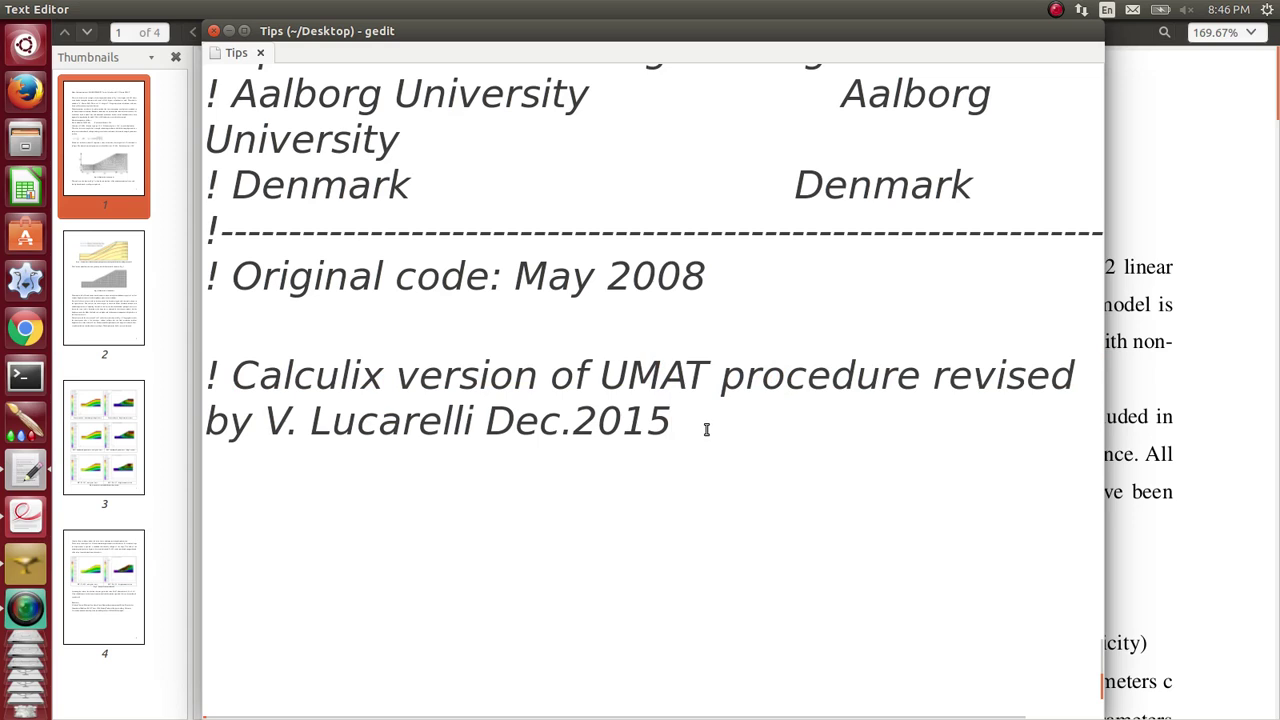
# Step: Add the line "MANY THANKS!" below the final credit line of the Tips note, leaving a blank line between them
pyautogui.press('Return')
pyautogui.press('Return')
pyautogui.write('MANY ')
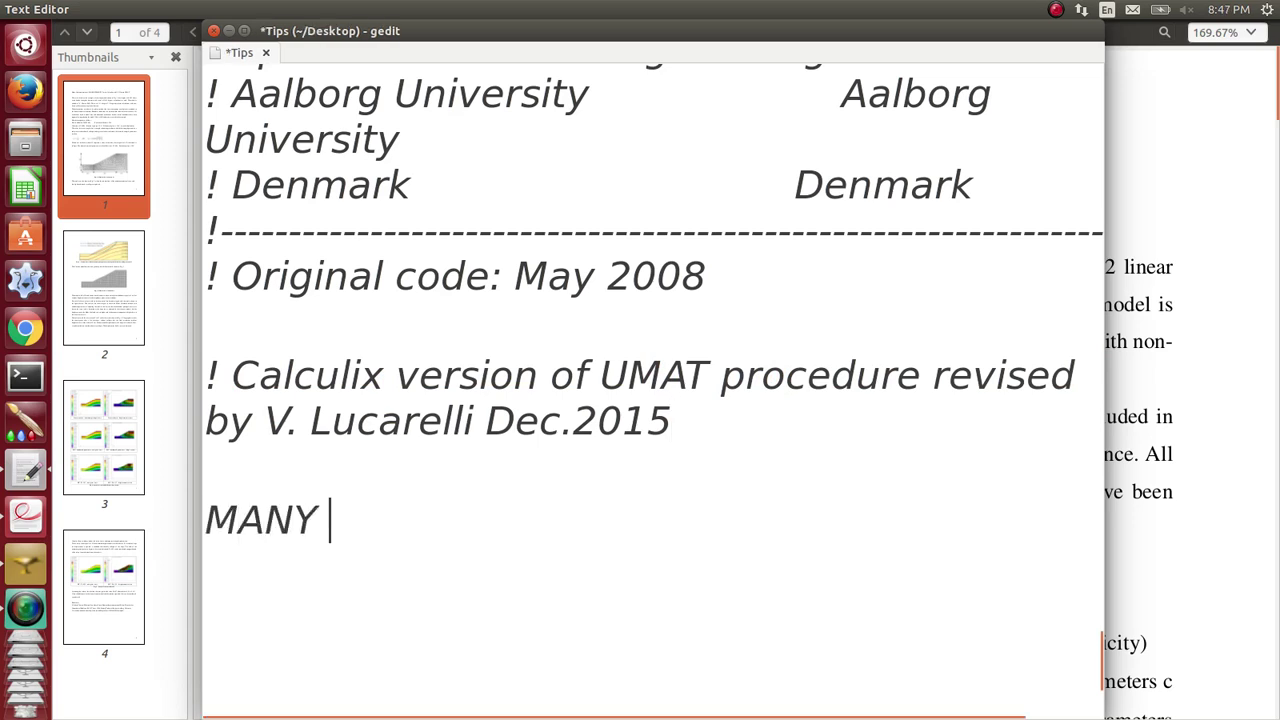
pyautogui.write('HANKS')
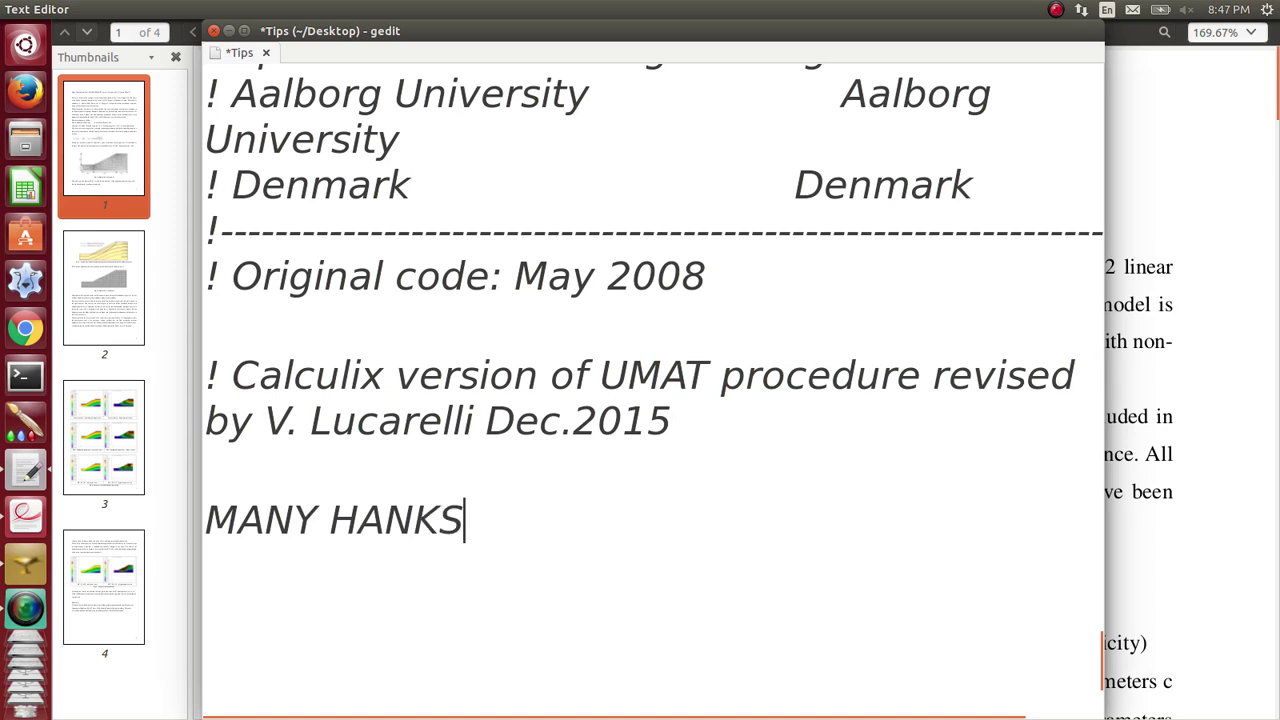
pyautogui.press('BackSpace')
pyautogui.press('BackSpace')
pyautogui.press('BackSpace')
pyautogui.press('BackSpace')
pyautogui.press('BackSpace')
pyautogui.write('THA')
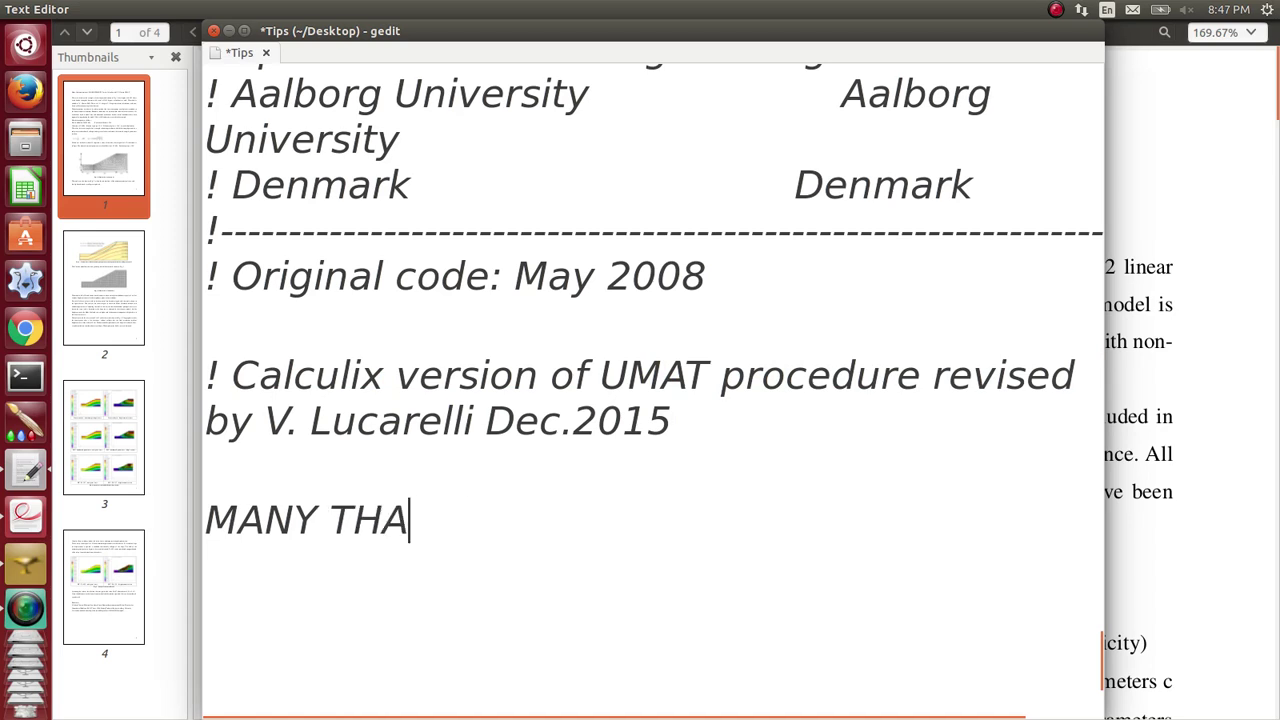
pyautogui.write('NKS!')
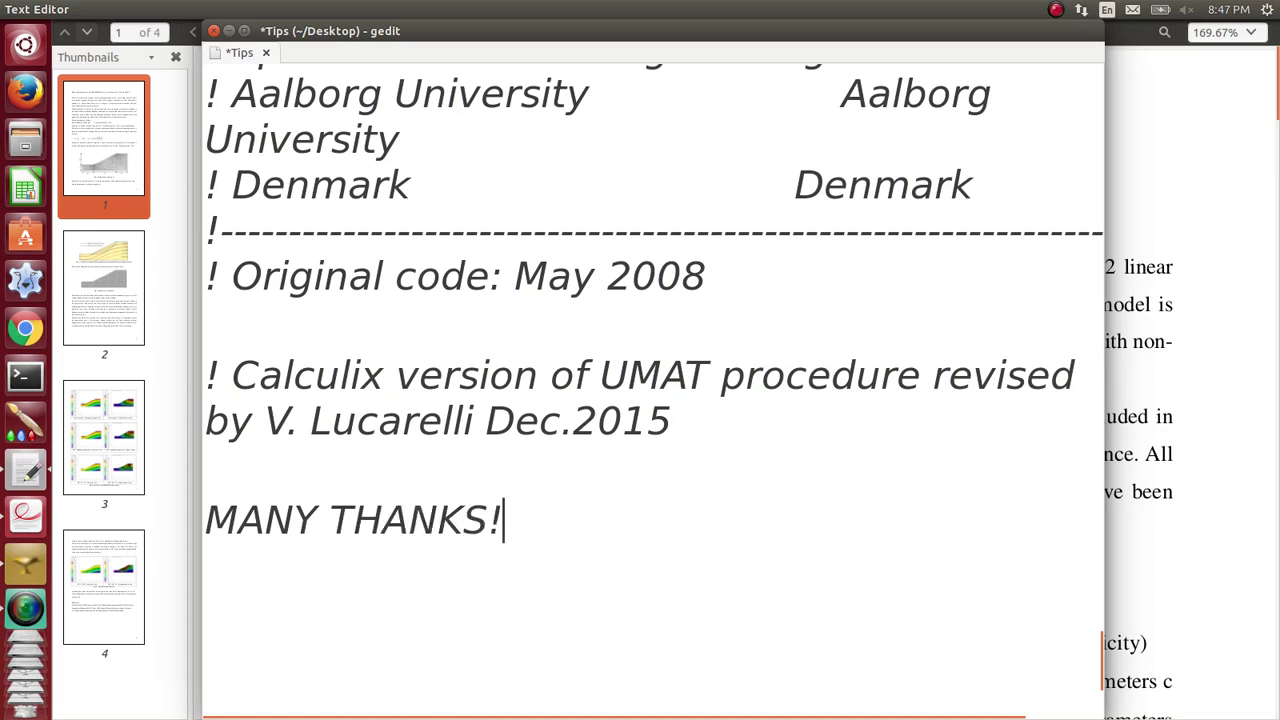
# Step: Switch to SLOPEmctest.pdf and examine the slope model's dimensions in Fig. 1
pyautogui.click(1205, 334)
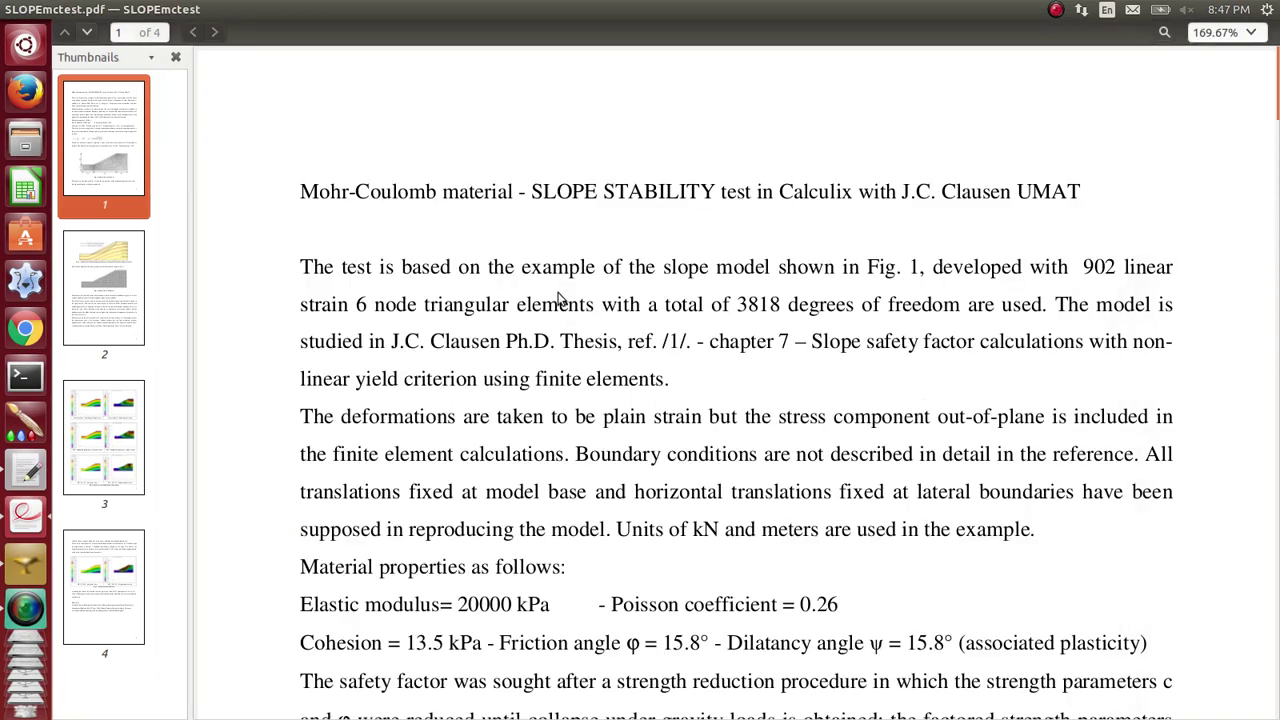
pyautogui.scroll(-10, 562, 300)
pyautogui.scroll(-4, 590, 358)
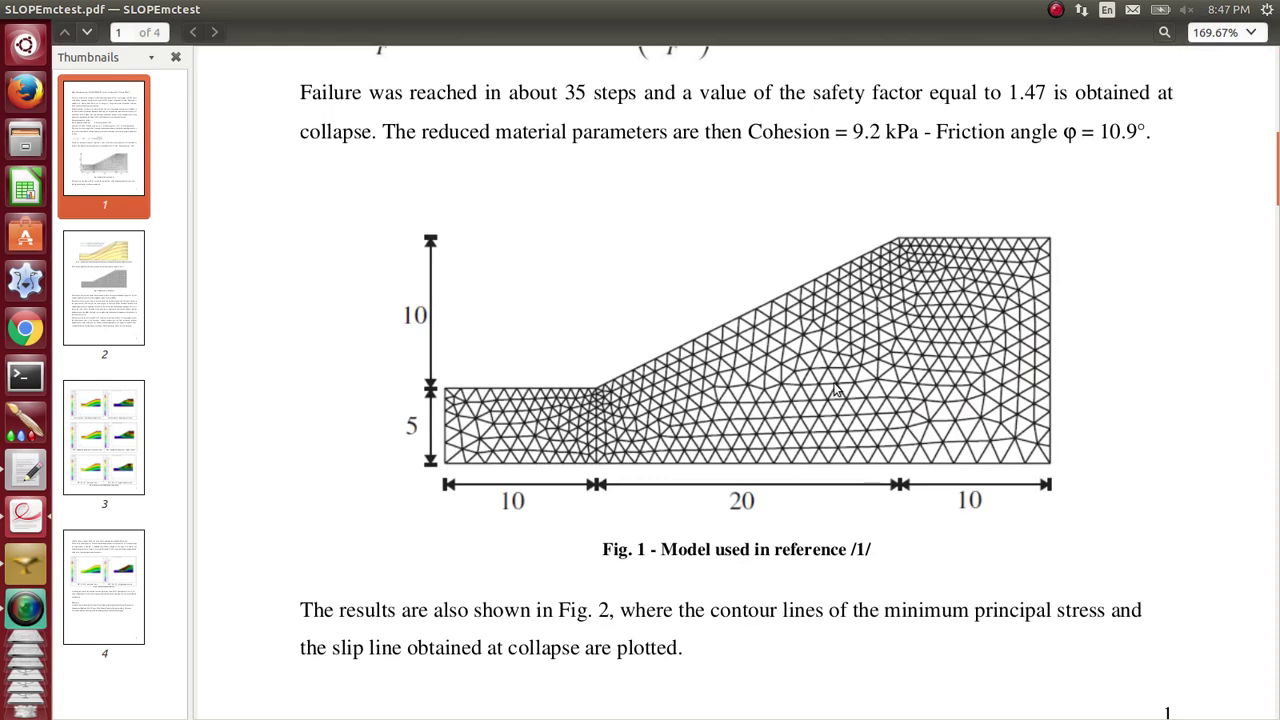
# Step: Switch to Salome-Meca and create a geometry point at the origin, X 0, Y 0, Z 0
pyautogui.click(22, 567)
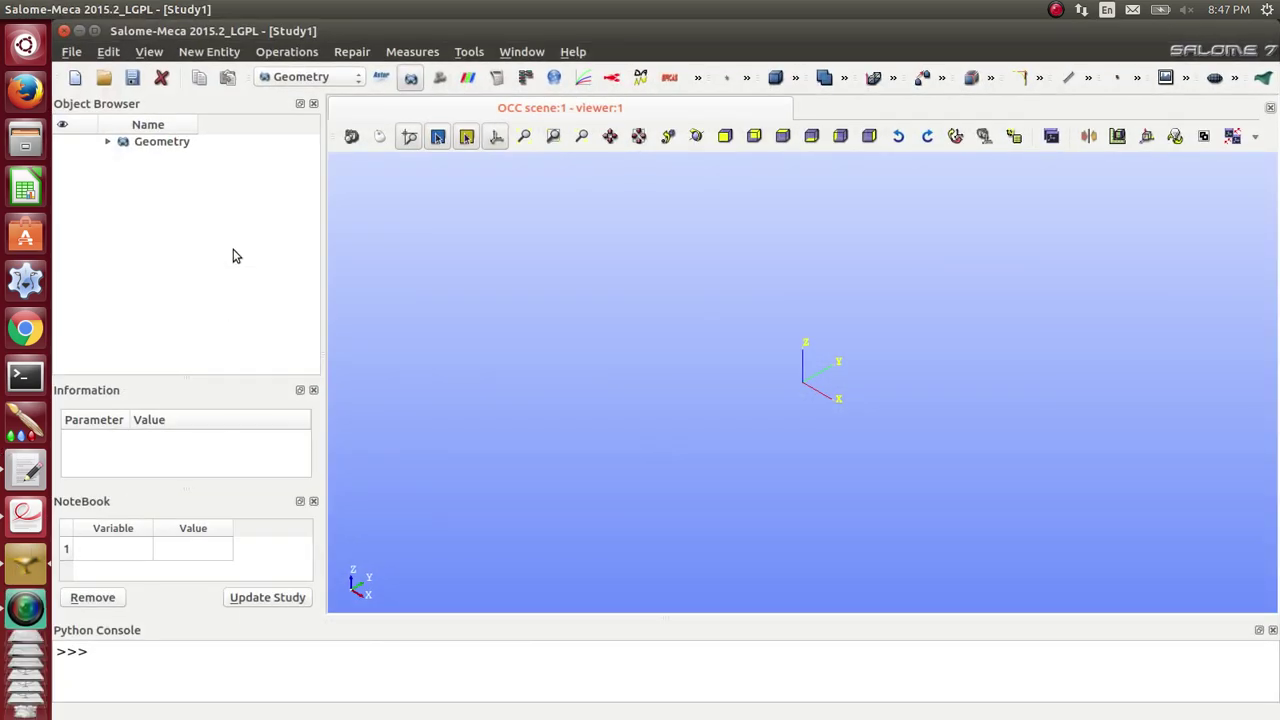
pyautogui.click(210, 52)
pyautogui.moveTo(212, 69)
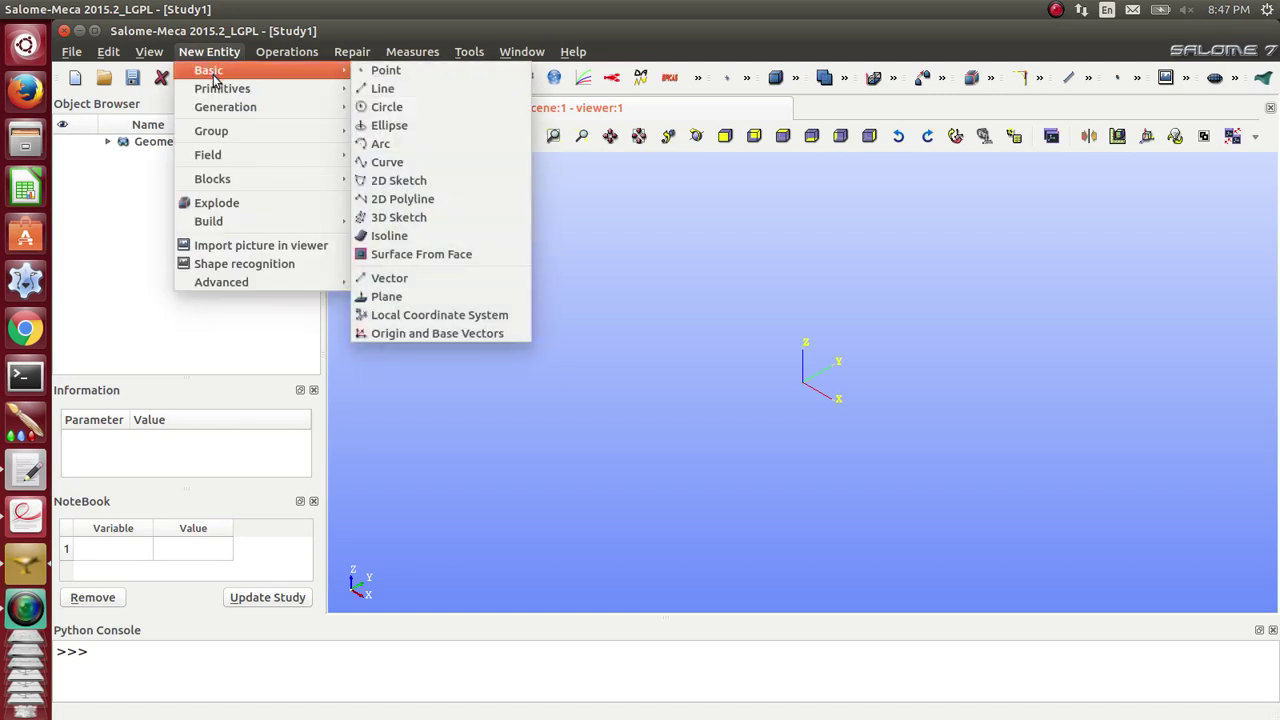
pyautogui.click(358, 70)
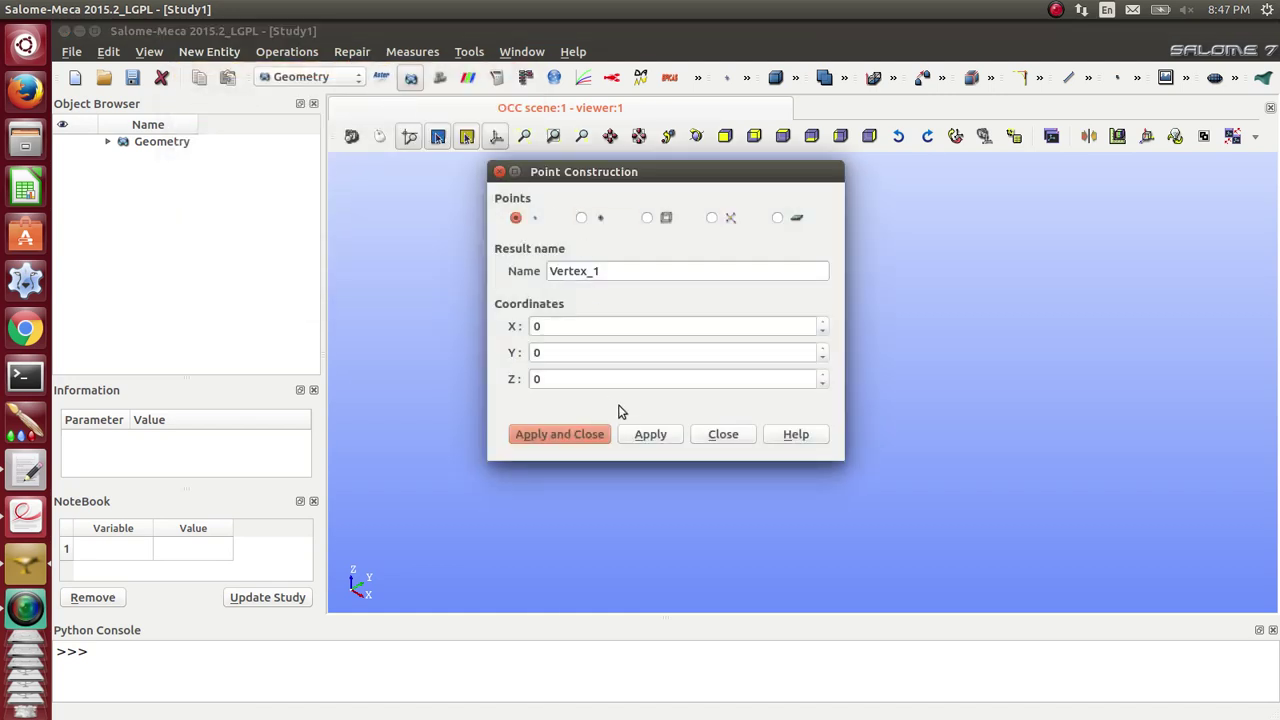
pyautogui.click(650, 435)
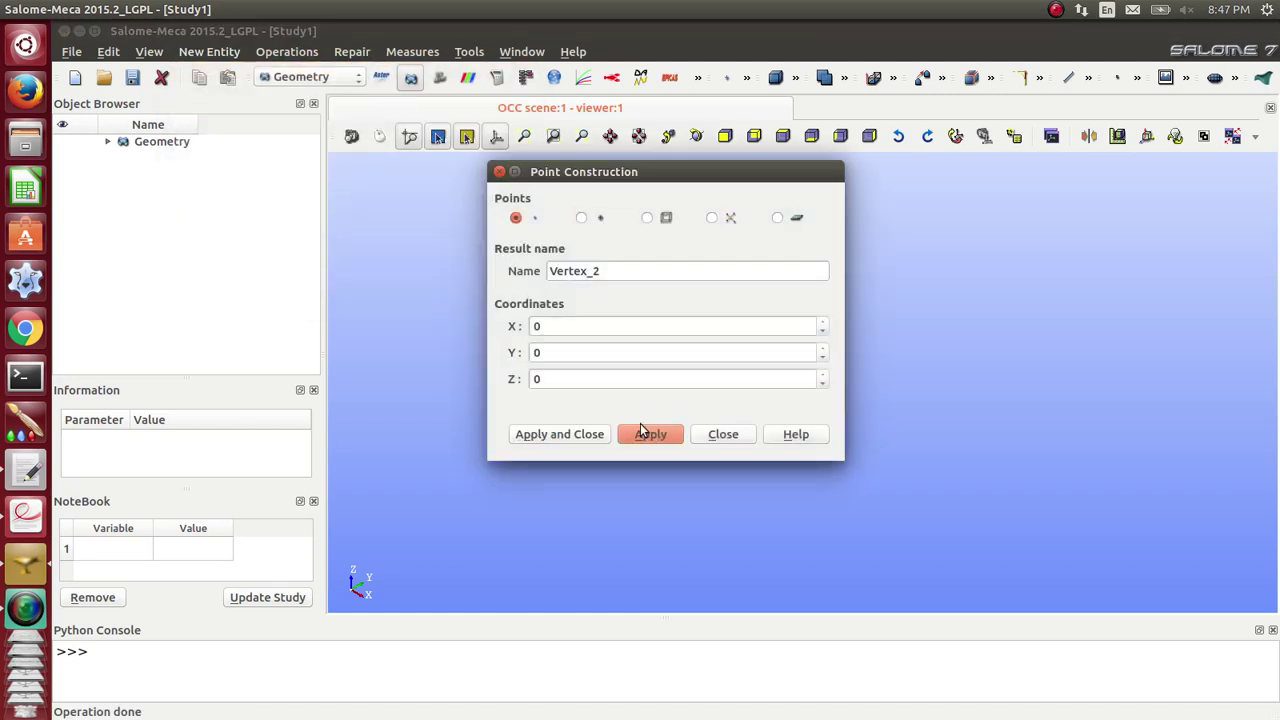
pyautogui.moveTo(730, 183); pyautogui.dragTo(495, 181)
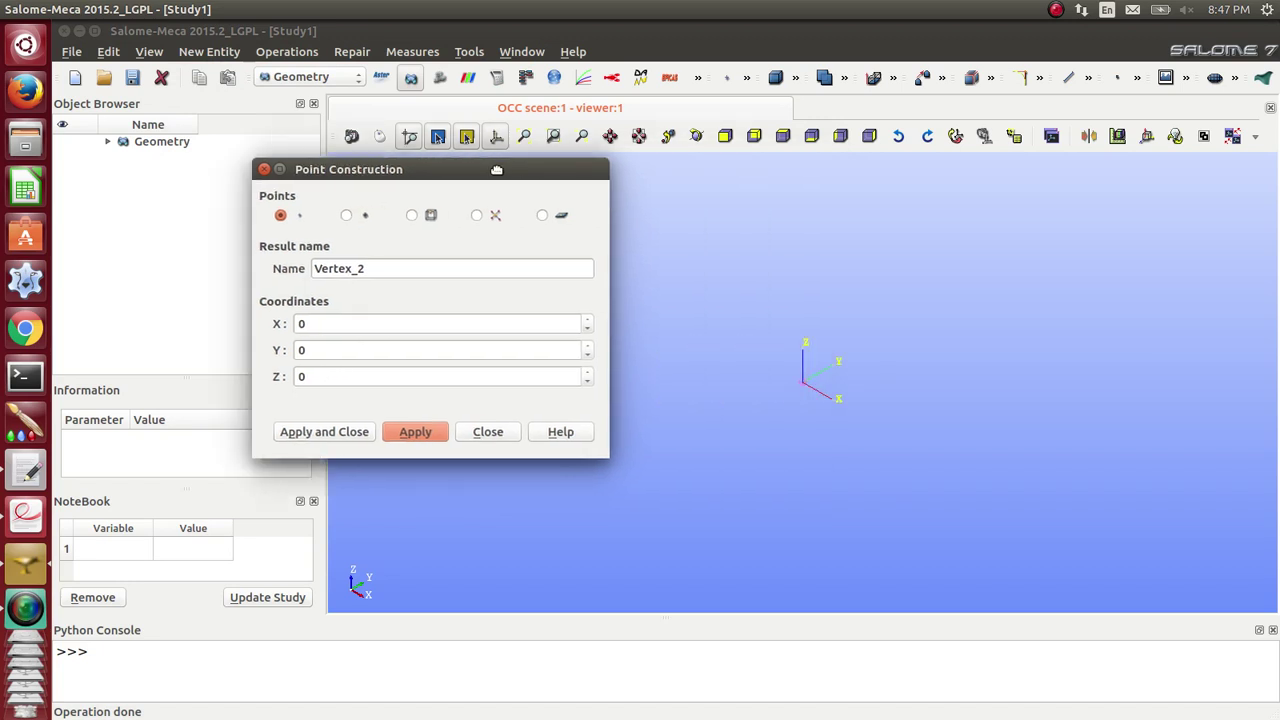
pyautogui.click(640, 140)
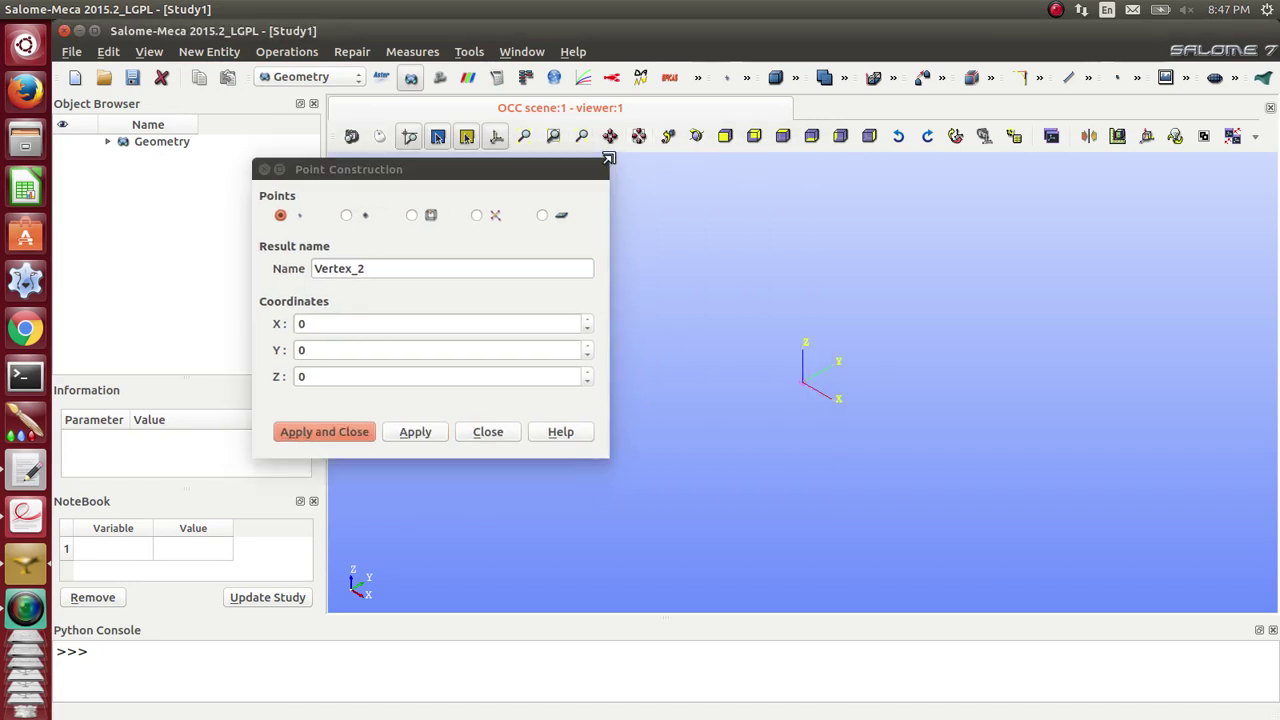
# Step: Create the second point at X 0, Y 5, Z 0
pyautogui.click(298, 350)
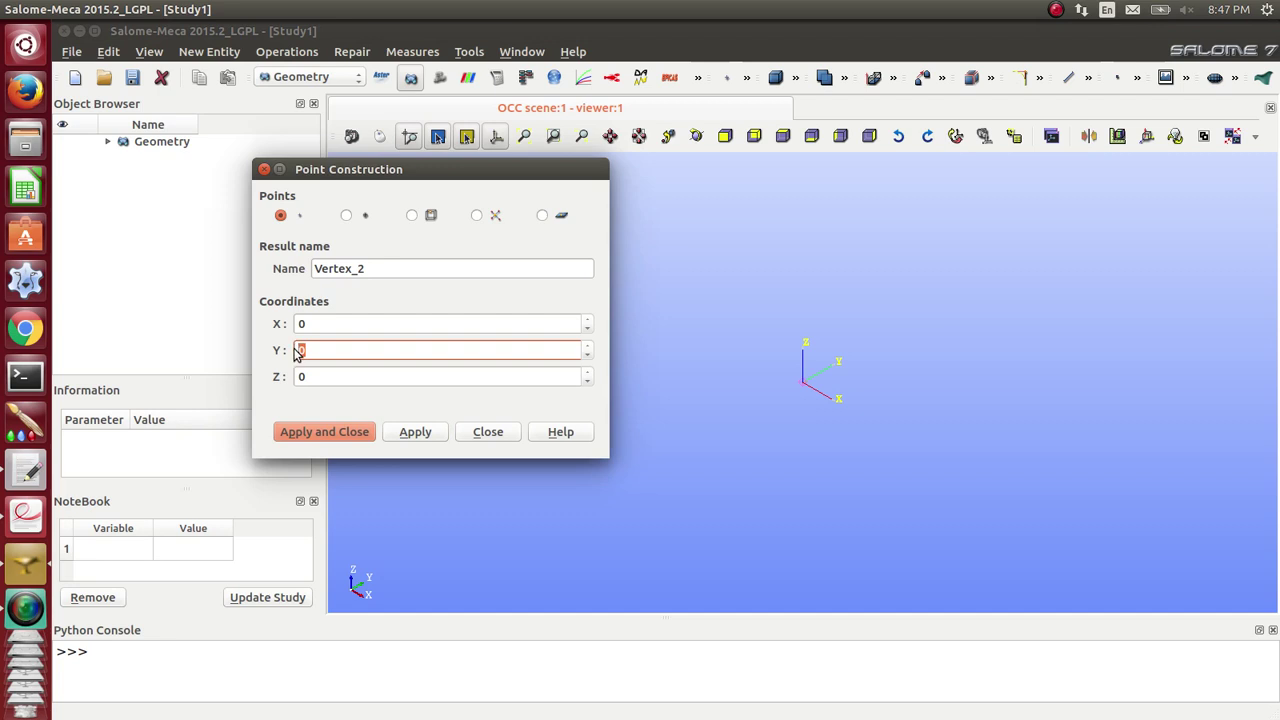
pyautogui.write('5')
pyautogui.click(415, 432)
pyautogui.click(639, 136)
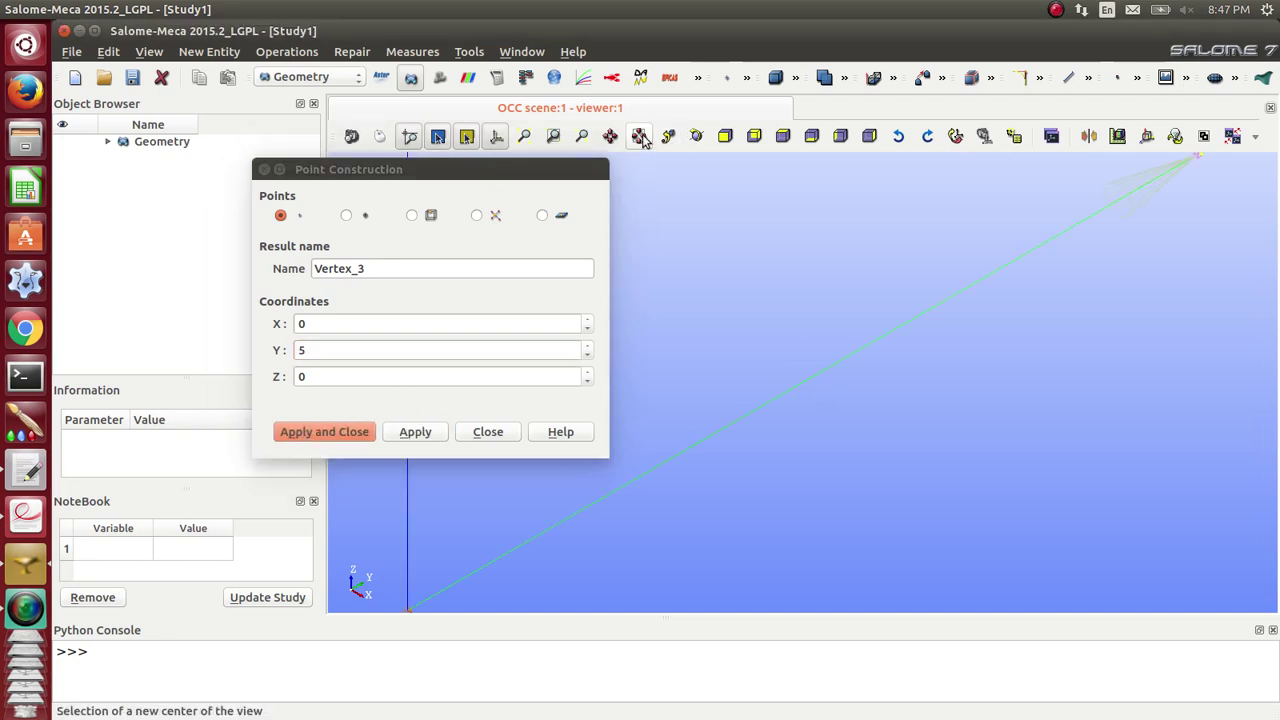
pyautogui.scroll(-2, 795, 429)
pyautogui.scroll(-3, 793, 427)
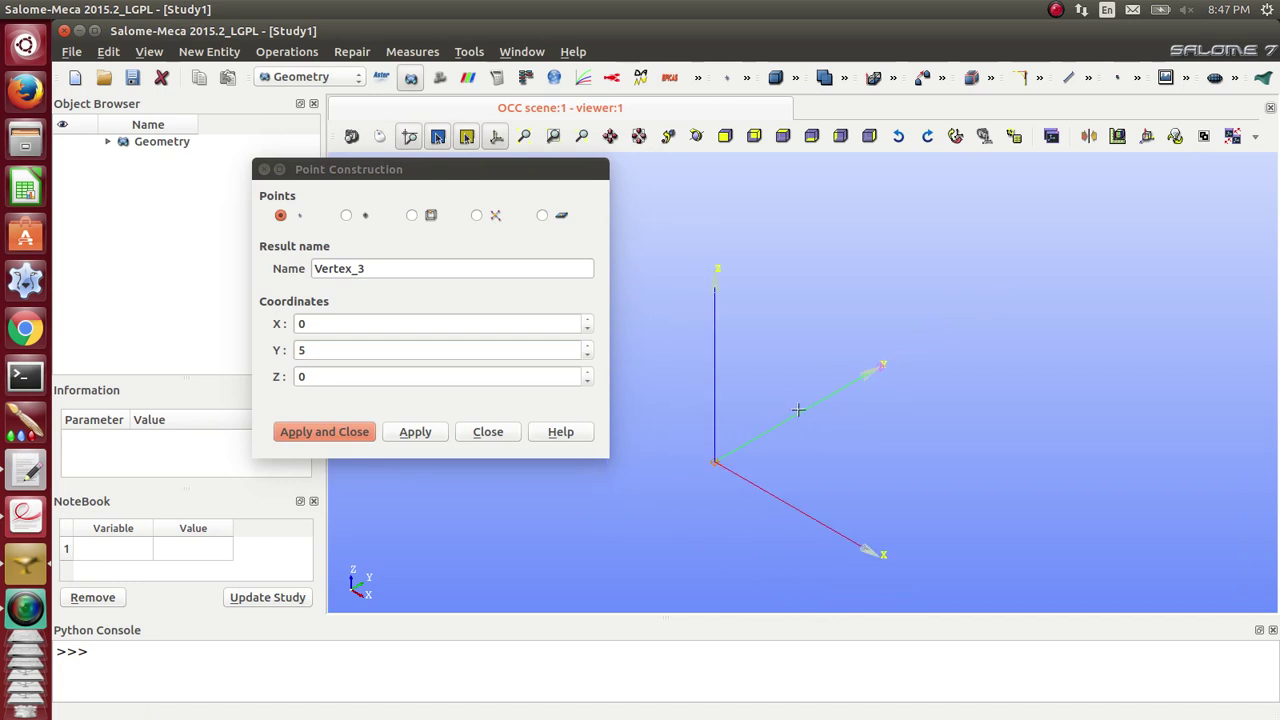
pyautogui.scroll(1, 957, 456)
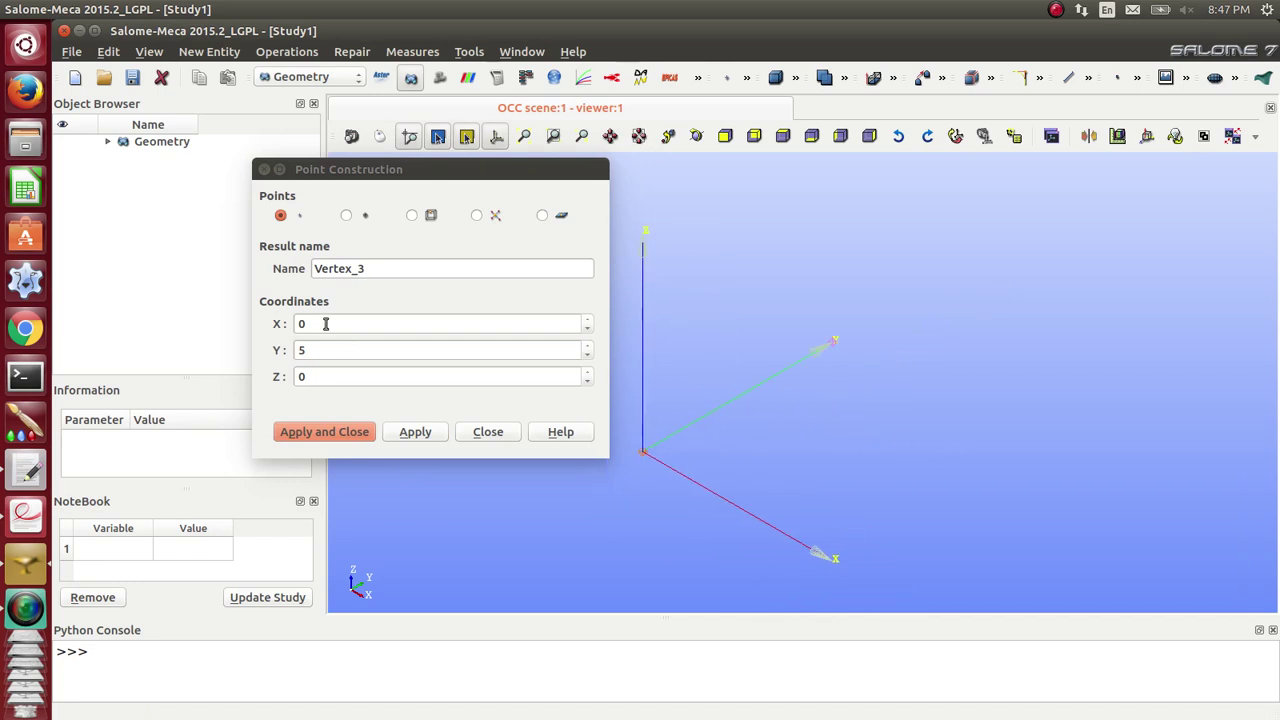
# Step: Create the slope toe point at X 10, Y 5, Z 0
pyautogui.moveTo(325, 323); pyautogui.dragTo(296, 323)
pyautogui.write('10')
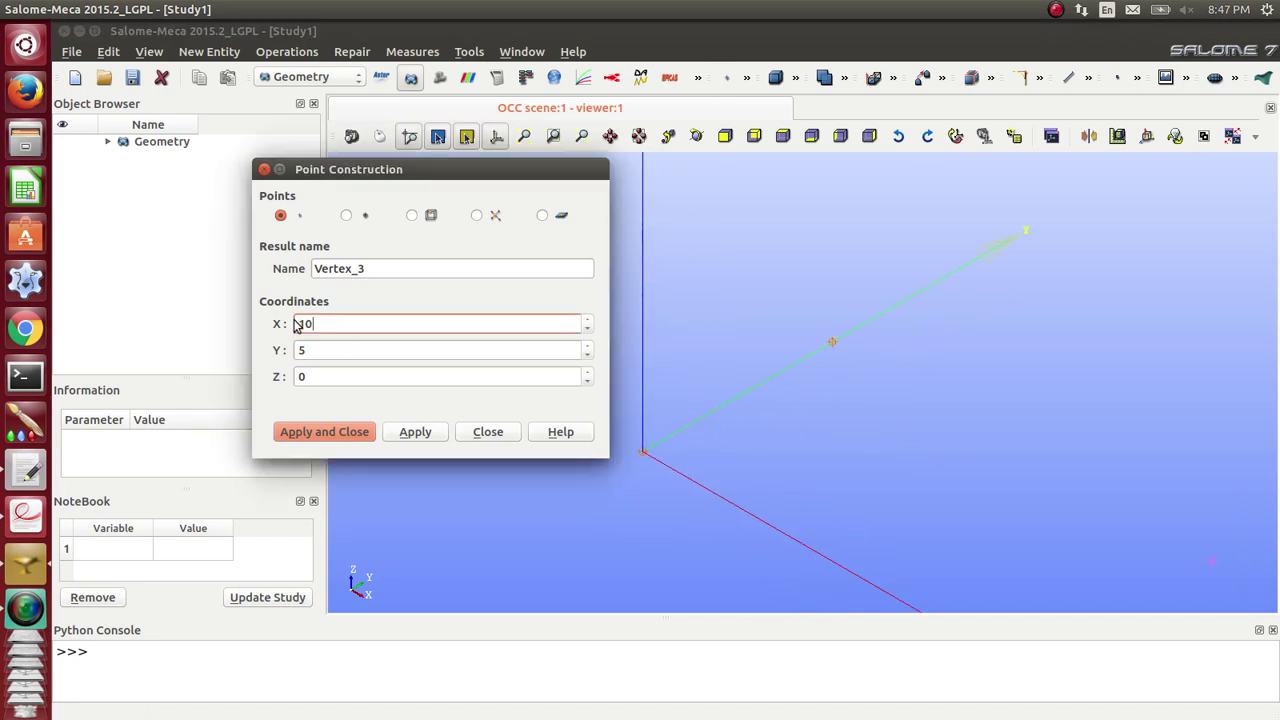
pyautogui.scroll(-2, 836, 333)
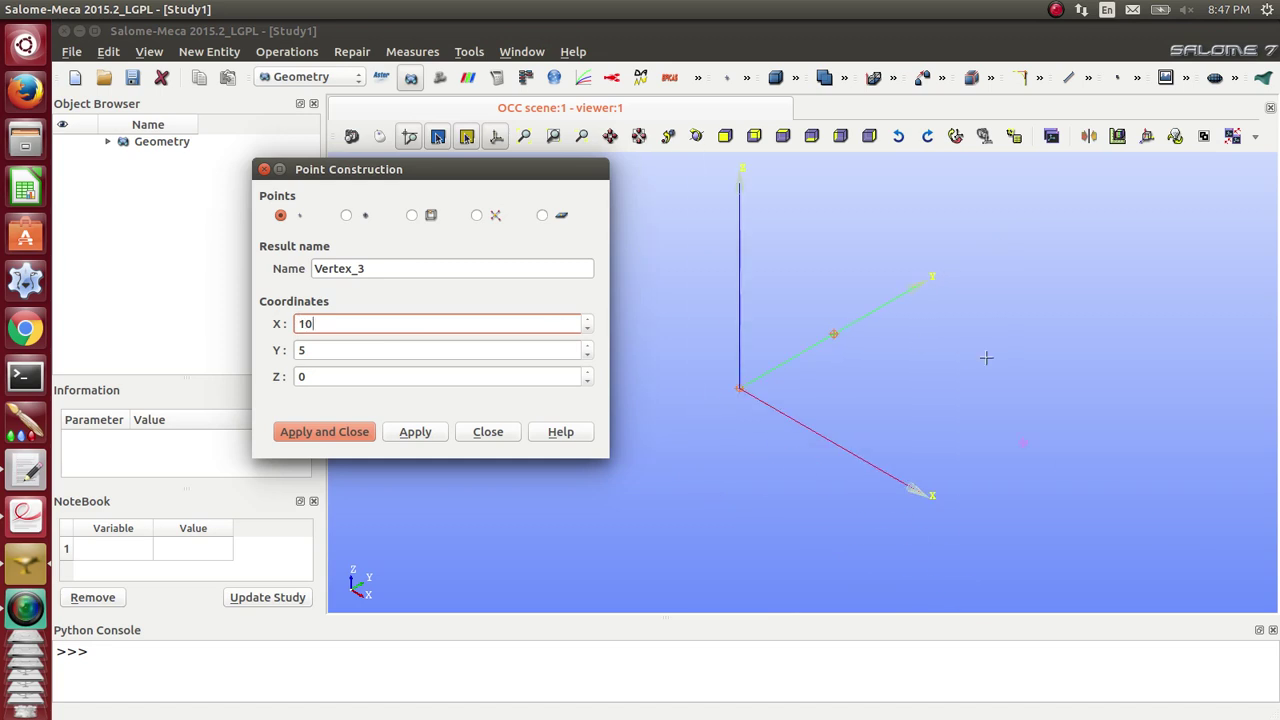
pyautogui.click(416, 432)
pyautogui.scroll(-2, 893, 290)
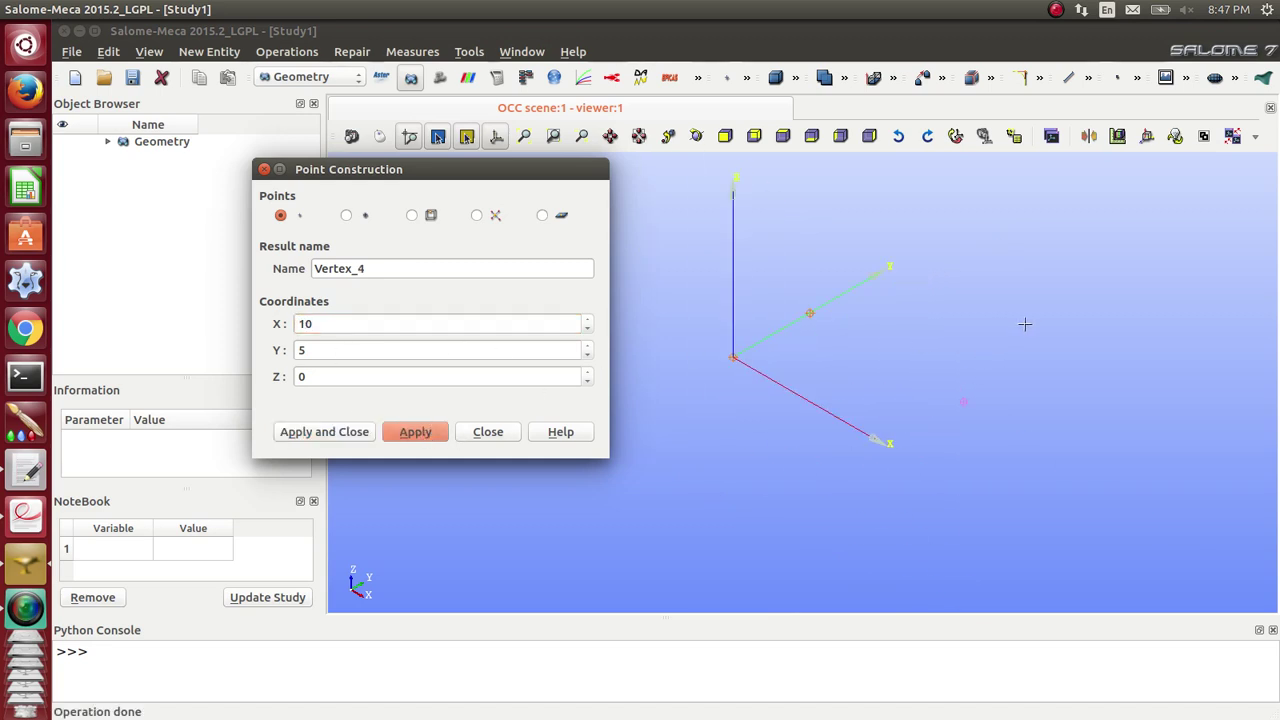
# Step: Check the slope dimensions in the PDF's Fig. 1 and create the slope crest point at X 30, Y 15, Z 0
pyautogui.click(24, 522)
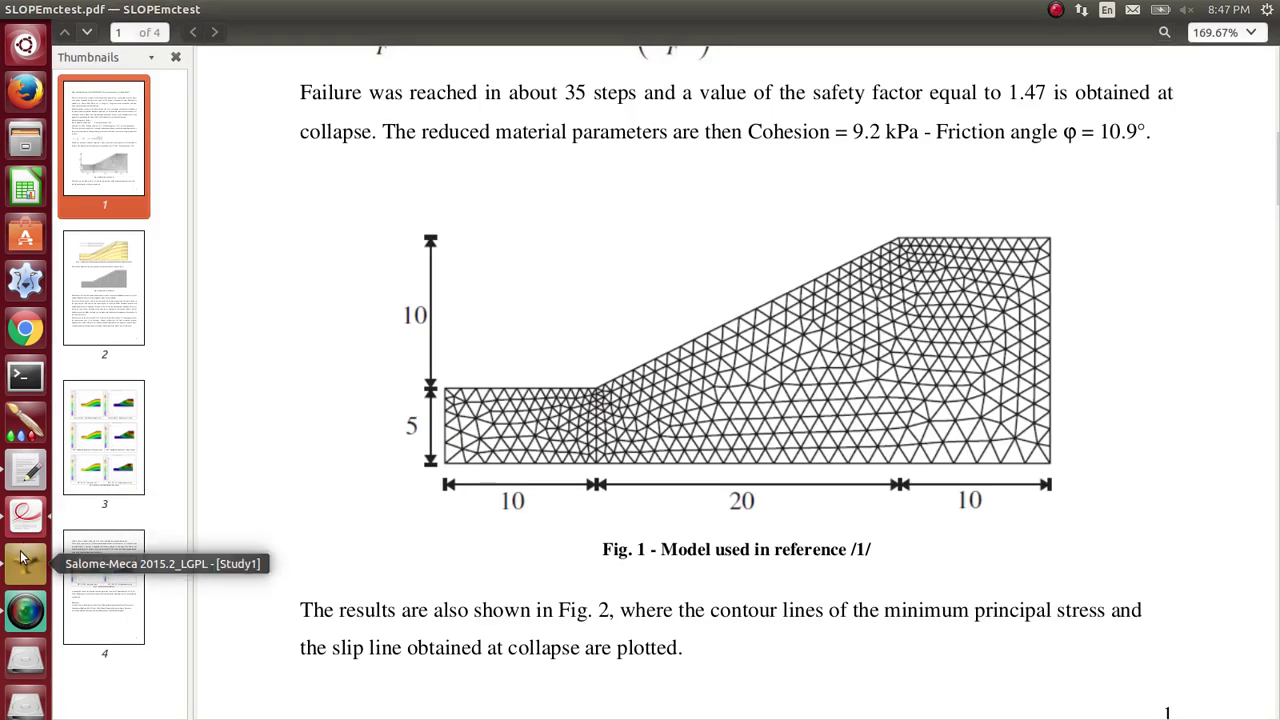
pyautogui.click(24, 563)
pyautogui.moveTo(322, 327); pyautogui.dragTo(293, 322)
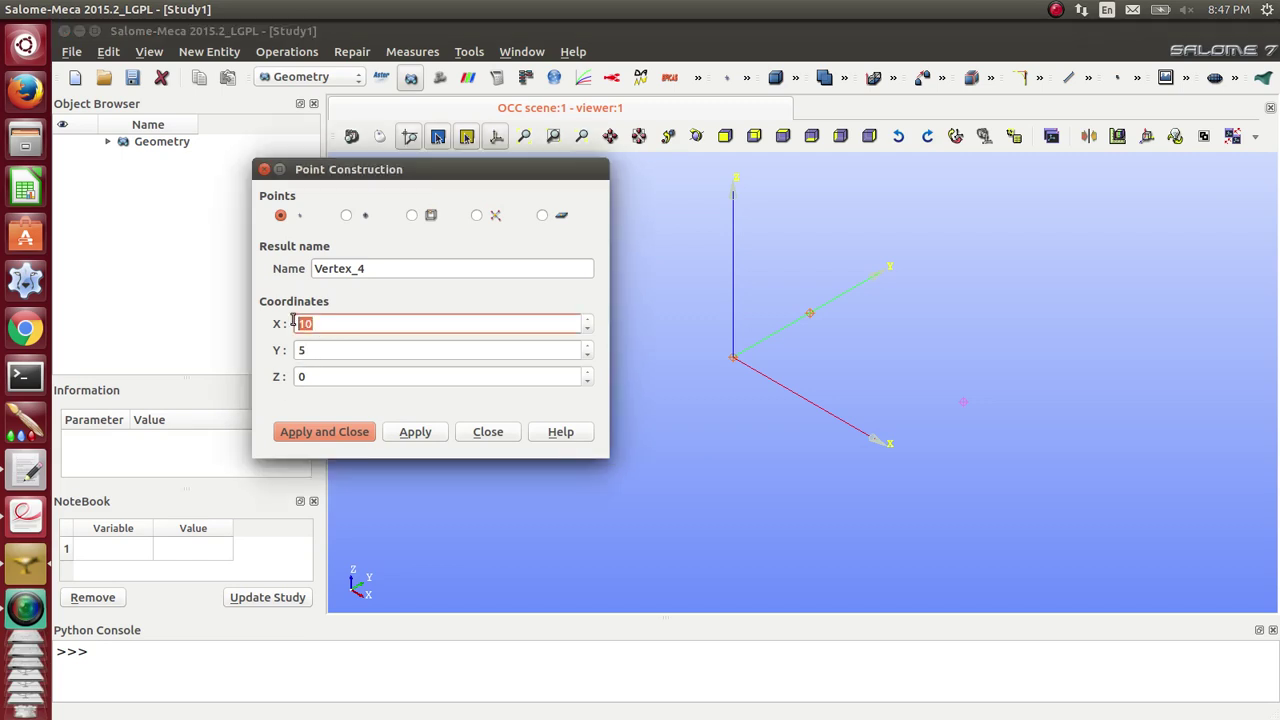
pyautogui.write('50')
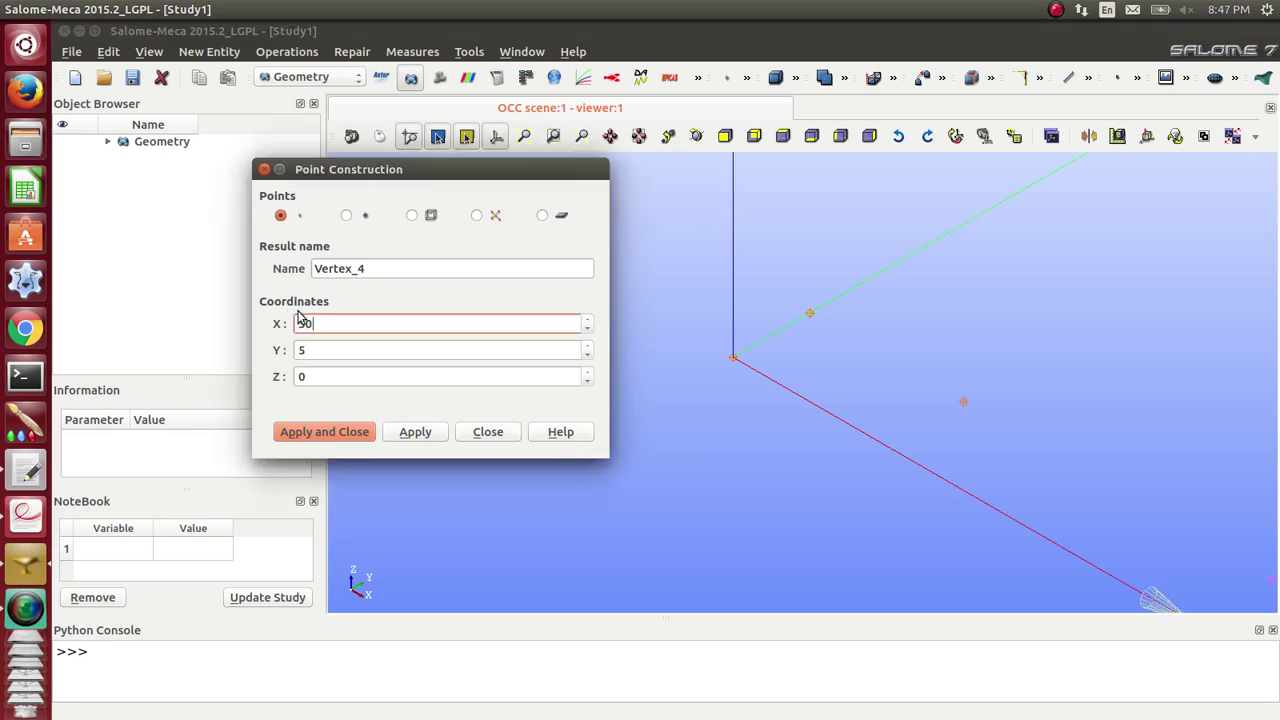
pyautogui.moveTo(322, 351); pyautogui.dragTo(266, 349)
pyautogui.write('1')
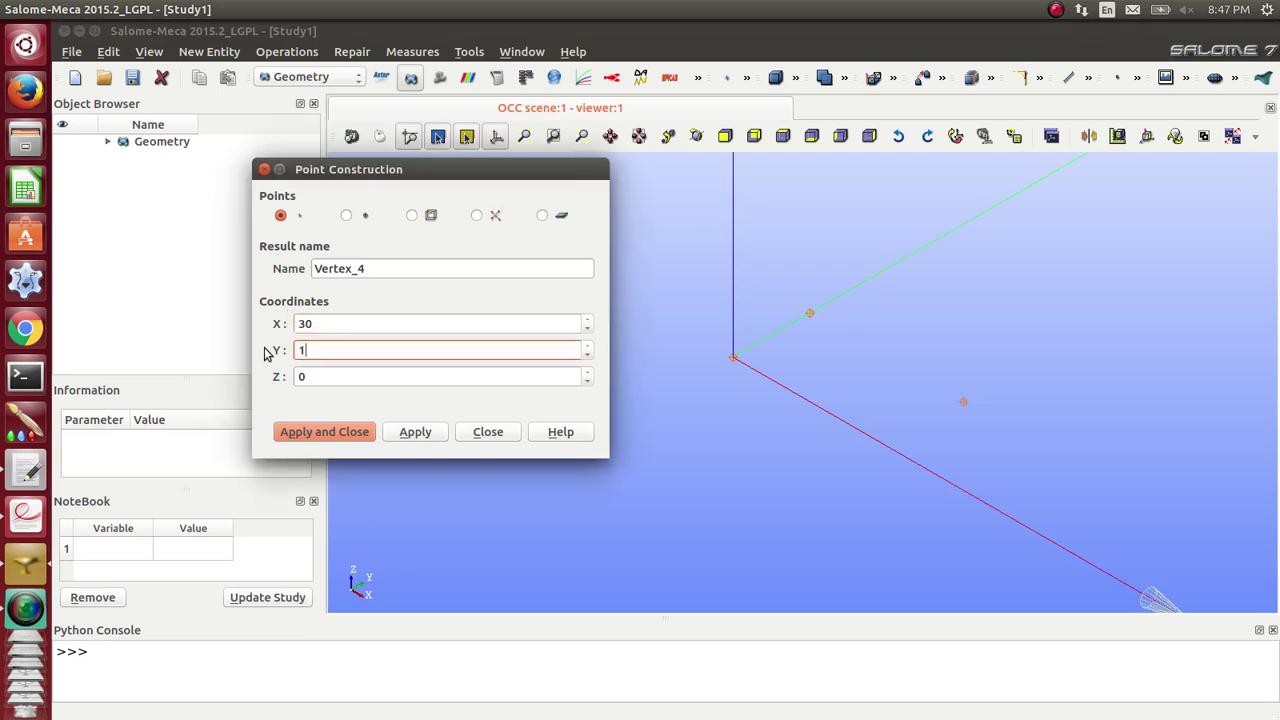
pyautogui.write('5')
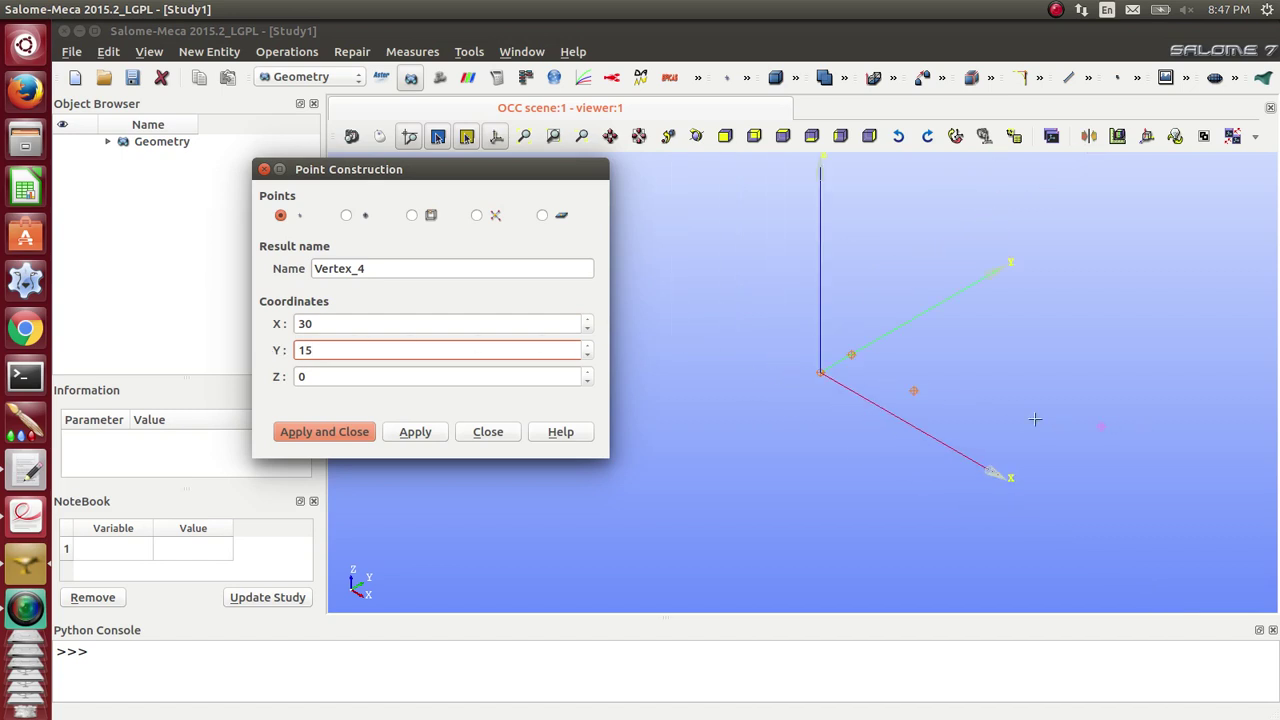
pyautogui.click(418, 433)
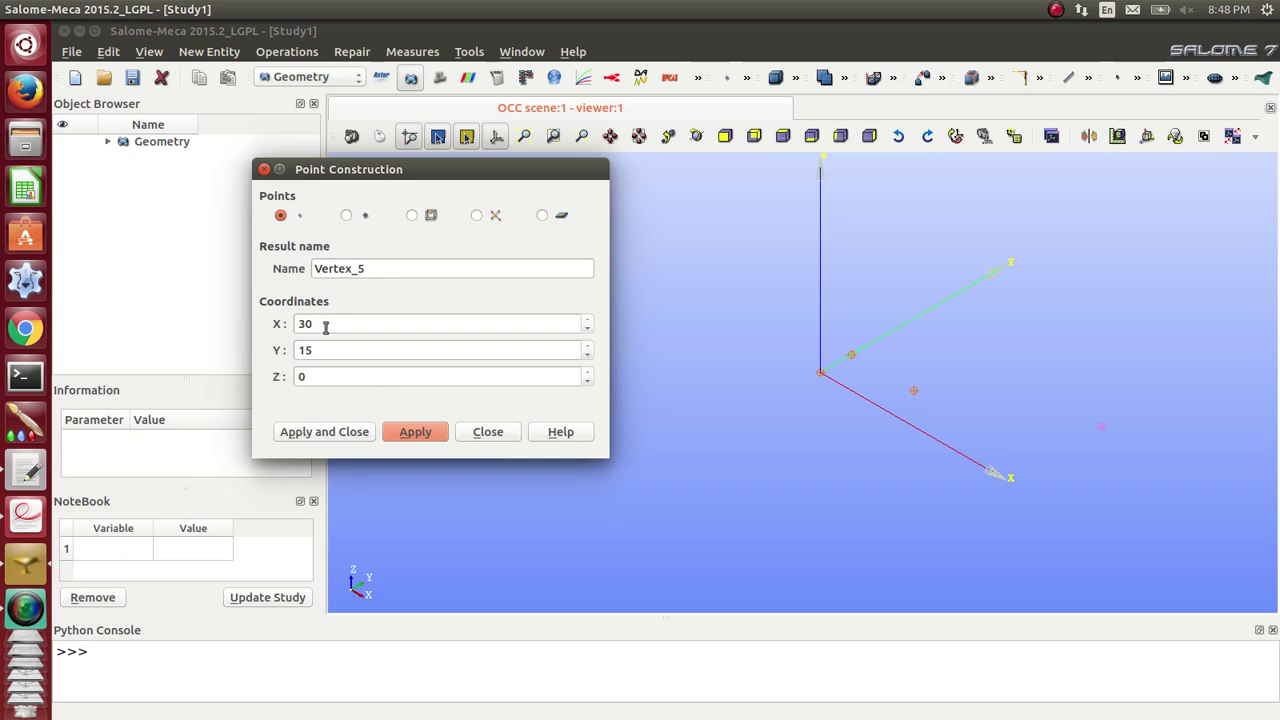
# Step: Create the last two points at X 40, Y 15, Z 0 and X 40, Y 0, Z 0, and finish point construction
pyautogui.moveTo(325, 326); pyautogui.dragTo(298, 320)
pyautogui.write('40')
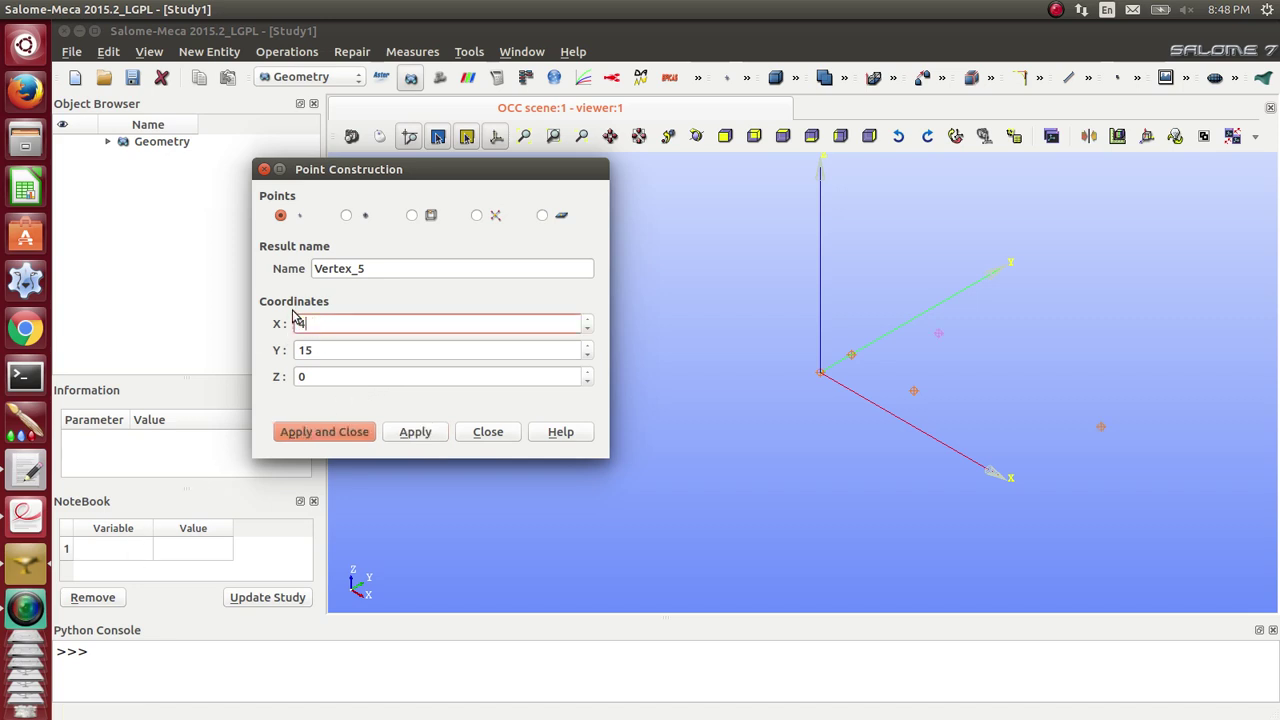
pyautogui.click(420, 434)
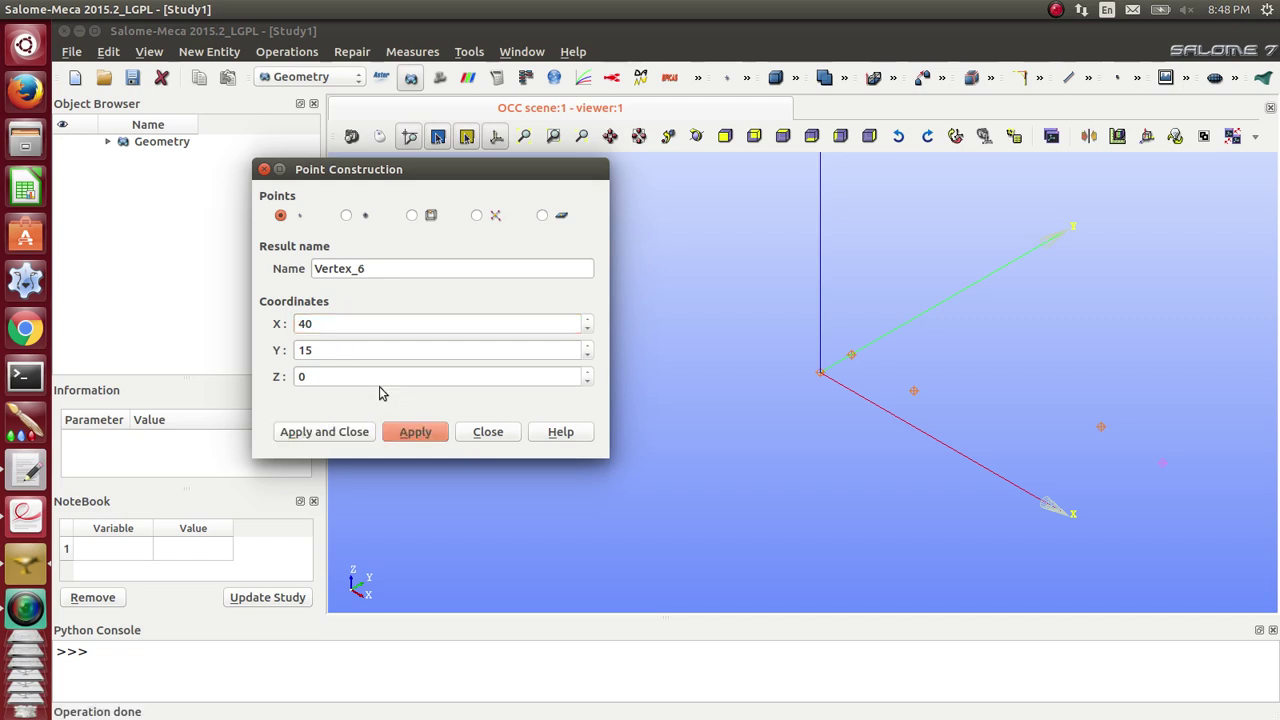
pyautogui.click(325, 350)
pyautogui.moveTo(325, 350); pyautogui.dragTo(298, 350)
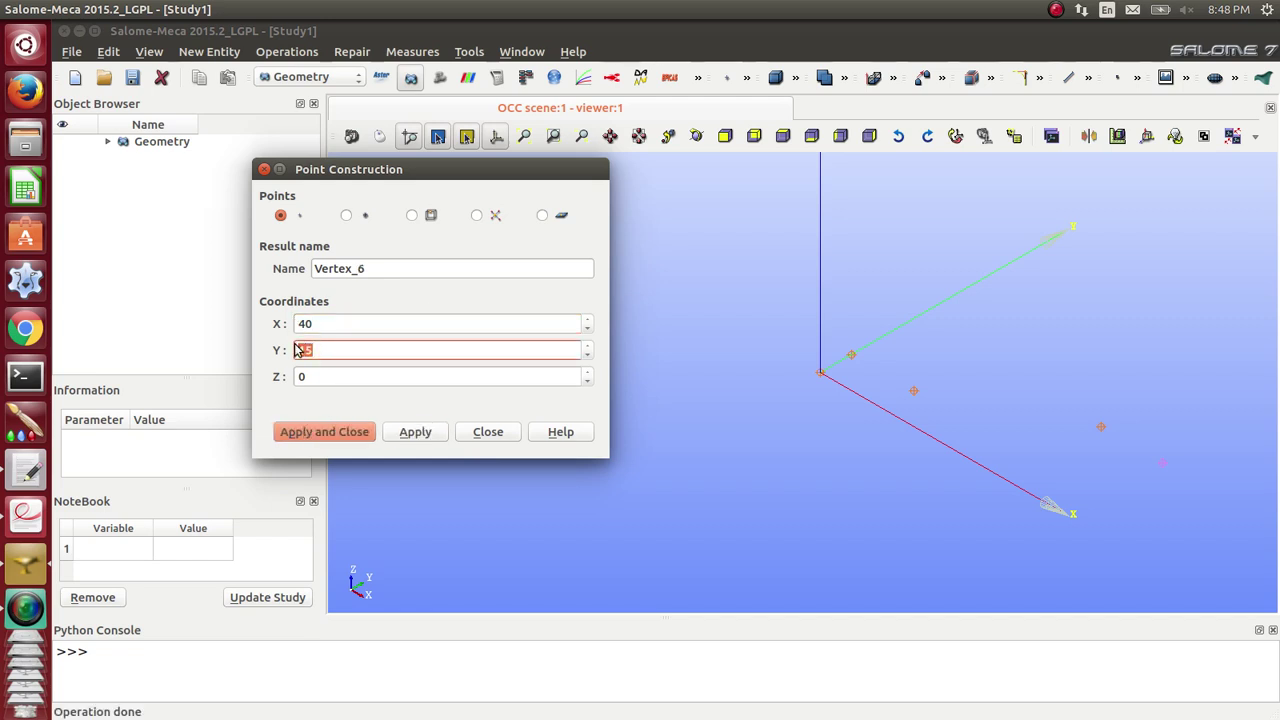
pyautogui.click(318, 431)
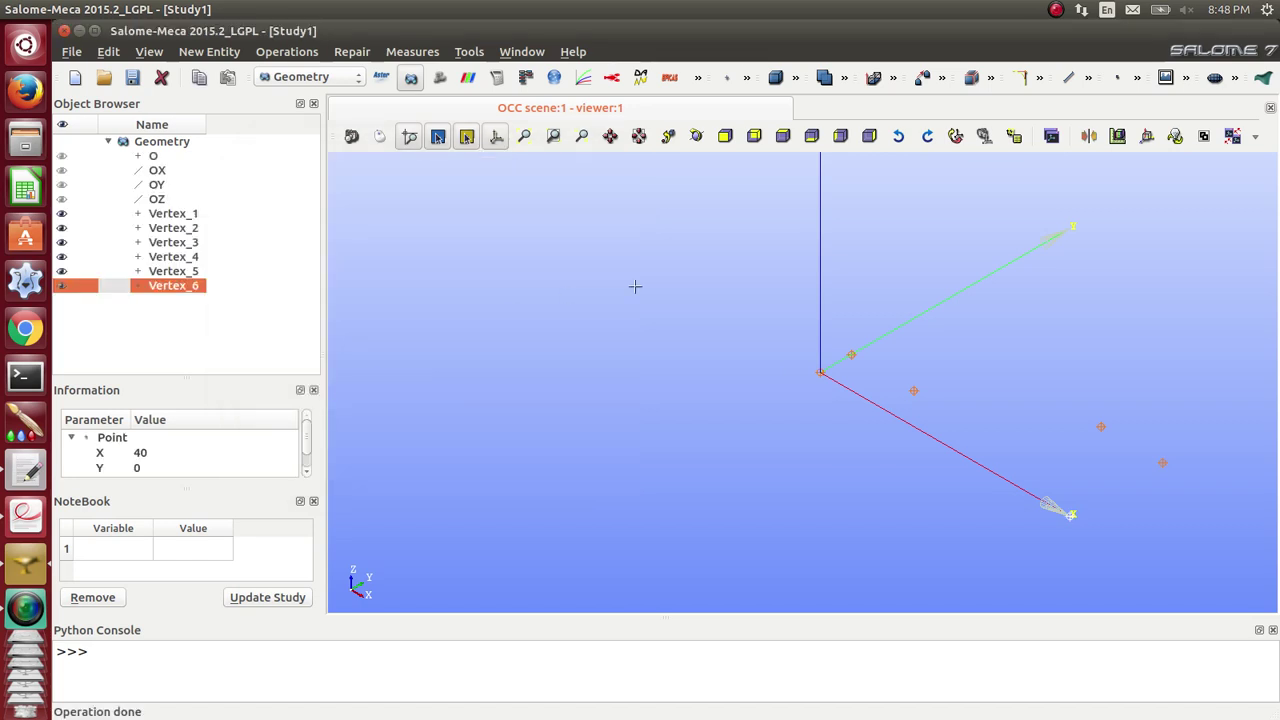
# Step: Create the first boundary line from Vertex_1 to Vertex_2
pyautogui.scroll(4, 1000, 320)
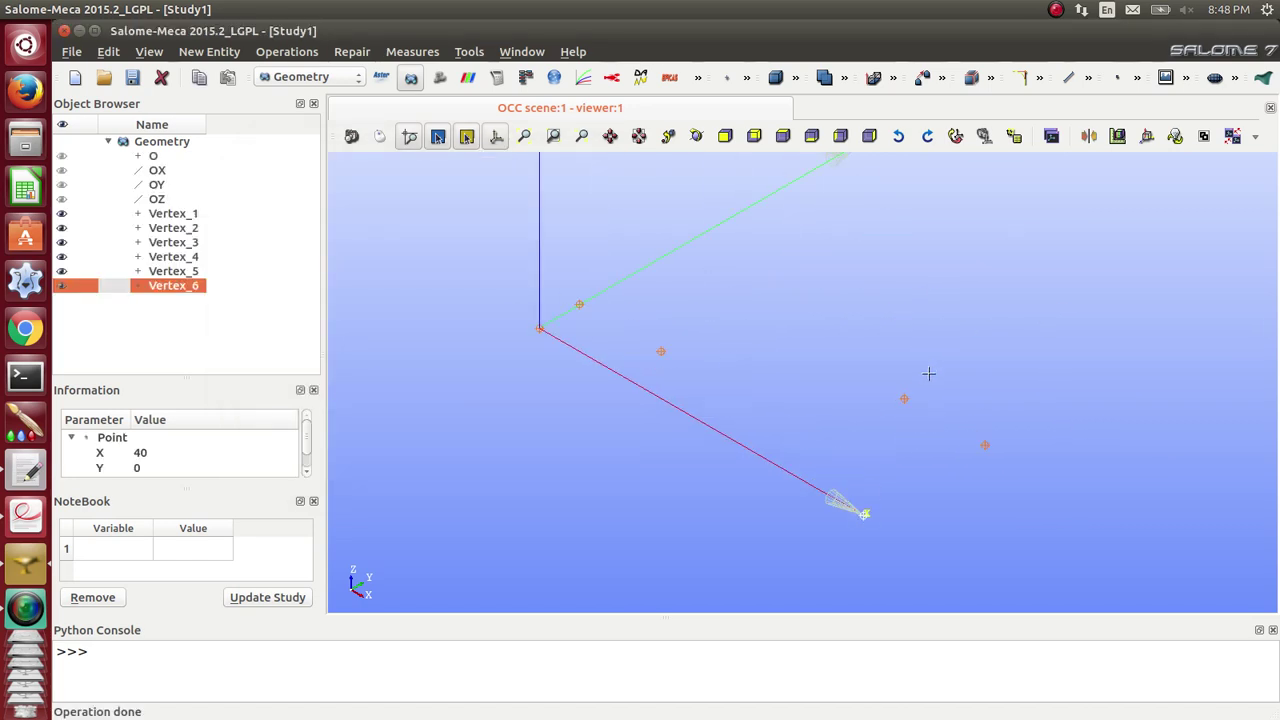
pyautogui.click(209, 51)
pyautogui.moveTo(200, 70)
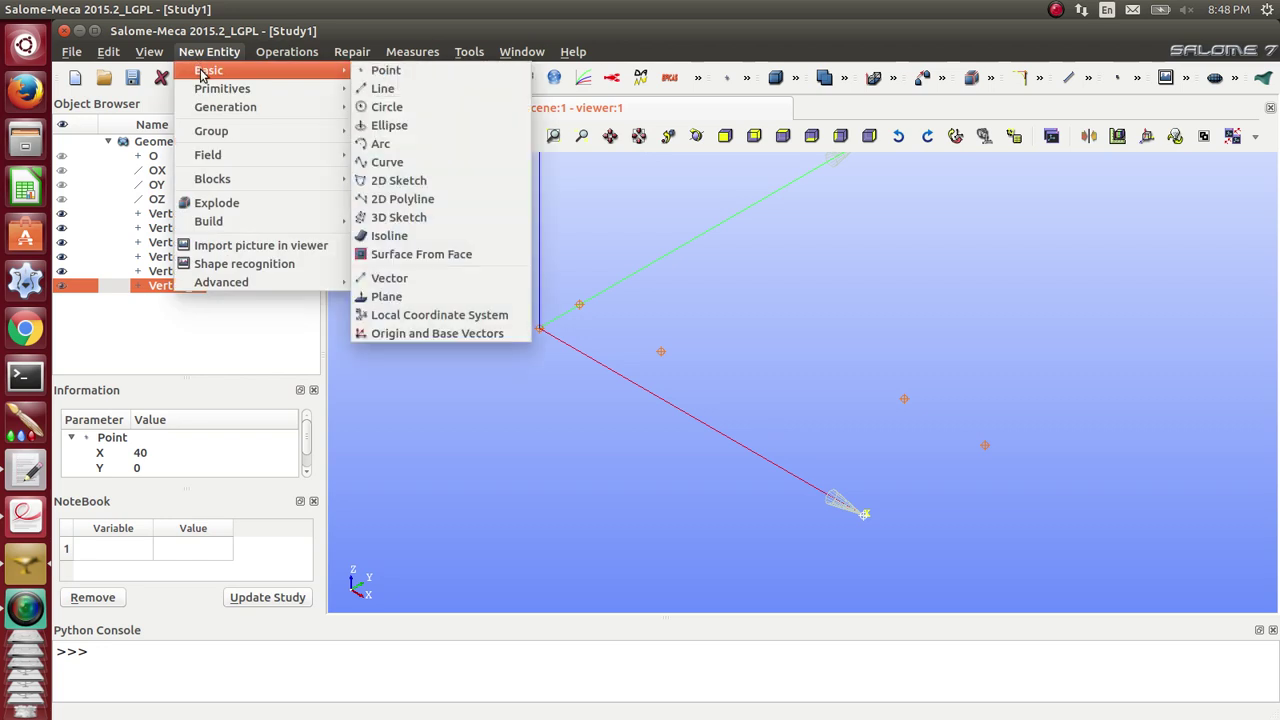
pyautogui.click(388, 92)
pyautogui.moveTo(704, 188); pyautogui.dragTo(352, 188)
pyautogui.click(697, 136)
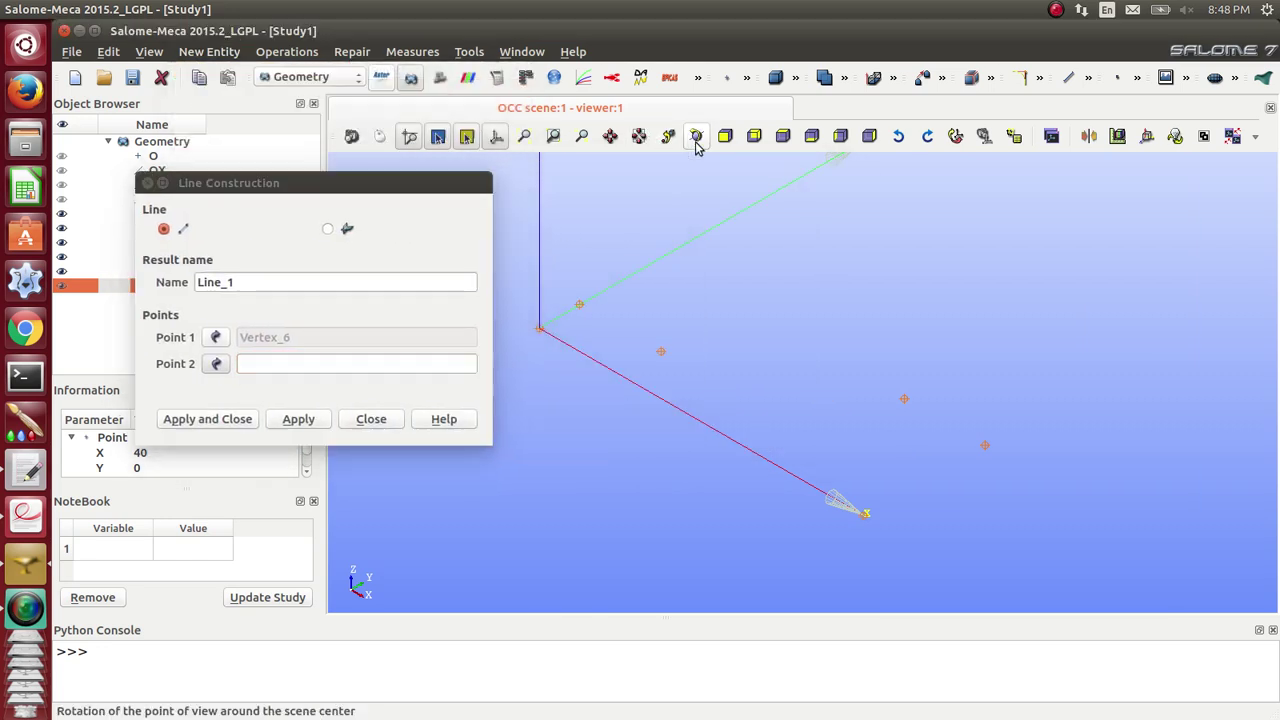
pyautogui.moveTo(700, 320); pyautogui.dragTo(677, 336)
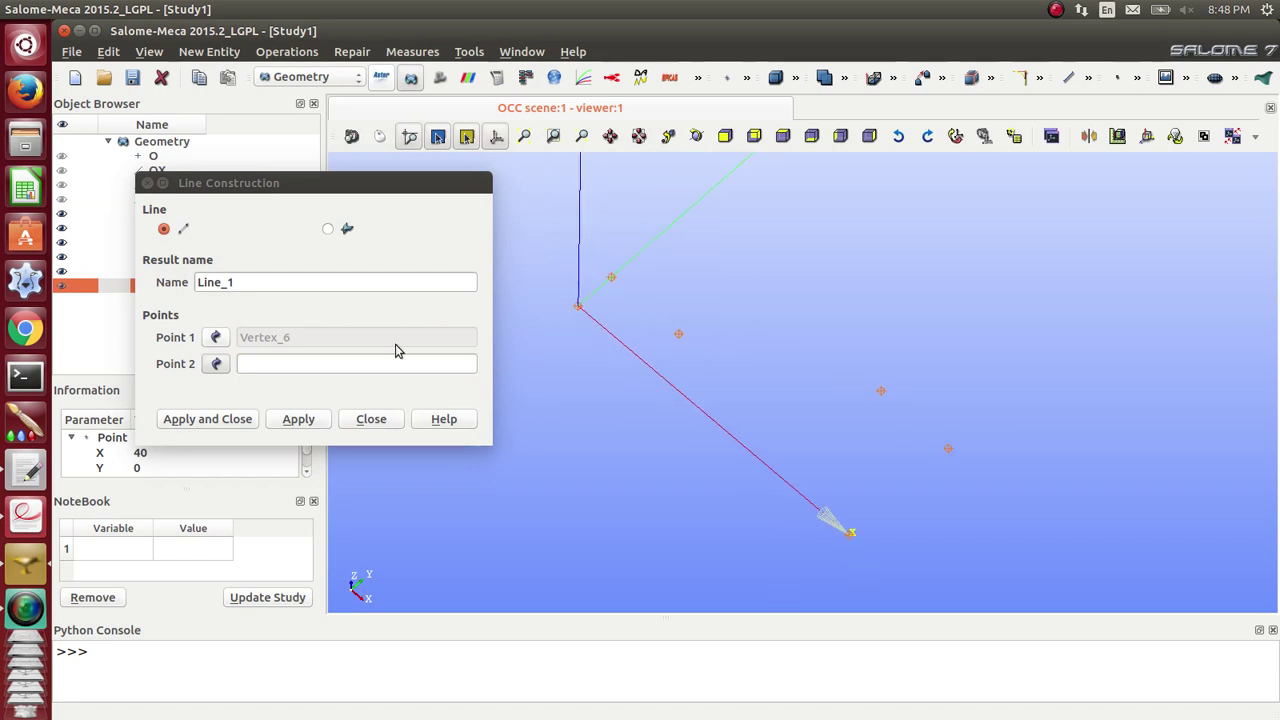
pyautogui.click(216, 337)
pyautogui.click(577, 310)
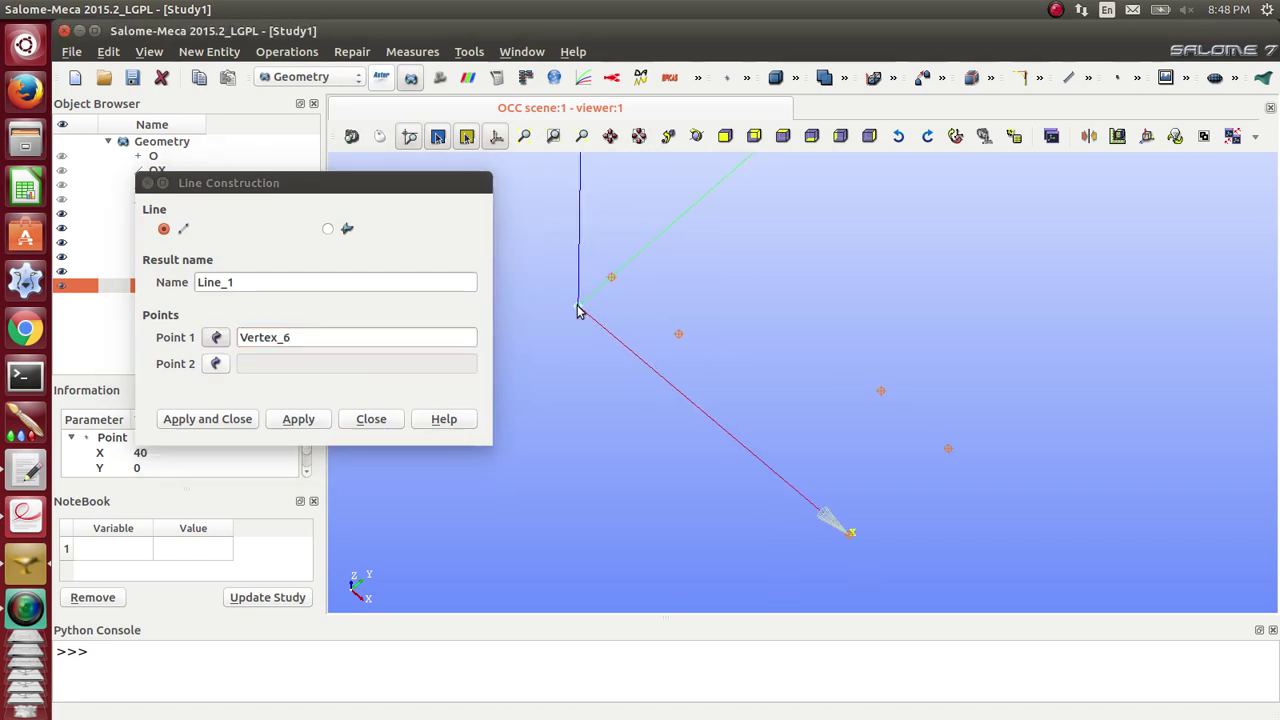
pyautogui.click(612, 283)
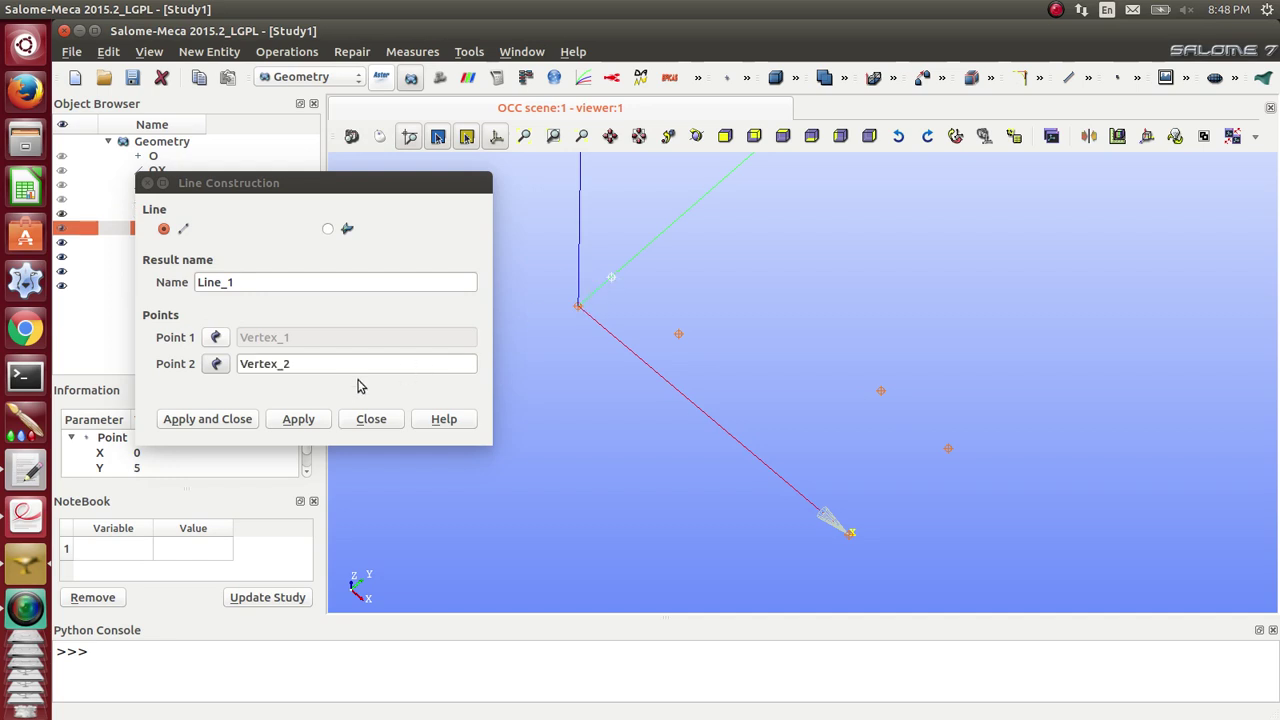
pyautogui.click(306, 418)
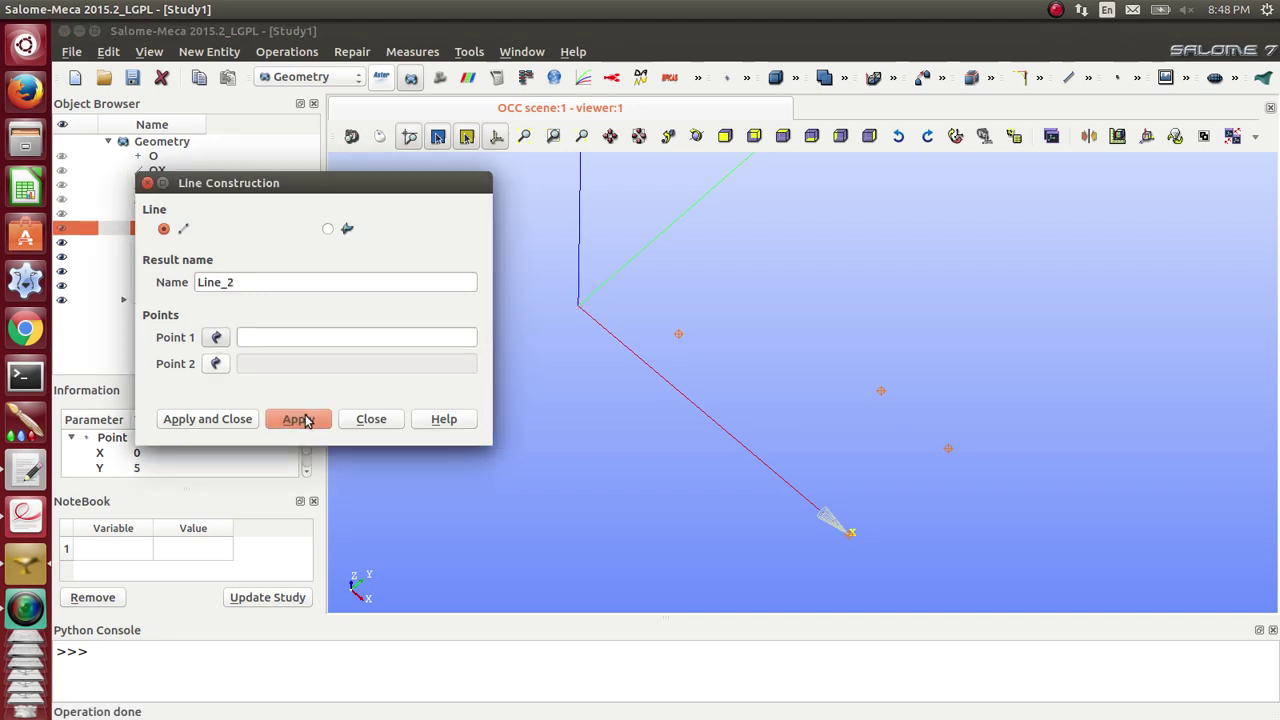
# Step: Create the lines from Vertex_2 to Vertex_3 and from Vertex_3 to Vertex_4
pyautogui.click(612, 282)
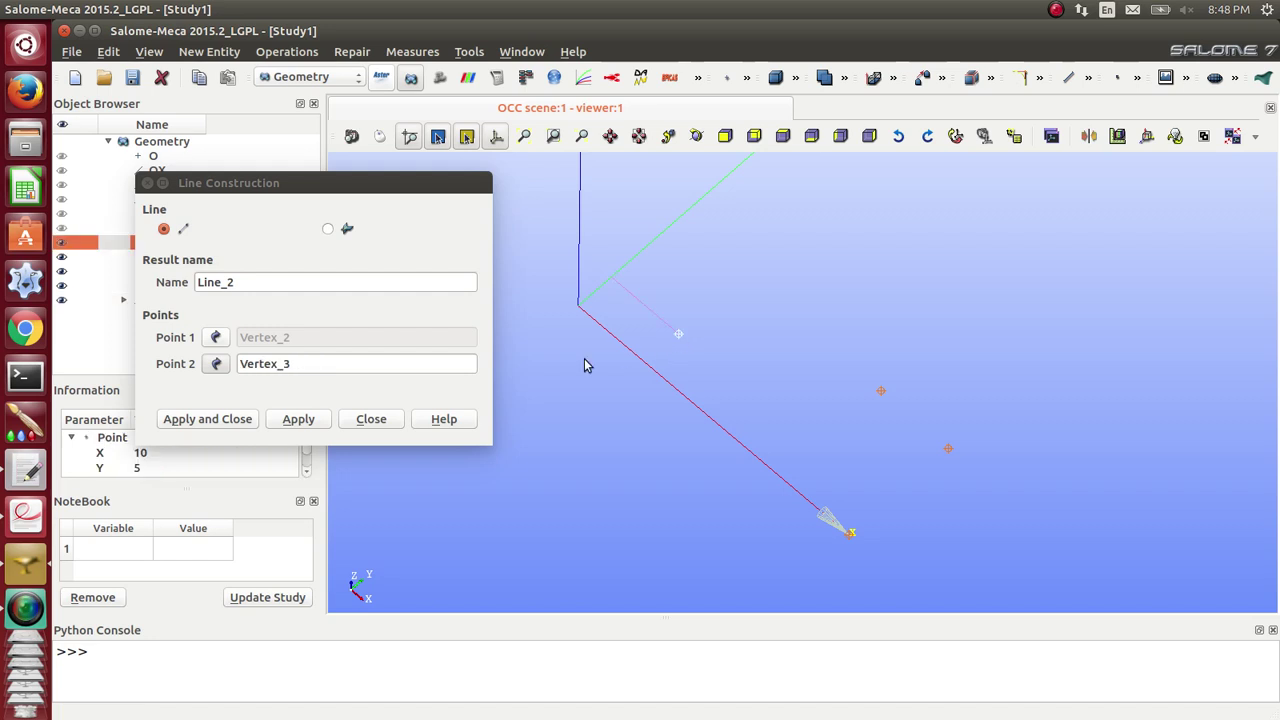
pyautogui.click(304, 420)
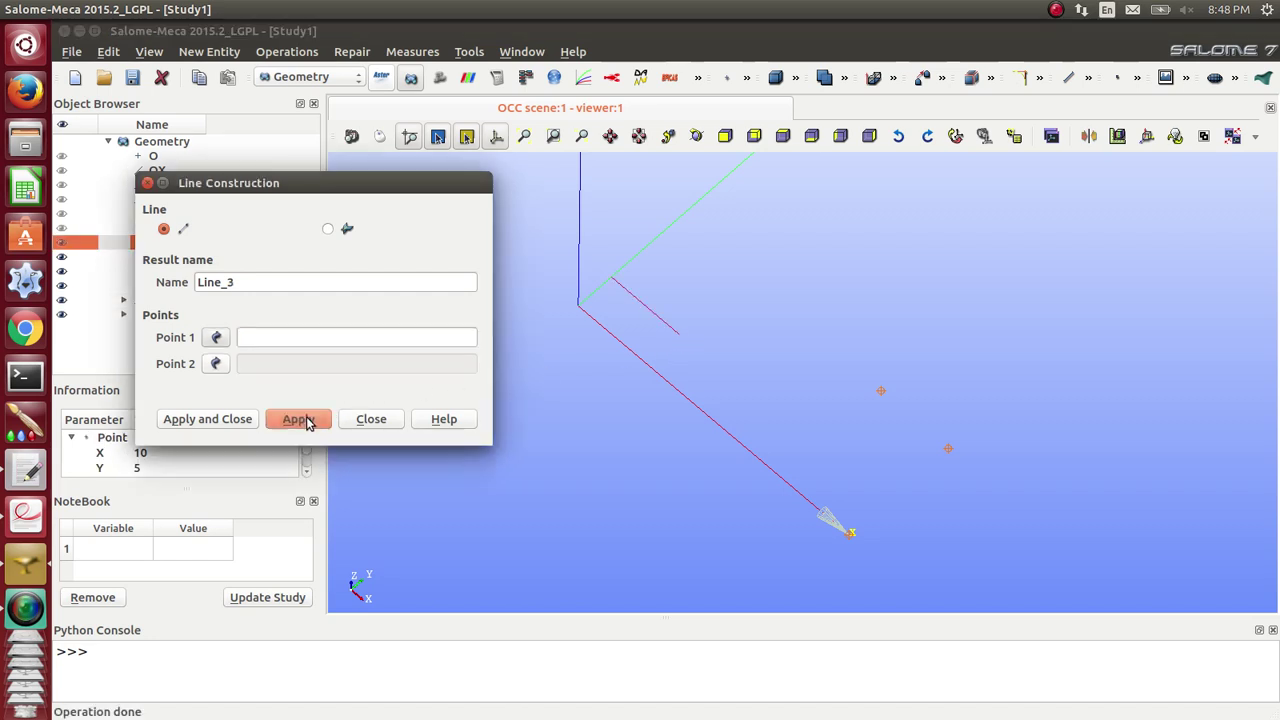
pyautogui.click(678, 338)
pyautogui.click(881, 391)
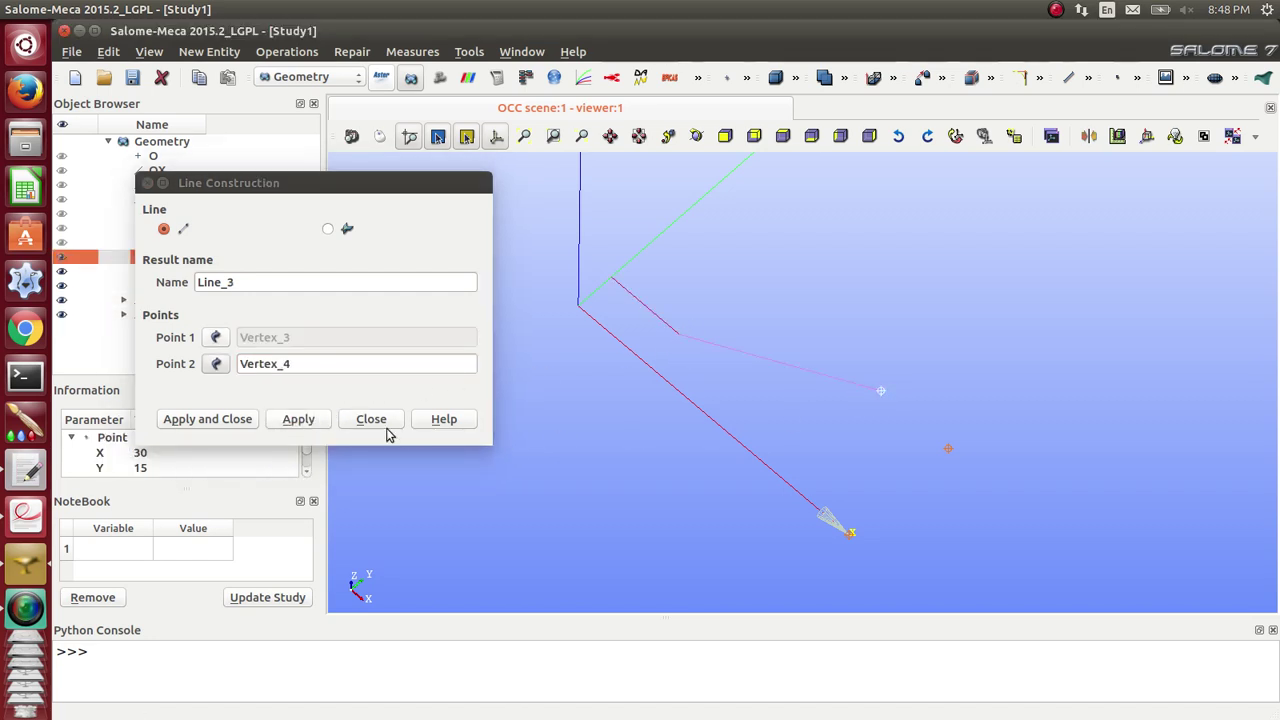
pyautogui.click(316, 421)
# Step: Create the lines from Vertex_4 to Vertex_5 and from Vertex_5 to Vertex_6
pyautogui.click(880, 391)
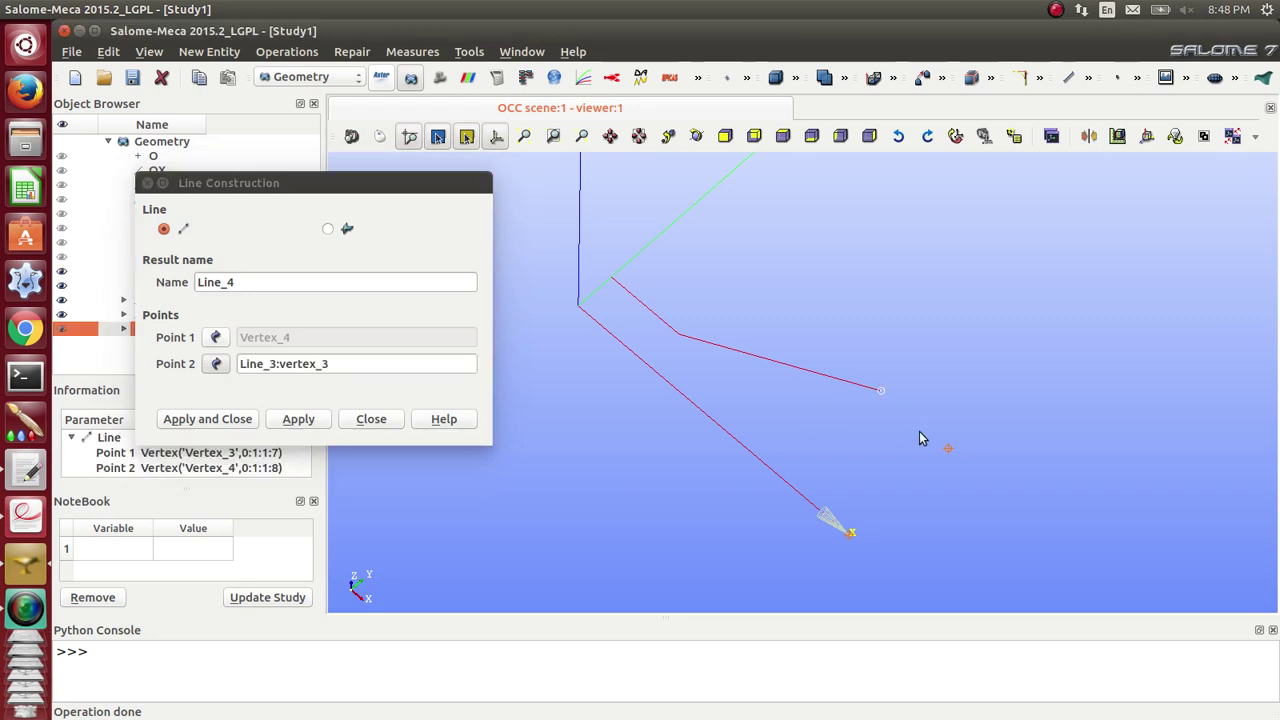
pyautogui.click(947, 449)
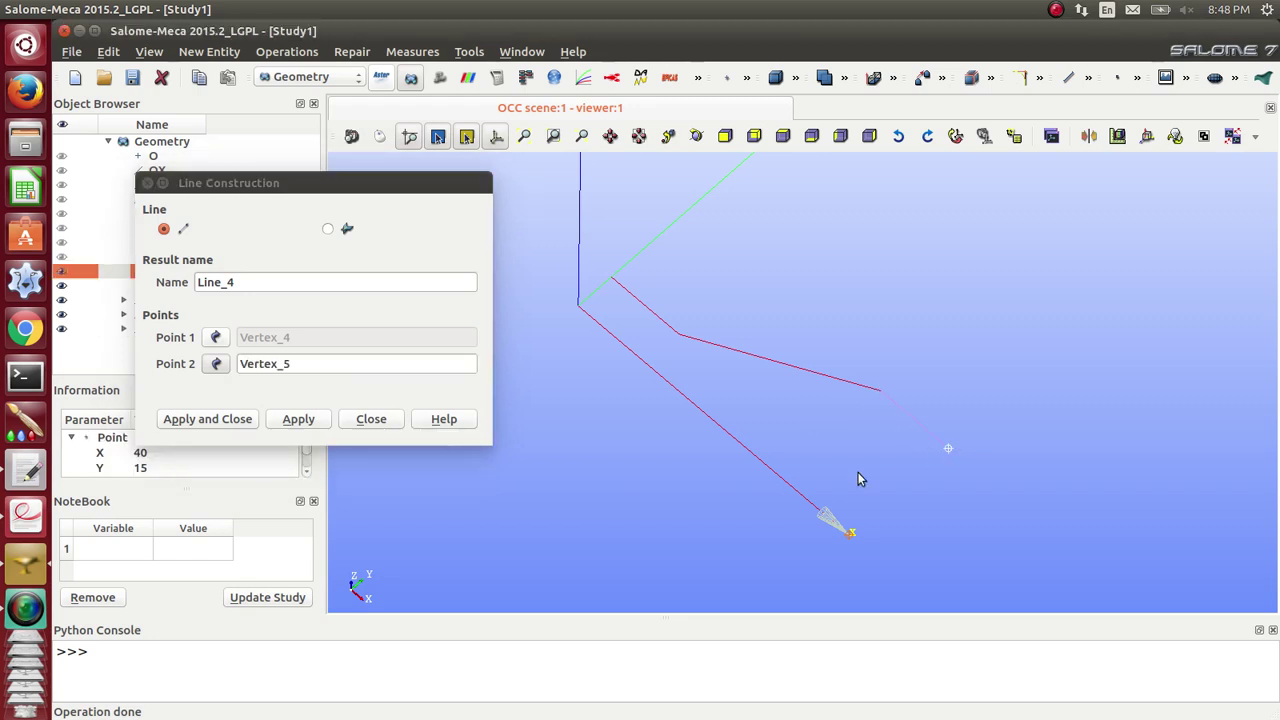
pyautogui.click(302, 421)
pyautogui.click(849, 532)
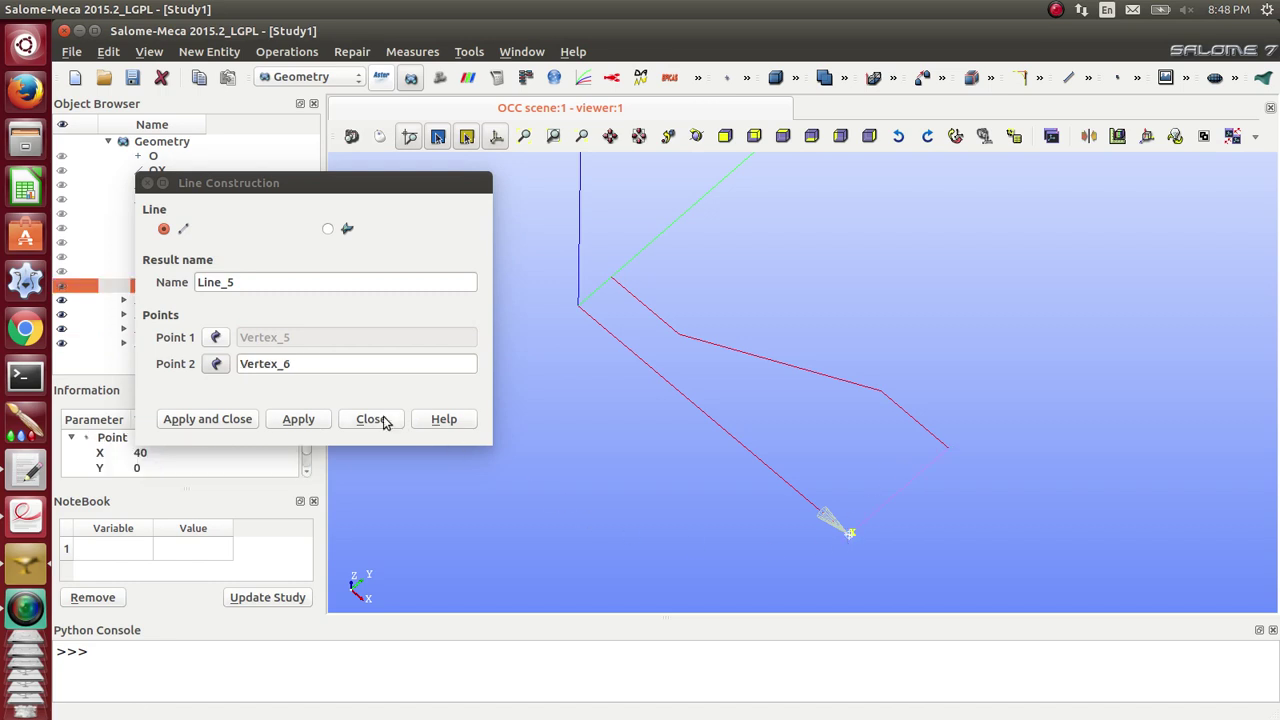
pyautogui.click(298, 420)
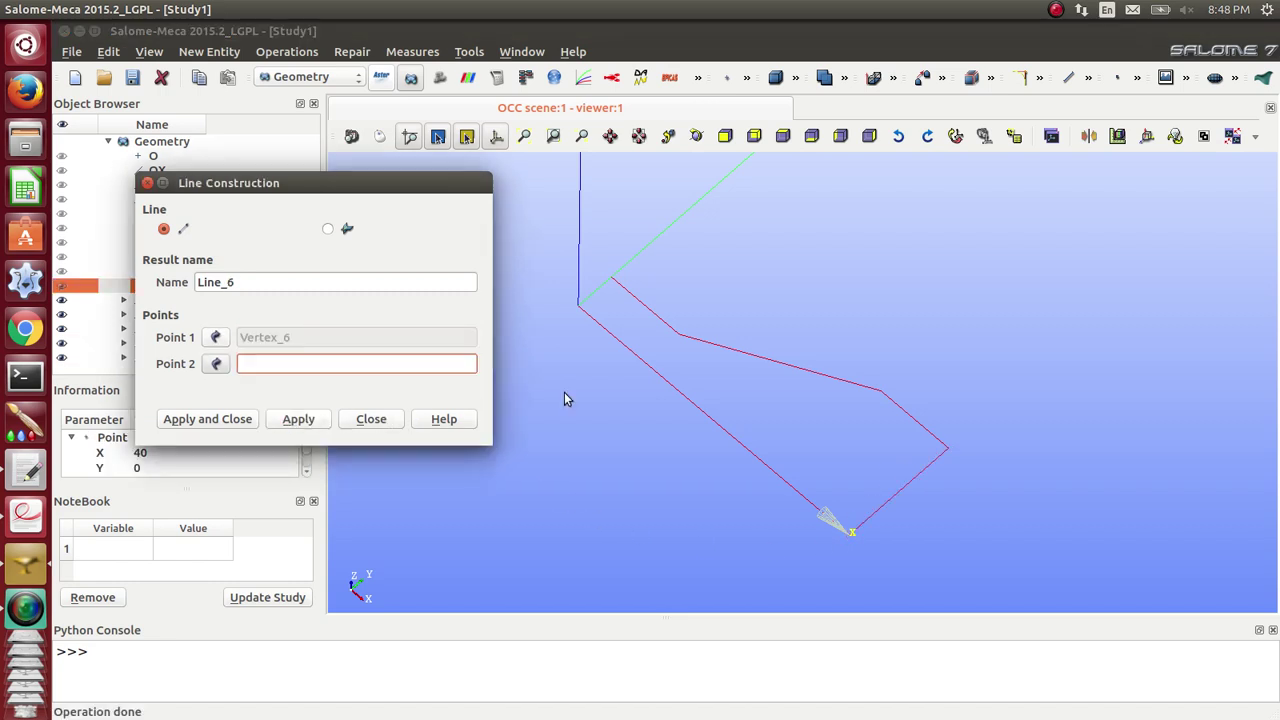
# Step: Close the outline with a line from Vertex_6 back to the corner point at the origin and finish line construction
pyautogui.click(846, 536)
pyautogui.click(578, 303)
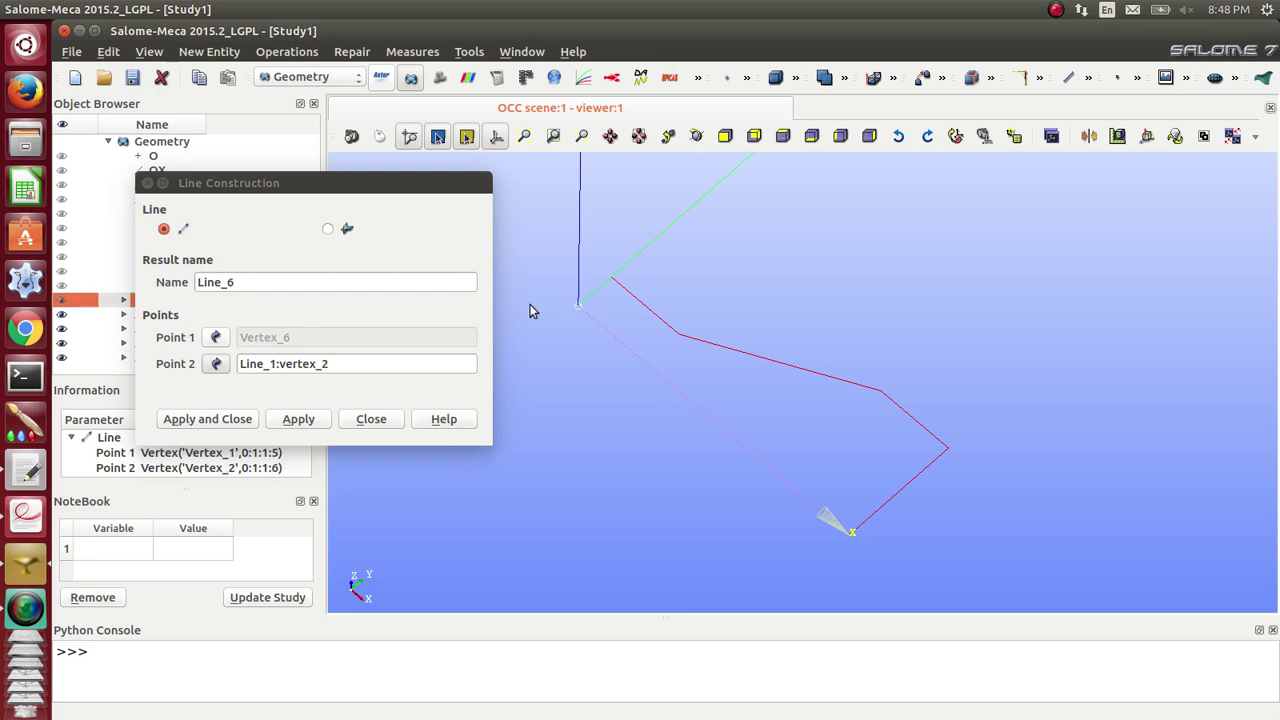
pyautogui.click(224, 420)
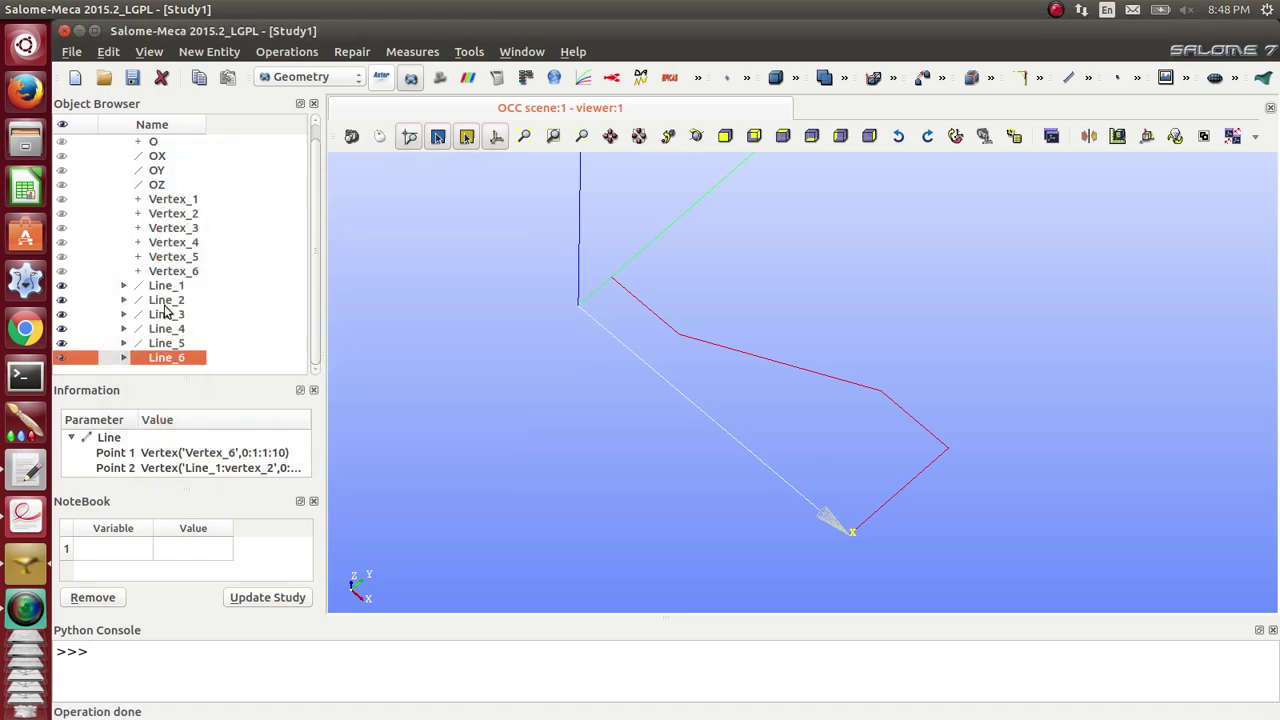
# Step: Build a wire from the six boundary lines, Line_1 to Line_6
pyautogui.click(170, 288)
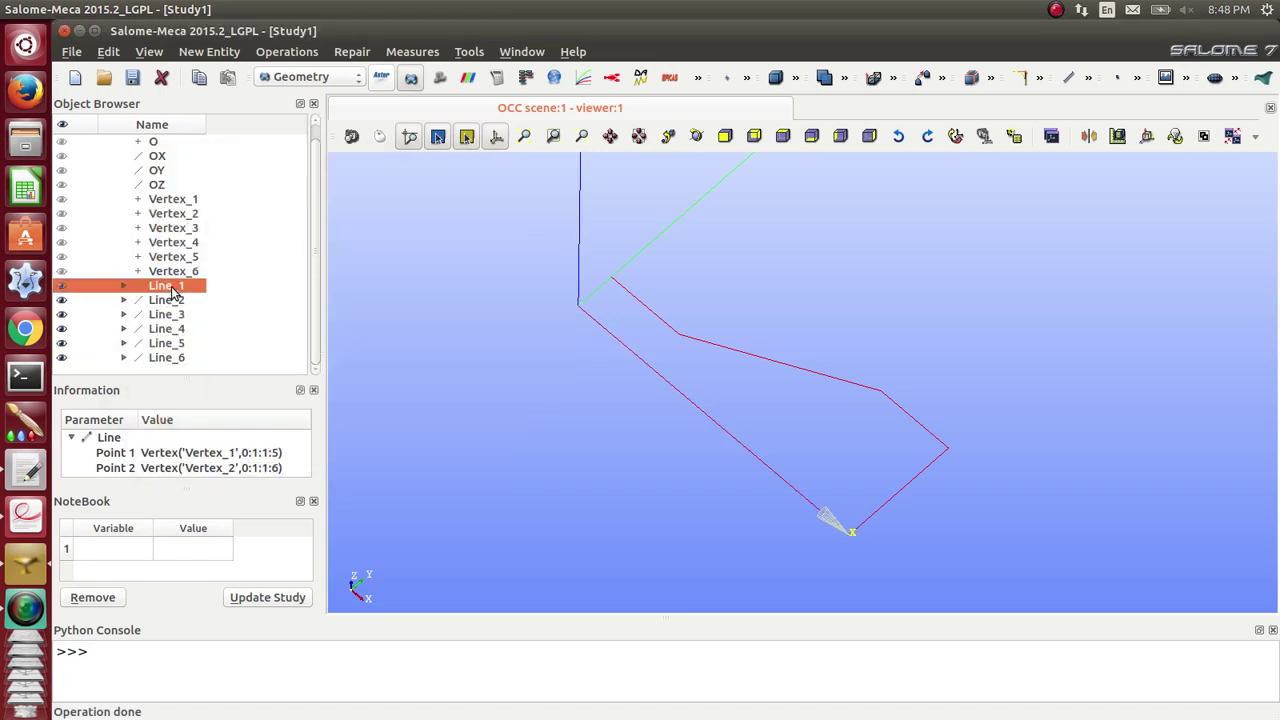
pyautogui.keyDown('shift'); pyautogui.click(168, 360); pyautogui.keyUp('shift')
pyautogui.click(215, 52)
pyautogui.moveTo(237, 221)
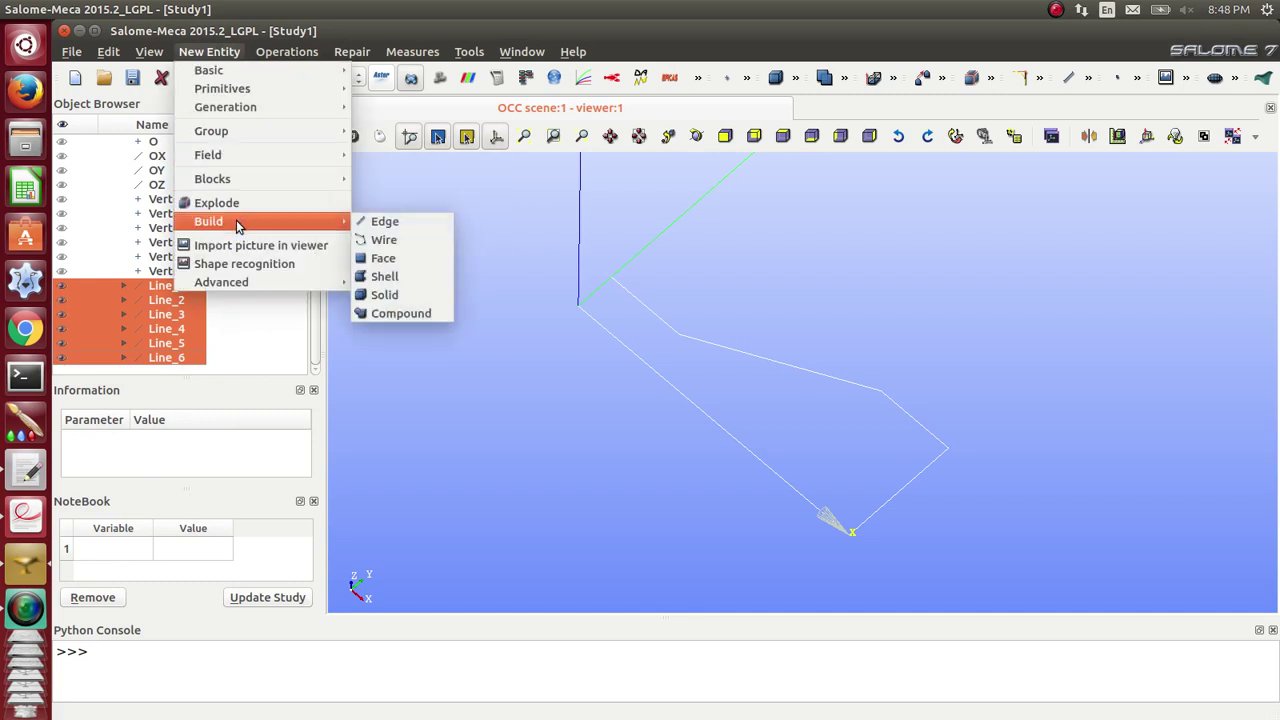
pyautogui.click(420, 239)
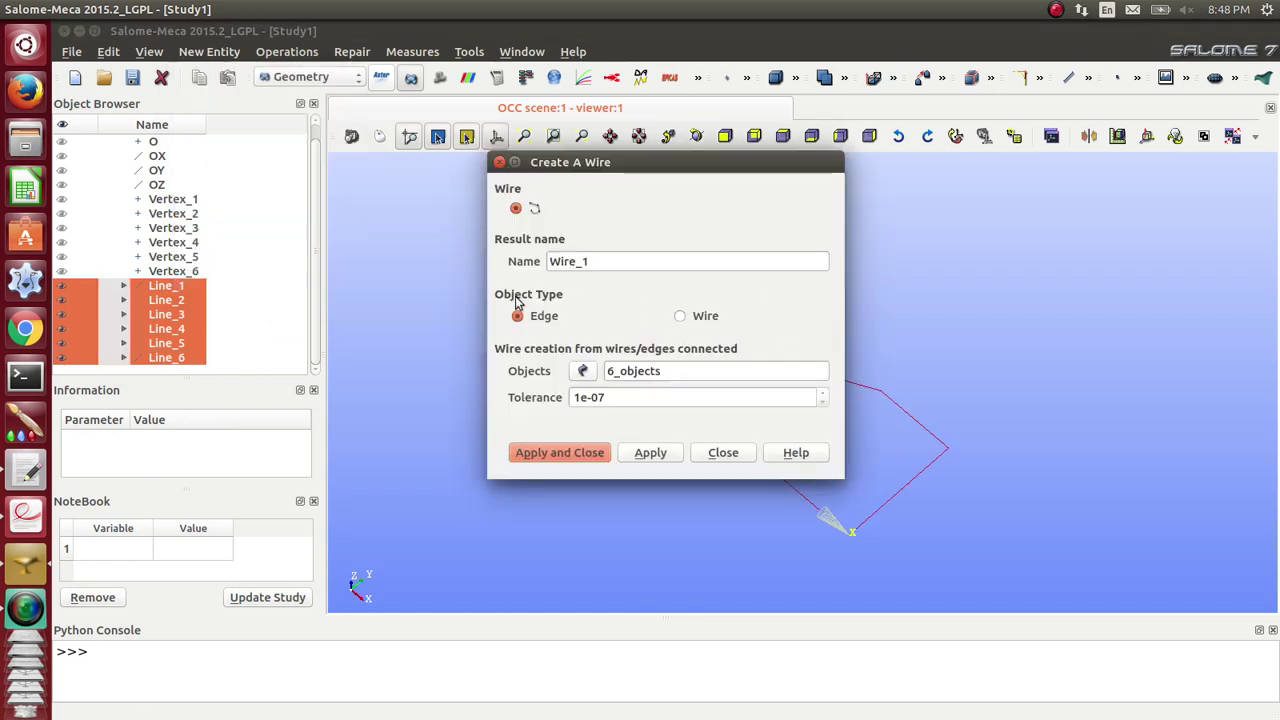
pyautogui.click(591, 450)
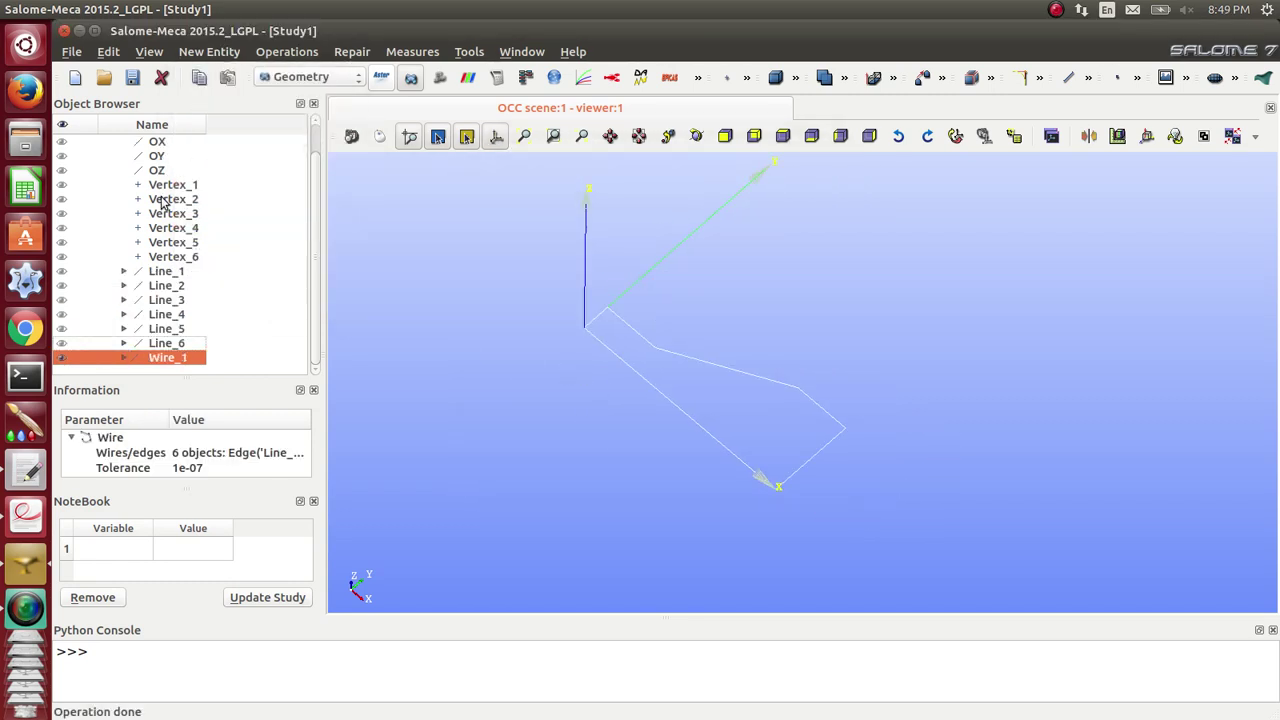
# Step: Build a planar face from Wire_1
pyautogui.click(209, 52)
pyautogui.moveTo(340, 221)
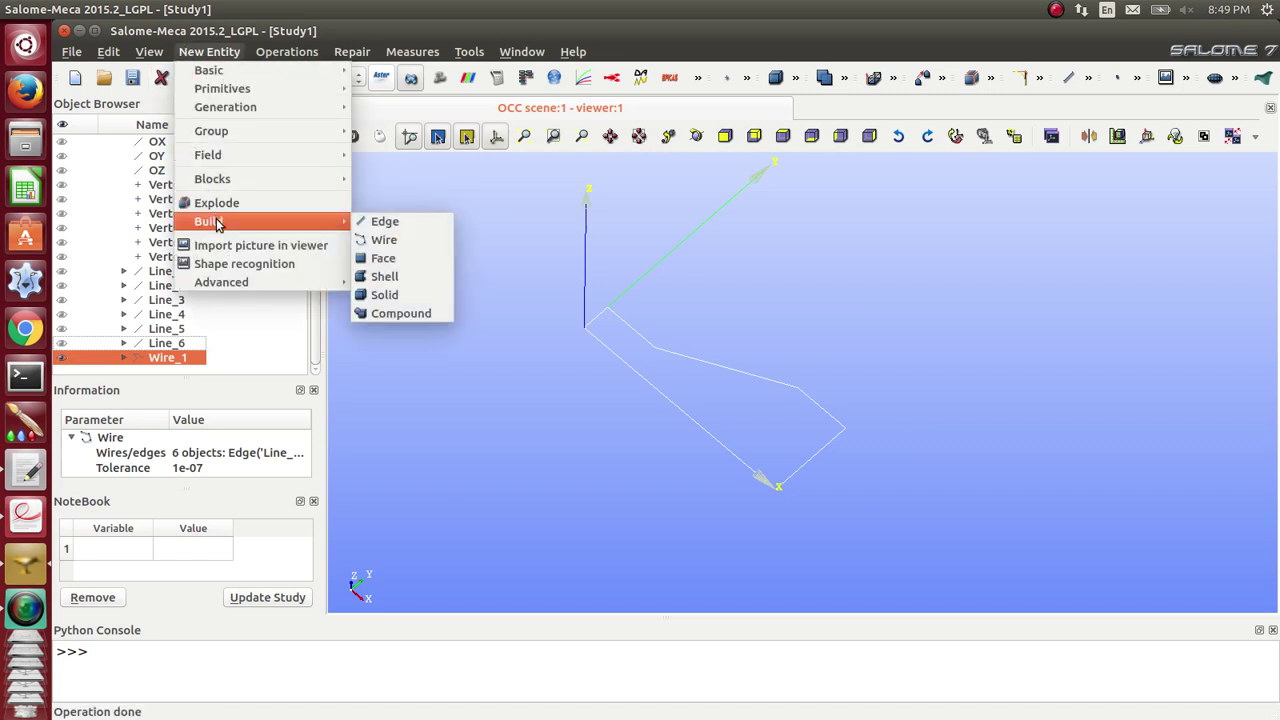
pyautogui.click(401, 260)
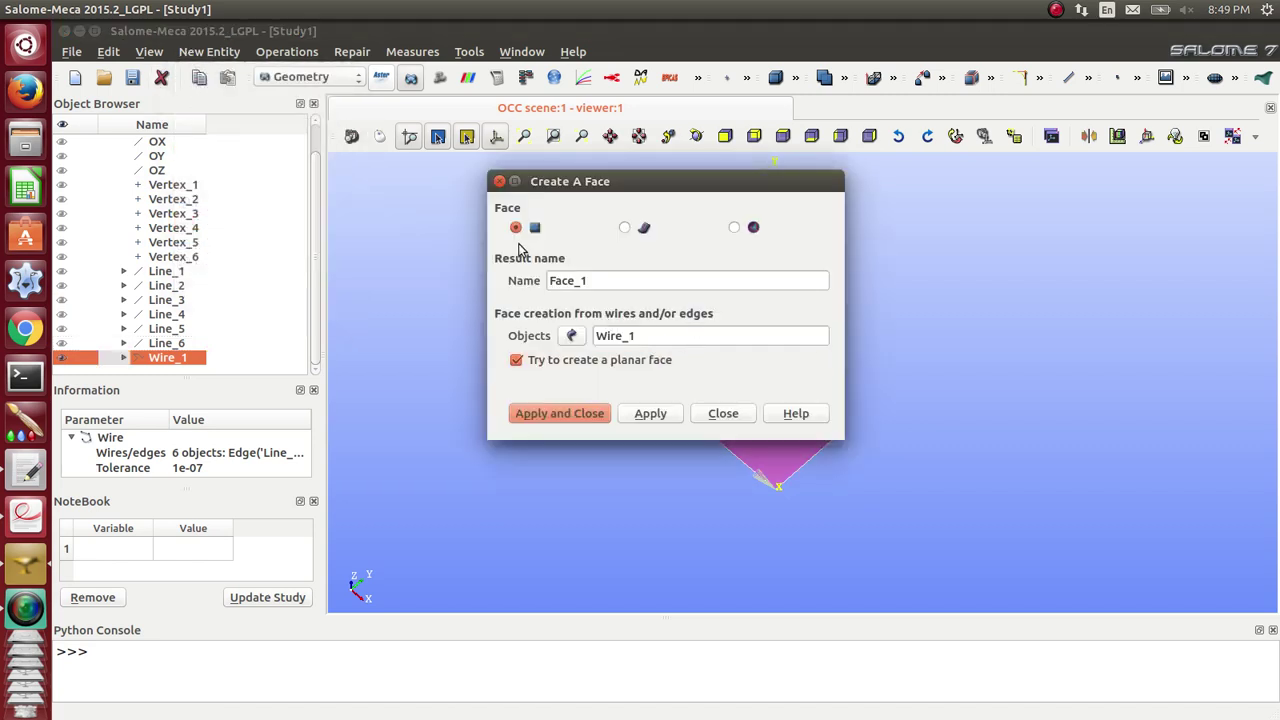
pyautogui.click(568, 414)
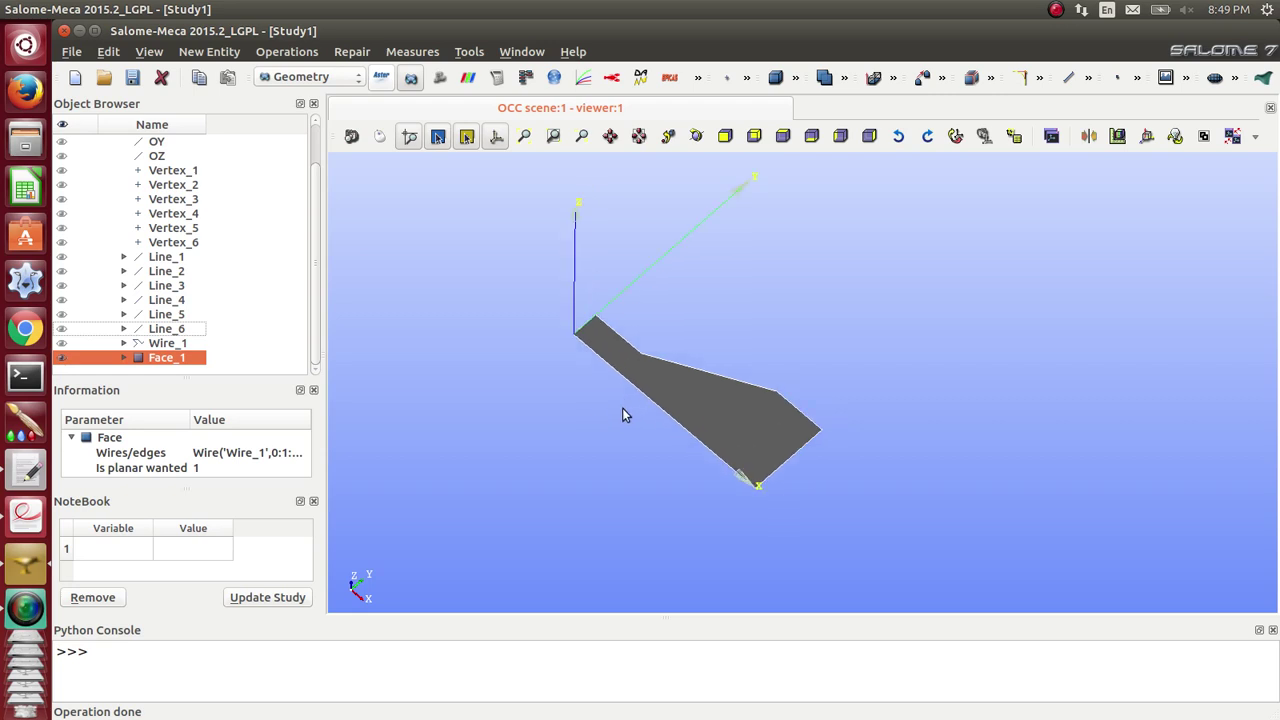
# Step: Extrude Face_1 by a DX DY DZ vector with Dz set to 1
pyautogui.click(209, 51)
pyautogui.moveTo(240, 107)
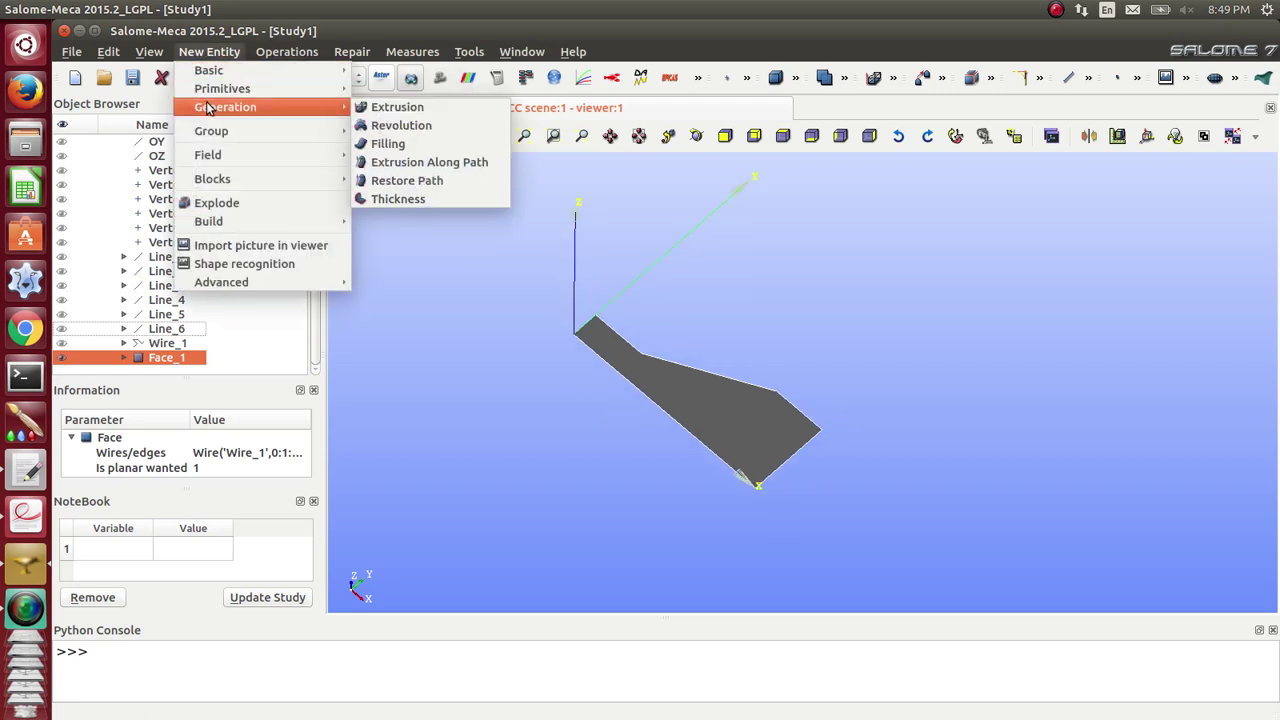
pyautogui.click(392, 107)
pyautogui.click(736, 159)
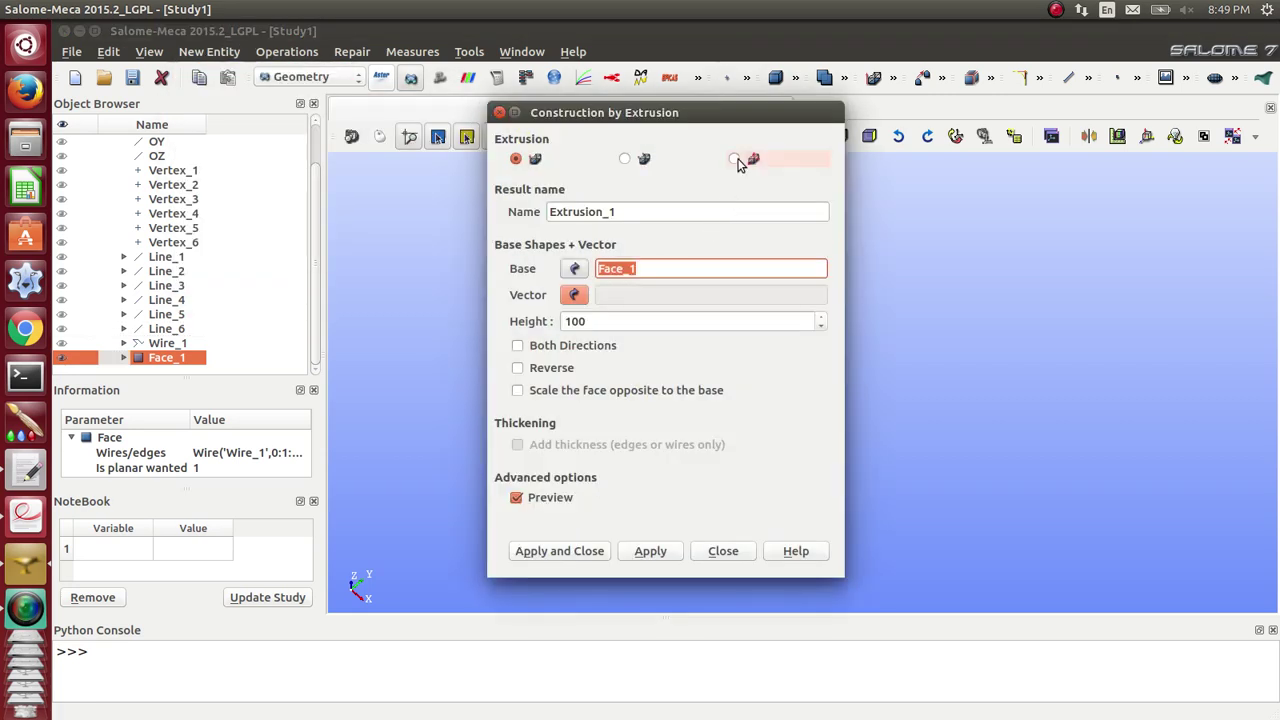
pyautogui.moveTo(769, 110); pyautogui.dragTo(438, 103)
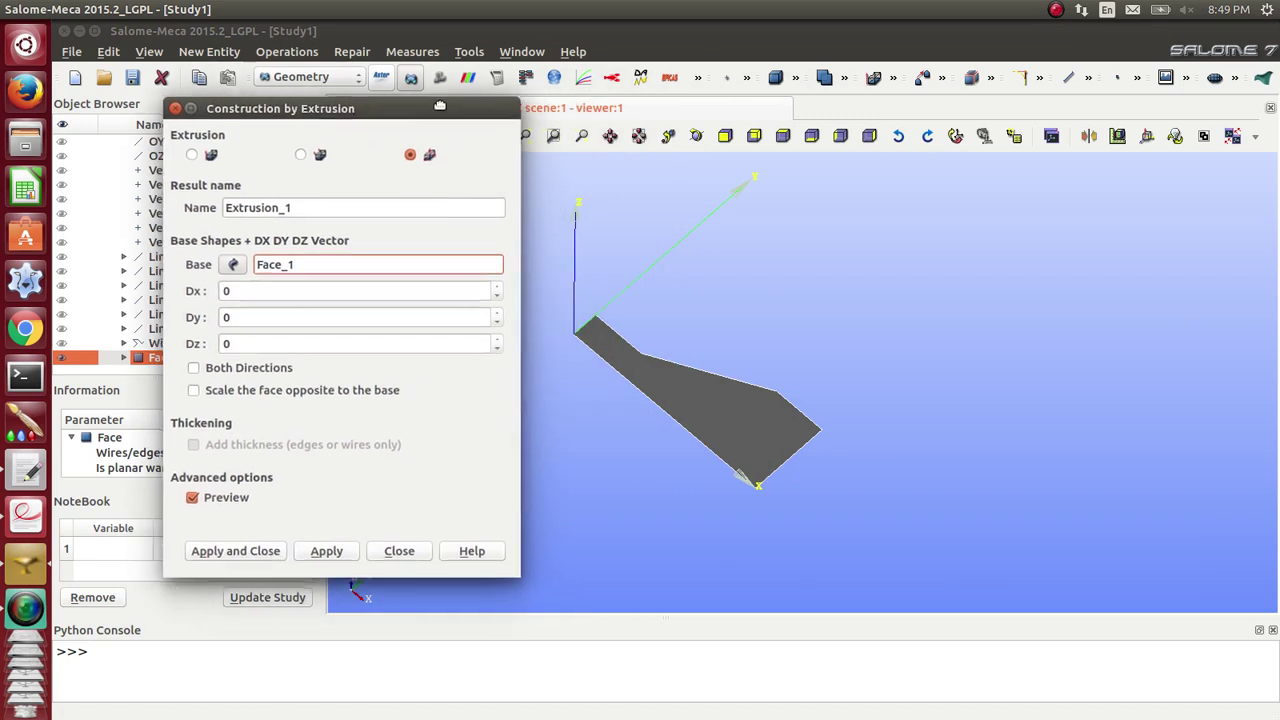
pyautogui.click(227, 341)
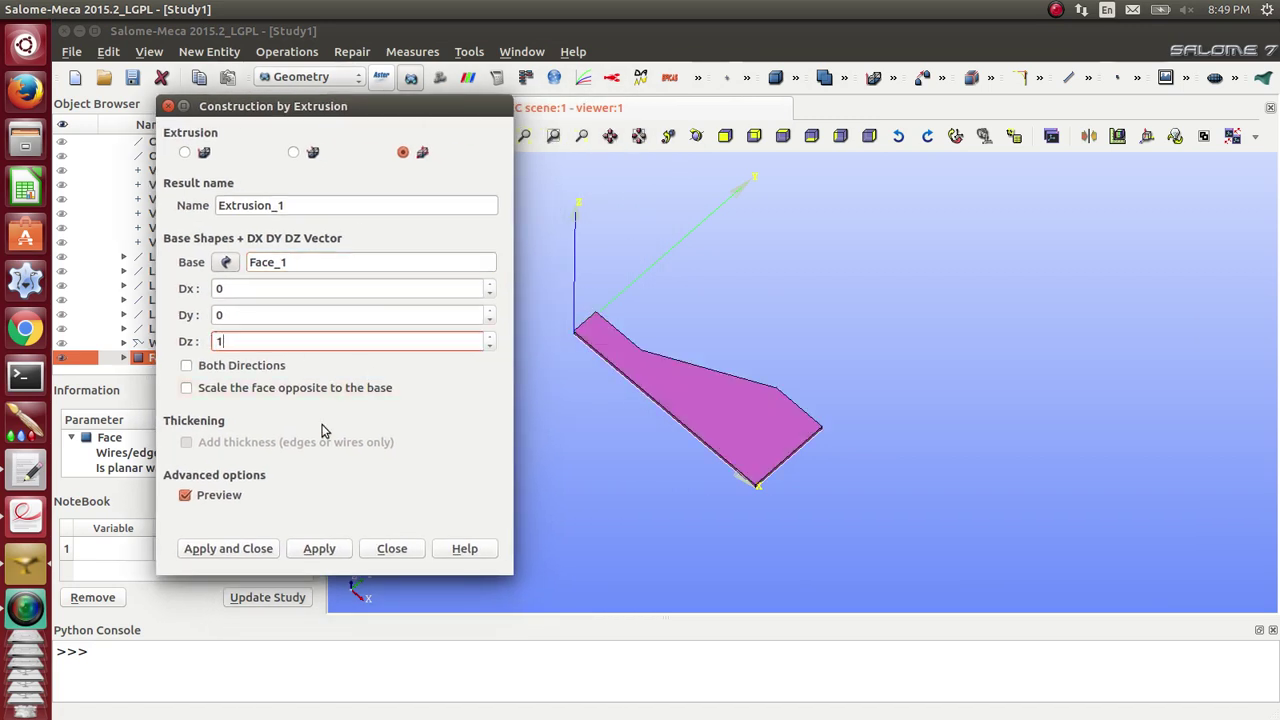
pyautogui.click(228, 549)
pyautogui.scroll(2, 660, 408)
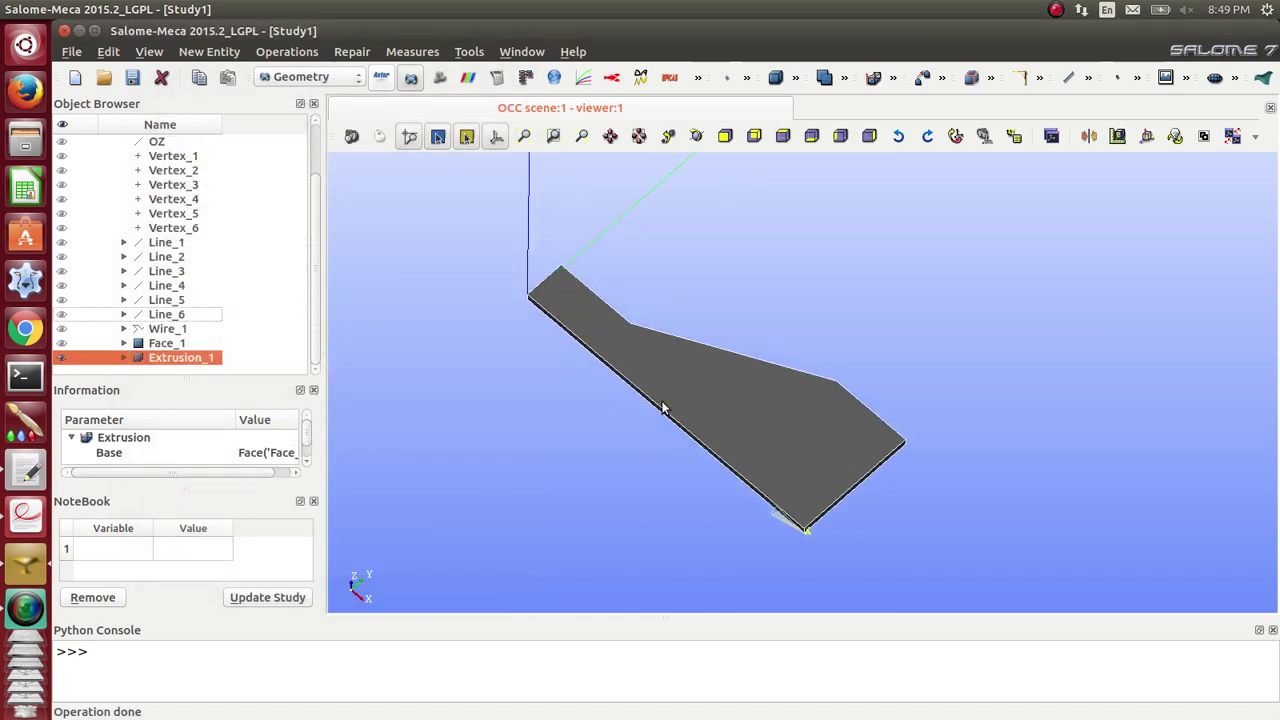
# Step: Start a face group on Extrusion_1 and add one of its two large profile faces
pyautogui.click(196, 52)
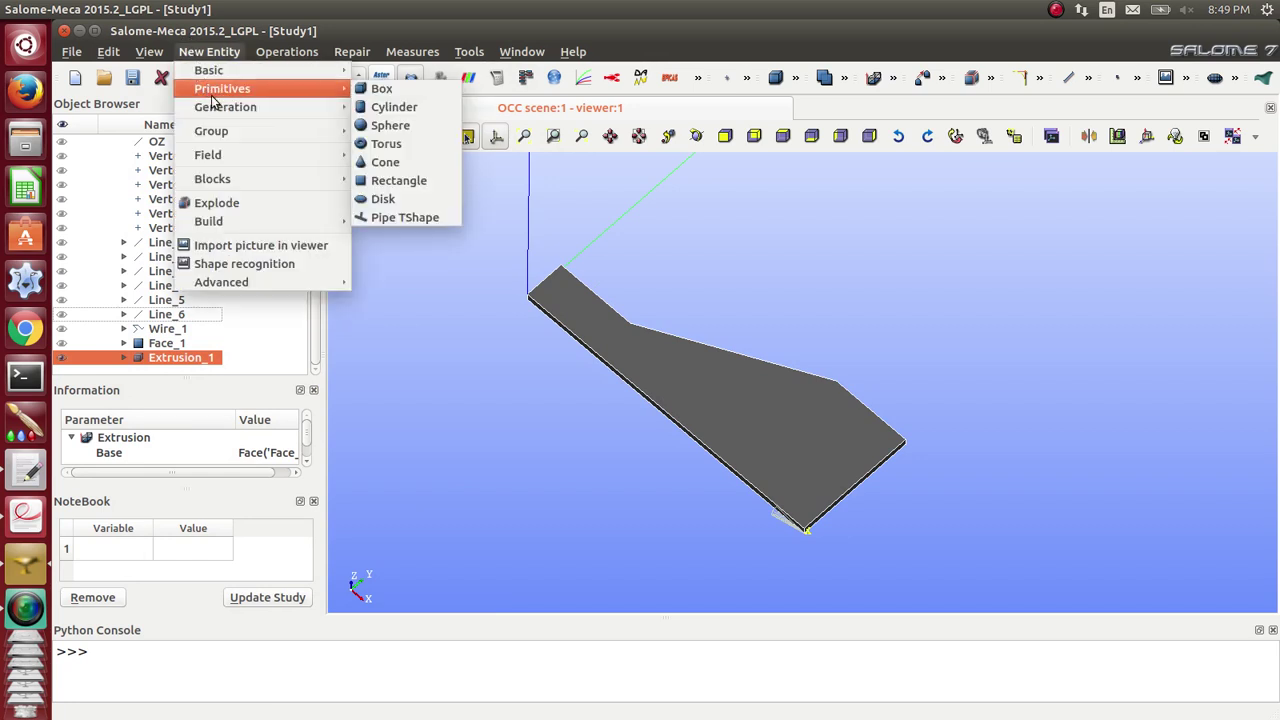
pyautogui.moveTo(220, 136)
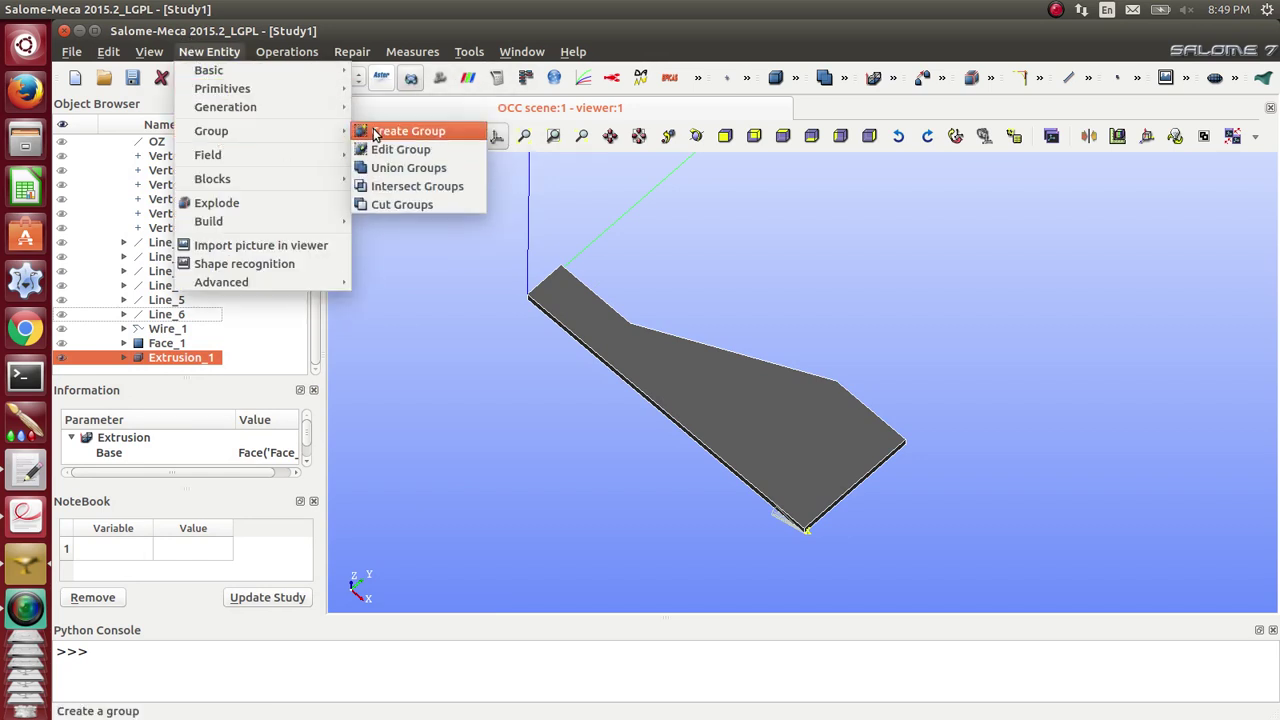
pyautogui.click(365, 126)
pyautogui.moveTo(727, 94); pyautogui.dragTo(350, 127)
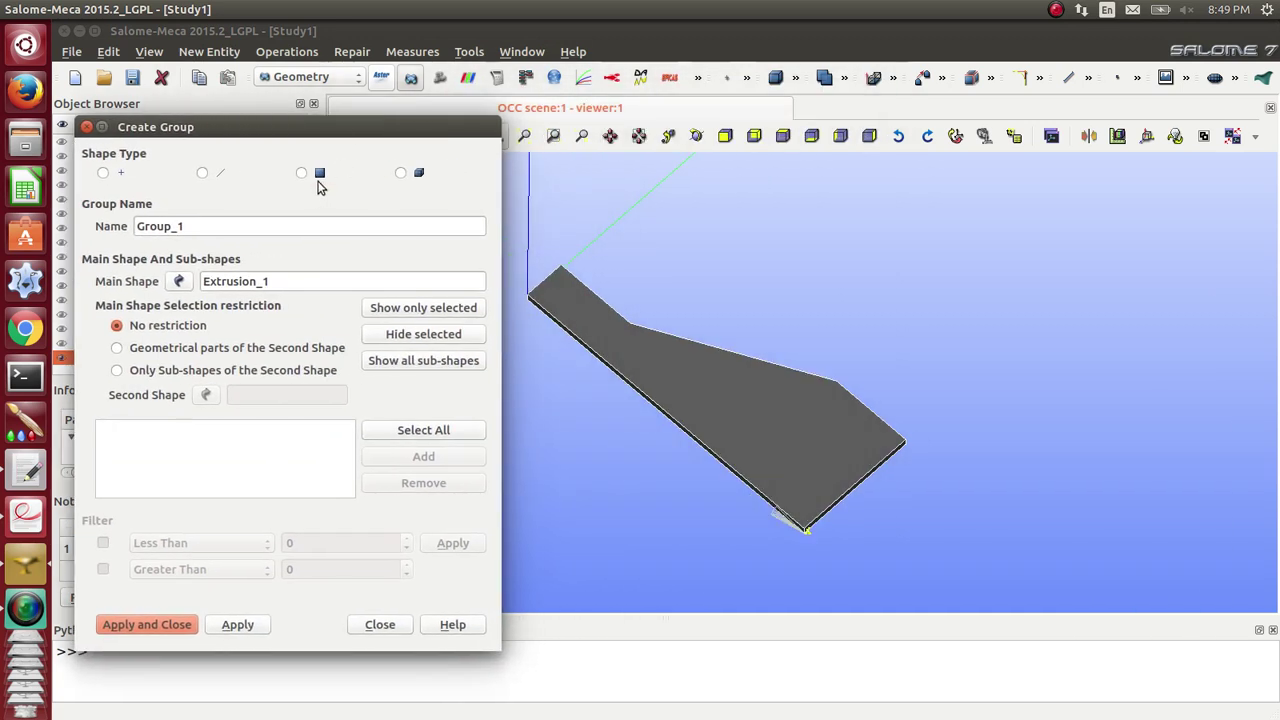
pyautogui.click(301, 172)
pyautogui.click(700, 350)
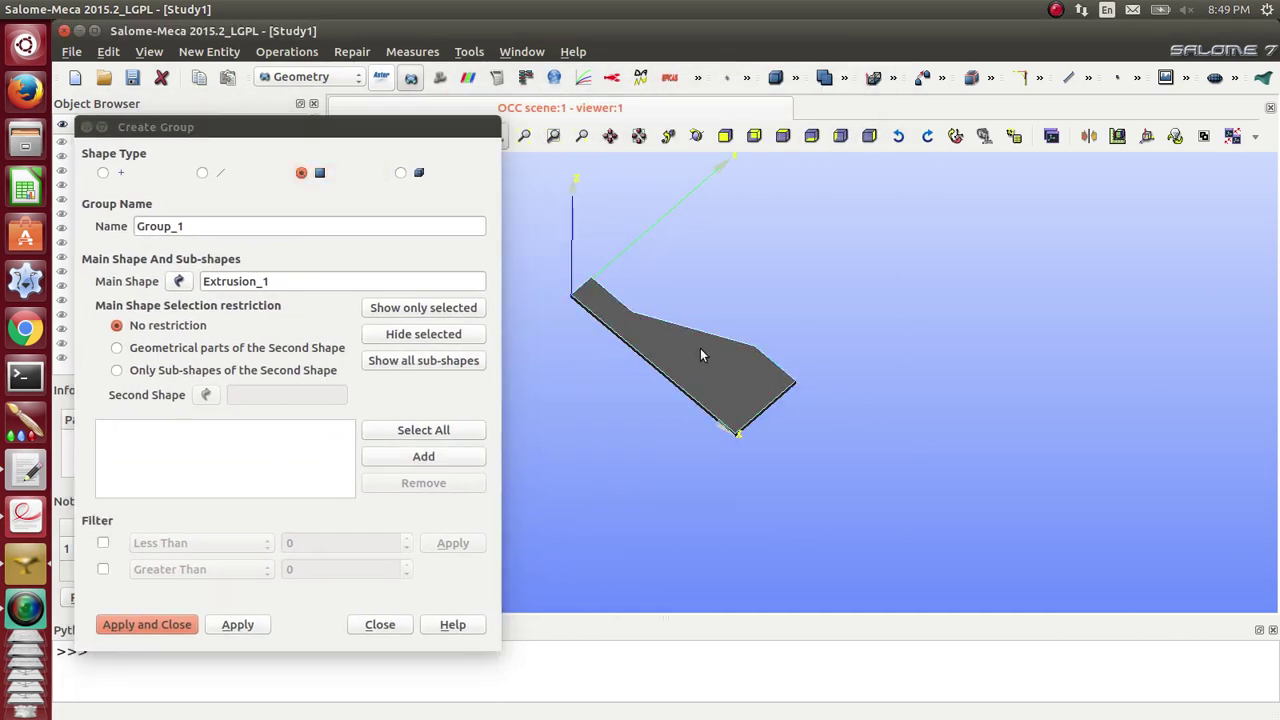
pyautogui.click(697, 136)
pyautogui.moveTo(698, 165); pyautogui.dragTo(718, 312)
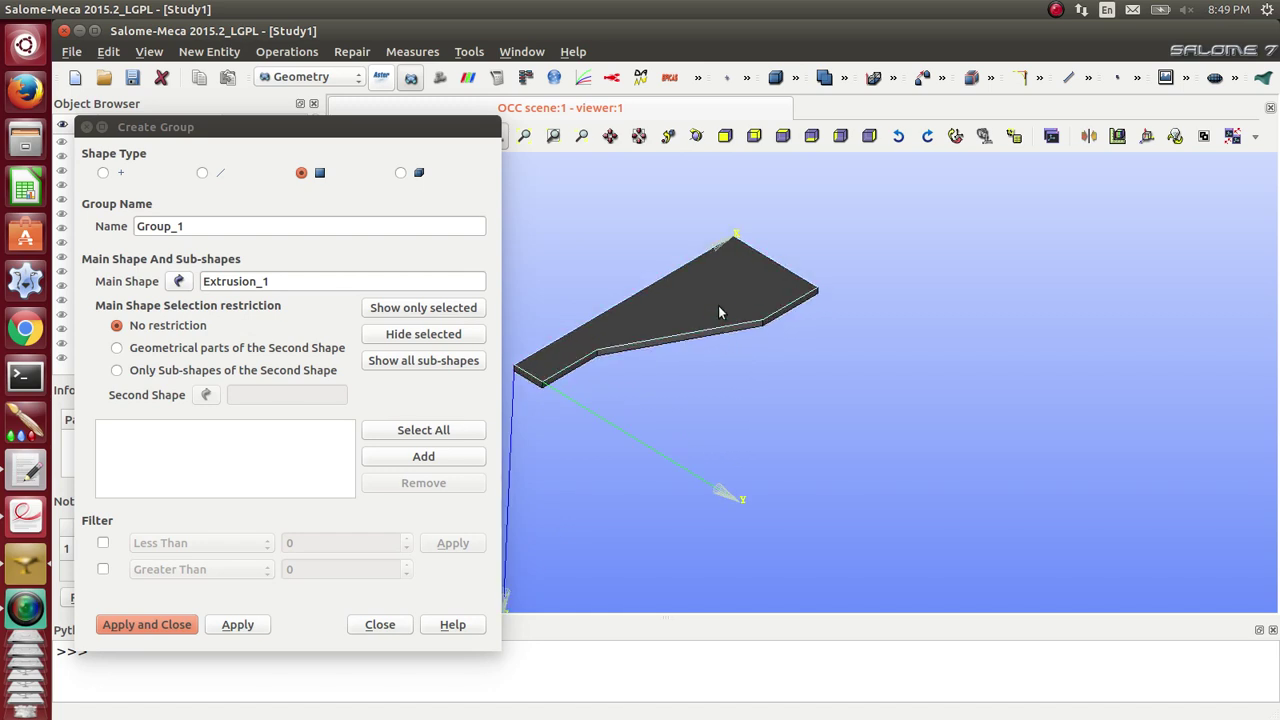
pyautogui.click(416, 456)
# Step: Add the opposite large profile face and create the group under the name side
pyautogui.click(697, 136)
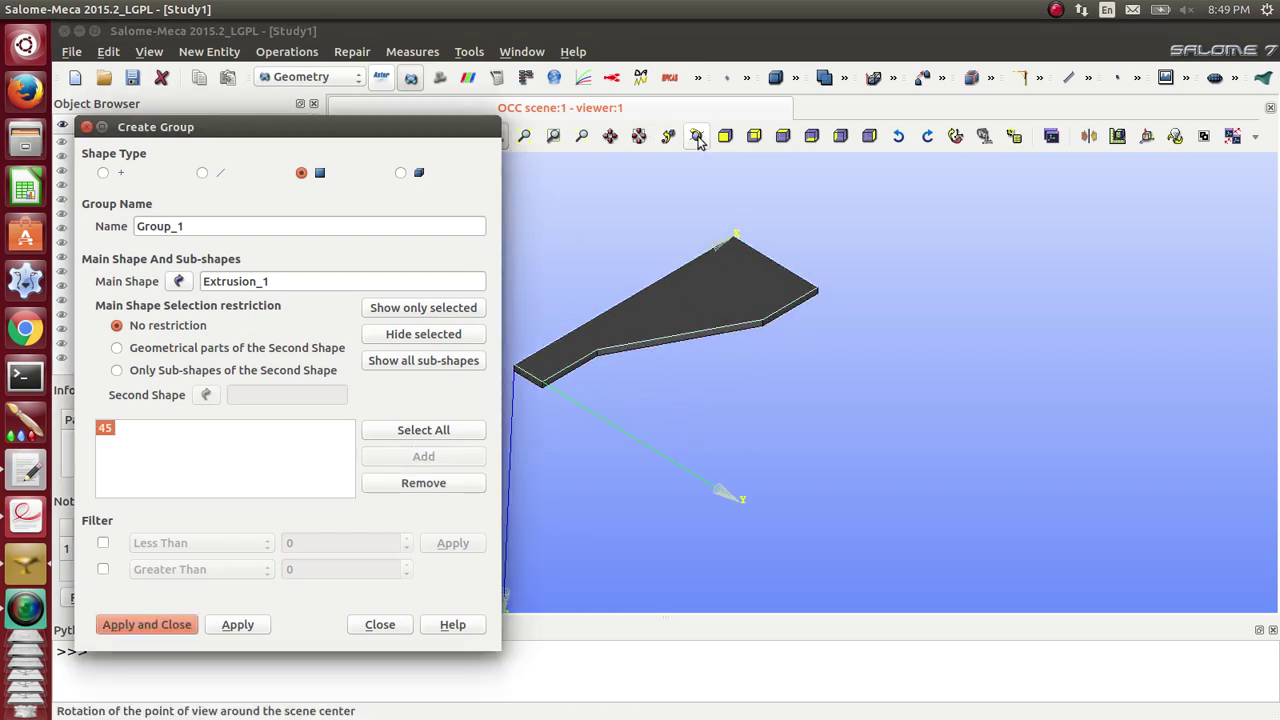
pyautogui.moveTo(700, 250); pyautogui.dragTo(634, 335)
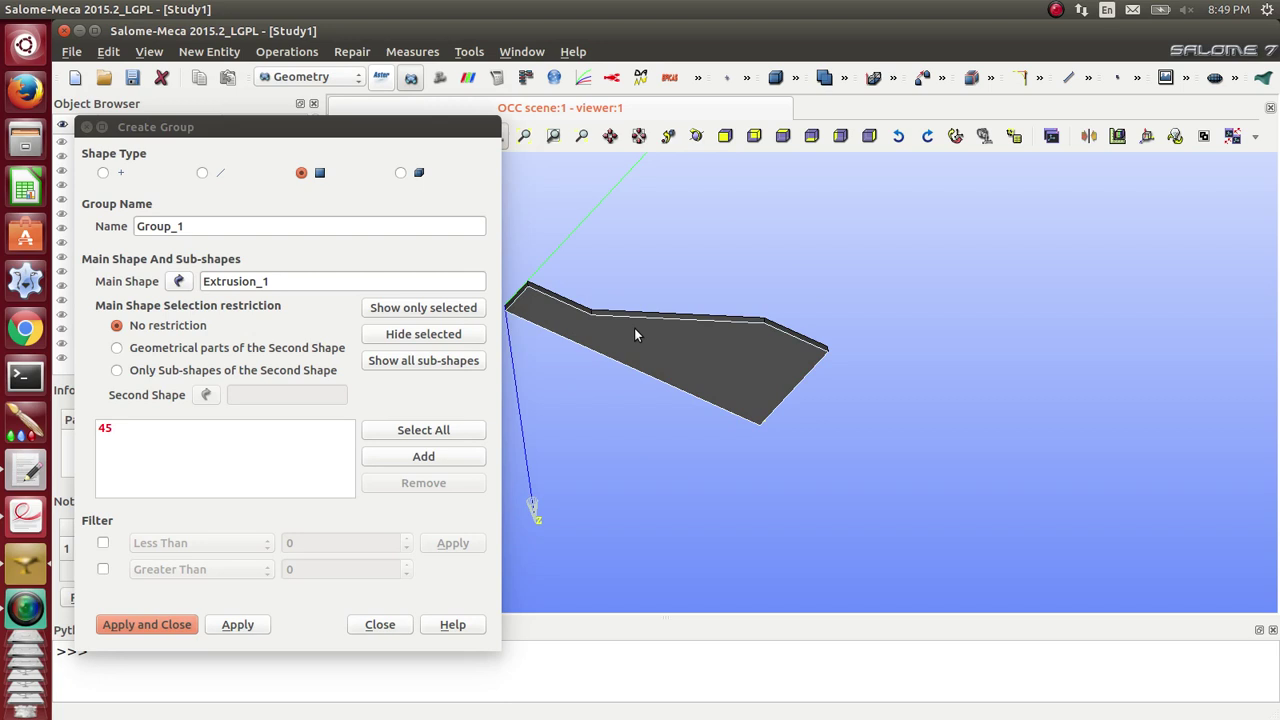
pyautogui.click(428, 456)
pyautogui.moveTo(210, 227); pyautogui.dragTo(105, 226)
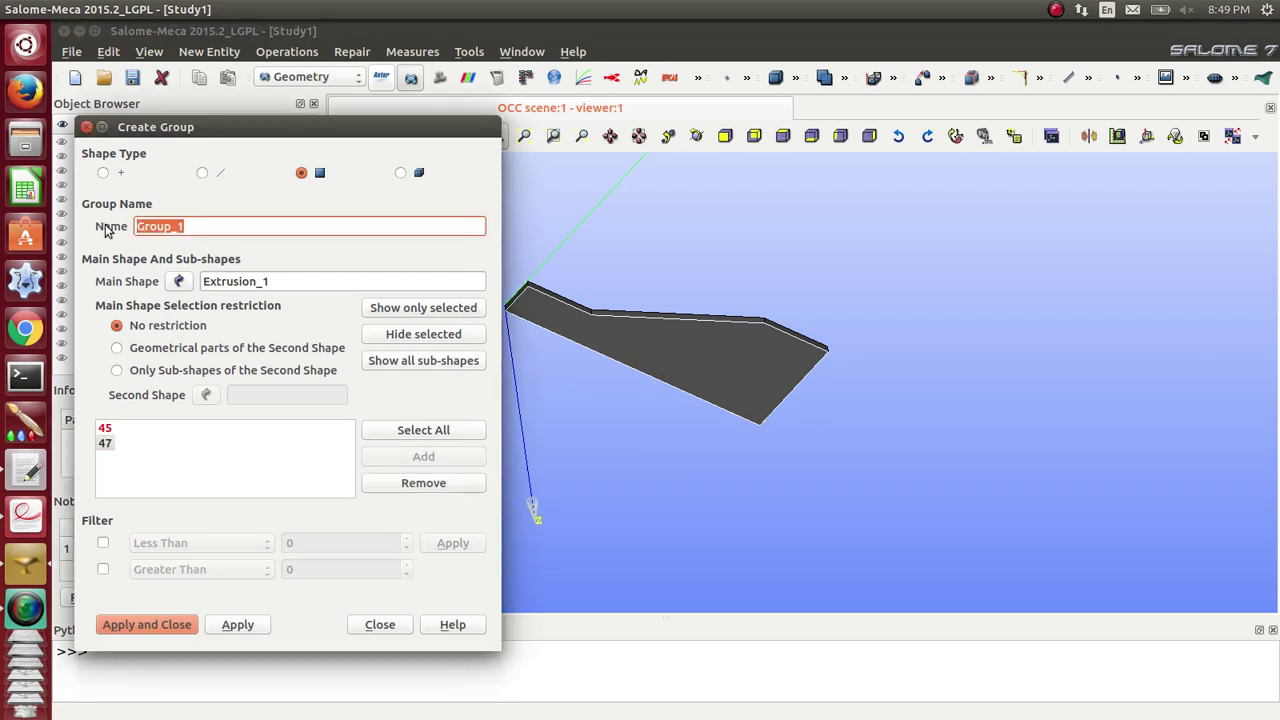
pyautogui.write('side')
pyautogui.click(250, 626)
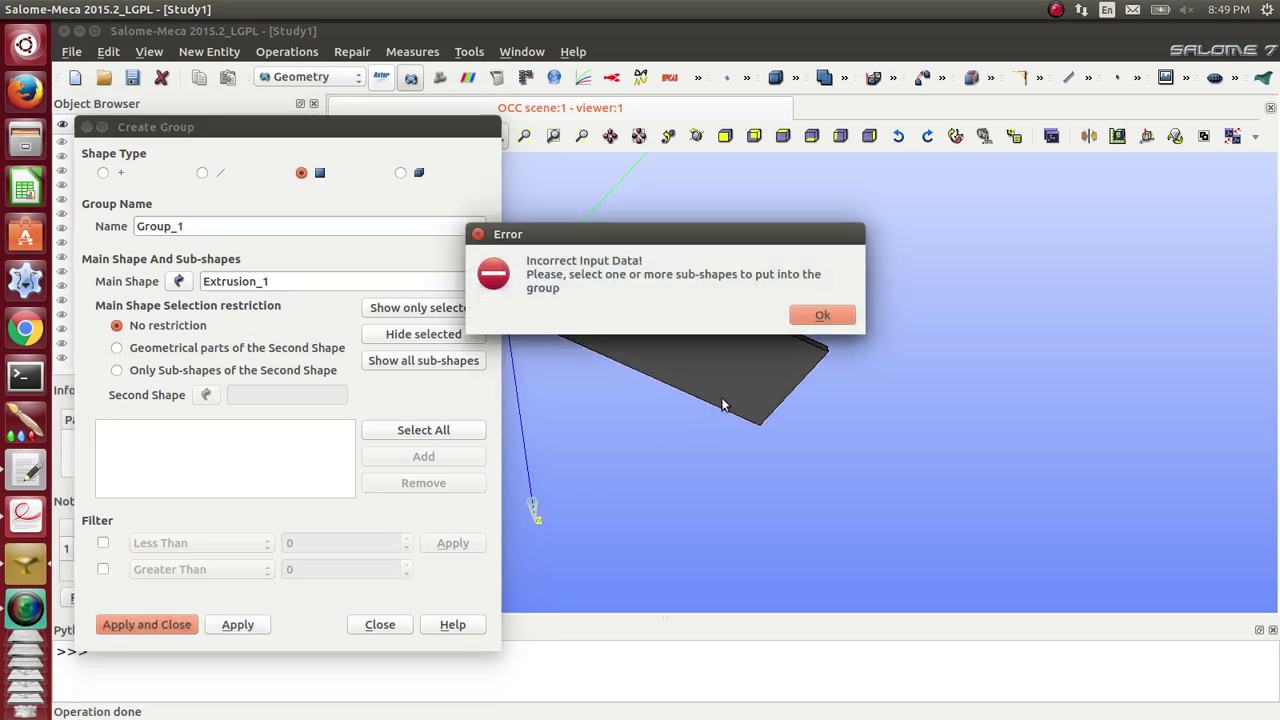
# Step: Create a second face group, also named side, from the same two large profile faces of Extrusion_1
pyautogui.click(823, 314)
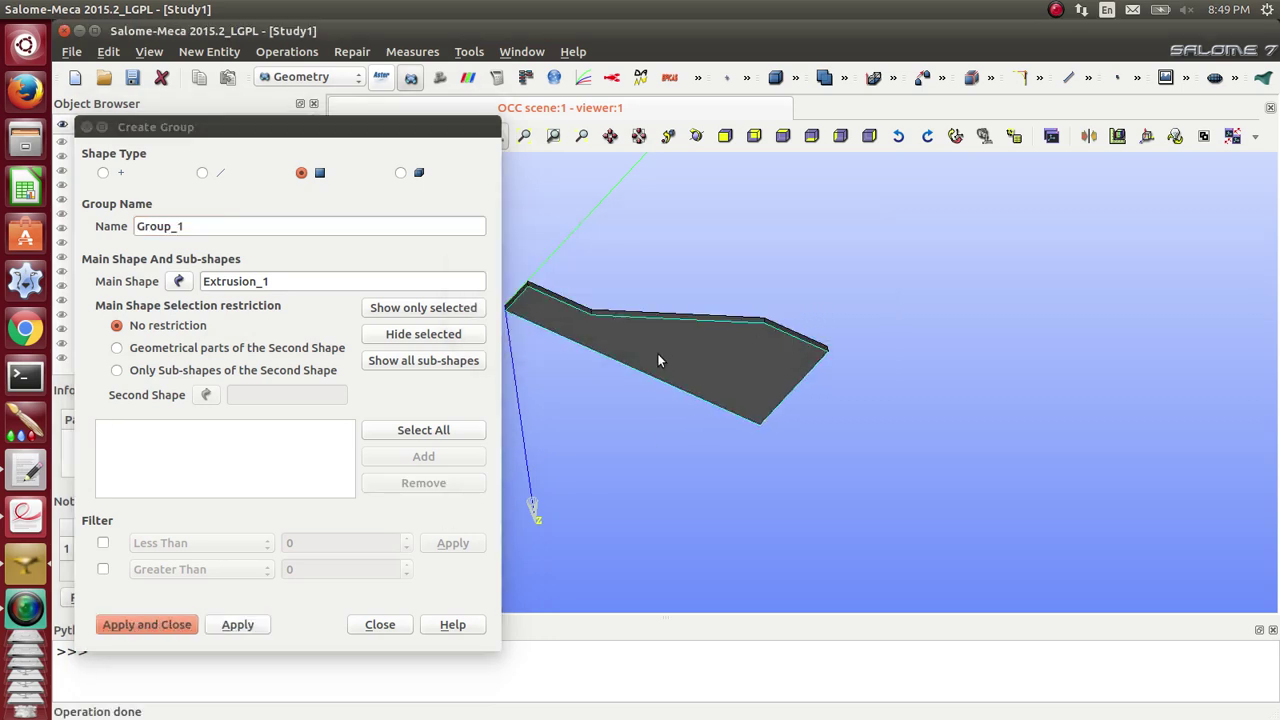
pyautogui.click(657, 353)
pyautogui.click(423, 456)
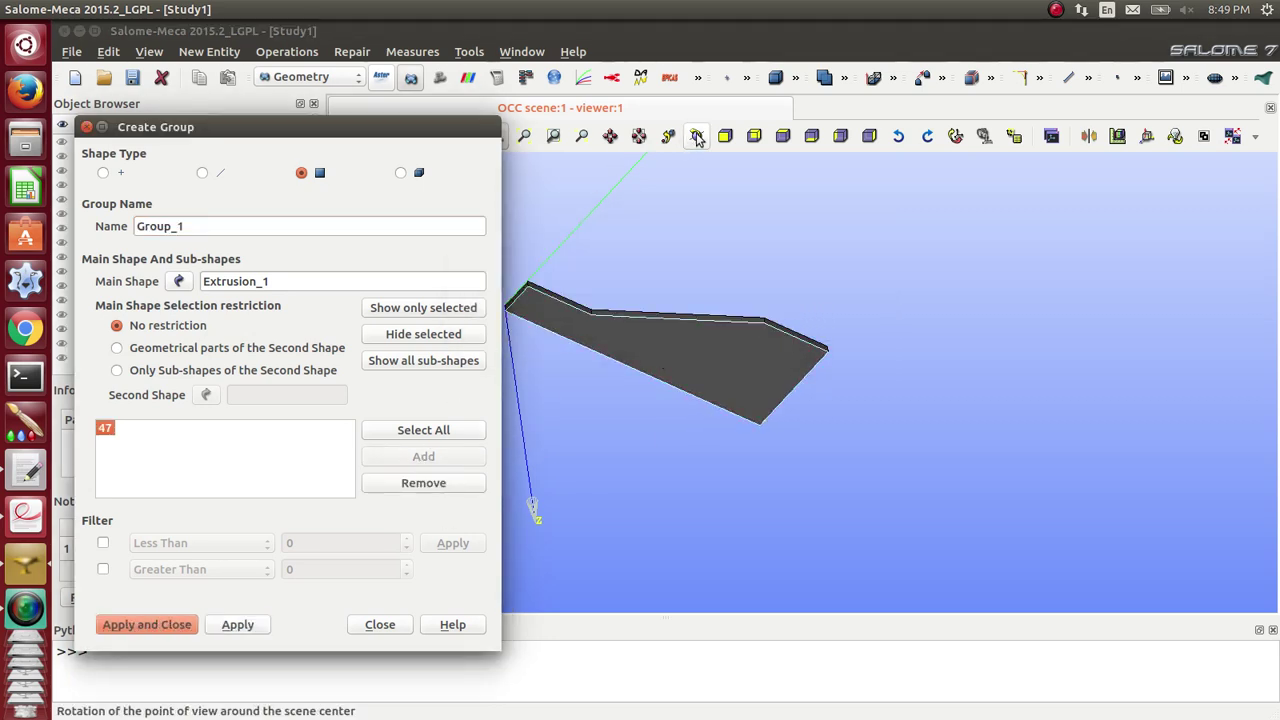
pyautogui.click(670, 137)
pyautogui.moveTo(700, 253); pyautogui.dragTo(683, 315)
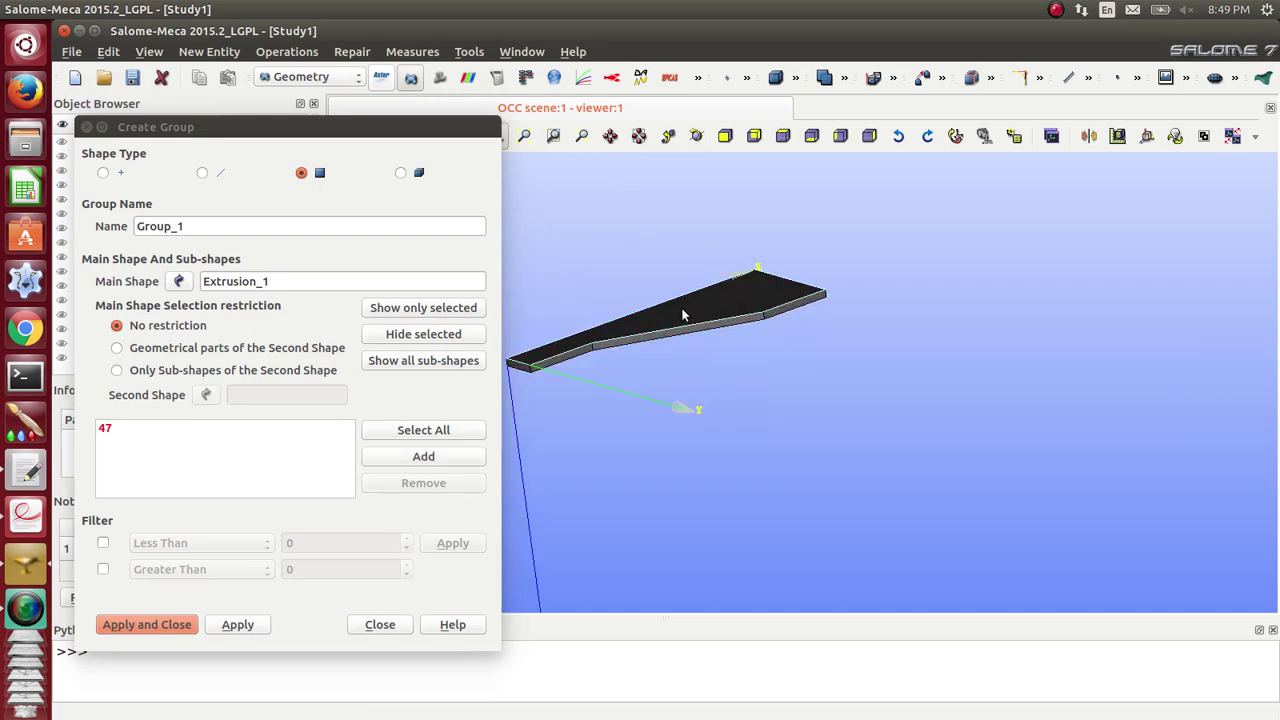
pyautogui.click(423, 456)
pyautogui.moveTo(190, 226); pyautogui.dragTo(113, 226)
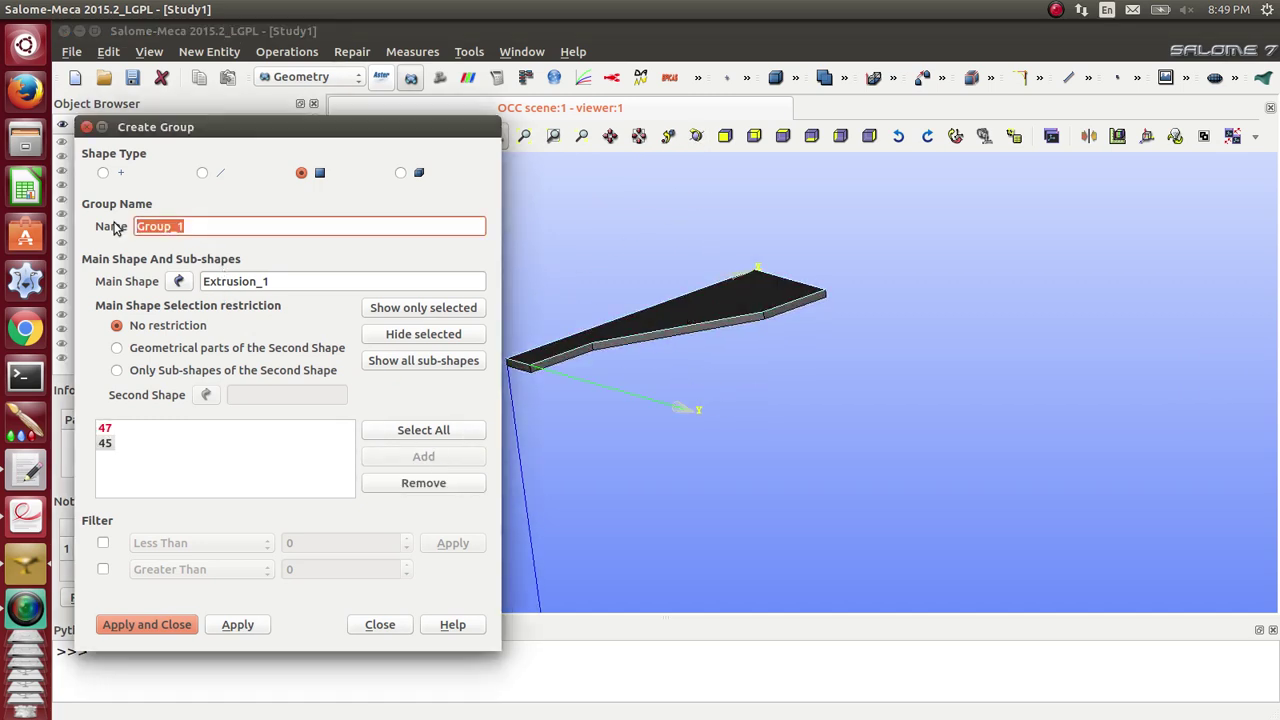
pyautogui.write('side')
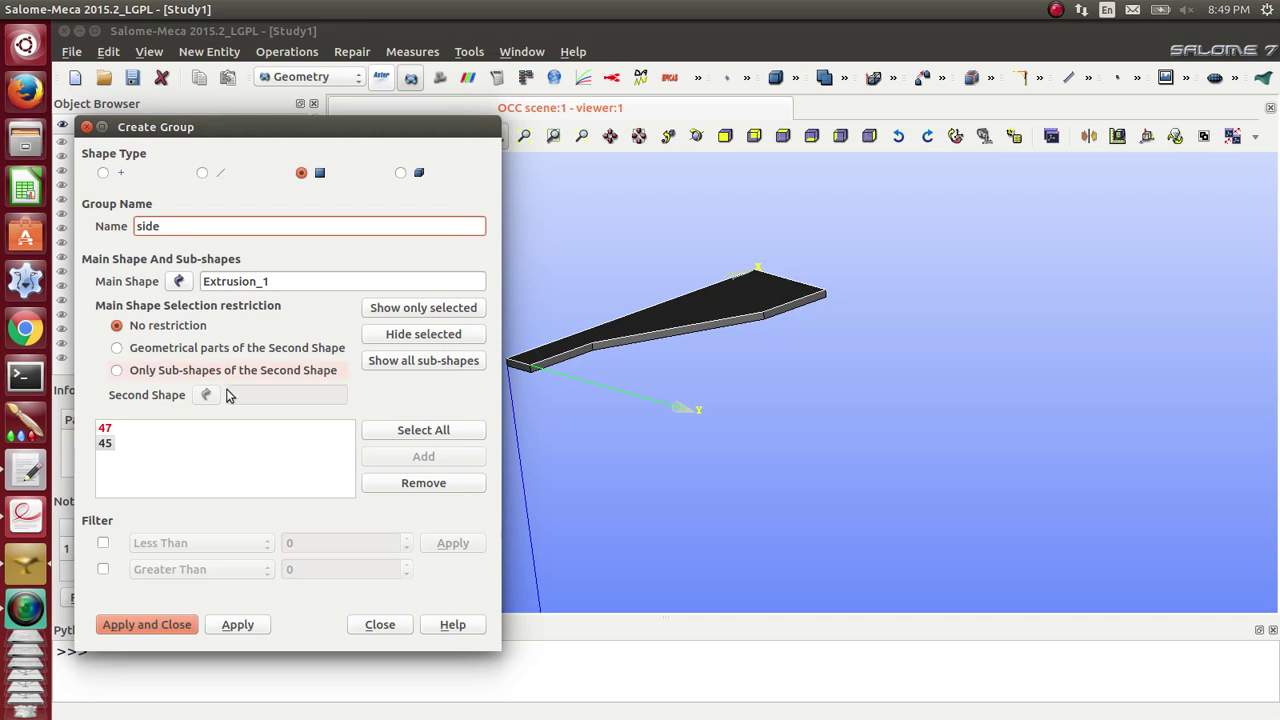
pyautogui.click(237, 624)
# Step: Create a face group named fix-x from the two narrow vertical end faces of the extrusion
pyautogui.keyDown('ctrl'); pyautogui.moveTo(626, 404); pyautogui.dragTo(543, 384, button='right'); pyautogui.keyUp('ctrl')
pyautogui.click(566, 381)
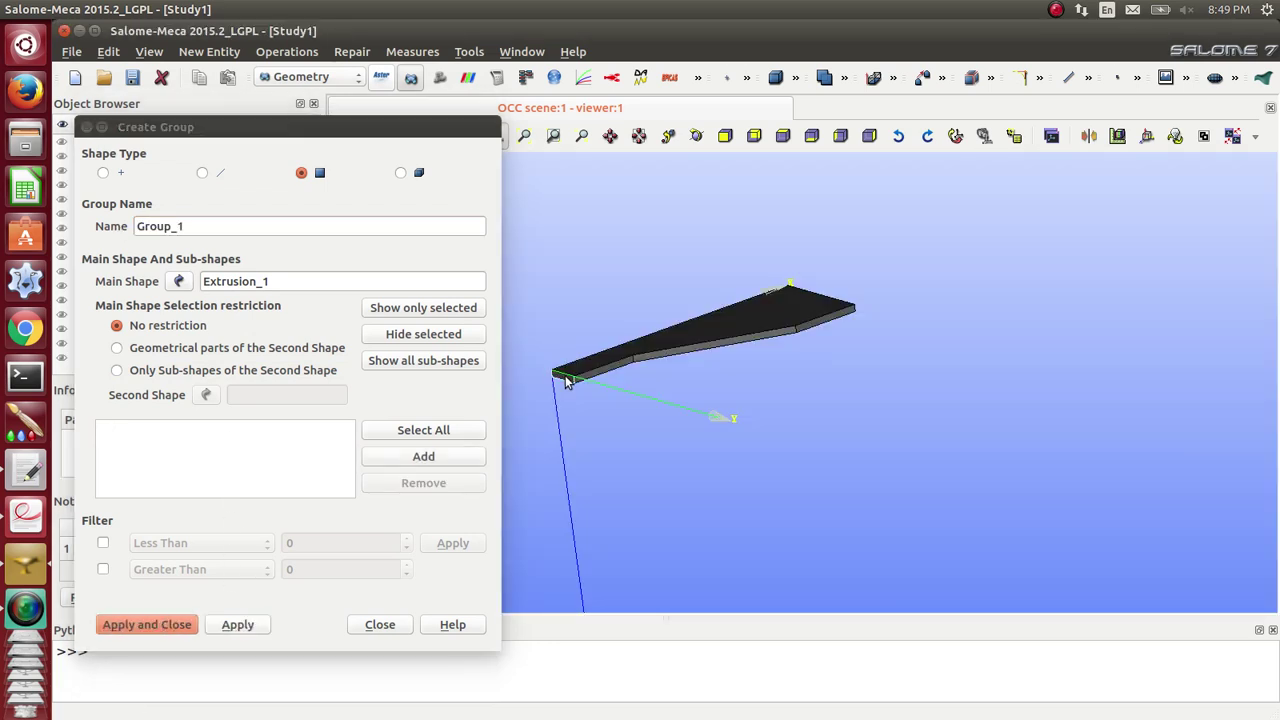
pyautogui.click(461, 457)
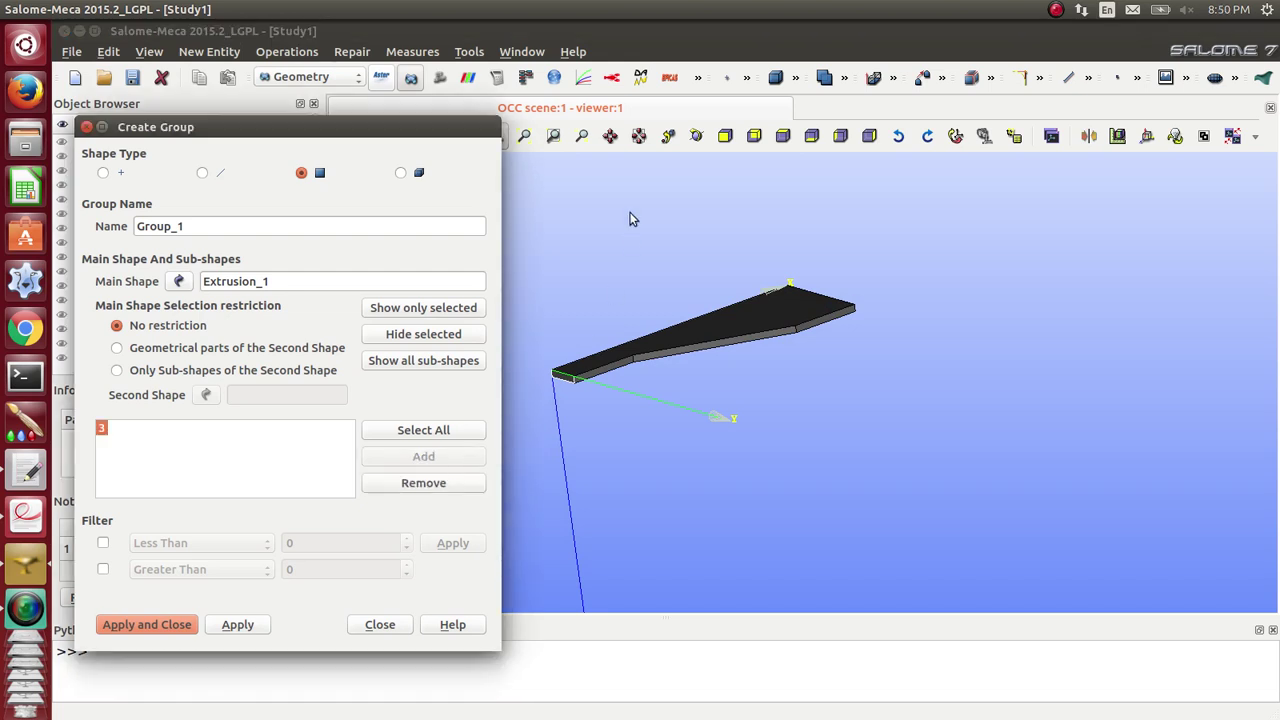
pyautogui.click(686, 142)
pyautogui.moveTo(720, 172); pyautogui.dragTo(830, 418)
pyautogui.click(830, 418)
pyautogui.keyDown('ctrl'); pyautogui.moveTo(892, 394); pyautogui.dragTo(862, 400, button='right'); pyautogui.keyUp('ctrl')
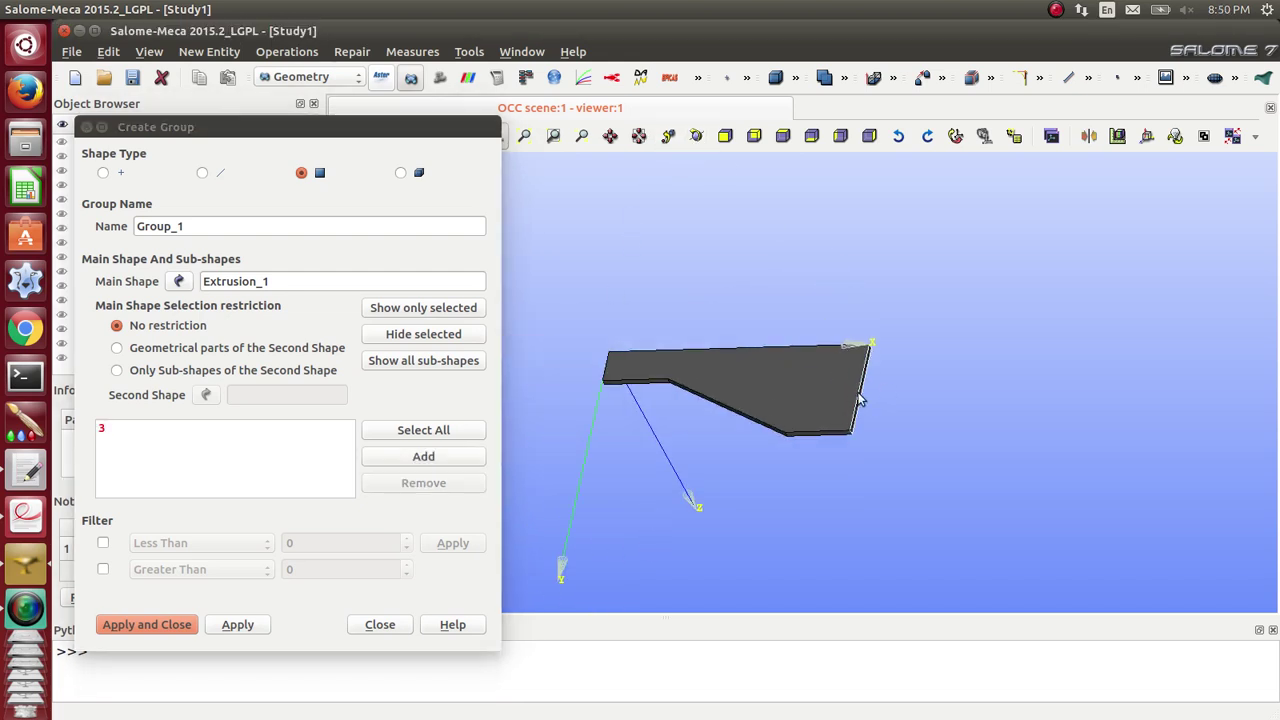
pyautogui.click(418, 457)
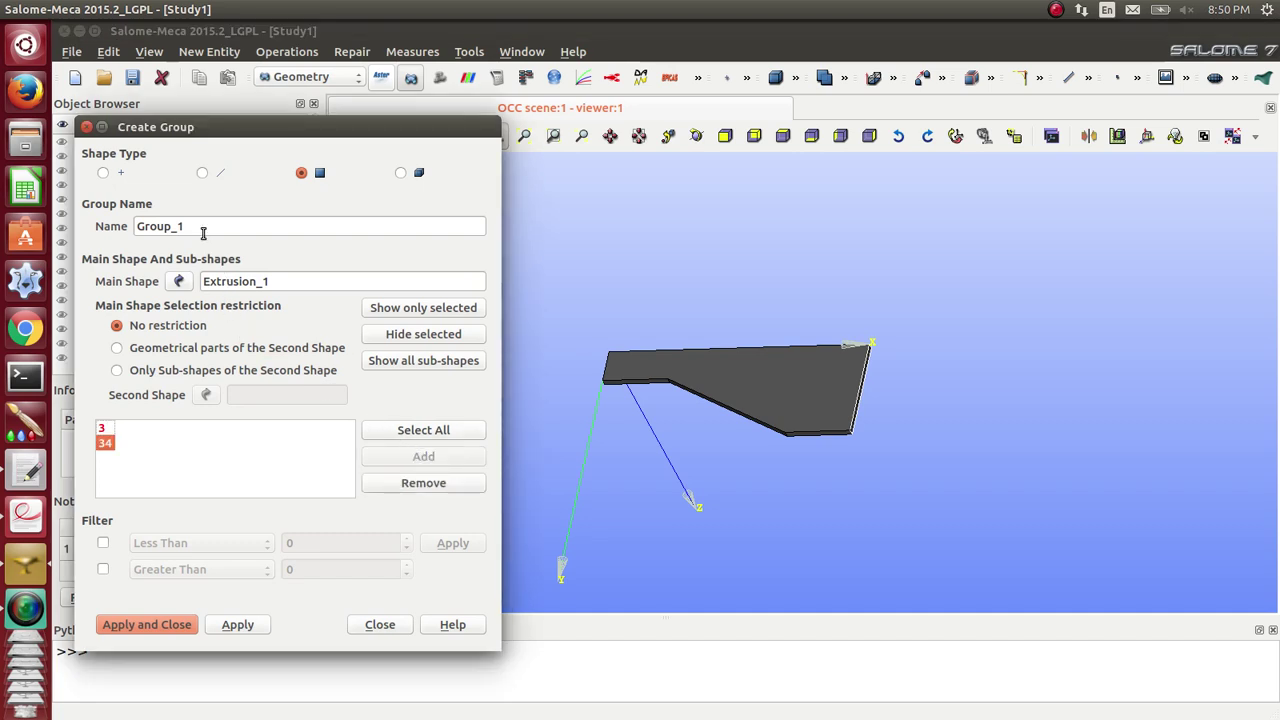
pyautogui.moveTo(204, 230); pyautogui.dragTo(113, 222)
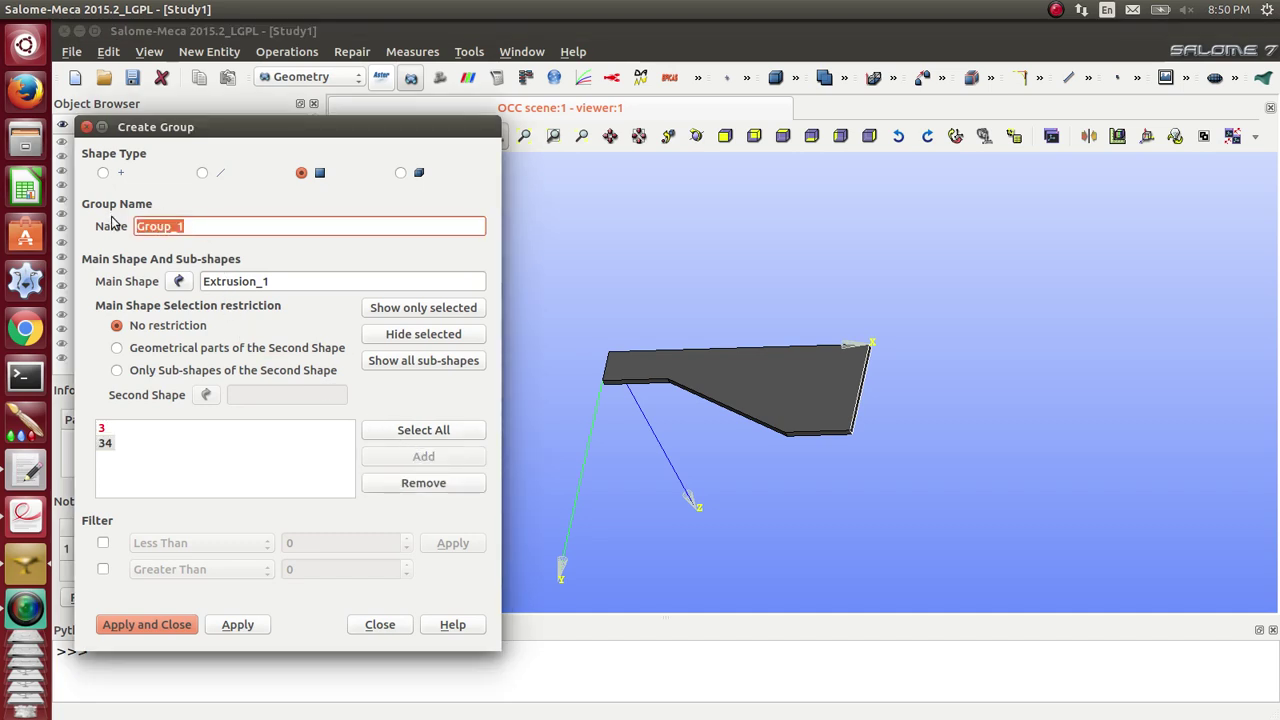
pyautogui.write('fix-x')
pyautogui.click(242, 624)
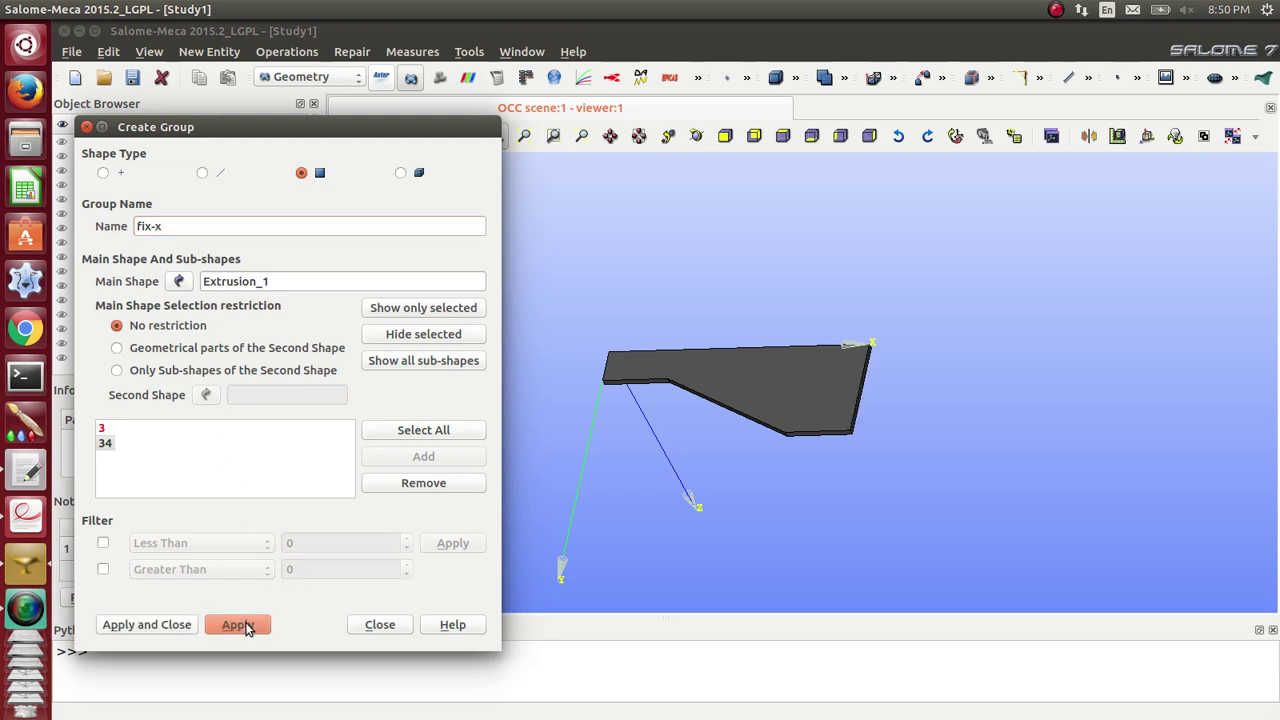
# Step: Create a face group named fix-base from the long base face and finish group creation
pyautogui.click(697, 135)
pyautogui.moveTo(700, 183); pyautogui.dragTo(777, 372)
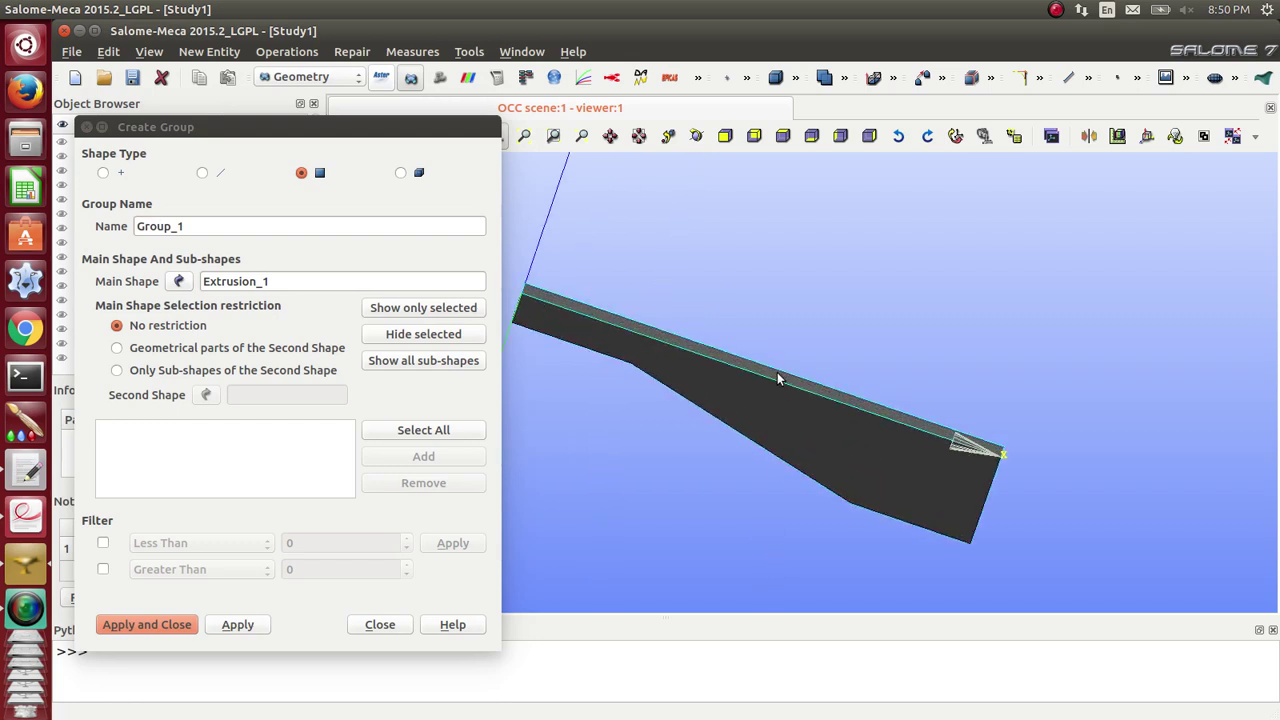
pyautogui.click(777, 371)
pyautogui.click(418, 460)
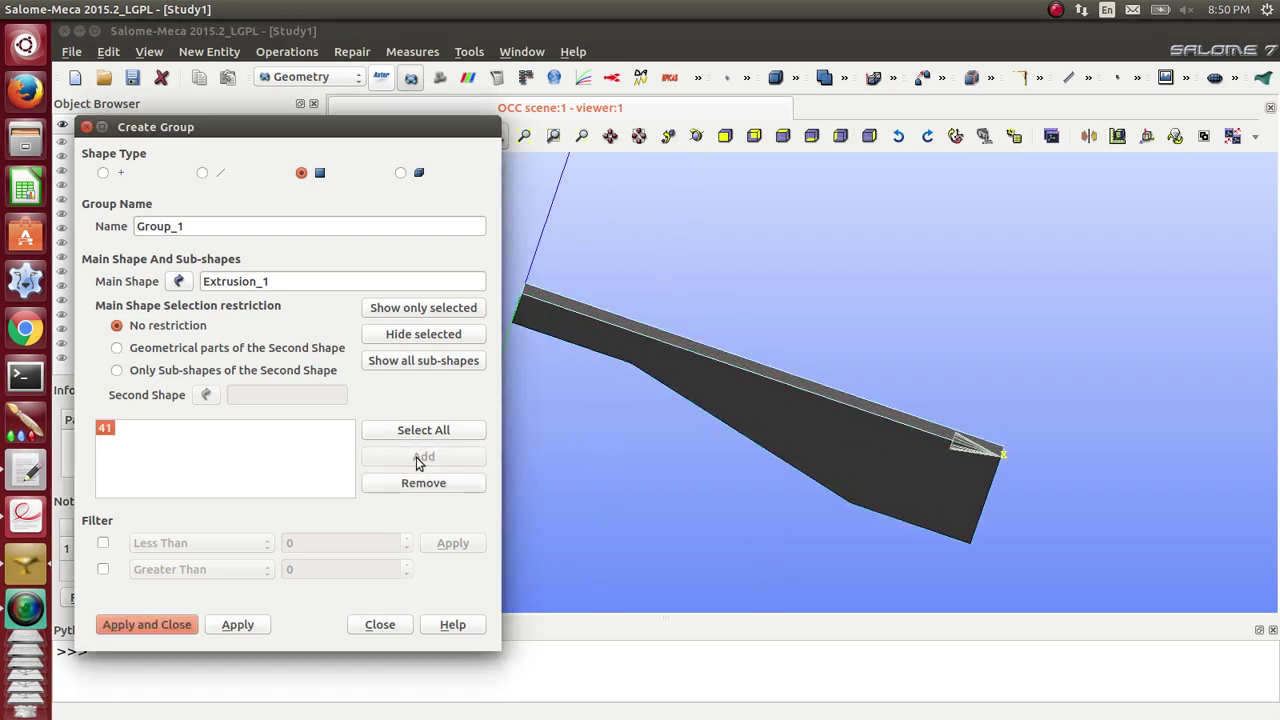
pyautogui.moveTo(200, 226); pyautogui.dragTo(118, 228)
pyautogui.write('fix-base')
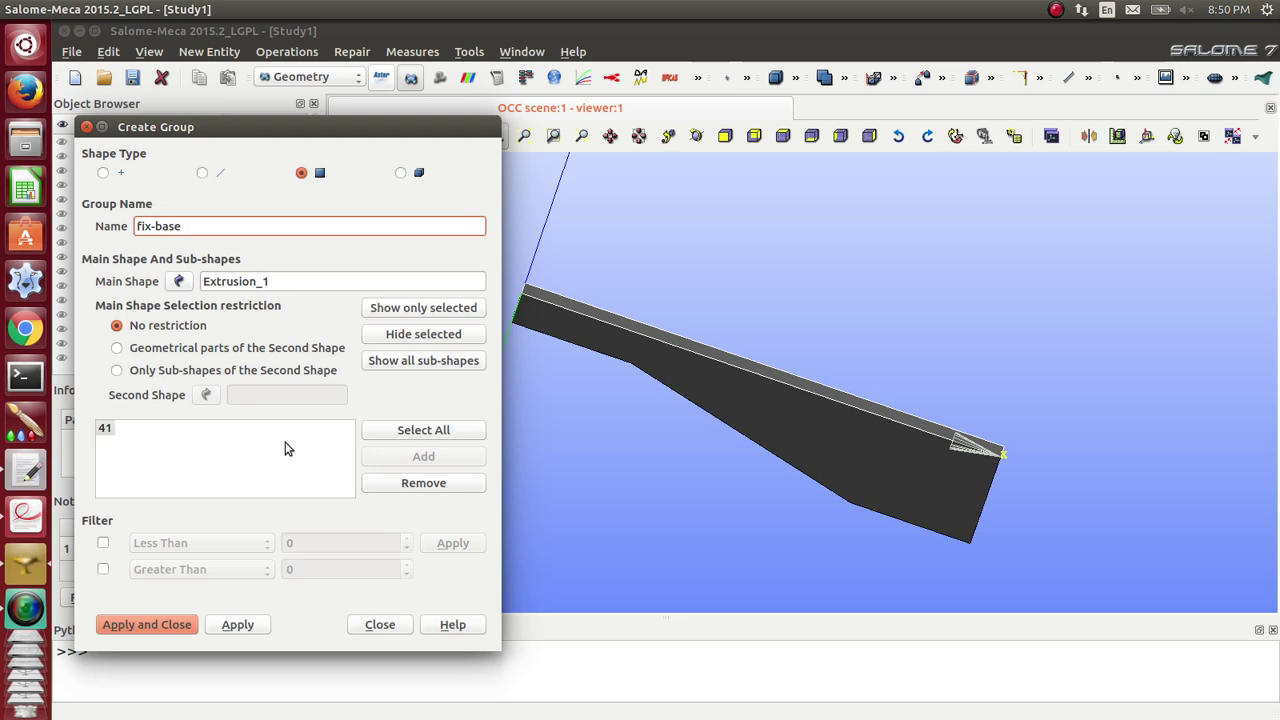
pyautogui.click(163, 625)
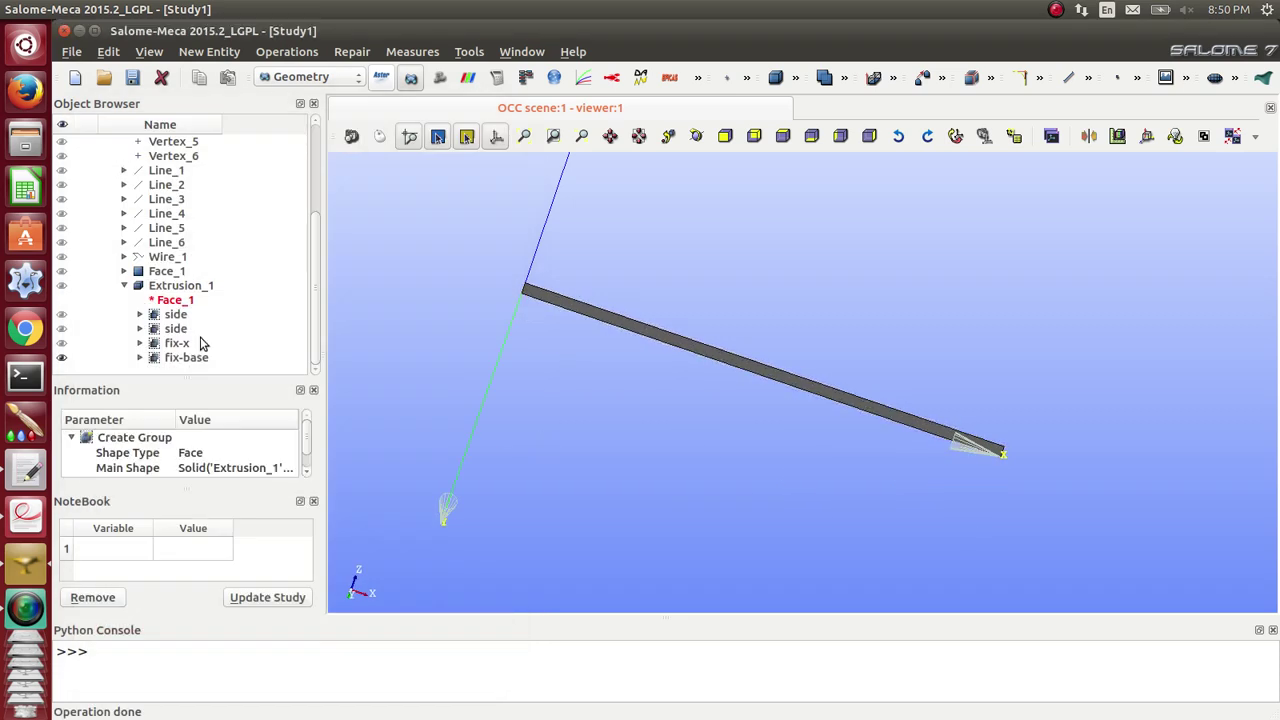
# Step: Display Extrusion_1 again and view the whole solid with the slope upright
pyautogui.click(62, 286)
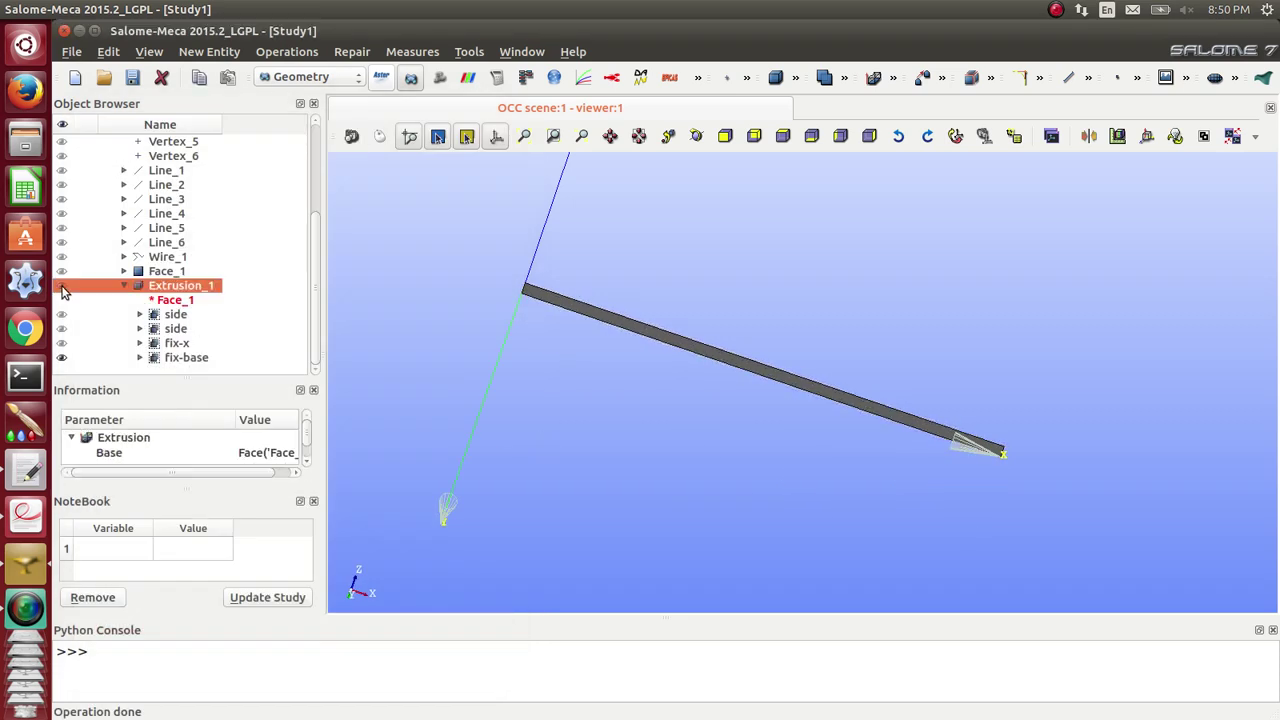
pyautogui.click(697, 137)
pyautogui.moveTo(677, 346); pyautogui.dragTo(824, 7)
pyautogui.moveTo(732, 499); pyautogui.dragTo(660, 504)
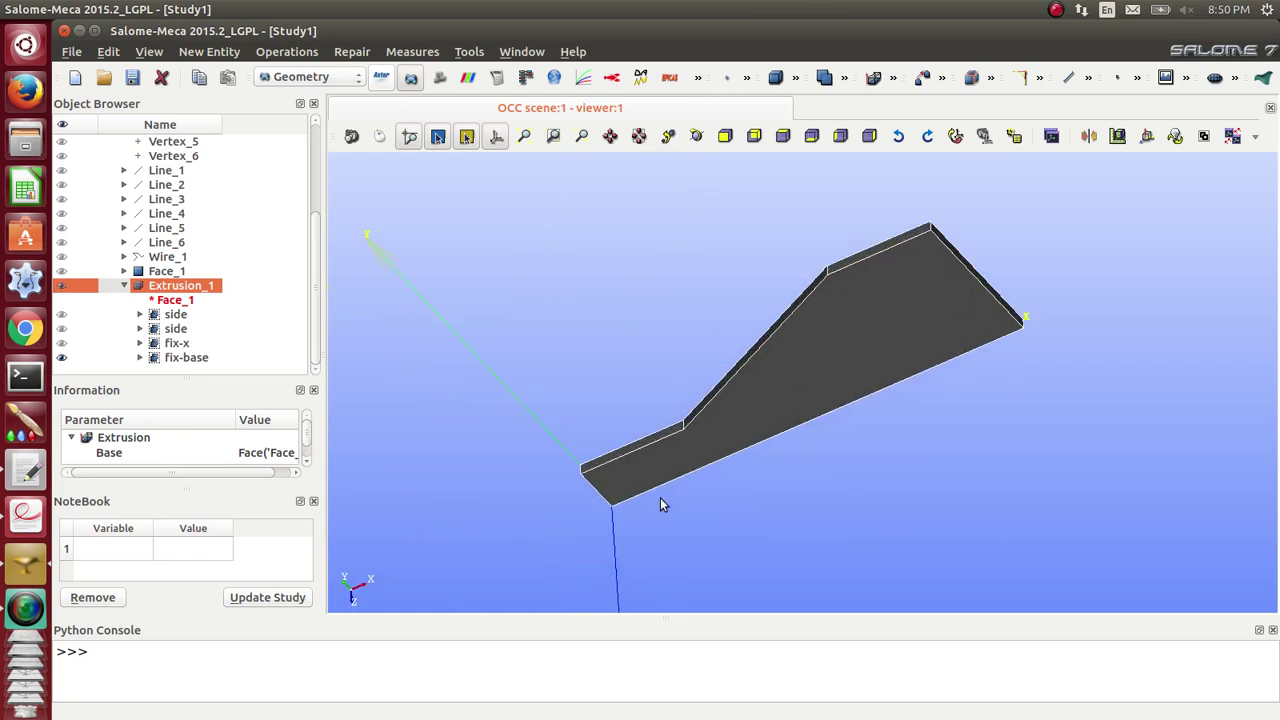
pyautogui.click(697, 137)
pyautogui.moveTo(649, 300); pyautogui.dragTo(848, 208)
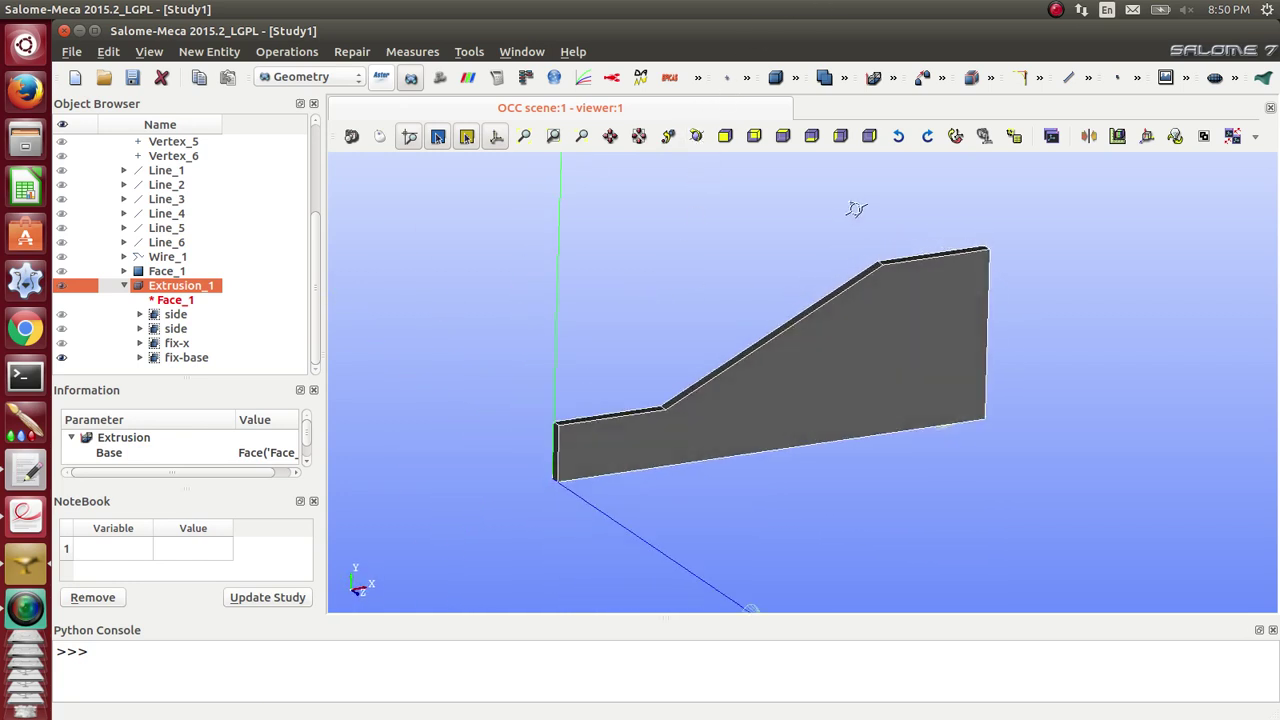
# Step: Show only the first side group to examine which faces it contains
pyautogui.click(63, 316)
pyautogui.click(697, 137)
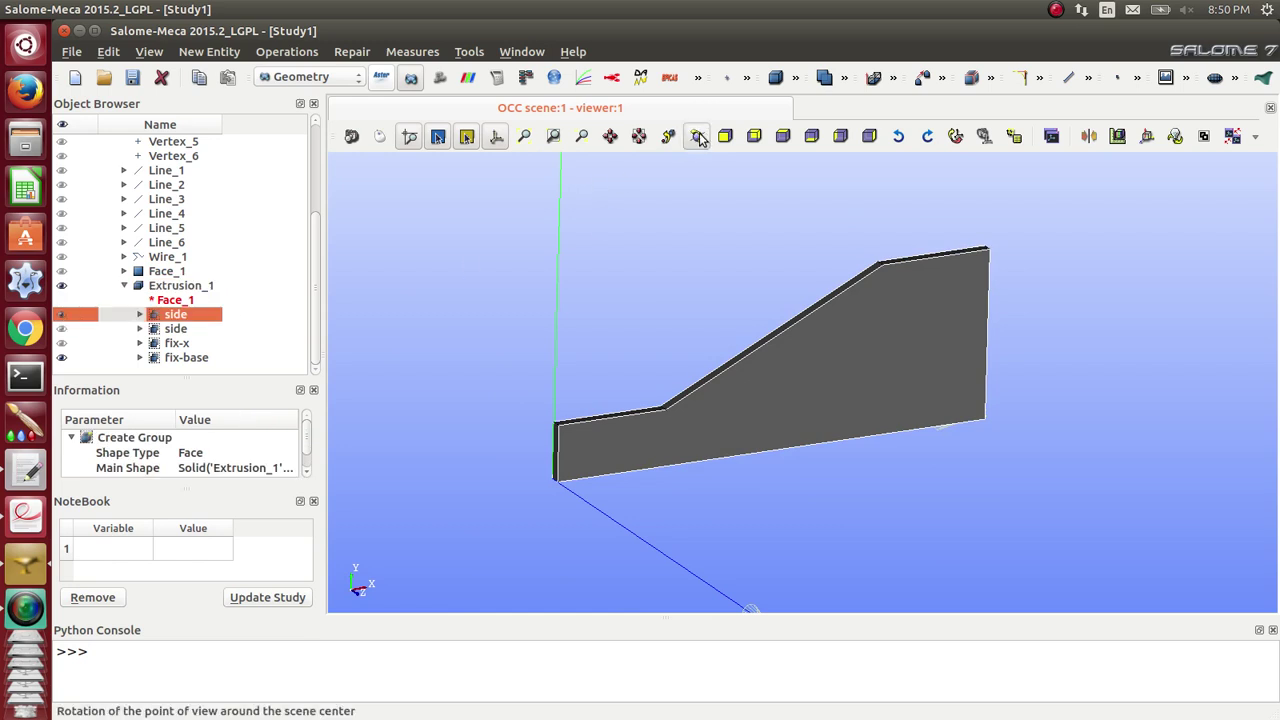
pyautogui.moveTo(760, 330); pyautogui.dragTo(730, 255)
pyautogui.rightClick(204, 315)
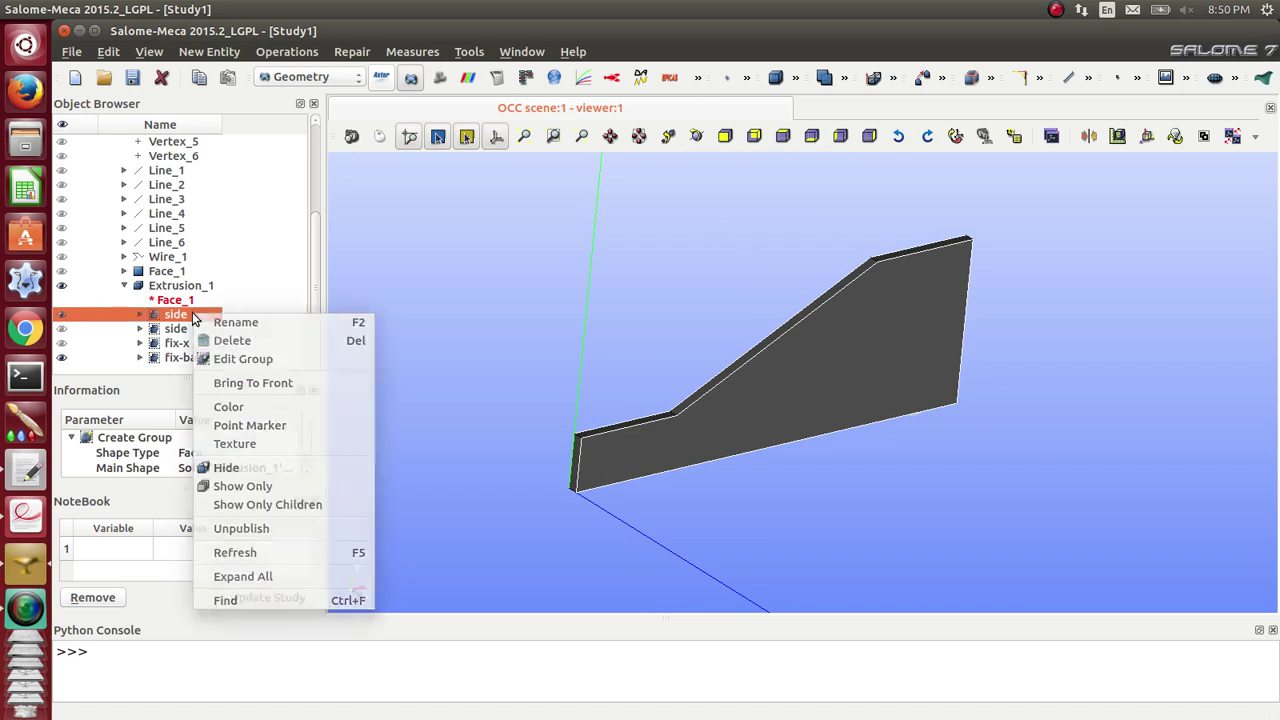
pyautogui.click(247, 490)
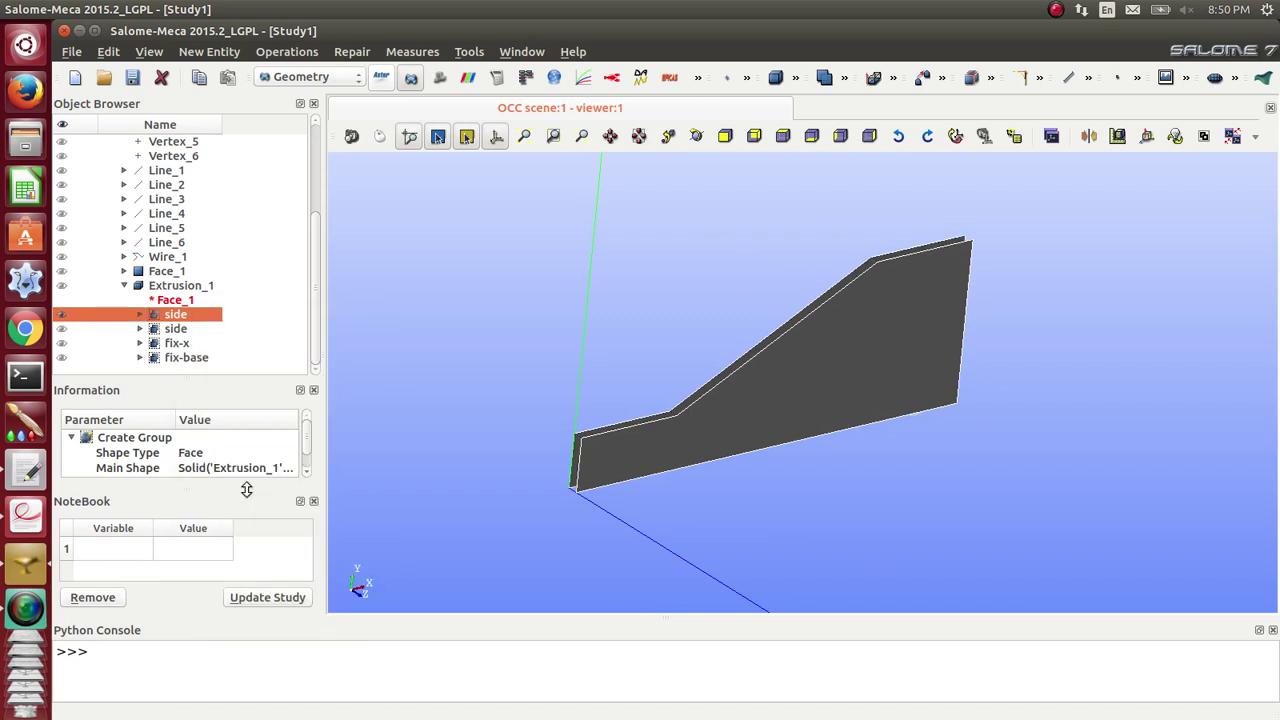
# Step: Delete the duplicate second side group under Extrusion_1
pyautogui.click(168, 329)
pyautogui.rightClick(168, 330)
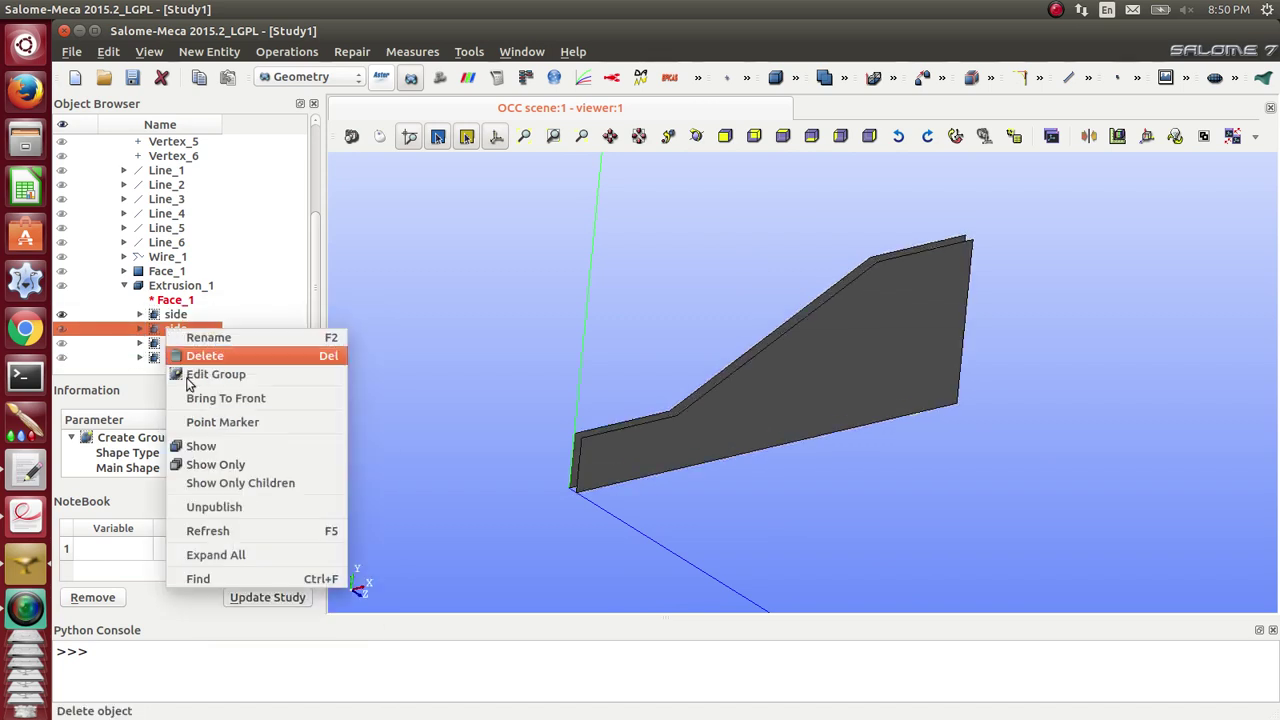
pyautogui.click(216, 356)
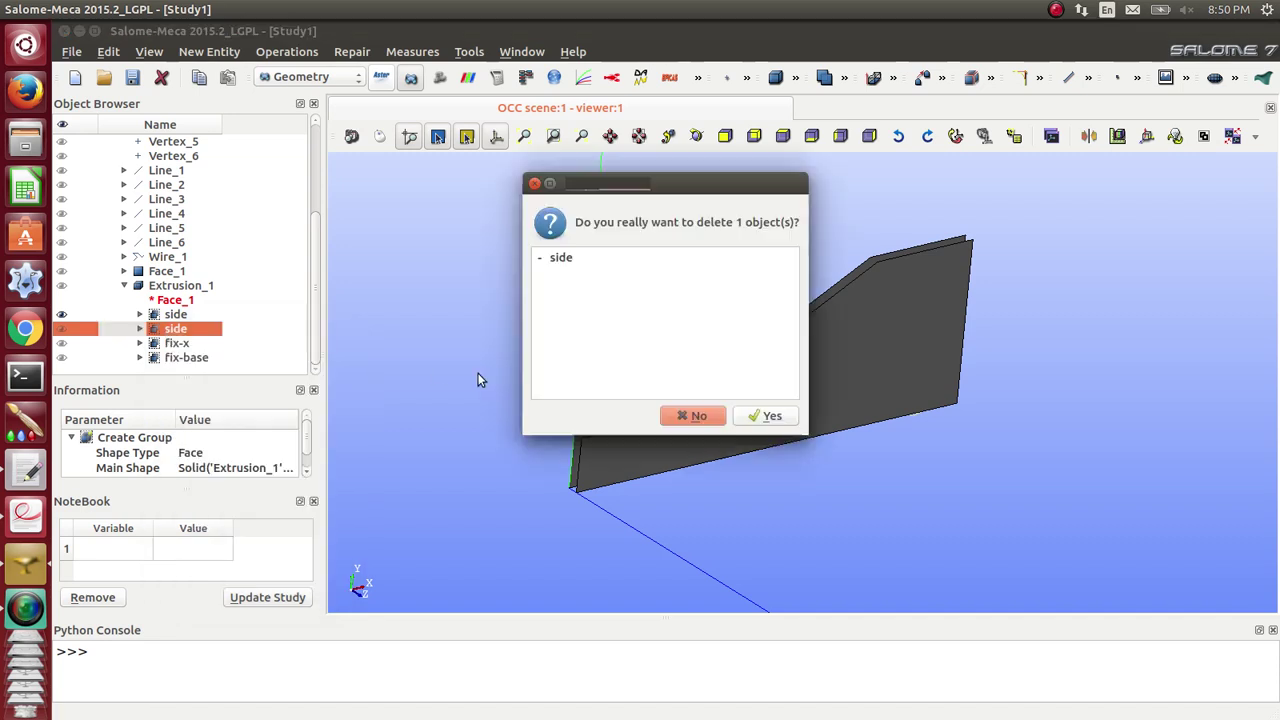
pyautogui.click(756, 420)
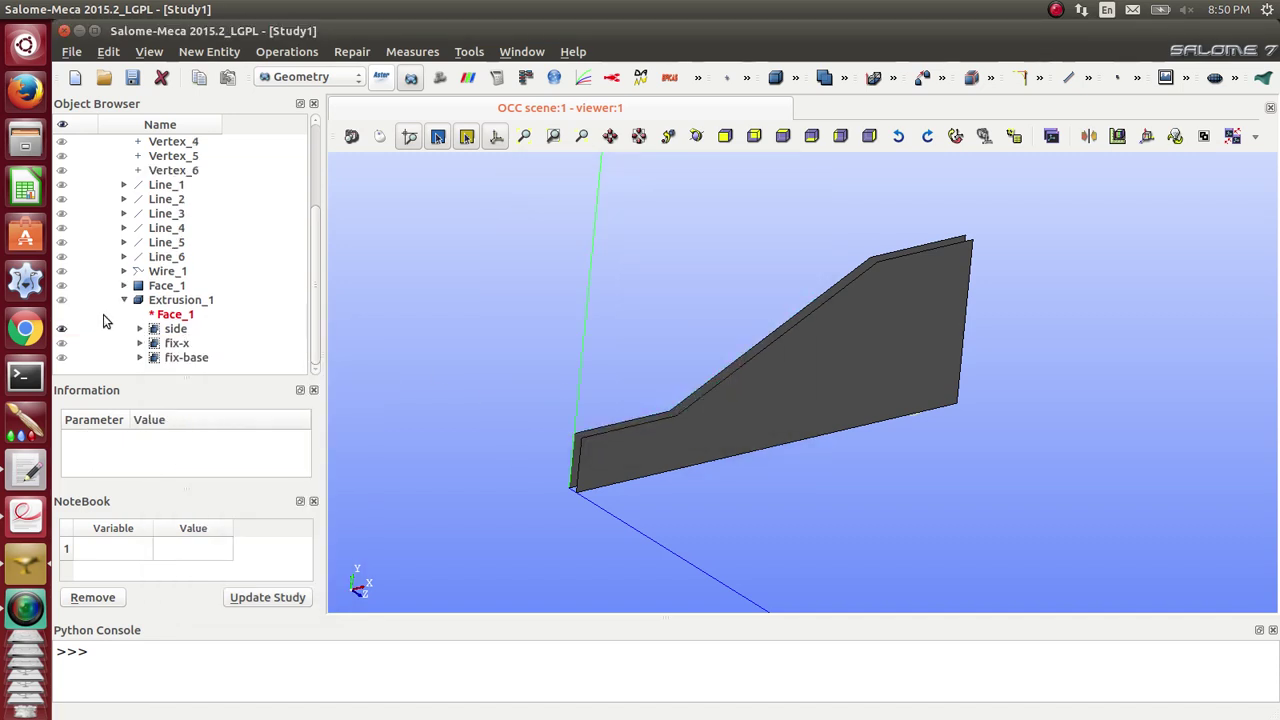
# Step: Show only Extrusion_1 in the viewer
pyautogui.click(176, 300)
pyautogui.rightClick(176, 300)
pyautogui.click(232, 476)
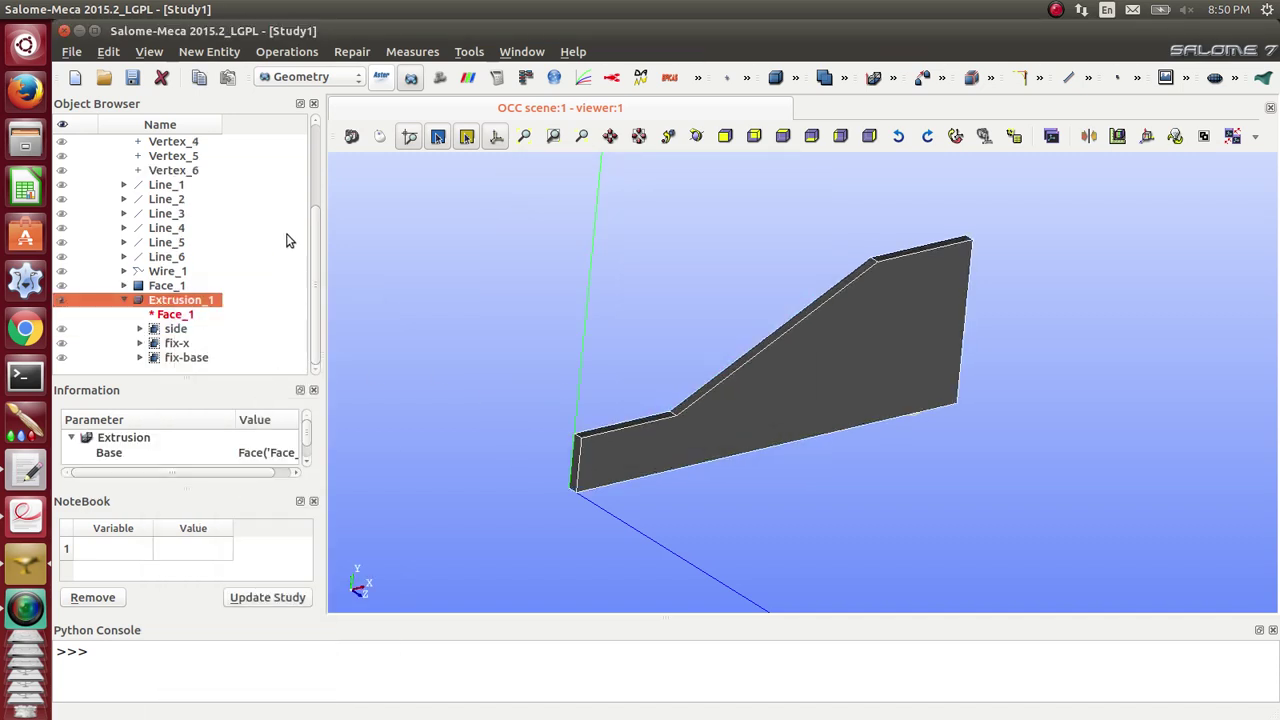
# Step: Switch to the Mesh module and start creating a mesh on Extrusion_1
pyautogui.click(345, 82)
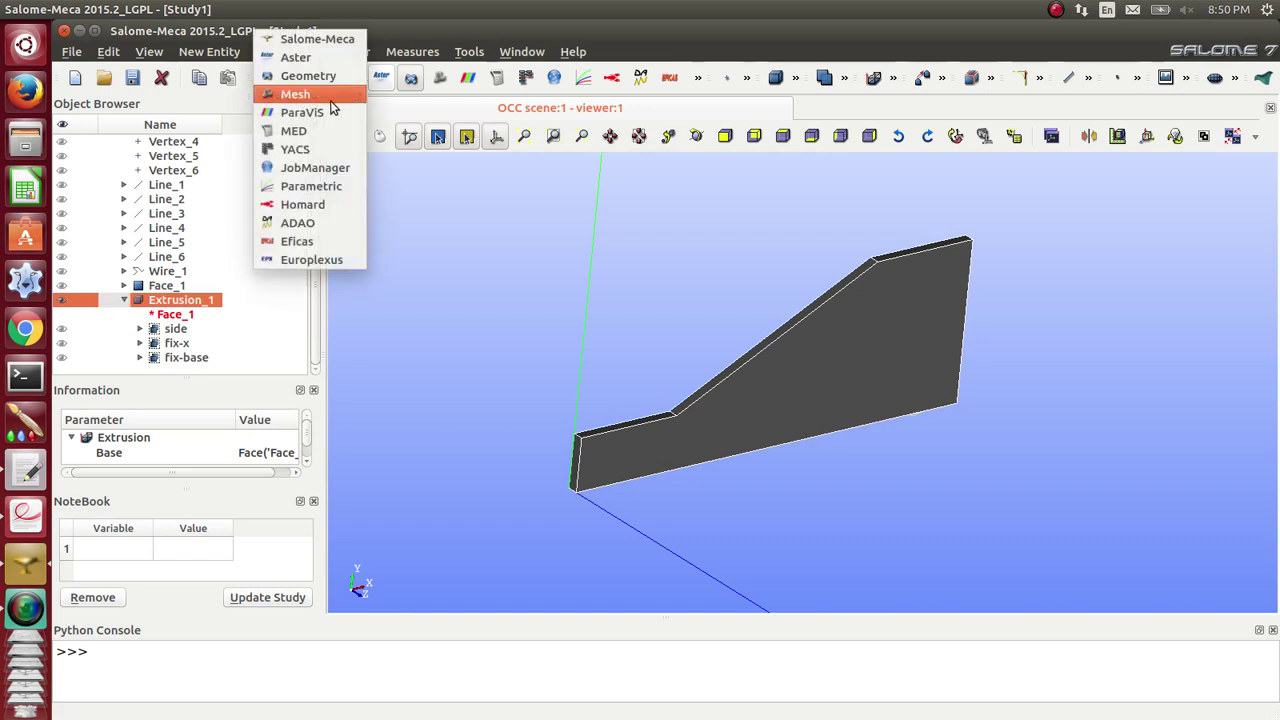
pyautogui.click(331, 98)
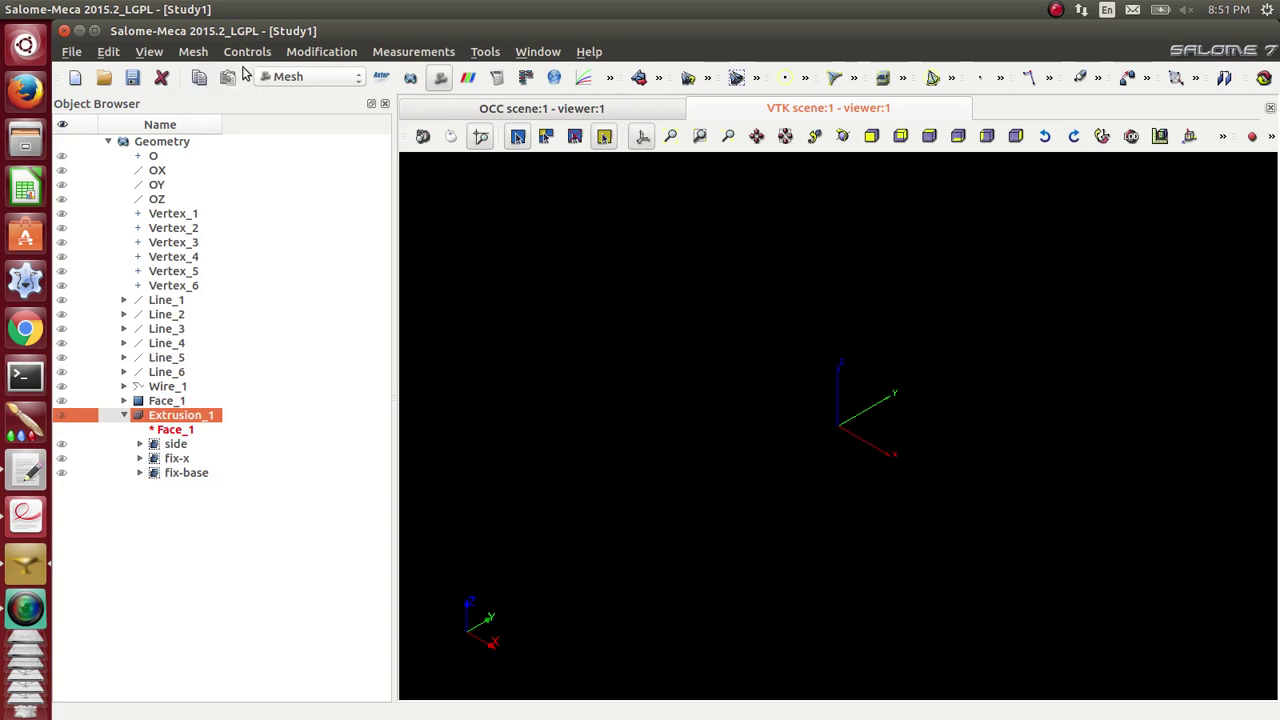
pyautogui.click(195, 51)
pyautogui.click(200, 70)
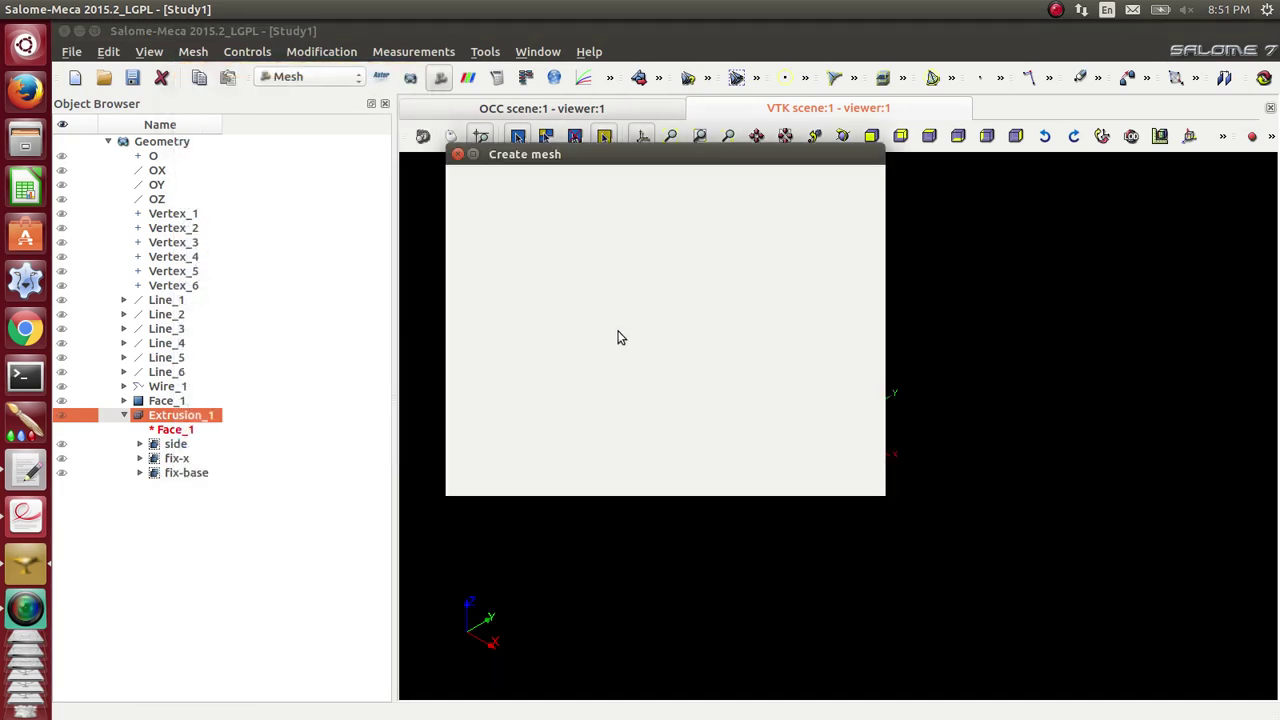
# Step: Assign the 1D Wire Discretisation algorithm to Mesh_1 with a Local Length hypothesis of length 1
pyautogui.click(522, 261)
pyautogui.click(640, 292)
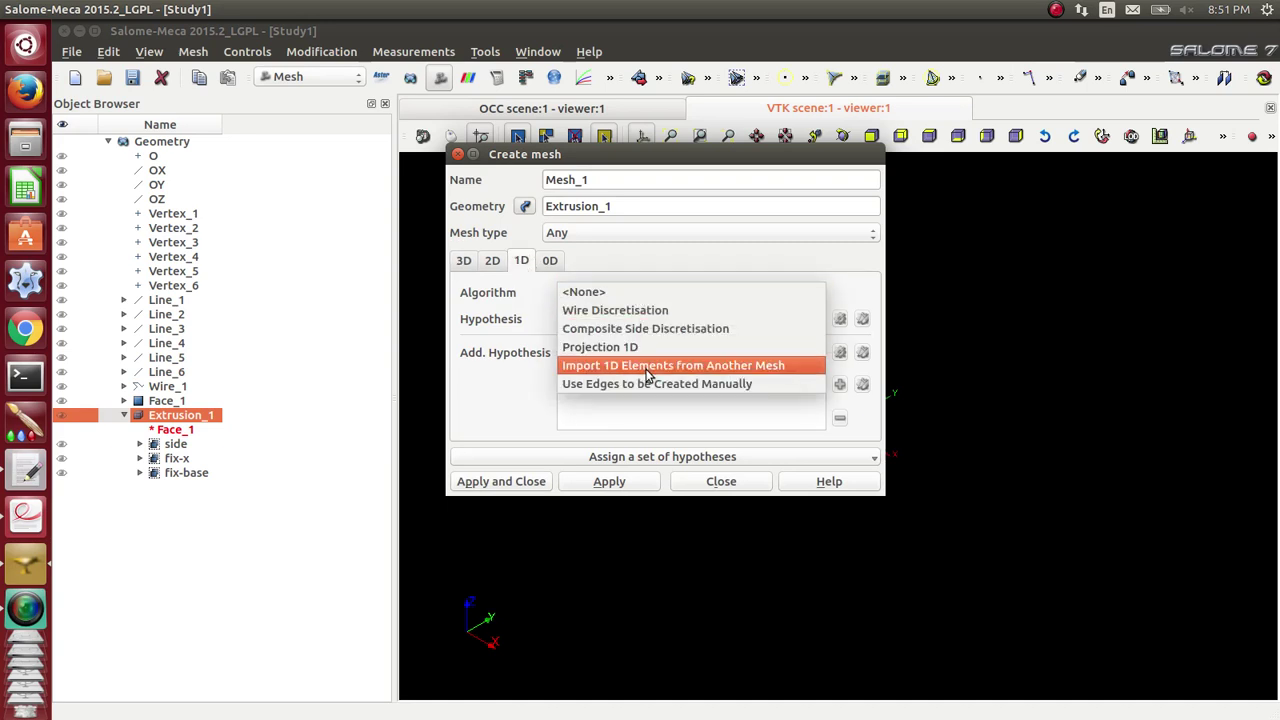
pyautogui.click(650, 312)
pyautogui.click(843, 320)
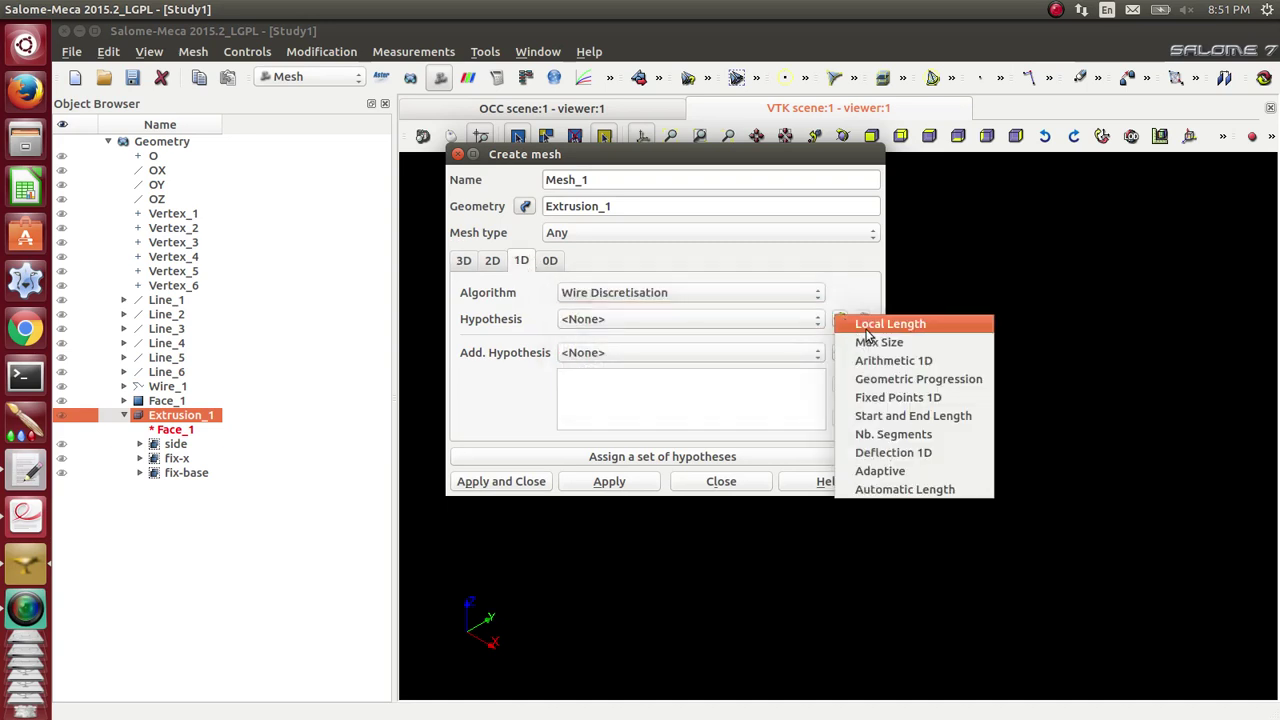
pyautogui.click(858, 323)
pyautogui.moveTo(690, 312); pyautogui.dragTo(557, 311)
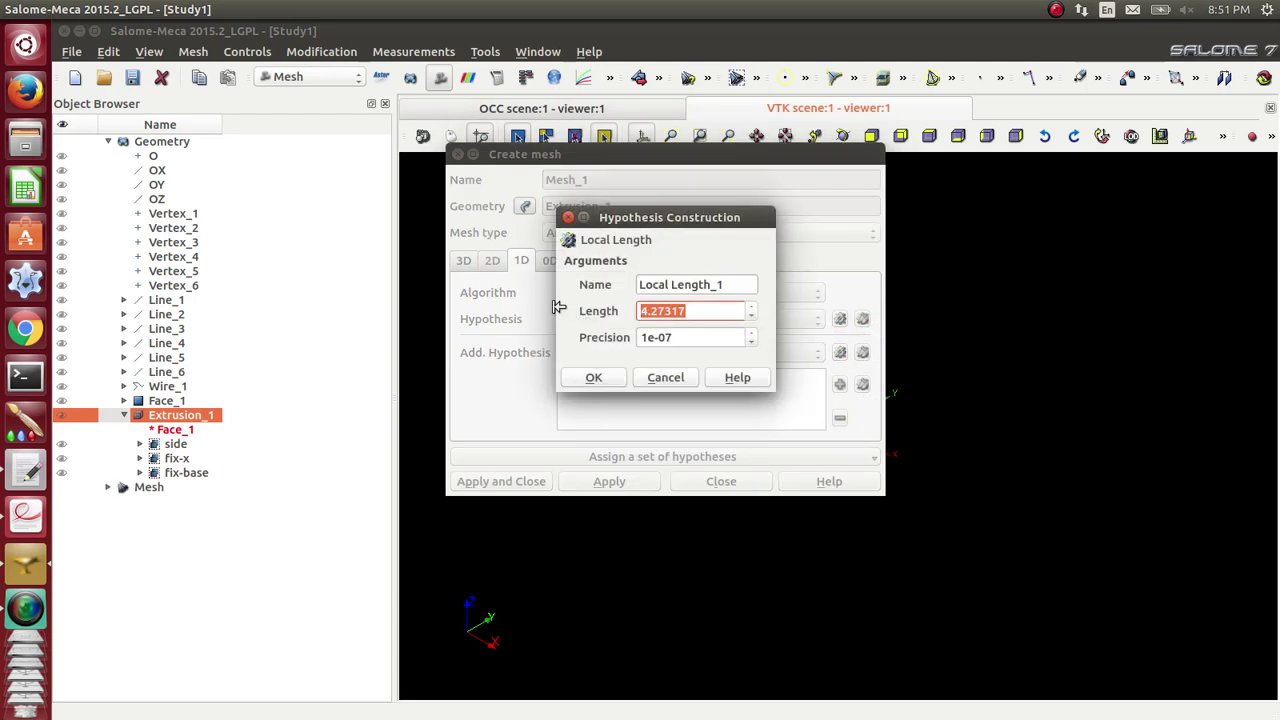
pyautogui.write('1')
pyautogui.click(594, 377)
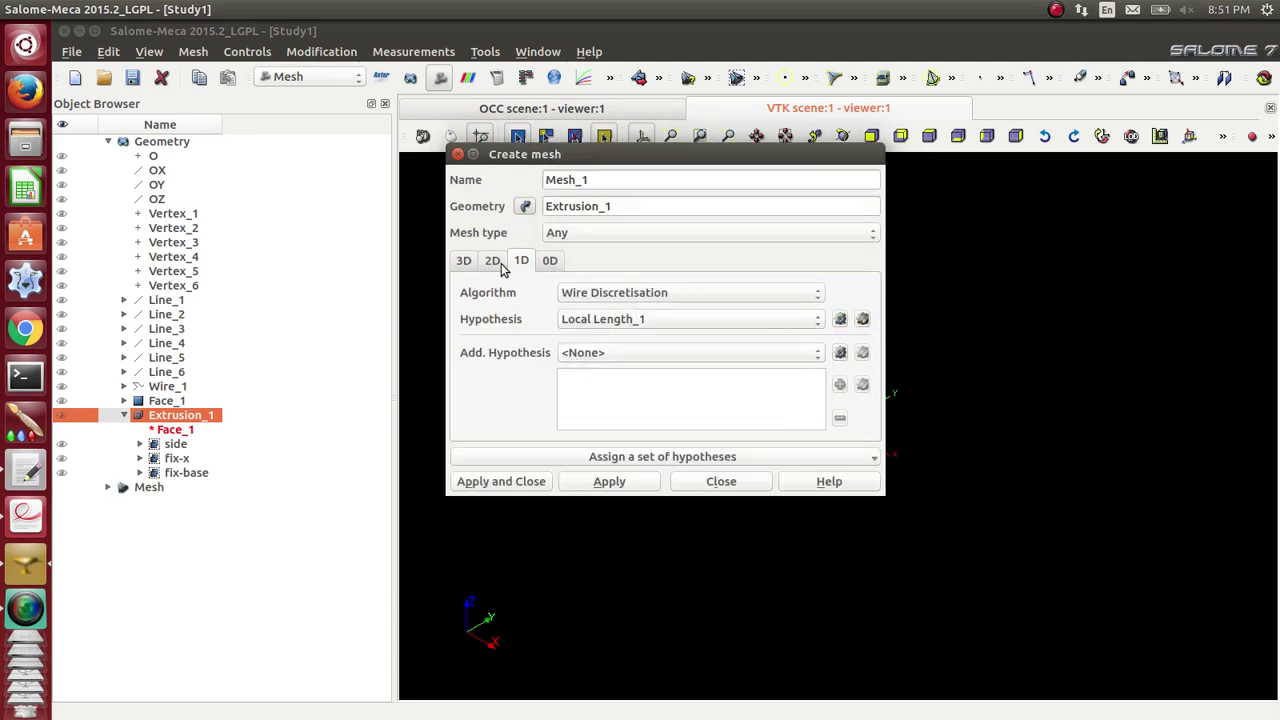
# Step: Assign the Netgen 2D algorithm with a NETGEN 2D Parameters hypothesis, maximum size 0.5 and minimum size 0.01
pyautogui.click(494, 261)
pyautogui.click(678, 296)
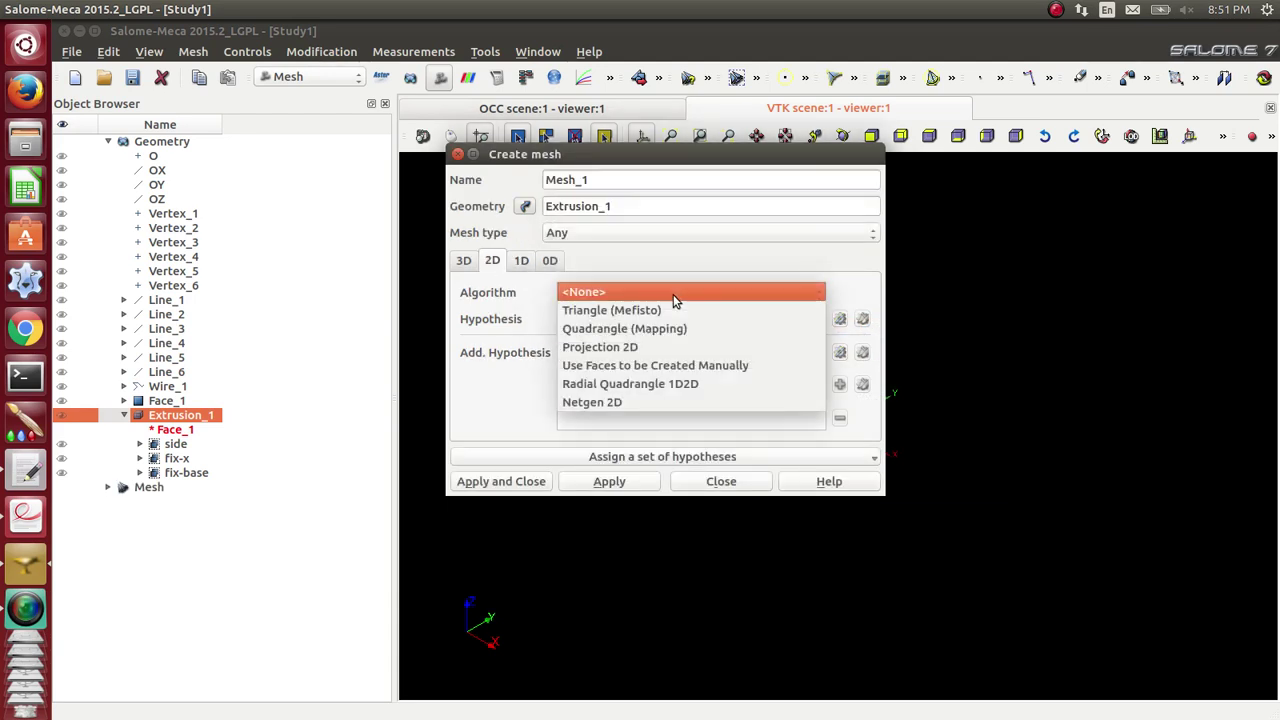
pyautogui.click(664, 401)
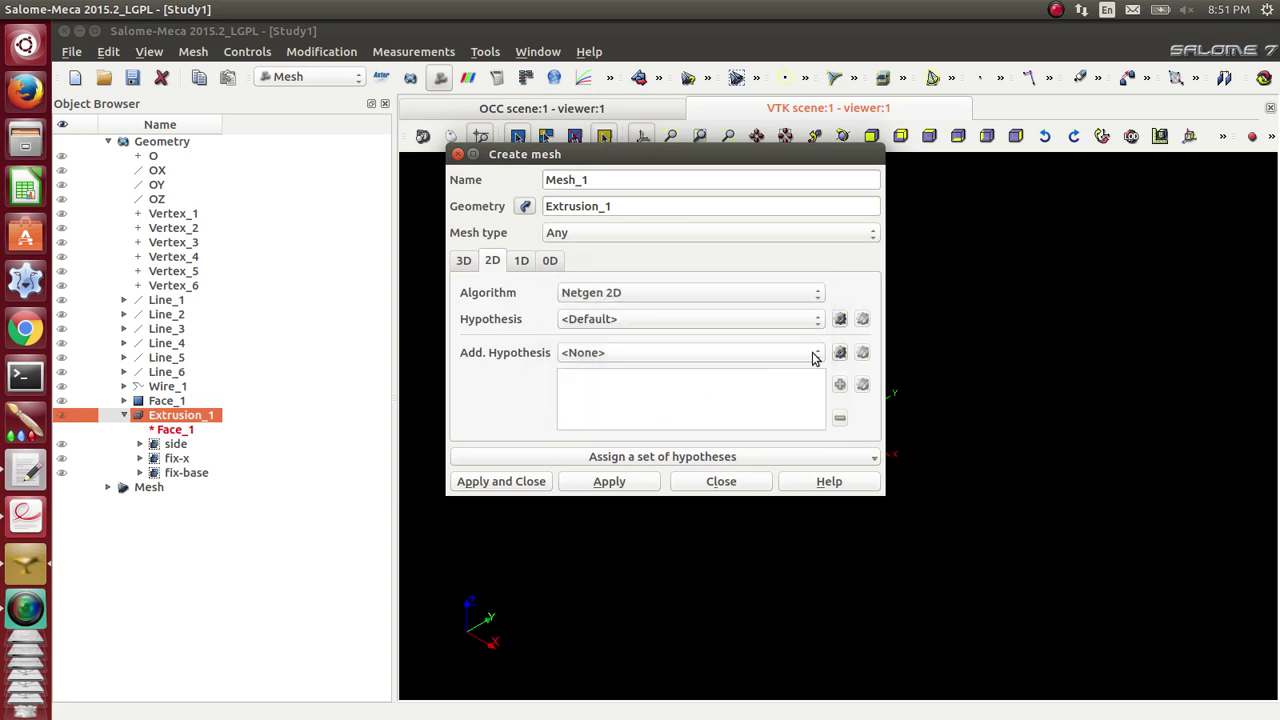
pyautogui.click(839, 318)
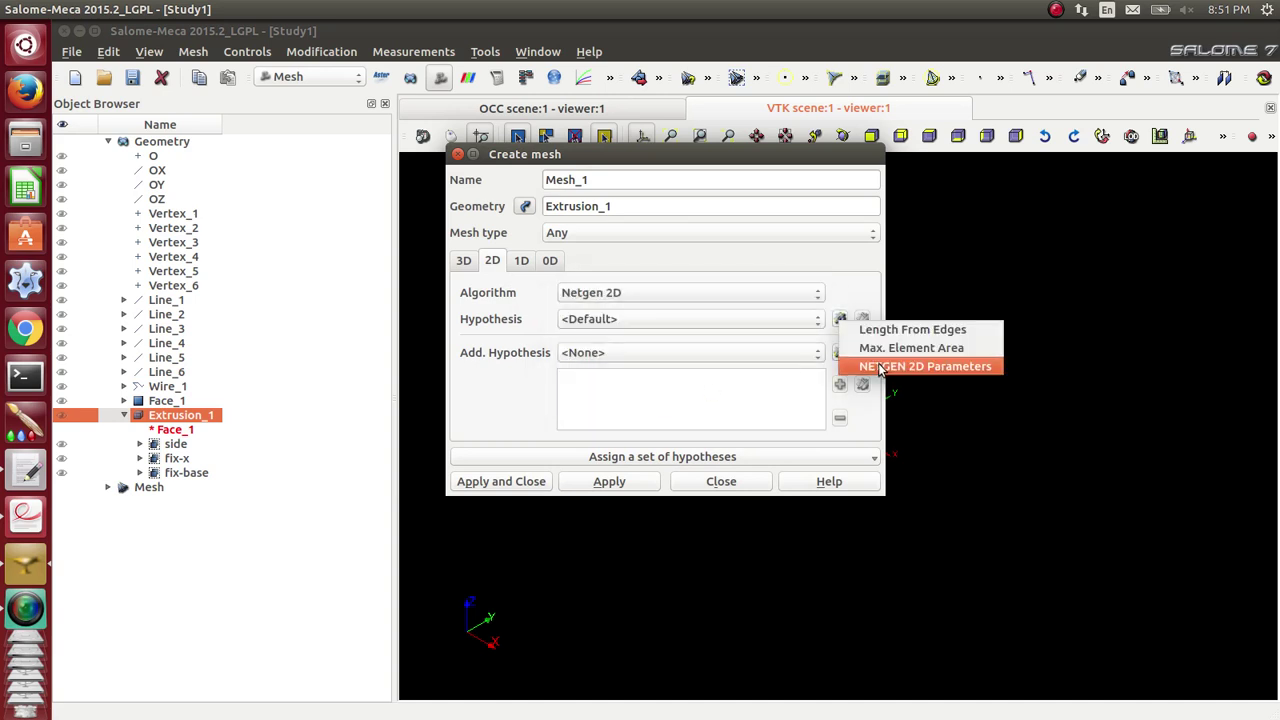
pyautogui.click(900, 366)
pyautogui.doubleClick(696, 279)
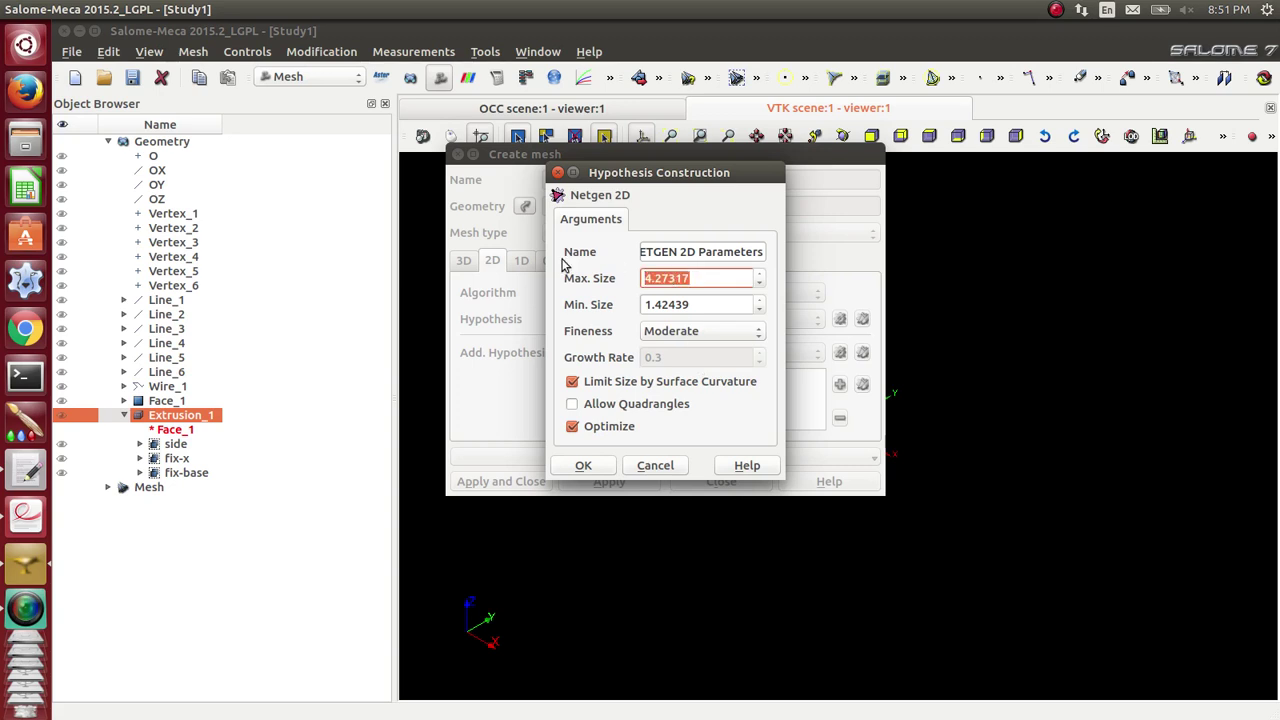
pyautogui.write('0.5')
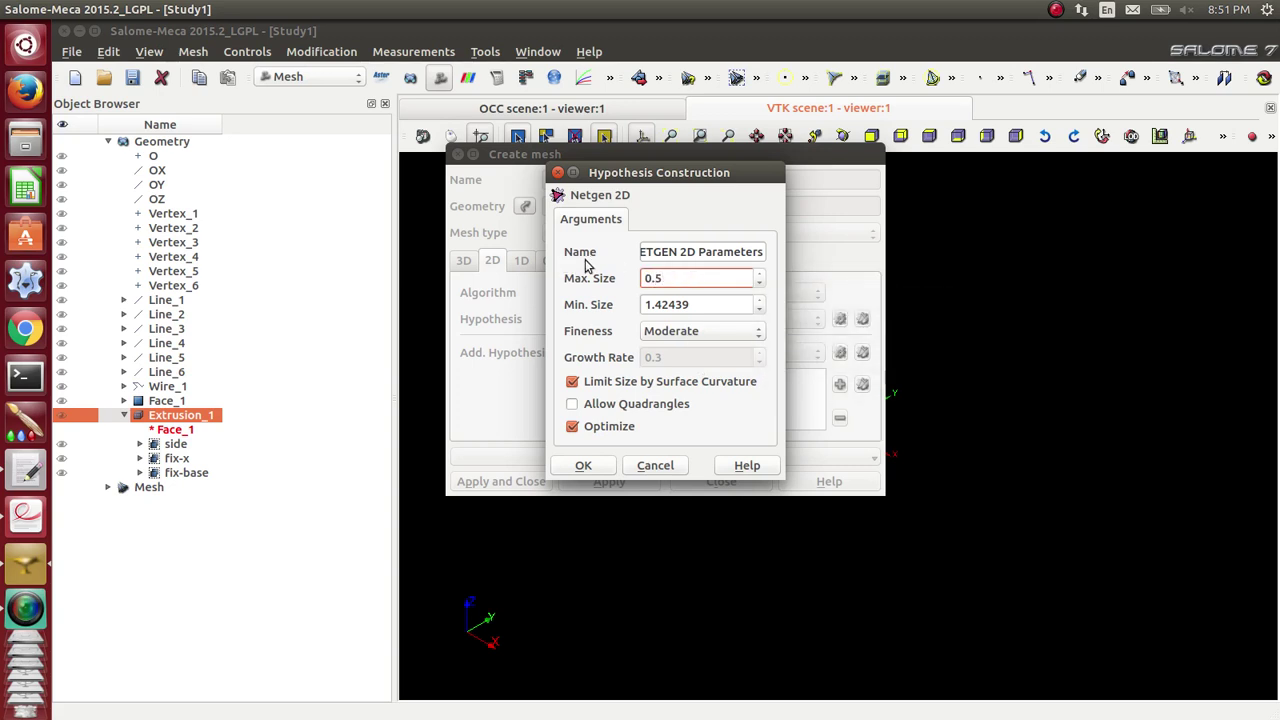
pyautogui.press('Tab')
pyautogui.write('0')
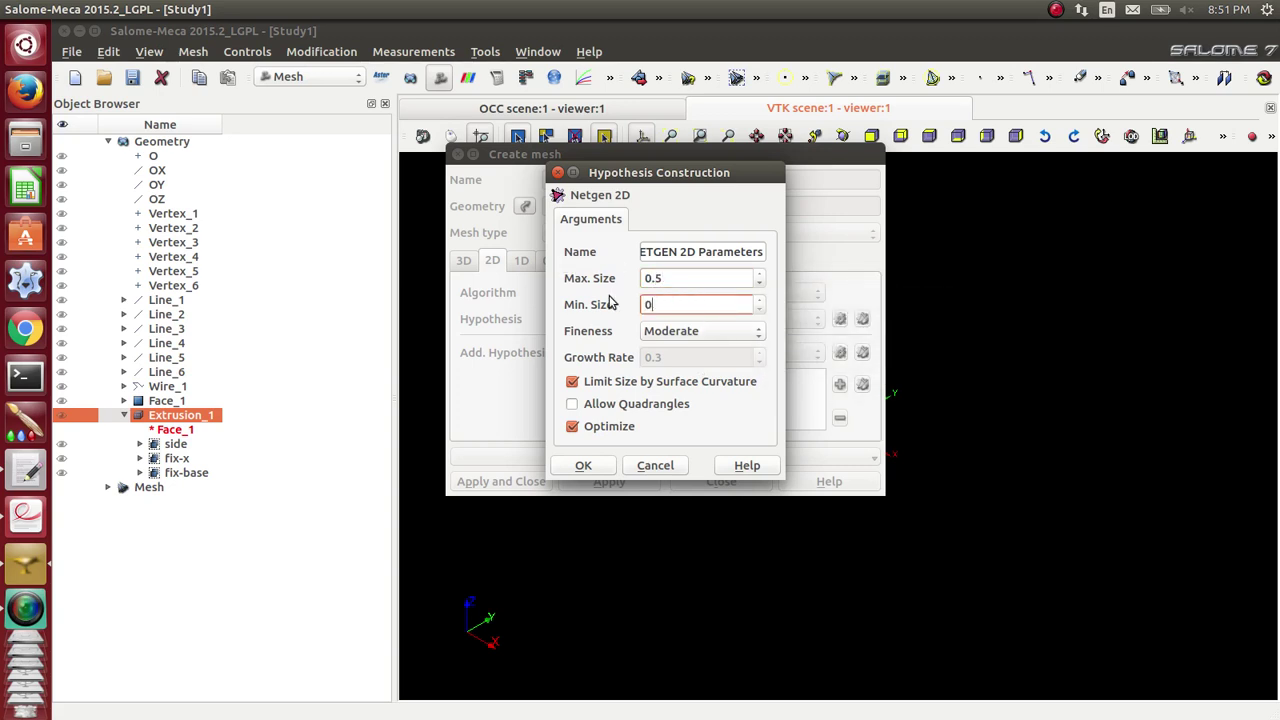
# Step: Turn off the surface curvature size limit, allow quadrangles and set the Netgen 2D fineness to Coarse
pyautogui.click(572, 381)
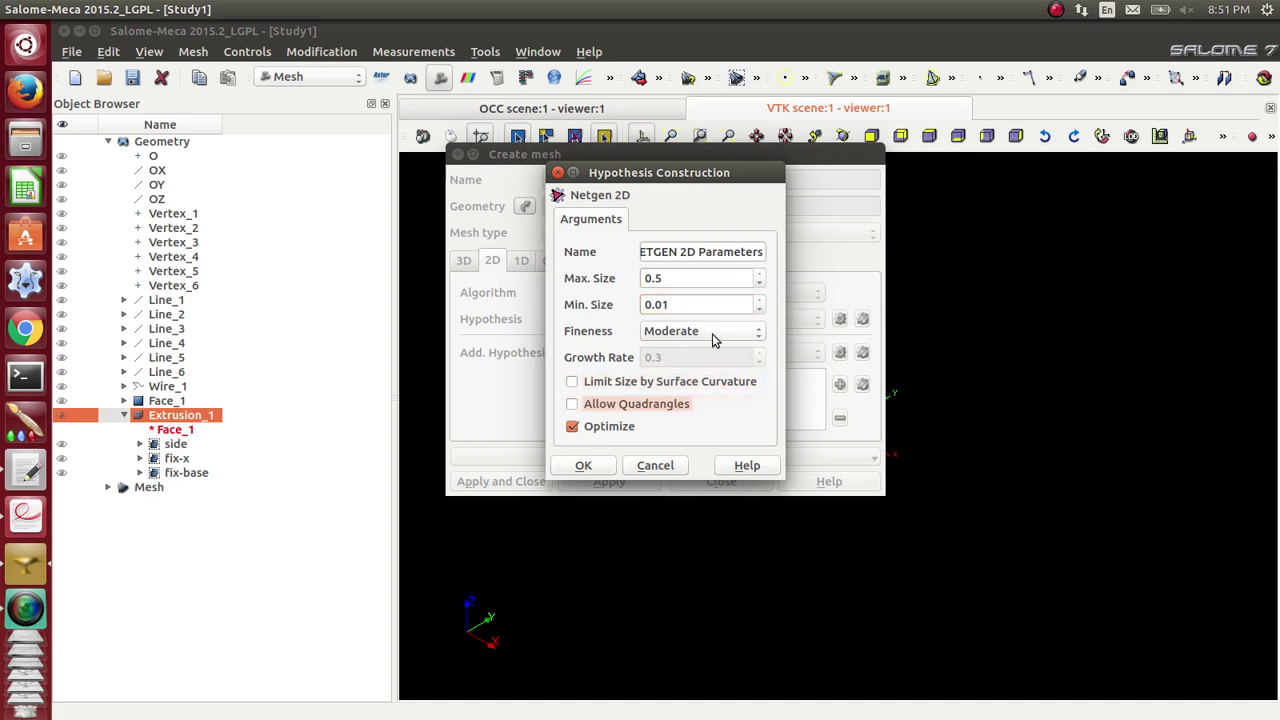
pyautogui.click(573, 404)
pyautogui.click(672, 334)
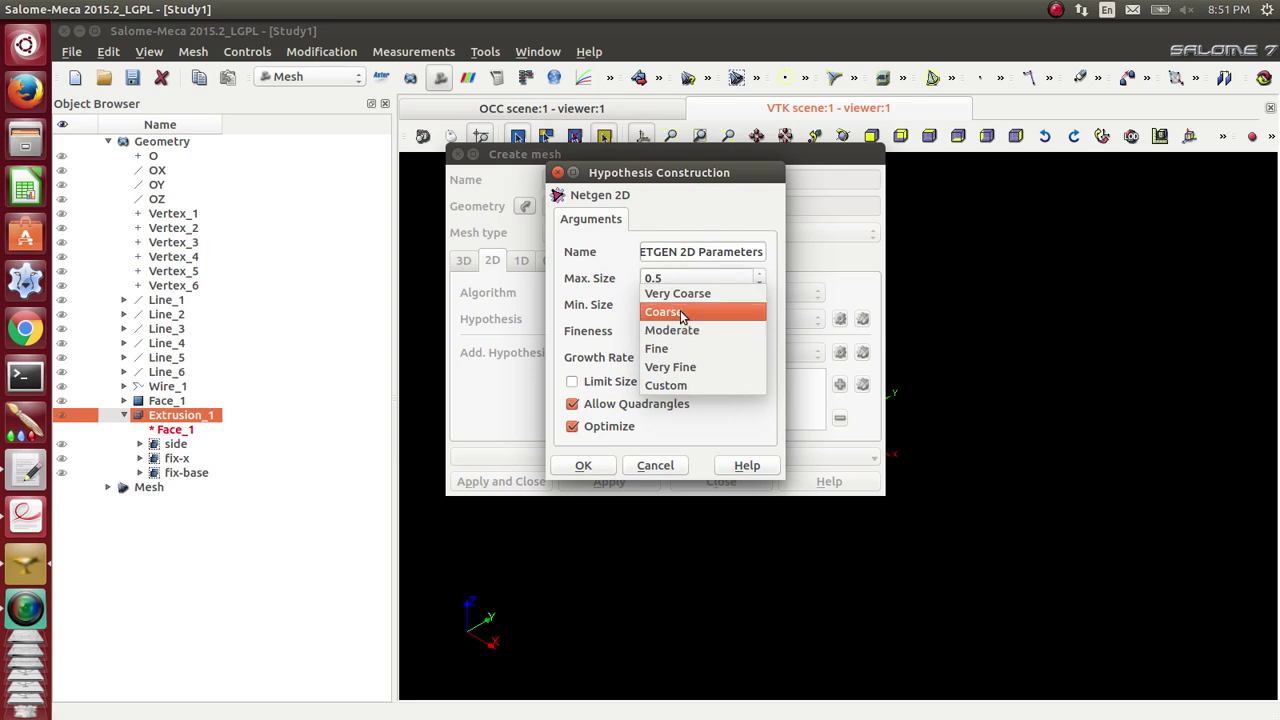
pyautogui.click(678, 312)
pyautogui.click(600, 466)
# Step: Choose 3D Extrusion as the 3D algorithm and create Mesh_1
pyautogui.click(465, 261)
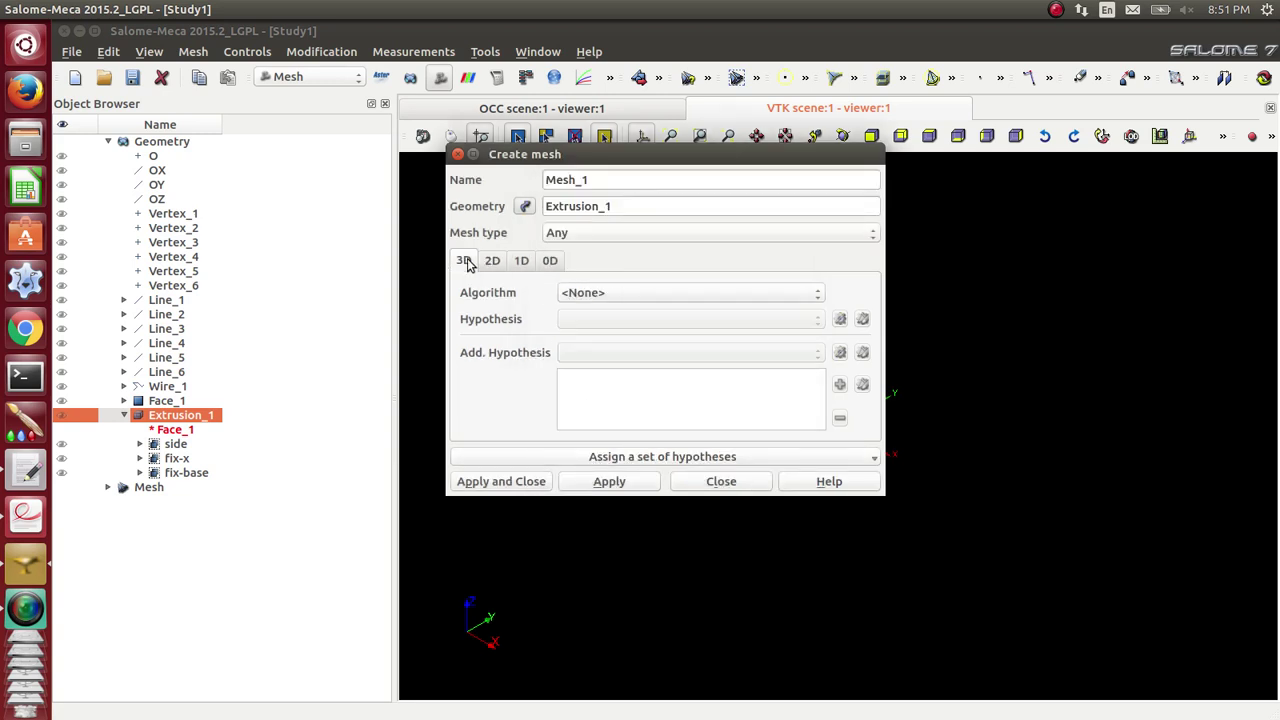
pyautogui.click(673, 296)
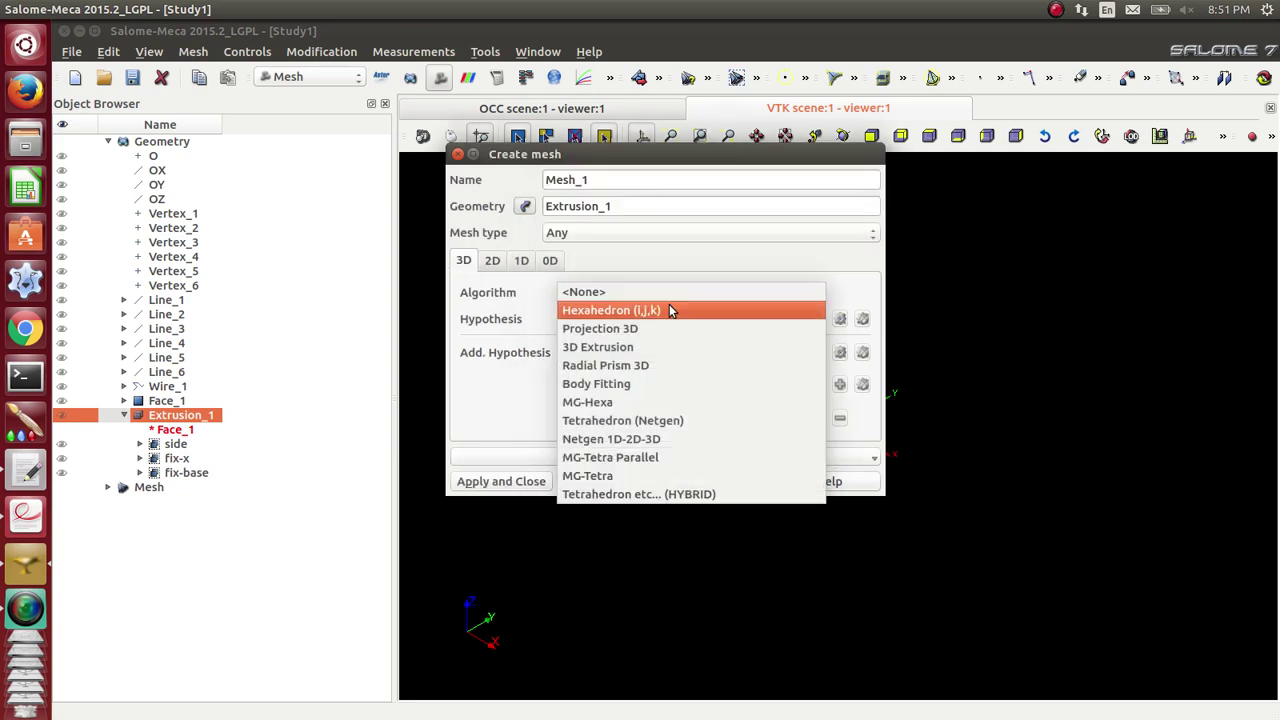
pyautogui.click(640, 347)
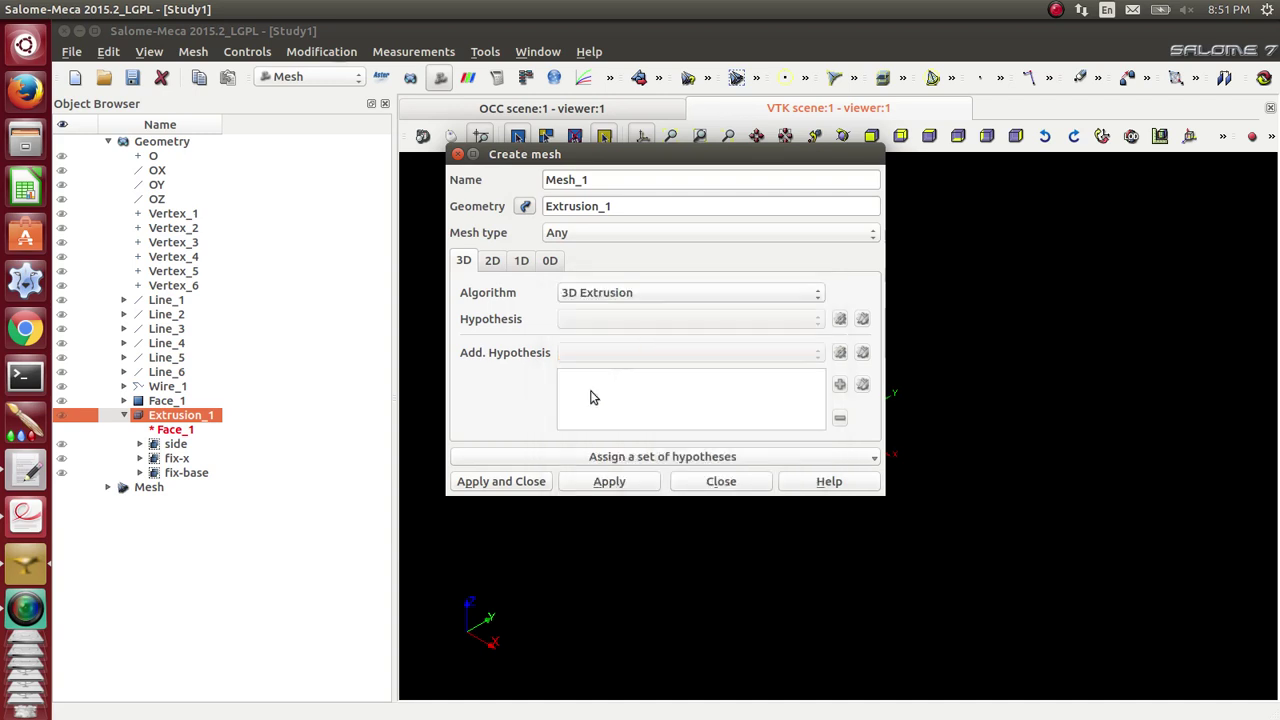
pyautogui.click(522, 481)
# Step: Compute Mesh_1 and fit the whole mesh in the viewer
pyautogui.rightClick(197, 534)
pyautogui.click(276, 186)
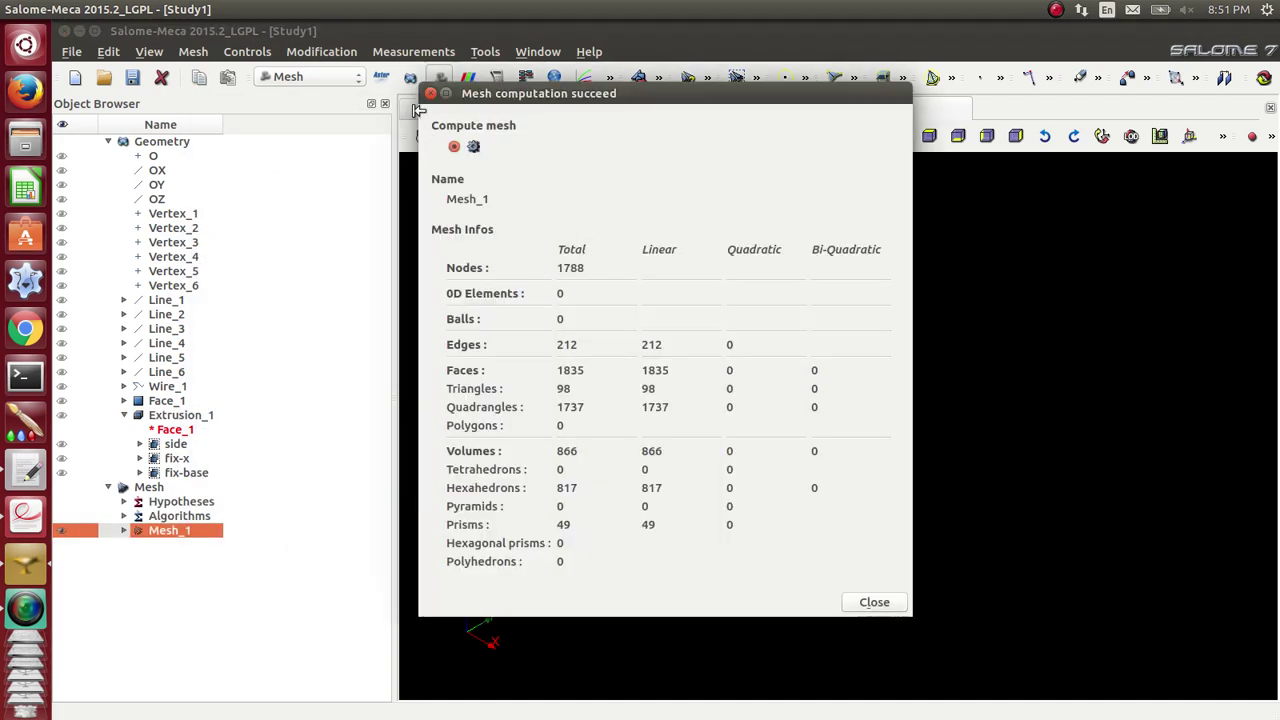
pyautogui.click(430, 93)
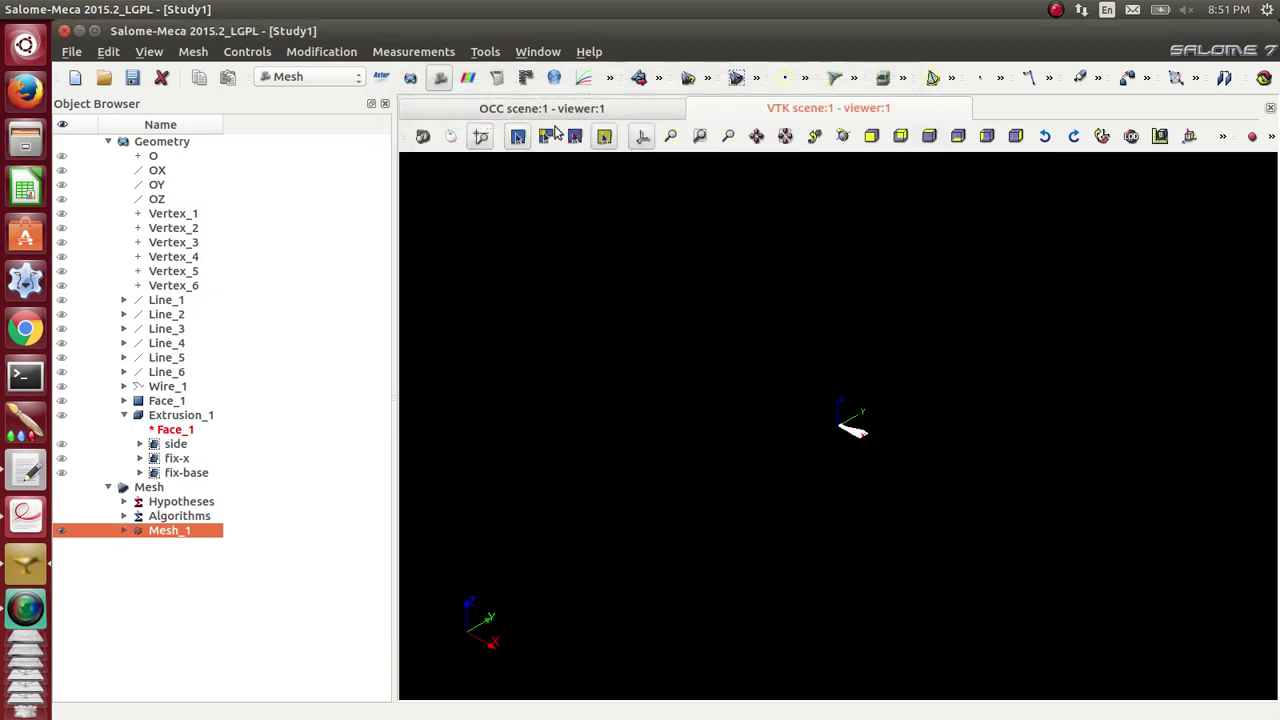
pyautogui.click(786, 137)
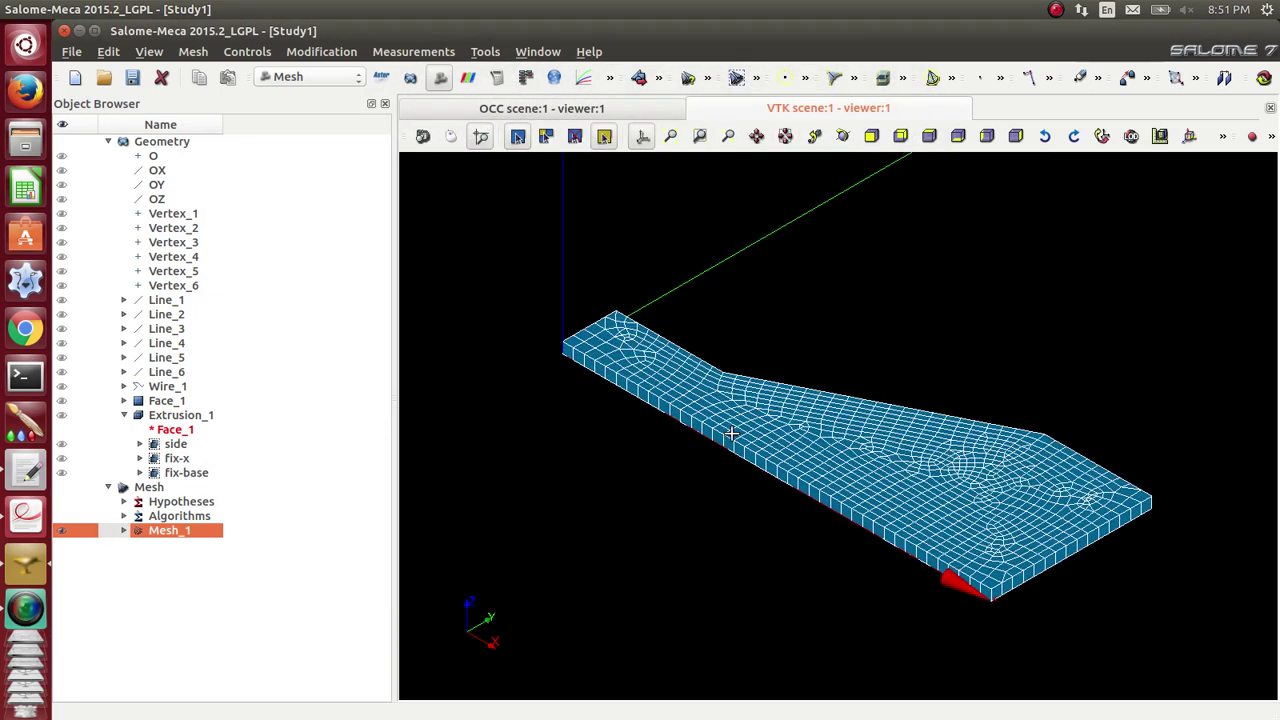
# Step: Convert Mesh_1 to quadratic elements with medium nodes on geometry
pyautogui.rightClick(170, 533)
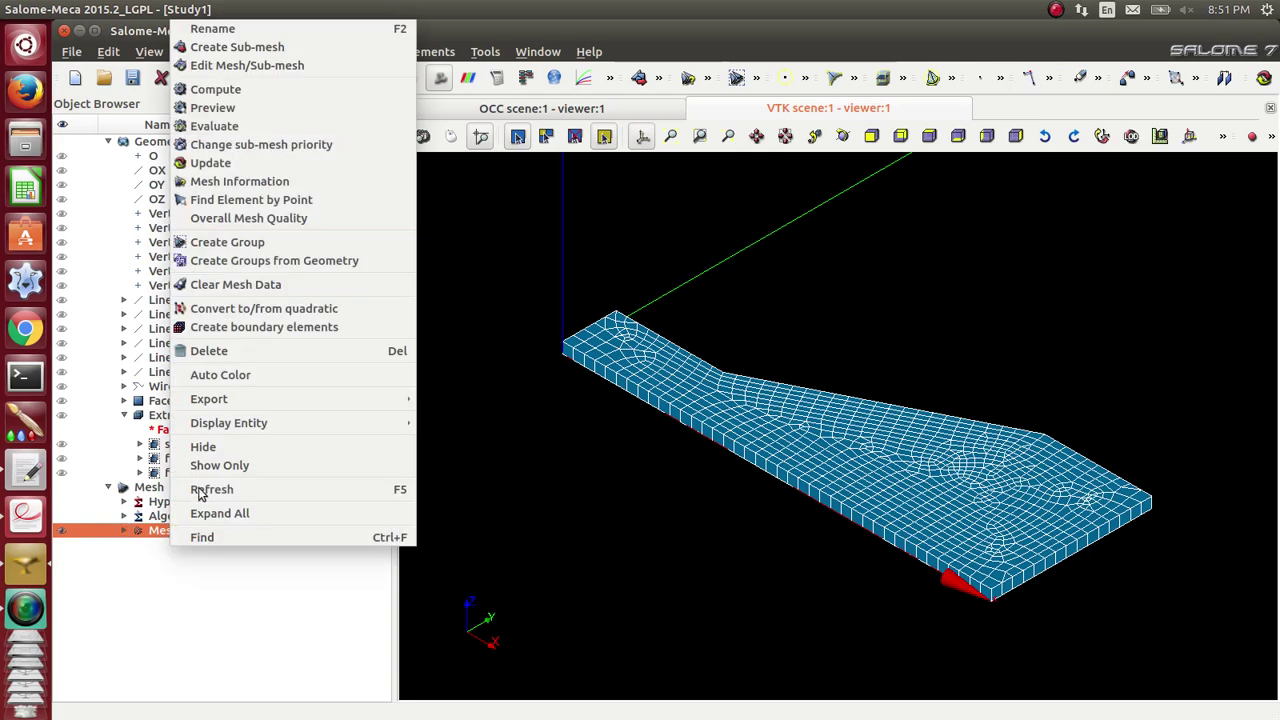
pyautogui.click(268, 311)
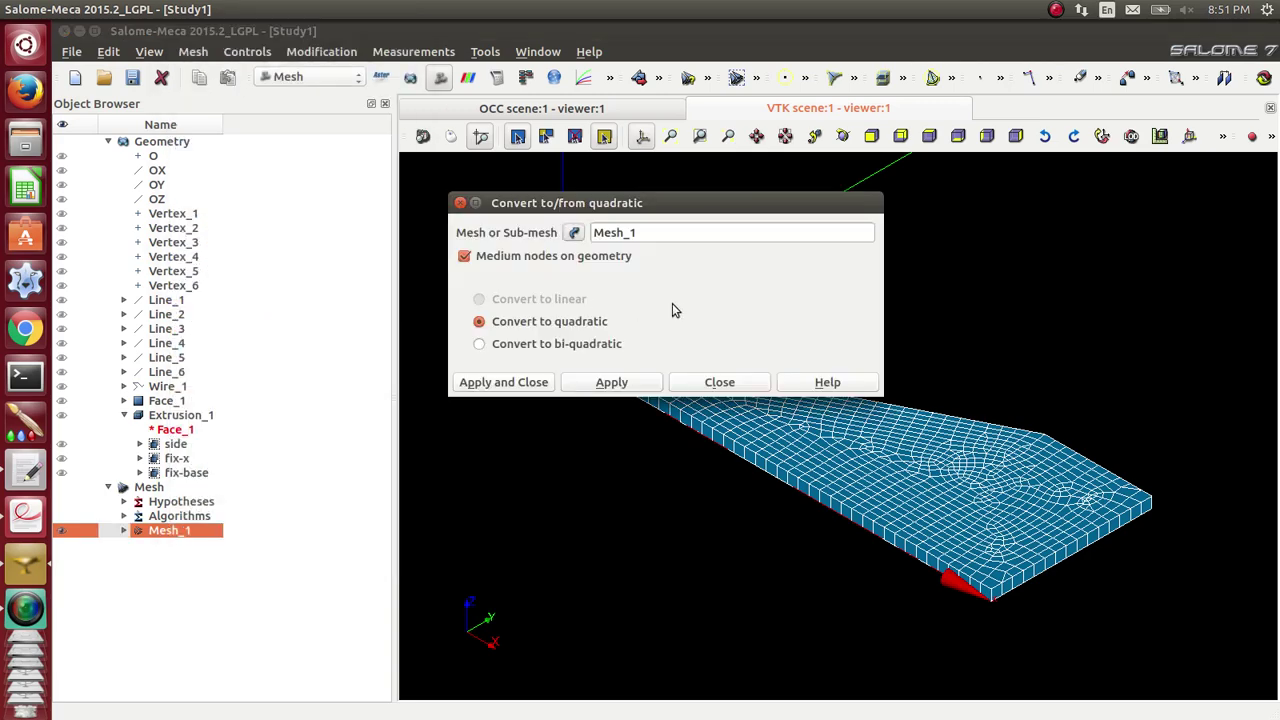
pyautogui.click(503, 382)
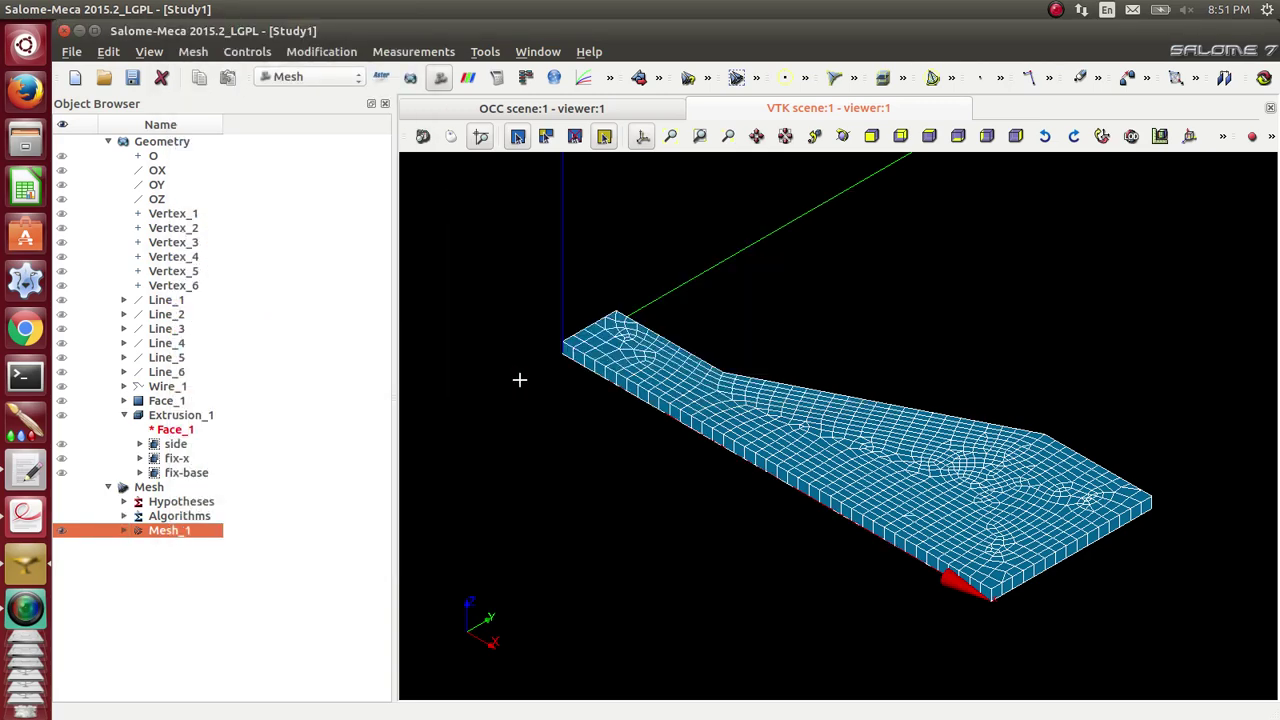
# Step: Create node groups on Mesh_1 from the geometry groups side, fix-x and fix-base
pyautogui.click(193, 51)
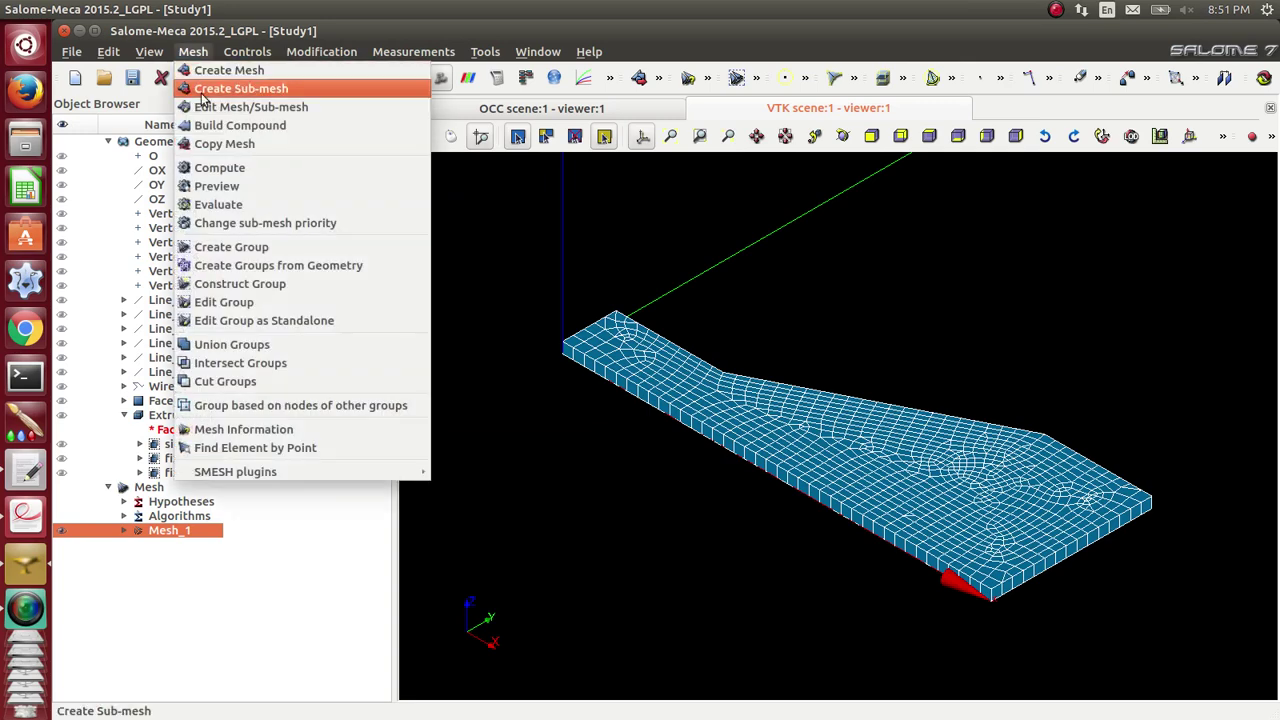
pyautogui.click(233, 268)
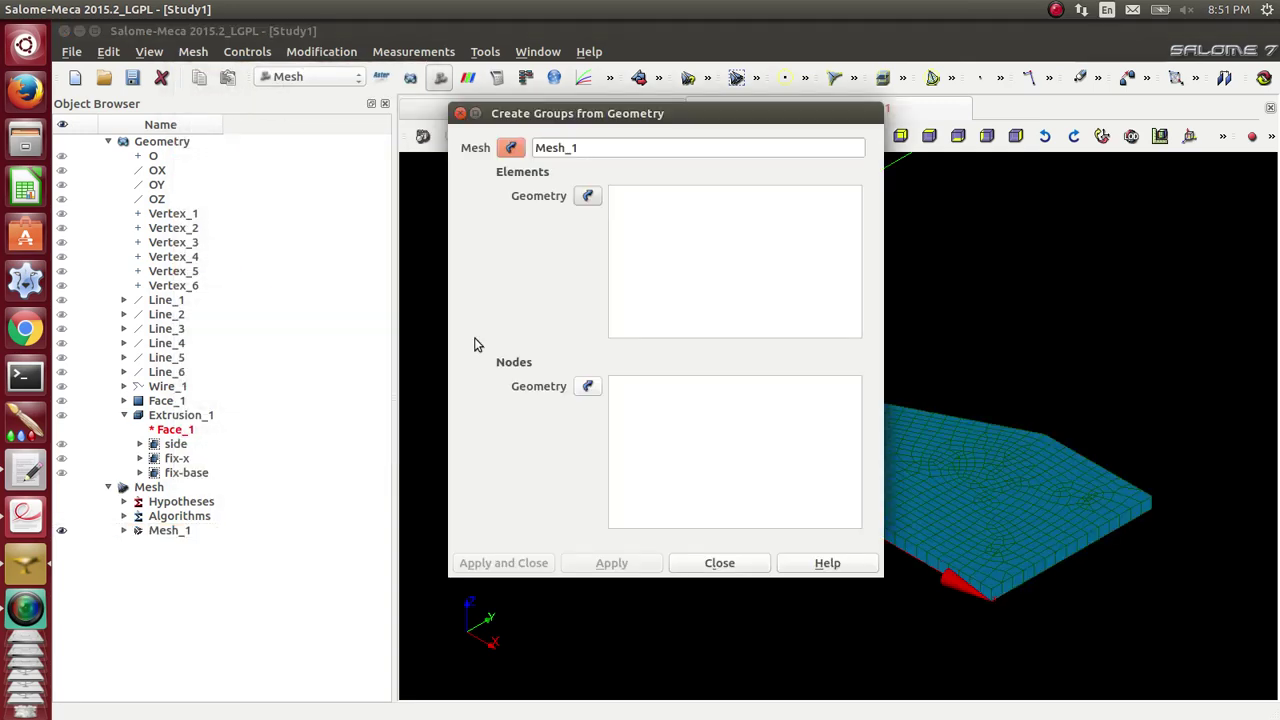
pyautogui.click(588, 387)
pyautogui.click(176, 444)
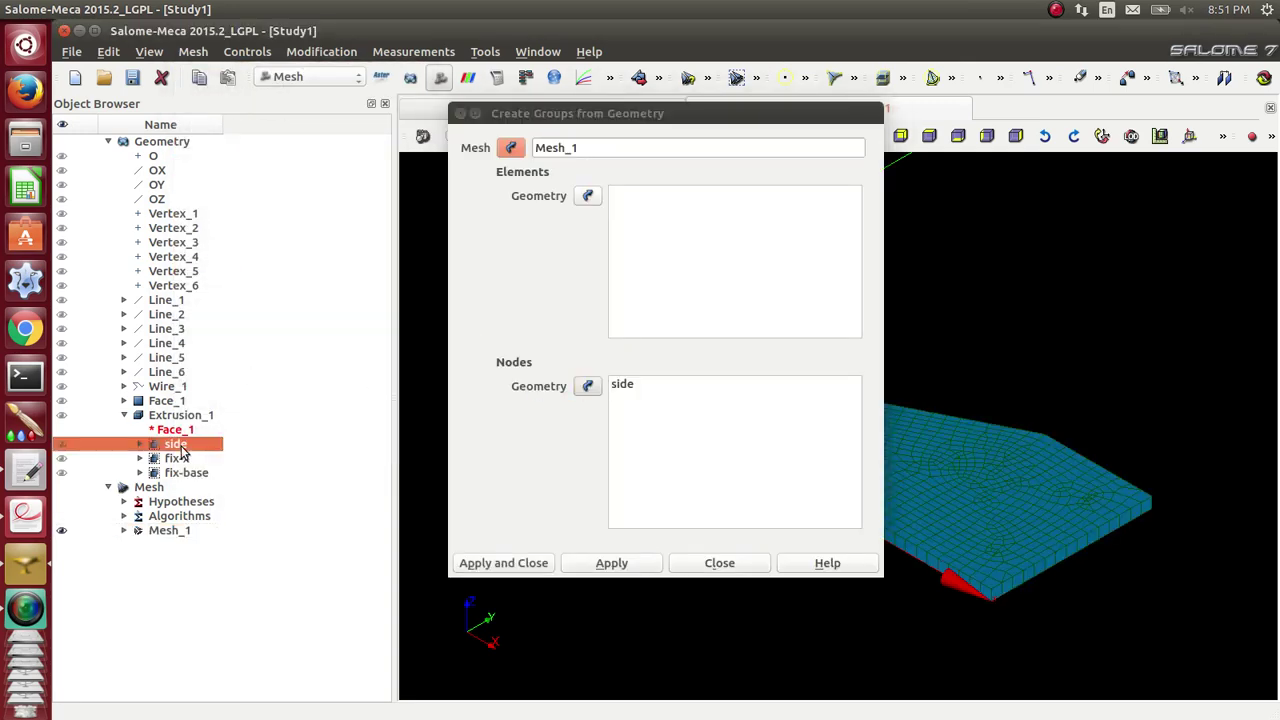
pyautogui.keyDown('shift'); pyautogui.click(184, 474); pyautogui.keyUp('shift')
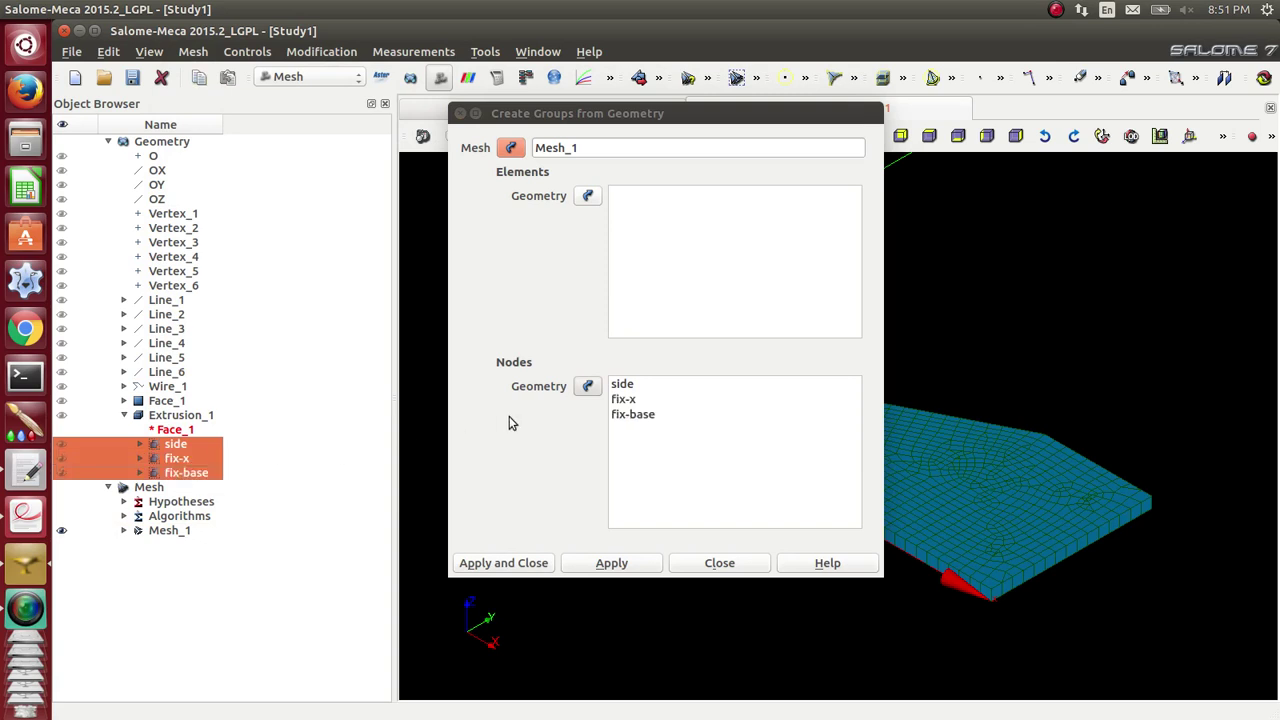
pyautogui.click(504, 563)
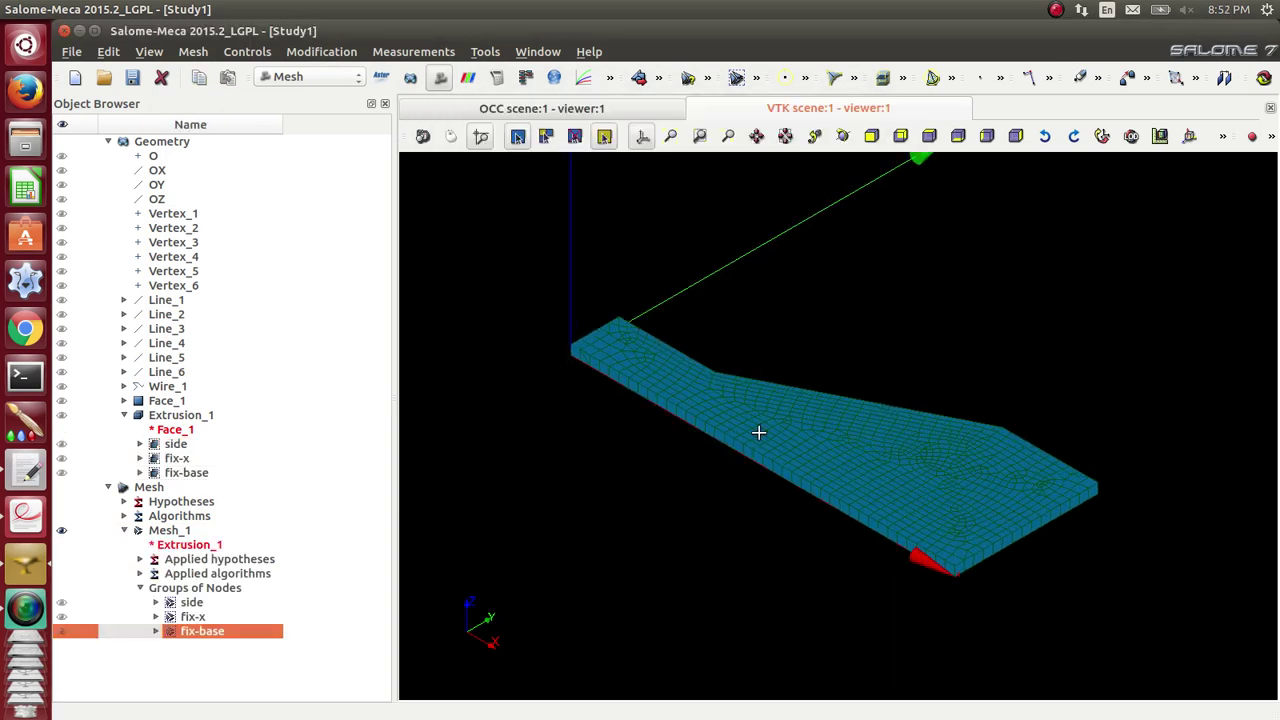
# Step: Start exporting Mesh_1 as an IDEAS UNV file
pyautogui.click(168, 532)
pyautogui.rightClick(168, 532)
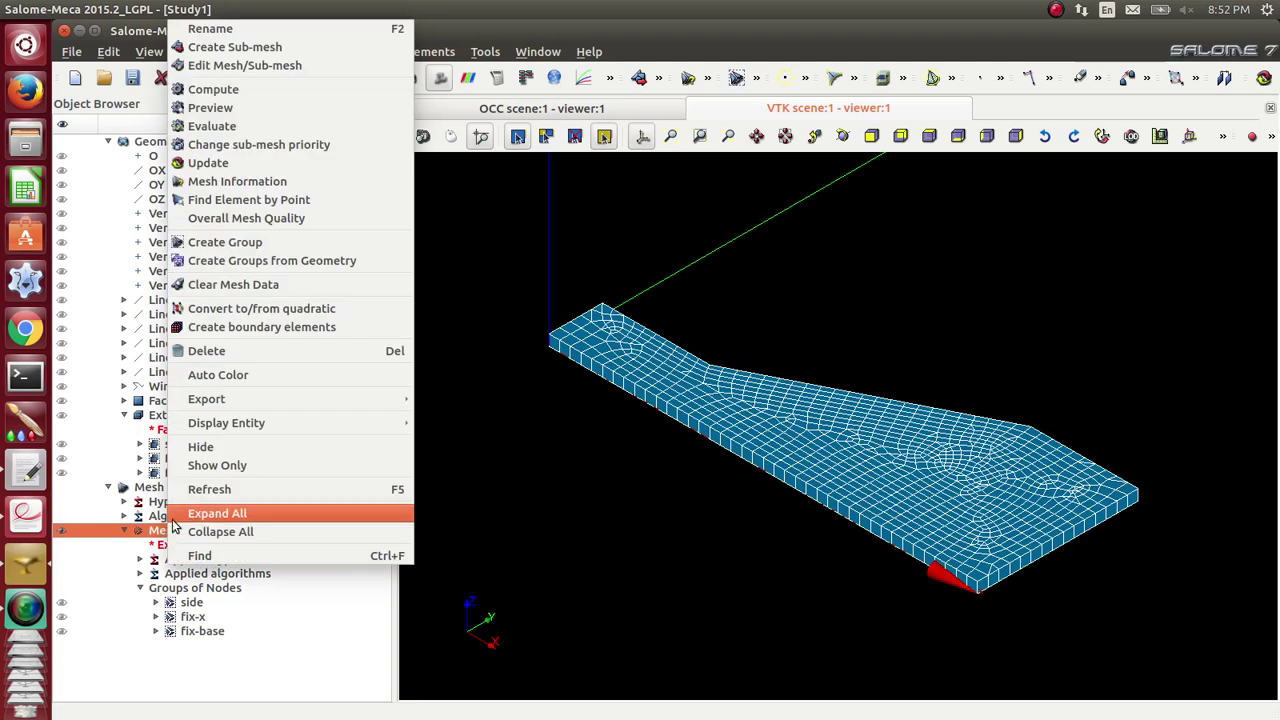
pyautogui.moveTo(297, 408)
pyautogui.click(456, 417)
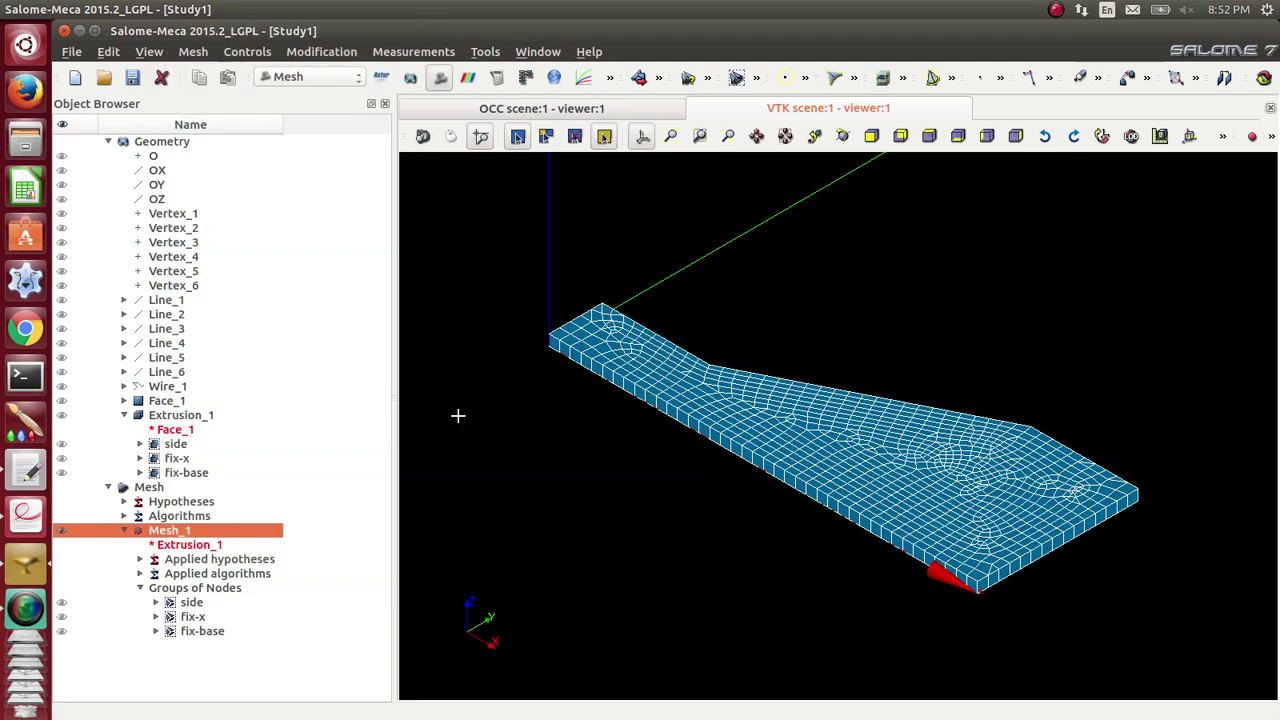
# Step: Export Mesh_1 as an IDEAS UNV file into a new folder named slope-stability inside Desktop/tests
pyautogui.doubleClick(530, 227)
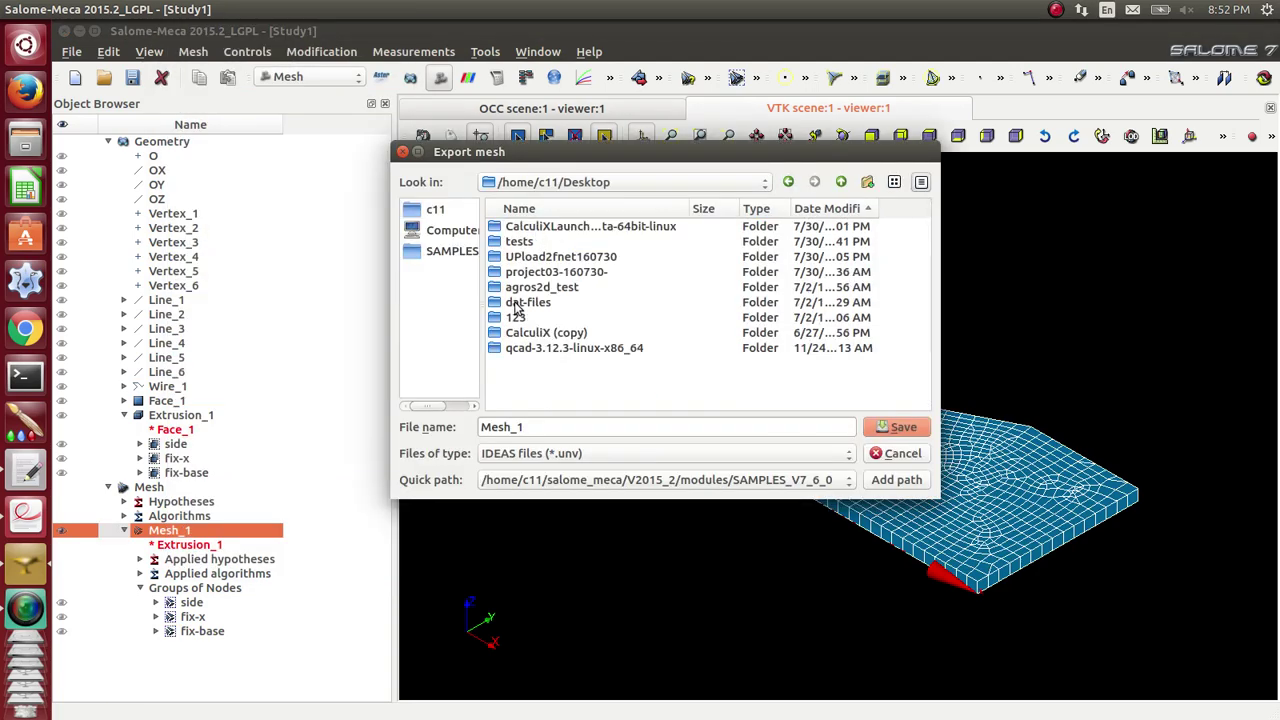
pyautogui.doubleClick(520, 242)
pyautogui.click(533, 244)
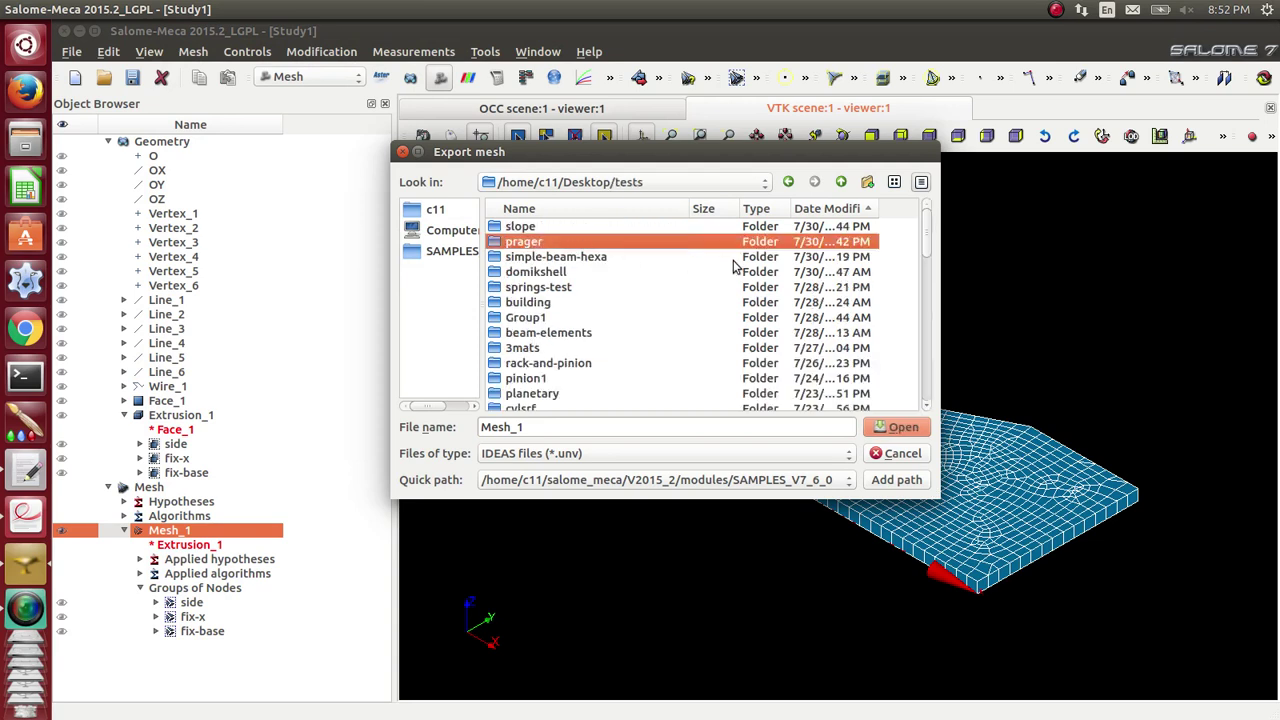
pyautogui.click(867, 183)
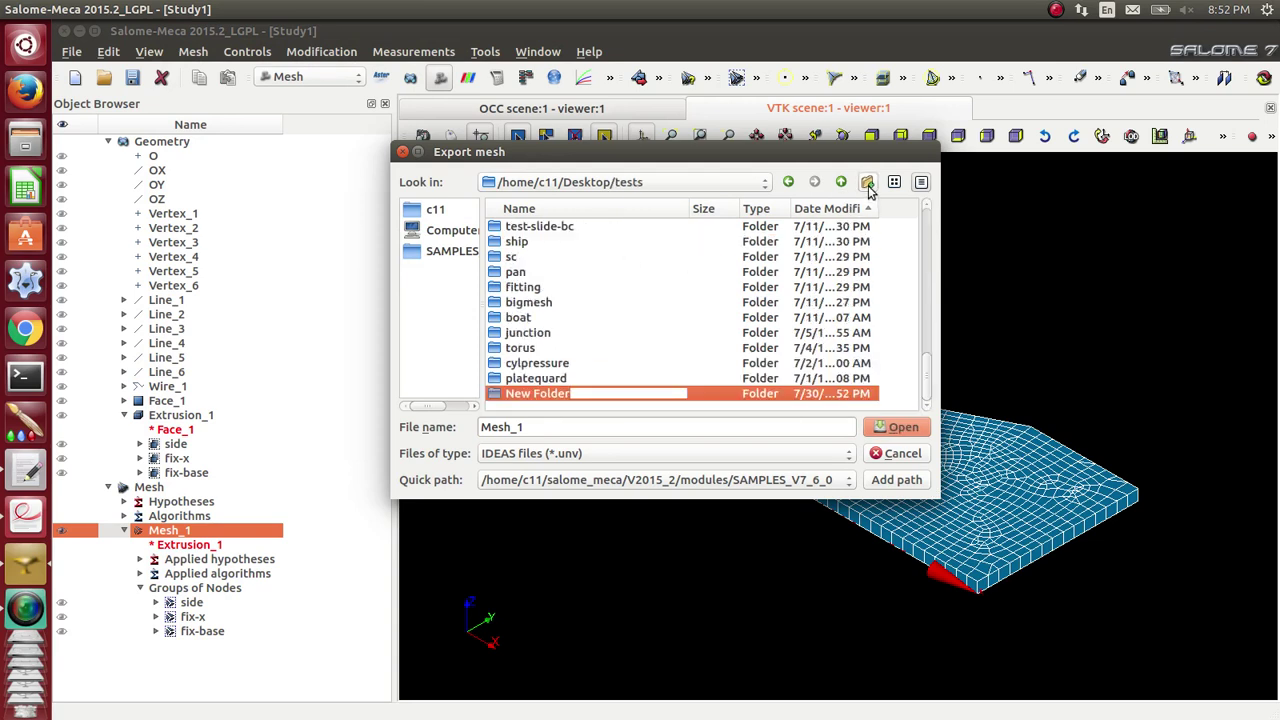
pyautogui.write('slope-stability')
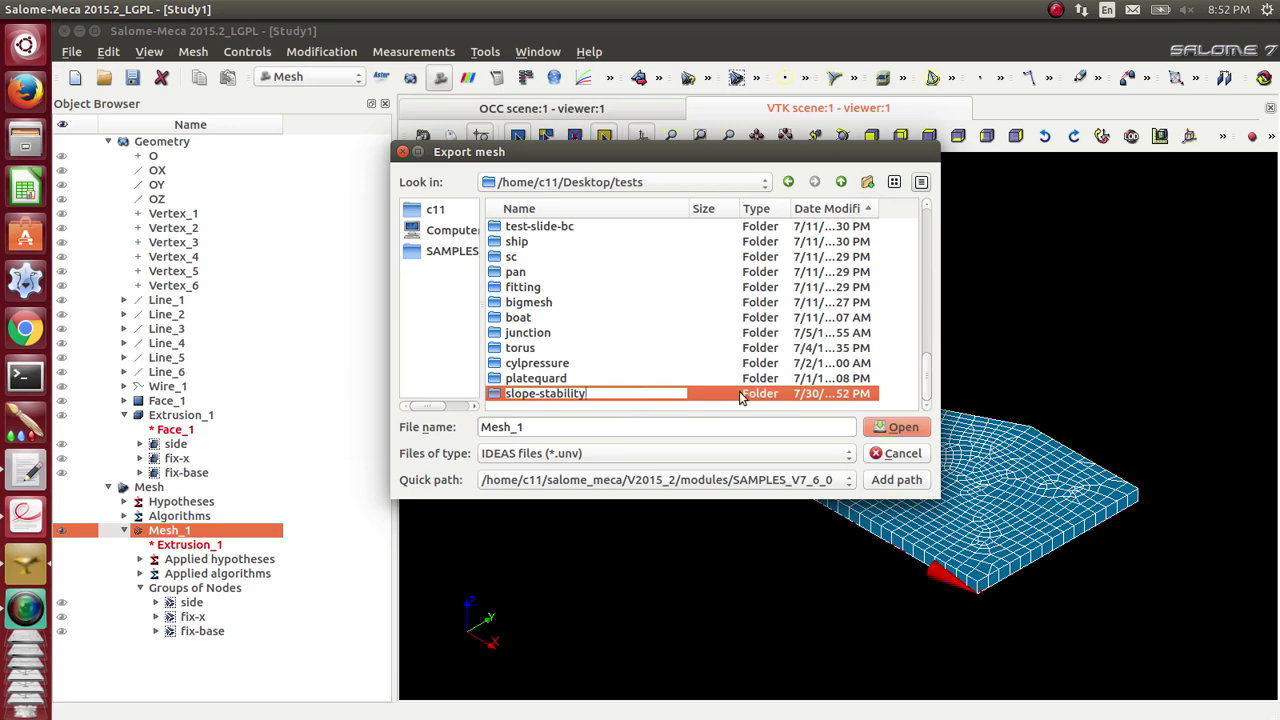
pyautogui.click(886, 435)
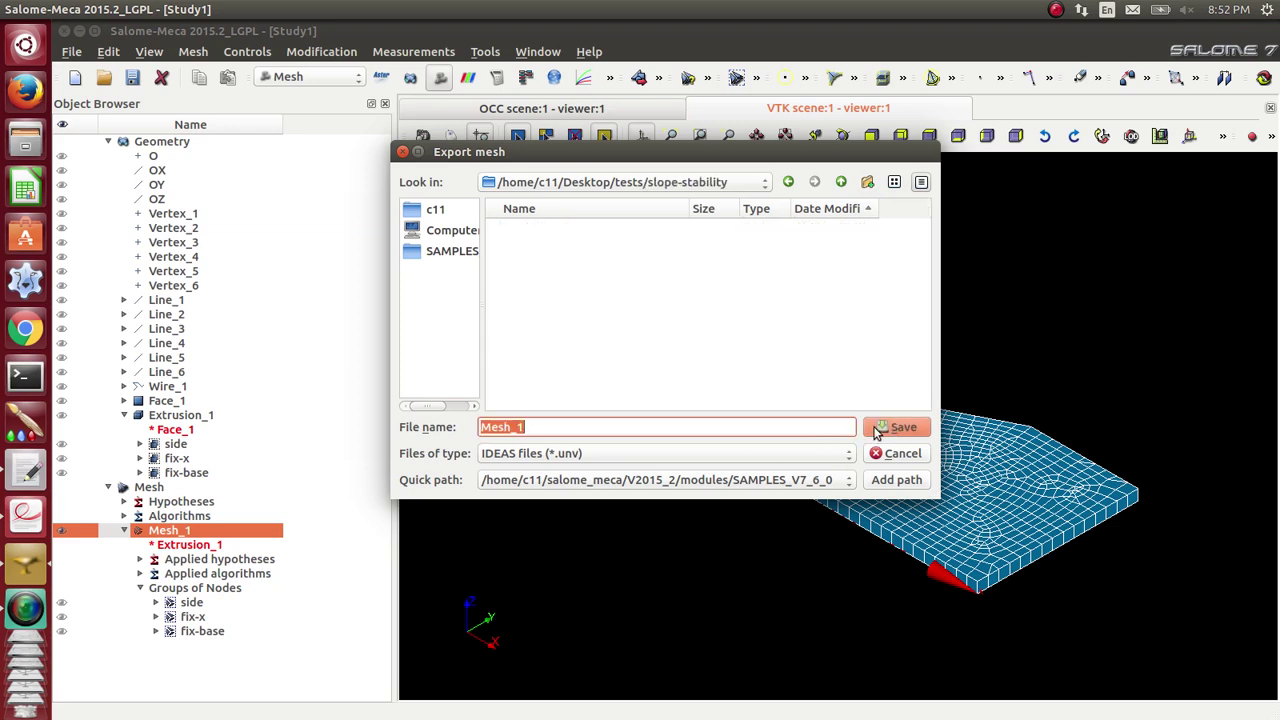
pyautogui.click(880, 428)
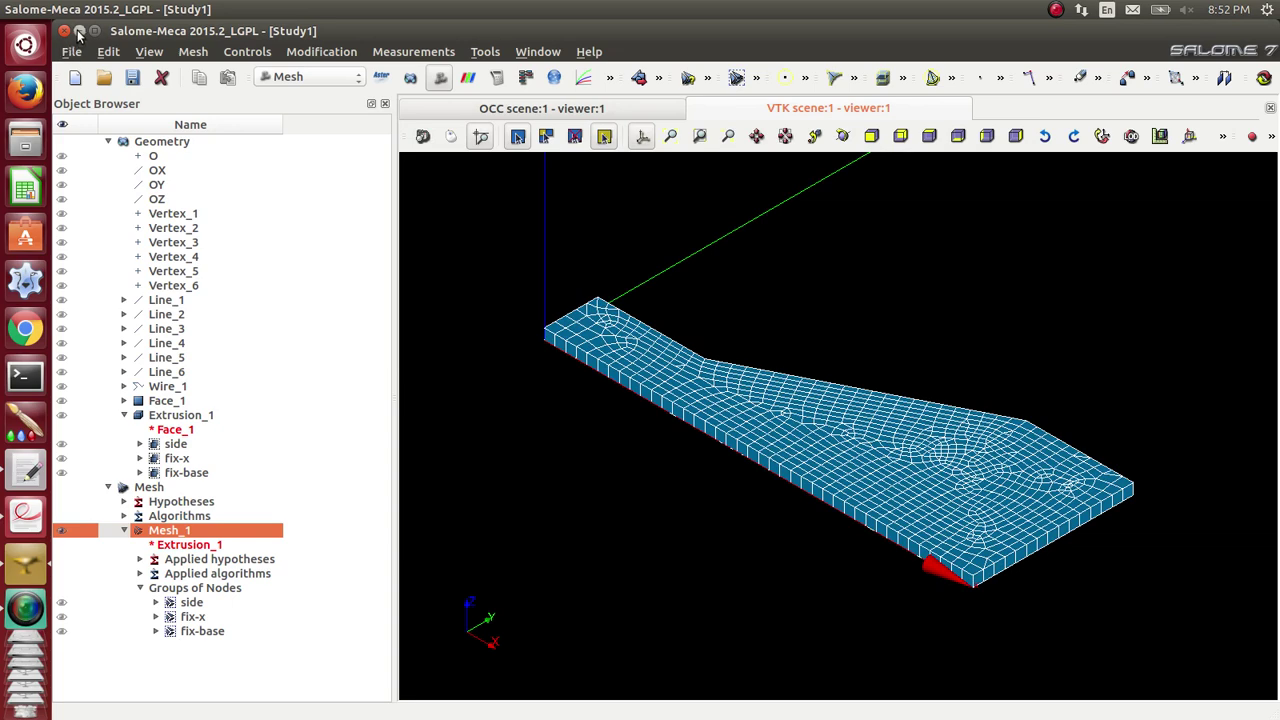
pyautogui.click(80, 32)
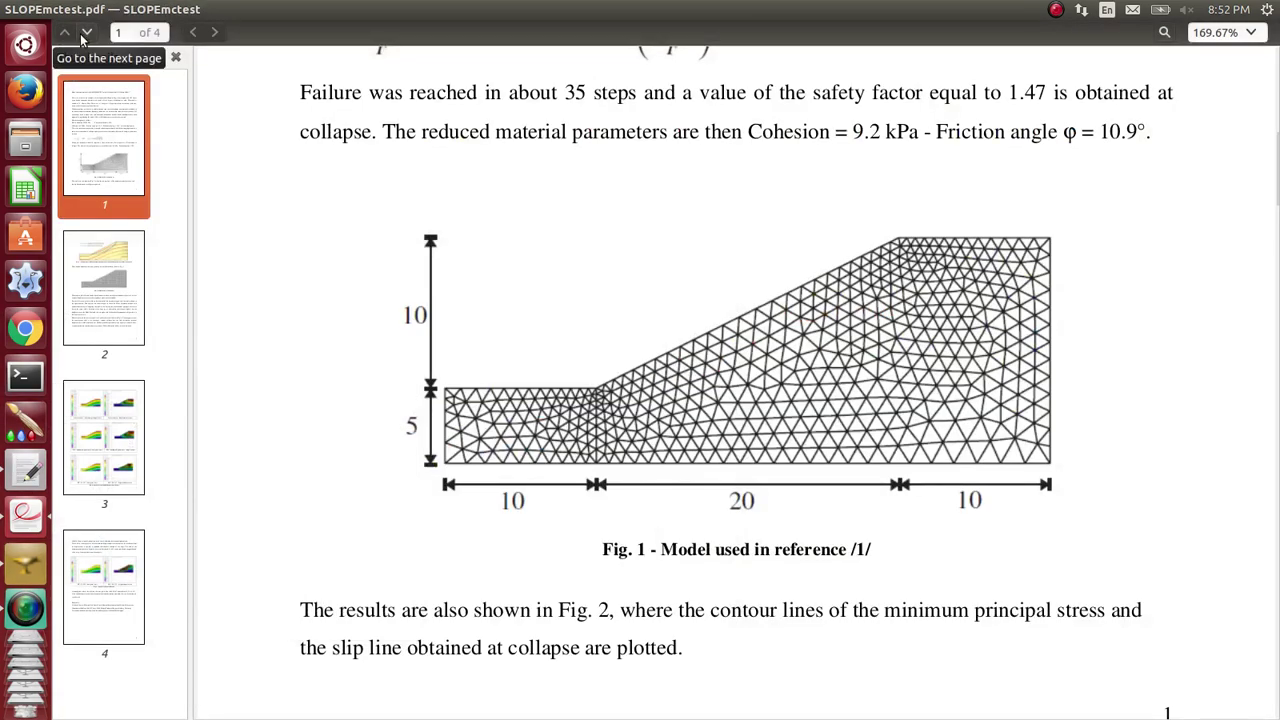
pyautogui.click(1056, 9)
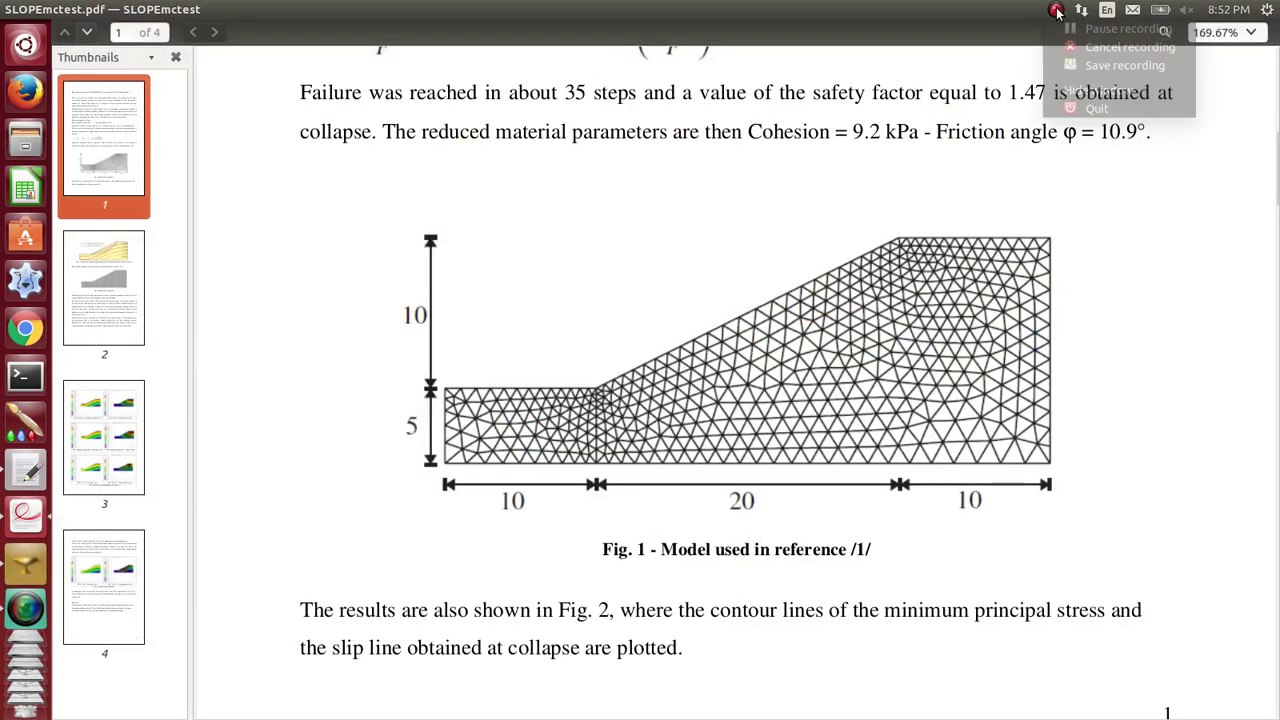
pyautogui.click(1100, 26)
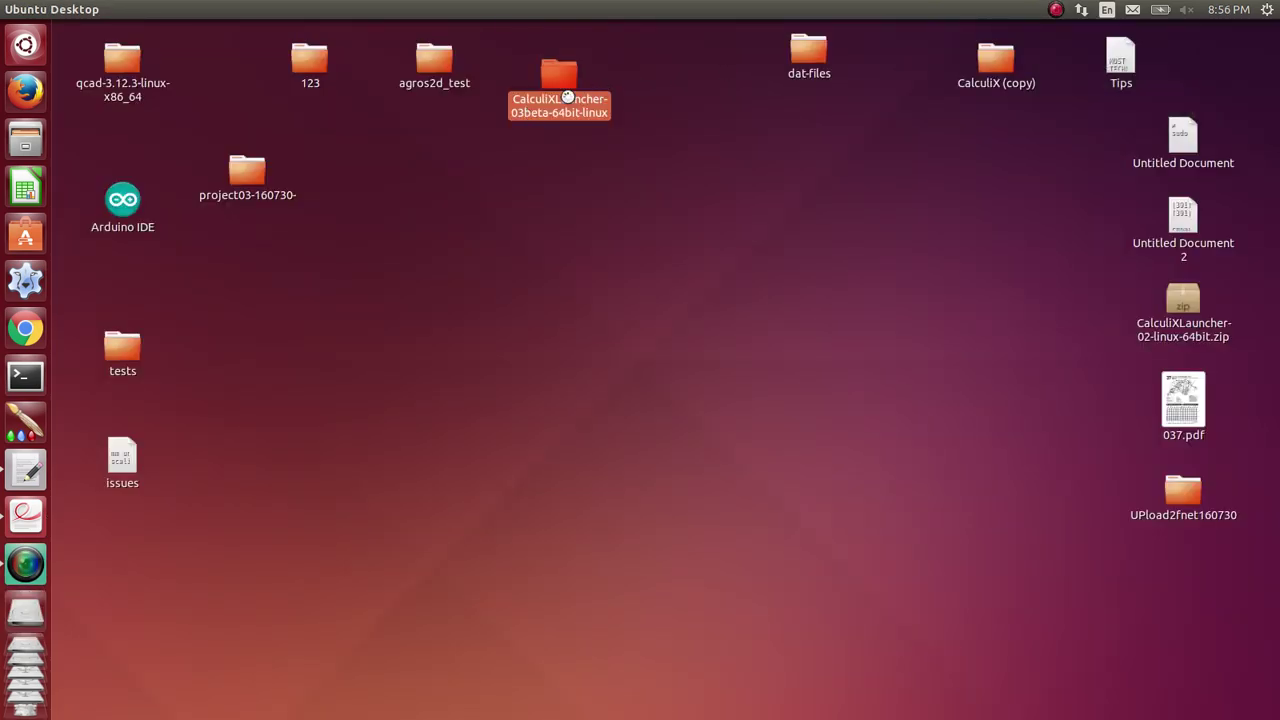
# Step: Start the CalculiX launcher Launcher3b-64 from the CalculiXLauncher-03beta-64bit-linux desktop folder and close the folder window
pyautogui.doubleClick(567, 97)
pyautogui.doubleClick(764, 118)
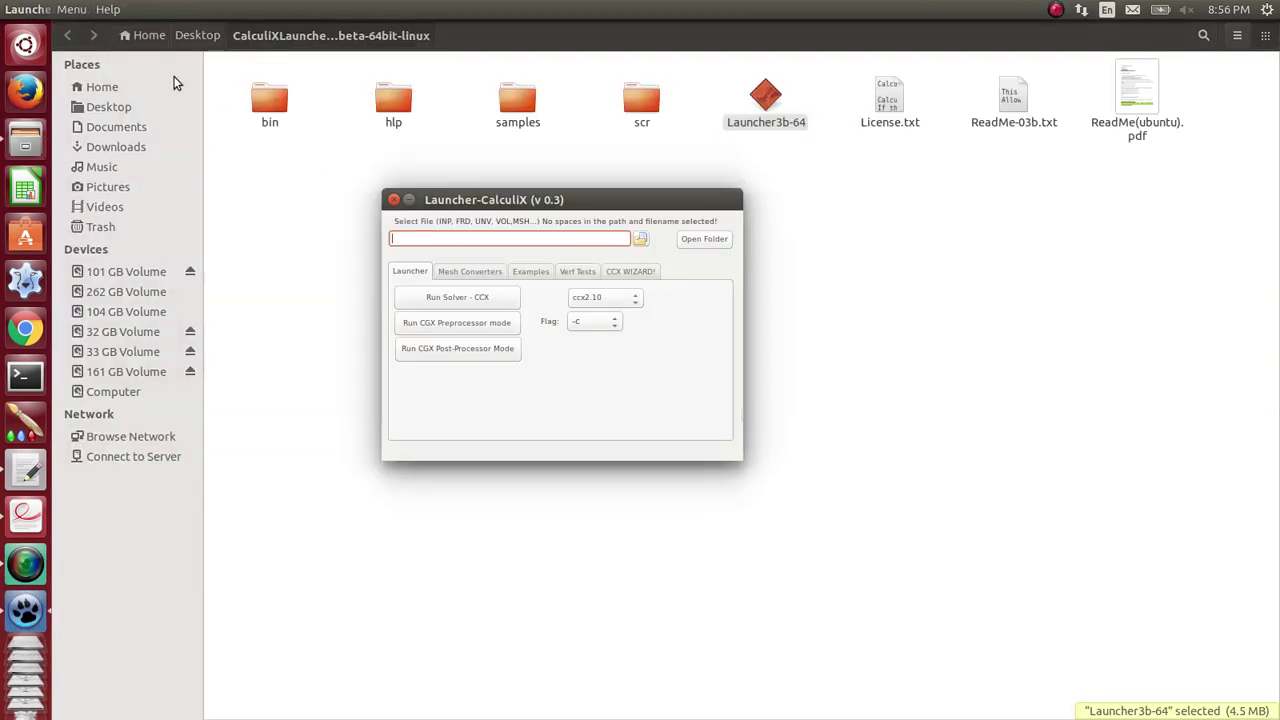
pyautogui.click(330, 145)
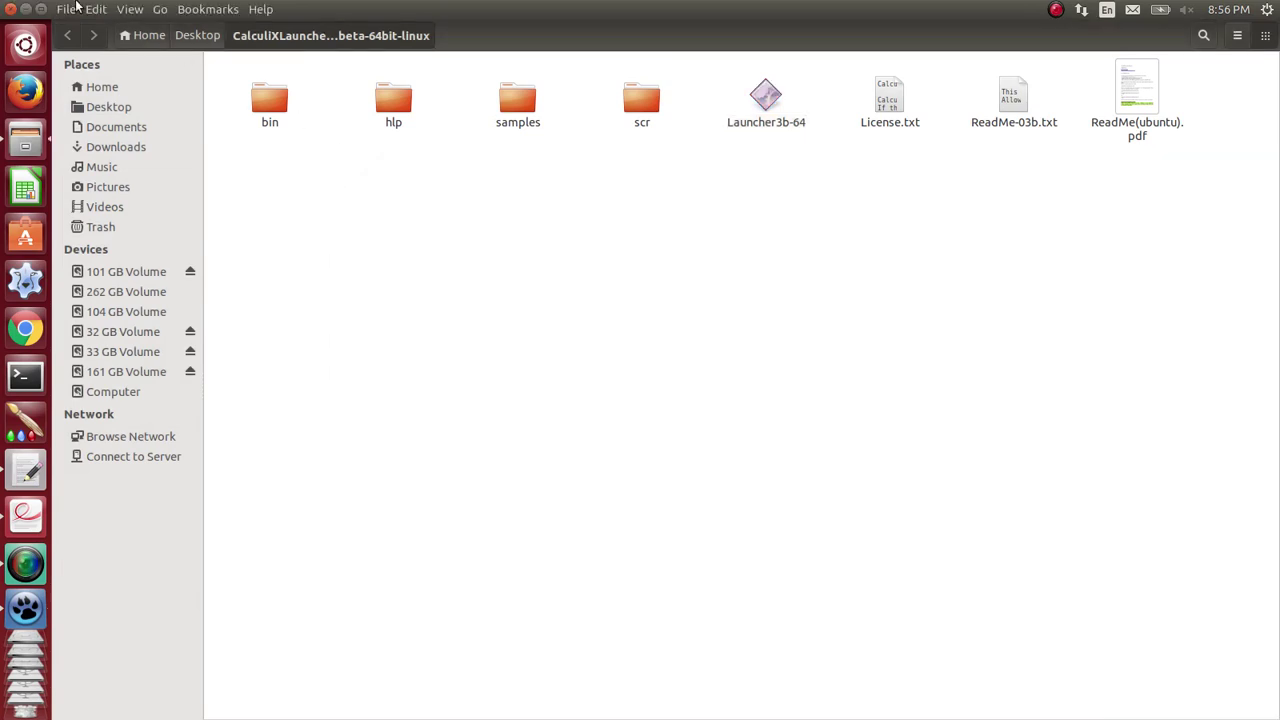
pyautogui.click(10, 9)
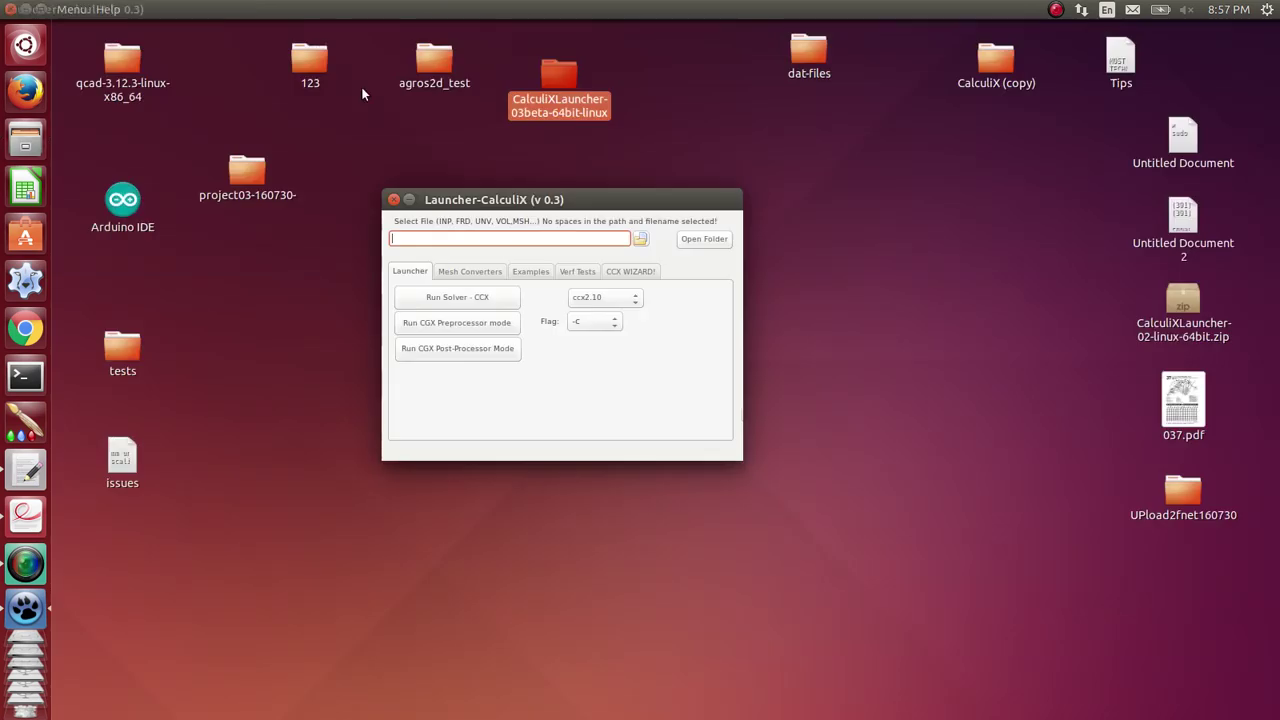
# Step: Load Mesh_1.unv from Desktop/tests/slope-stability and convert it to a CalculiX INP file with the UNV (unical converter) option
pyautogui.click(640, 240)
pyautogui.click(334, 156)
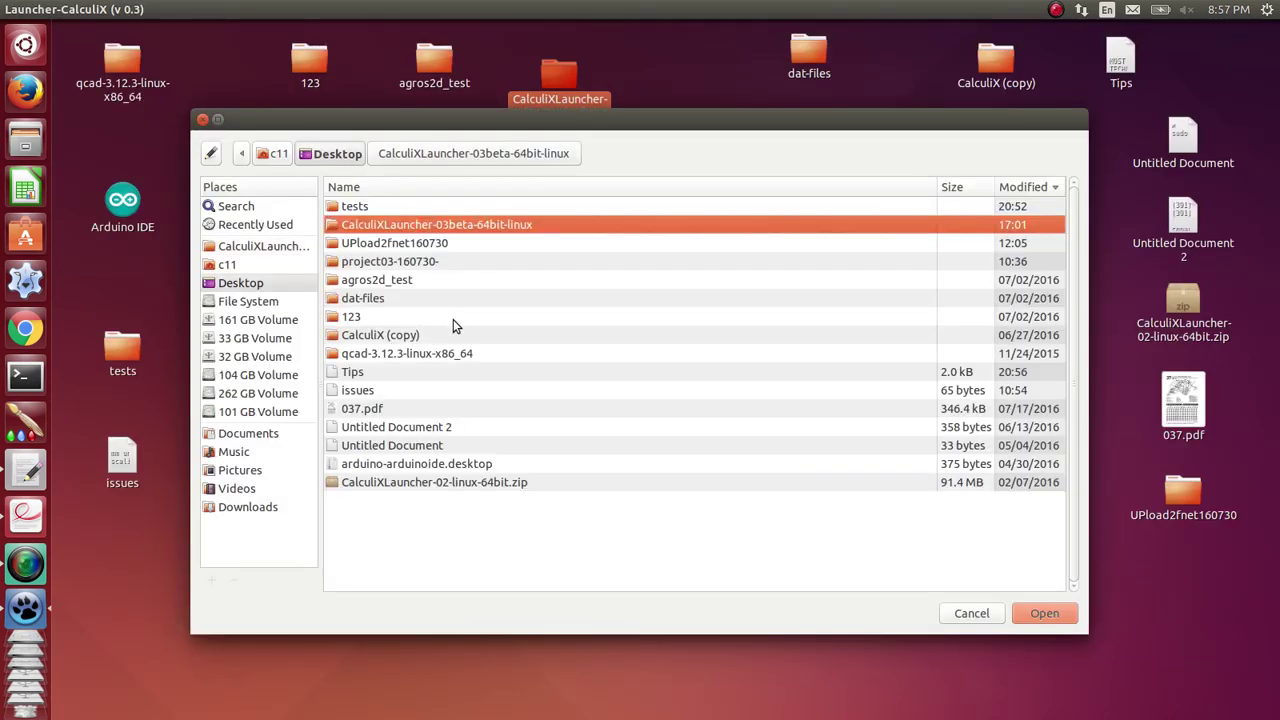
pyautogui.doubleClick(358, 207)
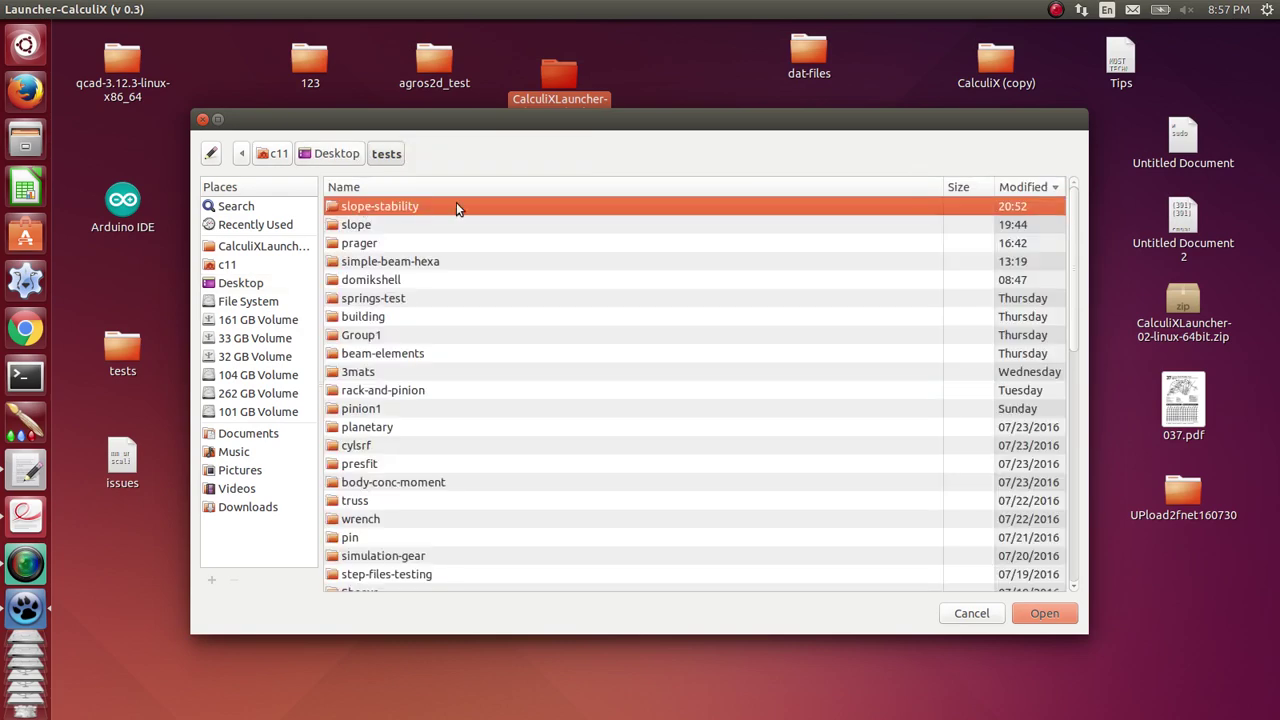
pyautogui.doubleClick(456, 205)
pyautogui.doubleClick(418, 225)
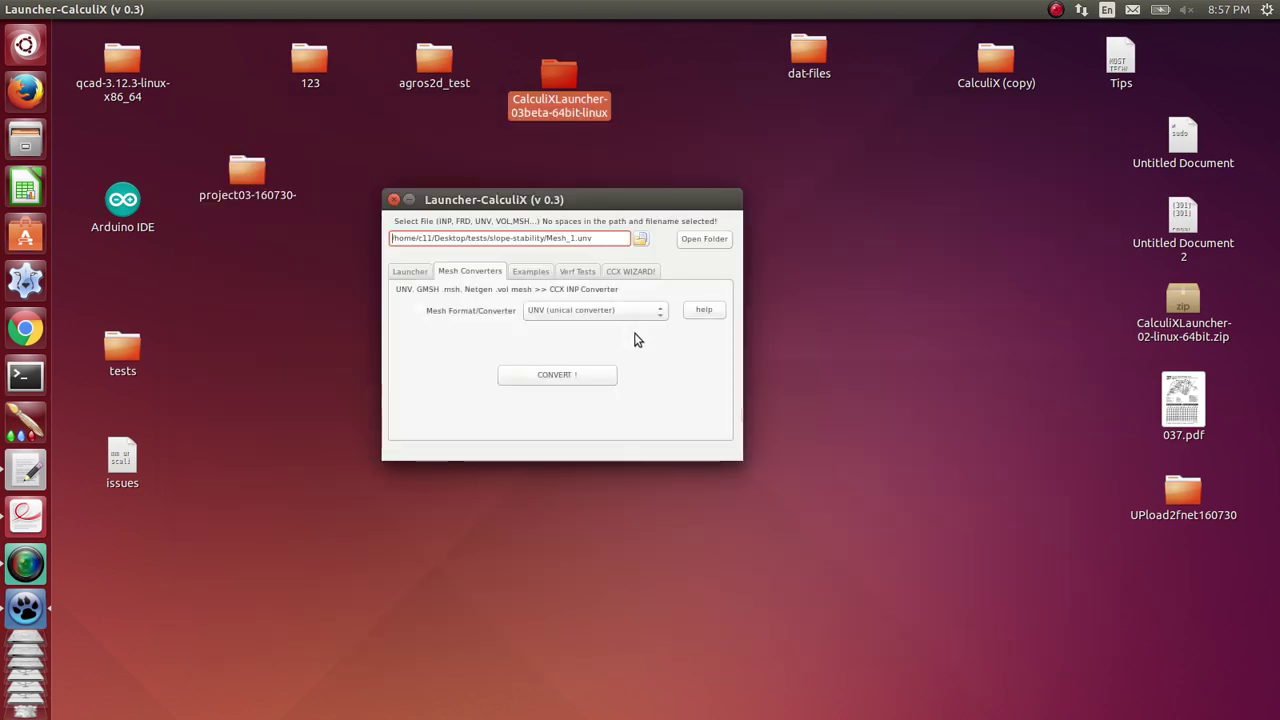
pyautogui.click(540, 378)
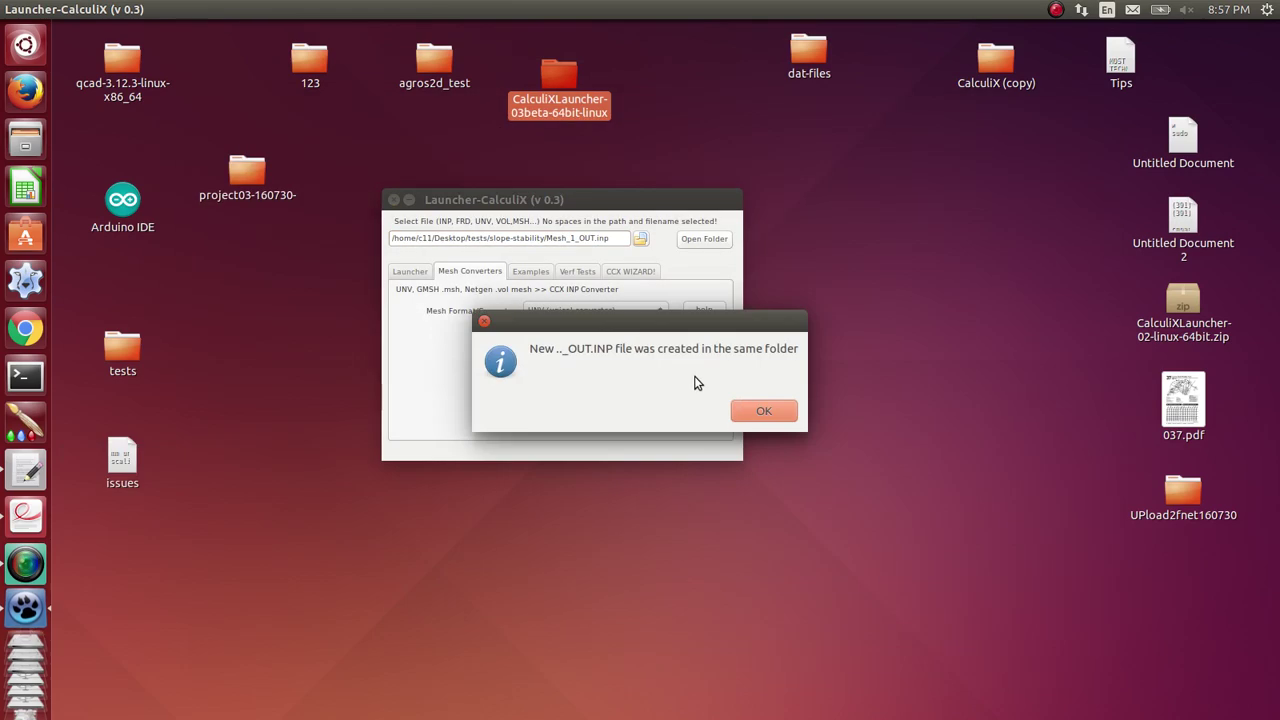
pyautogui.click(765, 412)
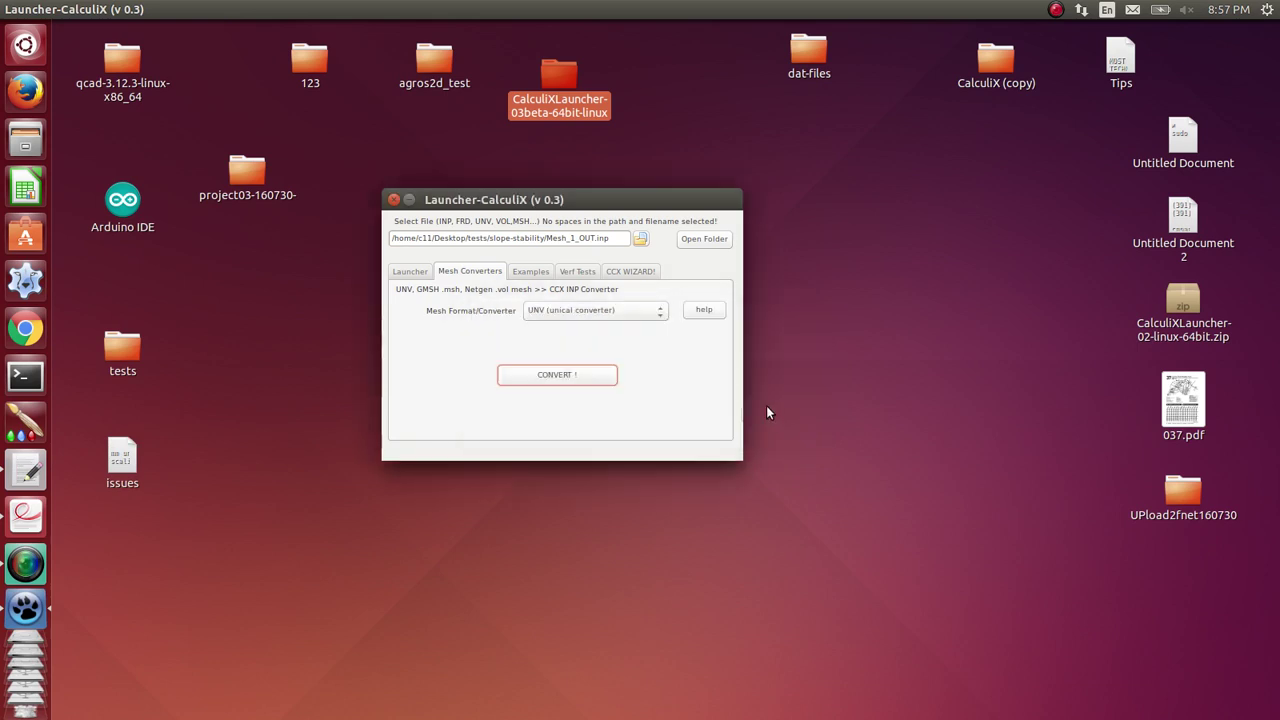
# Step: Start the CCX Wizard for static 3D body elements on Mesh_1_OUT.inp and arrange the launcher and wizard windows side by side
pyautogui.click(632, 272)
pyautogui.click(562, 388)
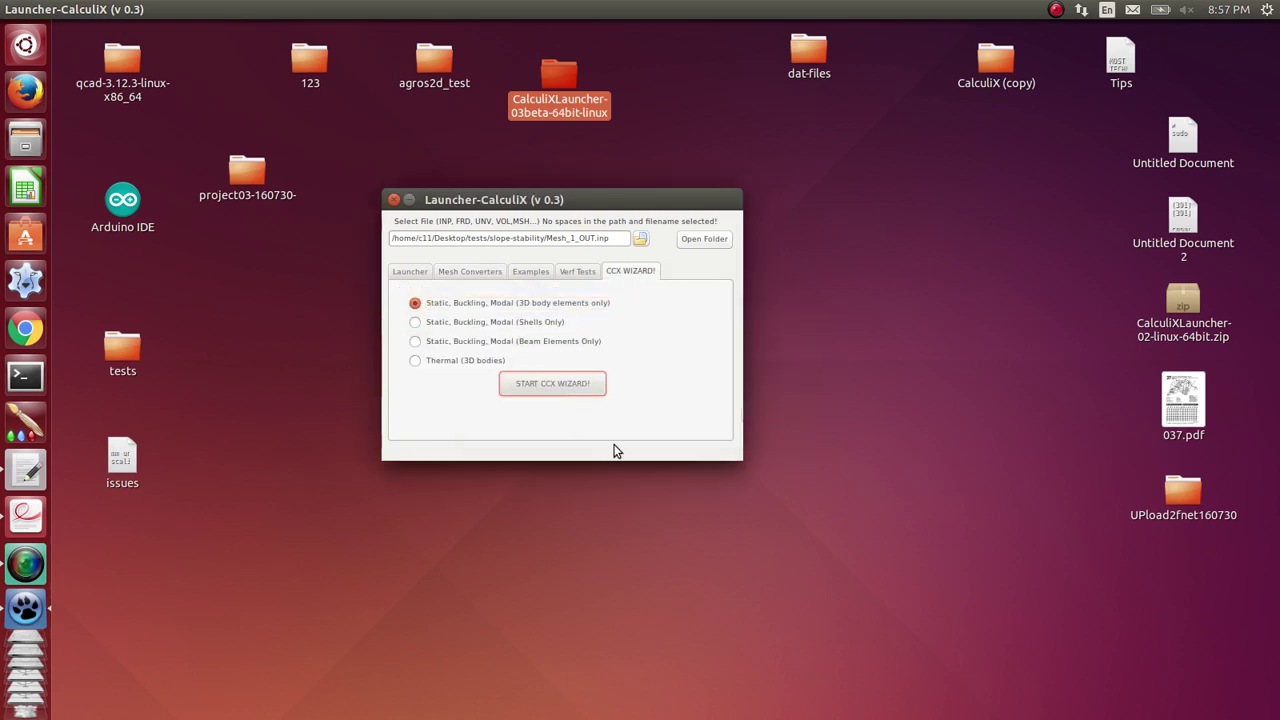
pyautogui.moveTo(507, 206); pyautogui.dragTo(296, 175)
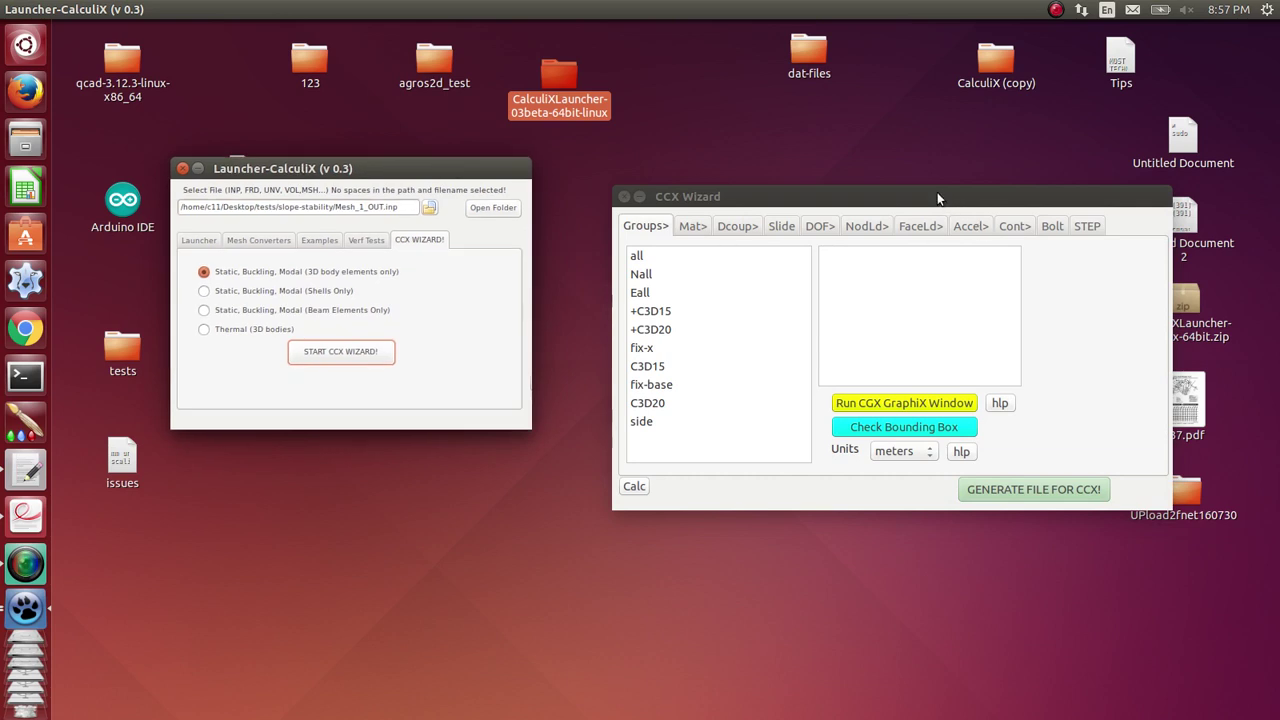
pyautogui.moveTo(938, 199); pyautogui.dragTo(853, 210)
# Step: Inspect the properties of the Nall, fix-x, C3D20, fix-base and +C3D20 groups
pyautogui.click(612, 285)
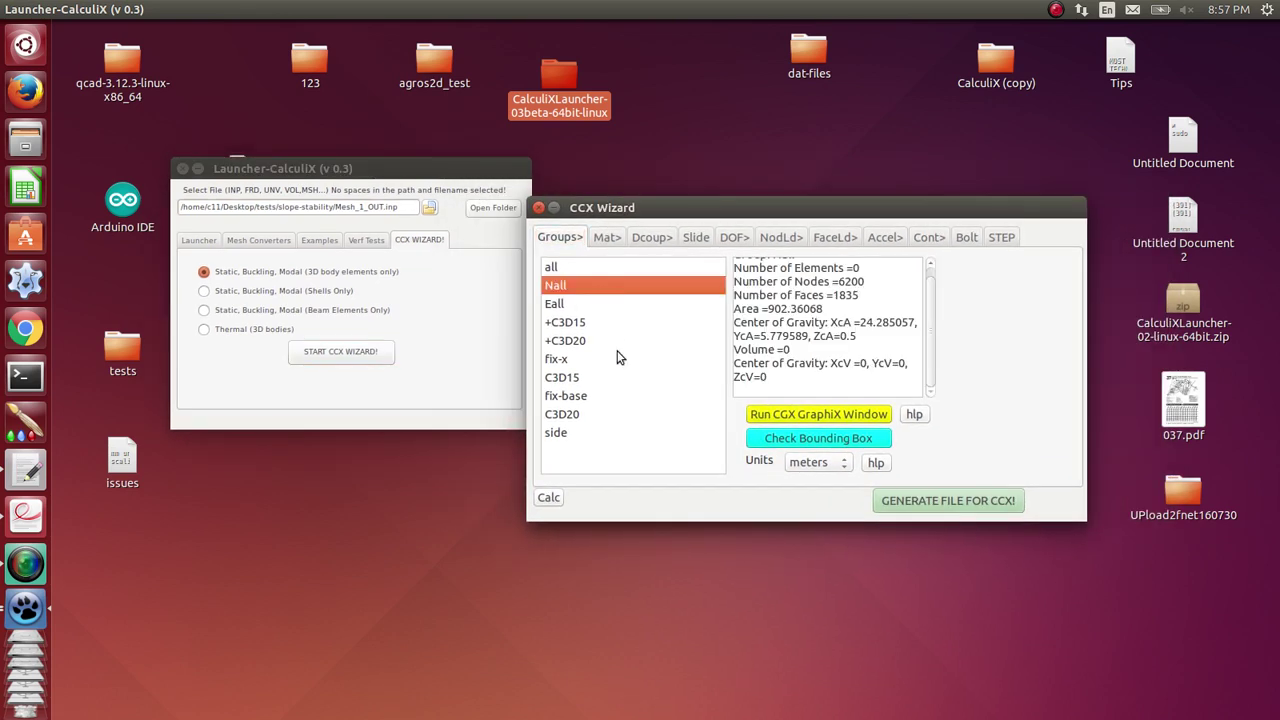
pyautogui.click(617, 358)
pyautogui.click(610, 413)
pyautogui.click(595, 394)
pyautogui.click(598, 340)
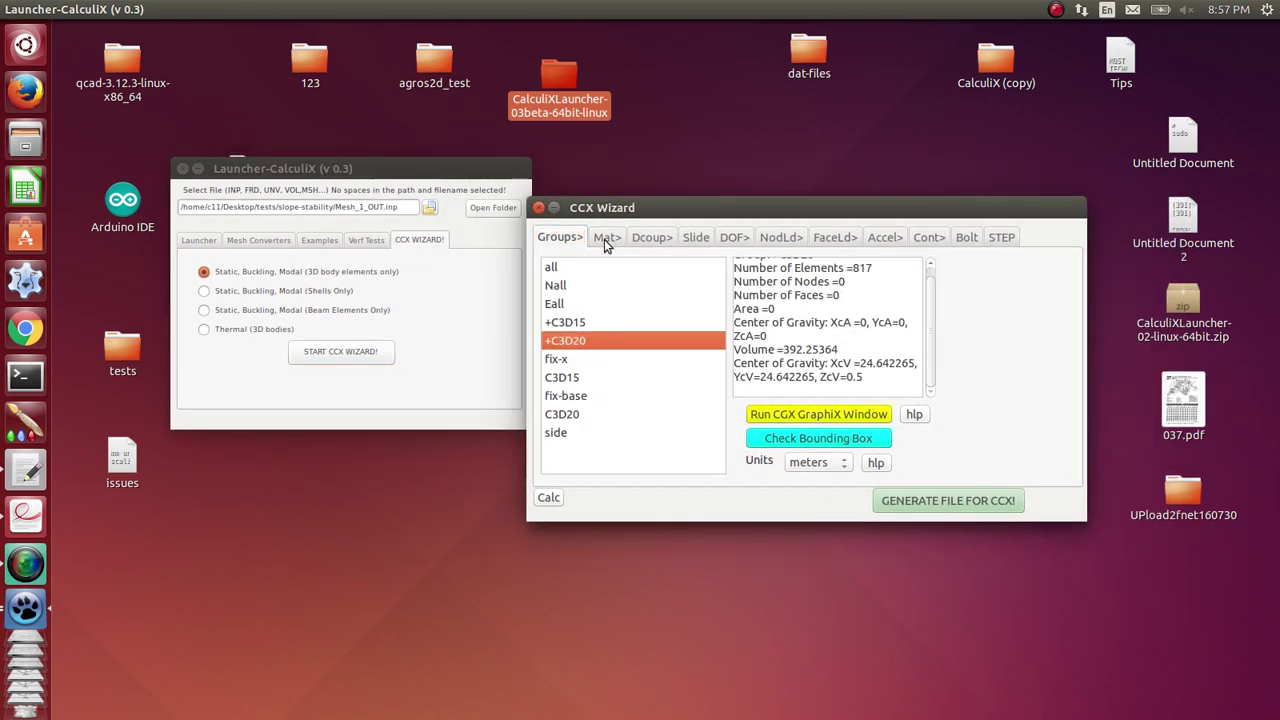
# Step: Show the wizard's material settings, and read the note about the elastic material in the Tips file in gedit
pyautogui.click(606, 238)
pyautogui.click(25, 470)
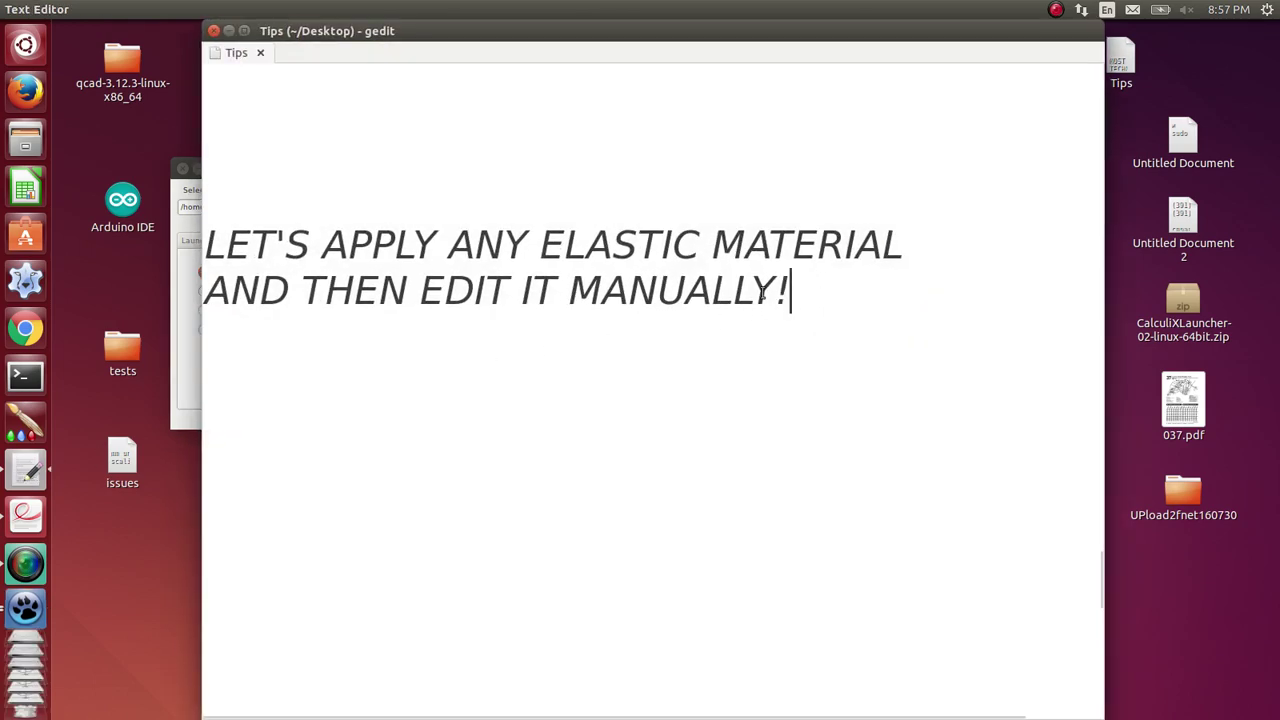
pyautogui.moveTo(790, 291); pyautogui.dragTo(204, 244)
pyautogui.click(588, 392)
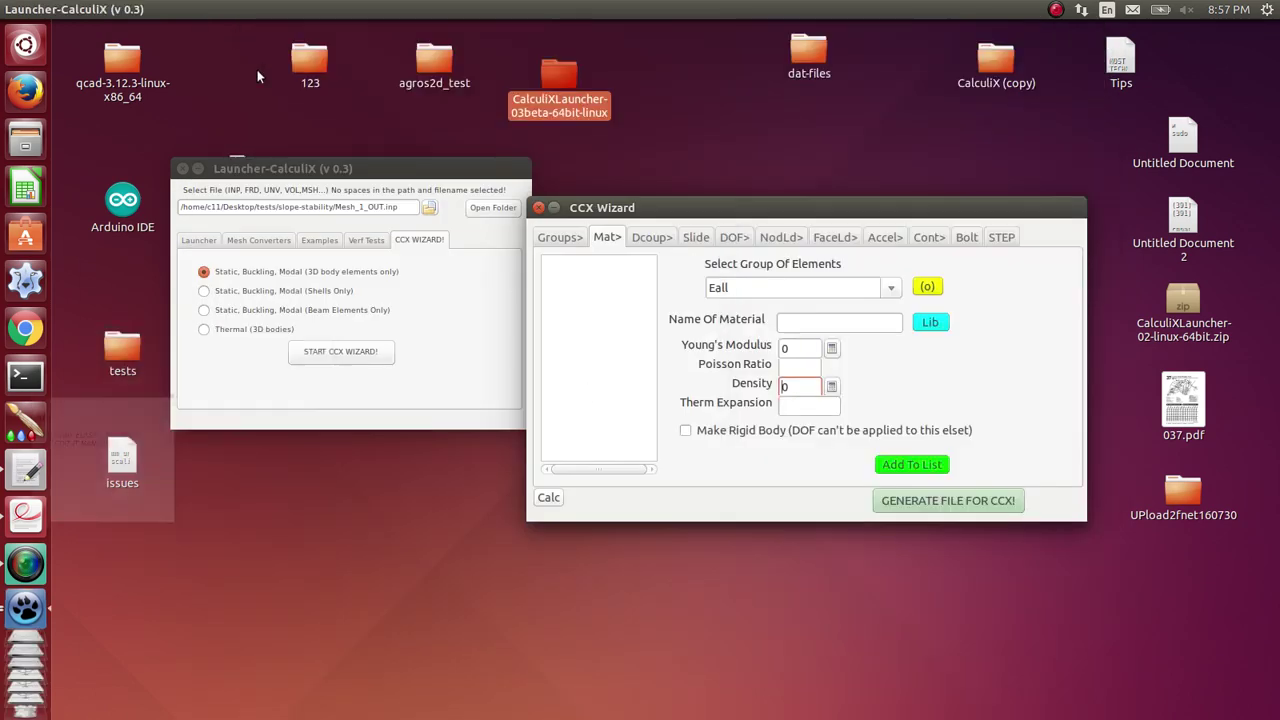
pyautogui.click(229, 31)
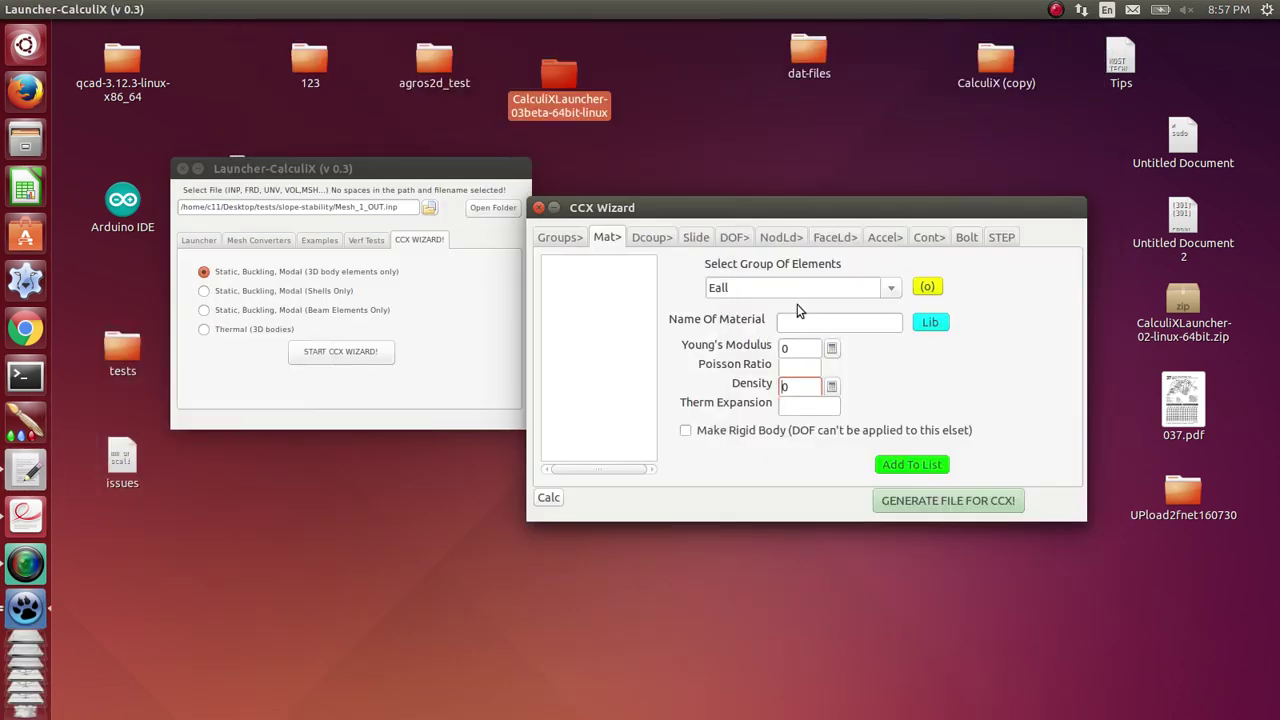
# Step: Assign the library material absplastic to the element group Eall and add it to the material list
pyautogui.click(926, 322)
pyautogui.doubleClick(688, 401)
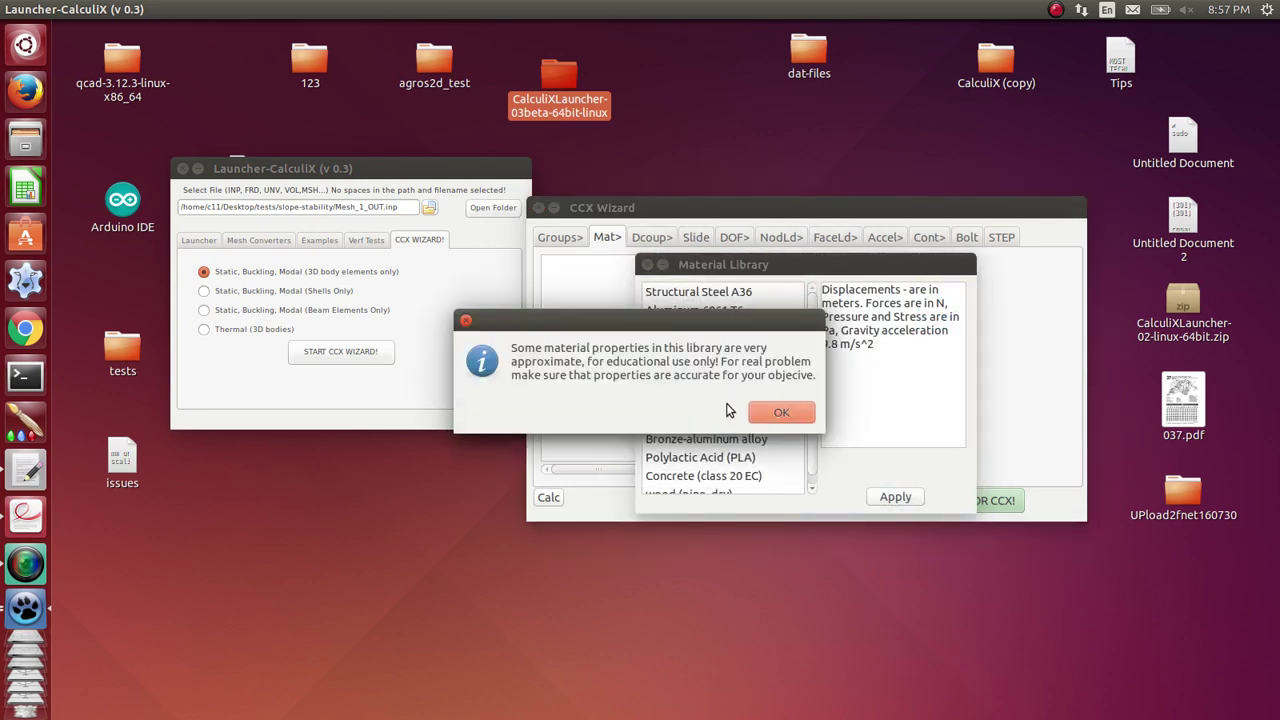
pyautogui.click(772, 410)
pyautogui.click(912, 465)
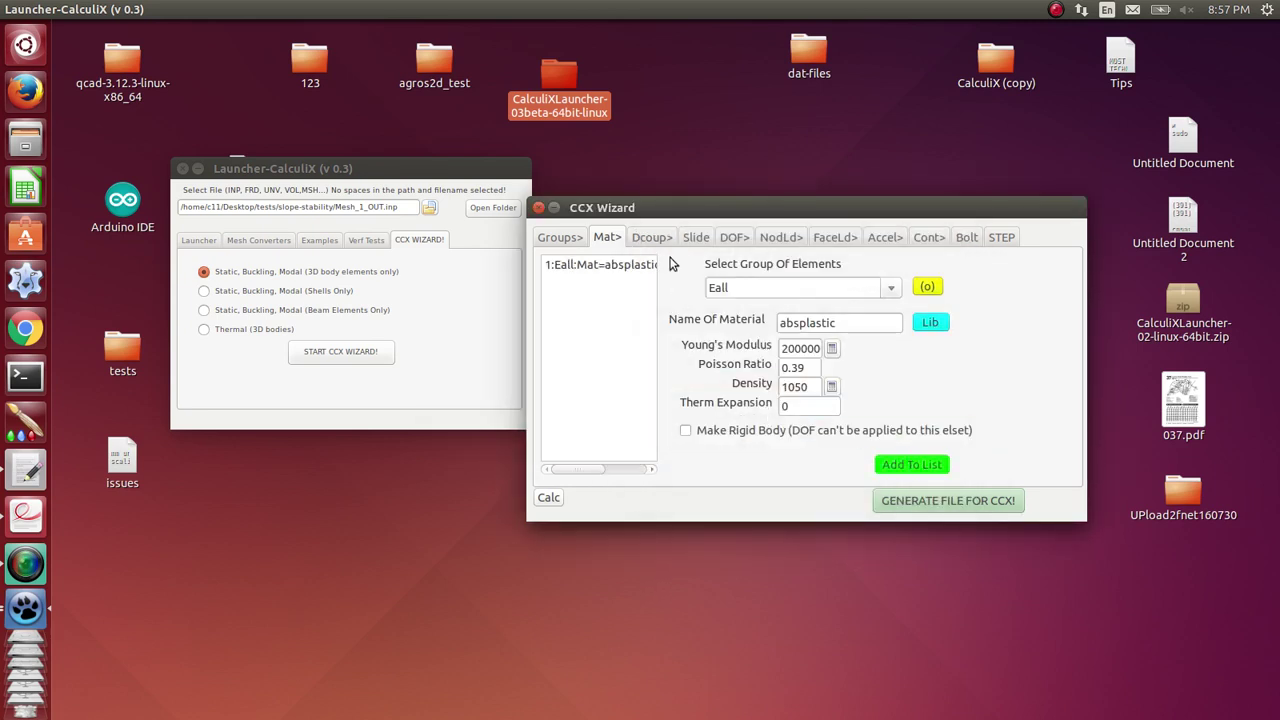
# Step: Choose the fix-x node group for a DOF constraint and preview its nodes in CalculiX Graphix
pyautogui.click(736, 238)
pyautogui.click(867, 289)
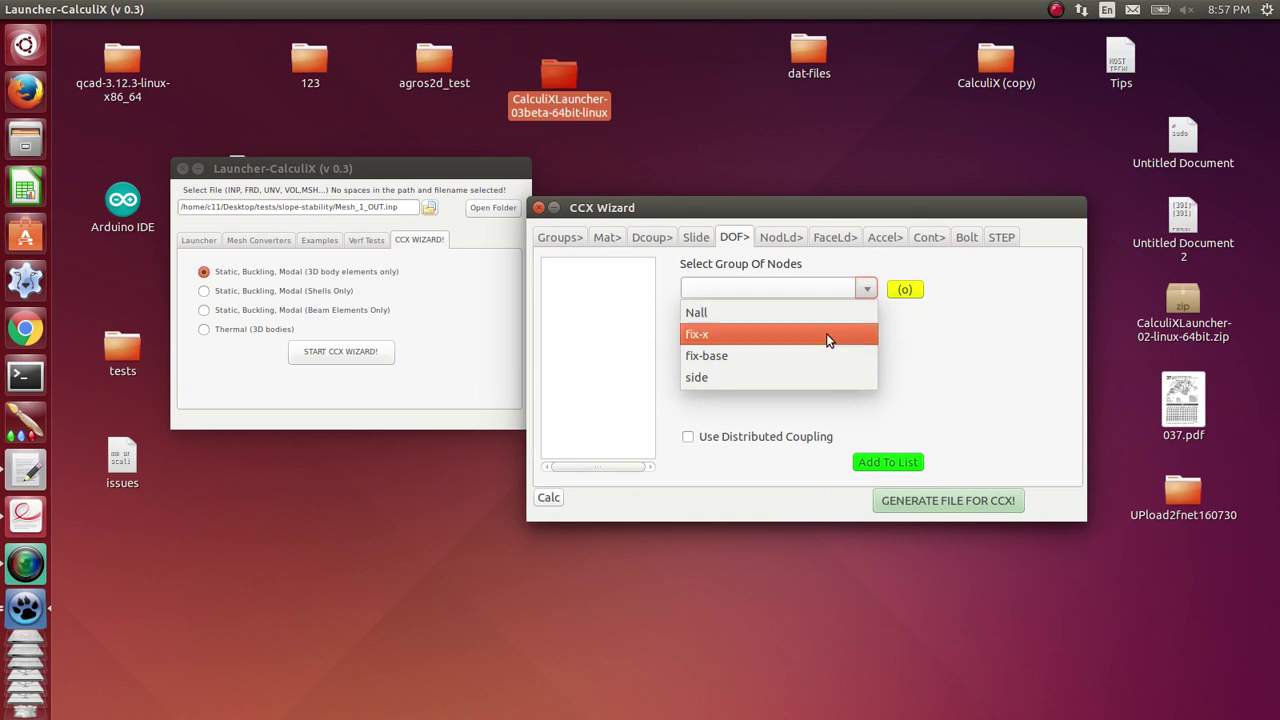
pyautogui.click(811, 341)
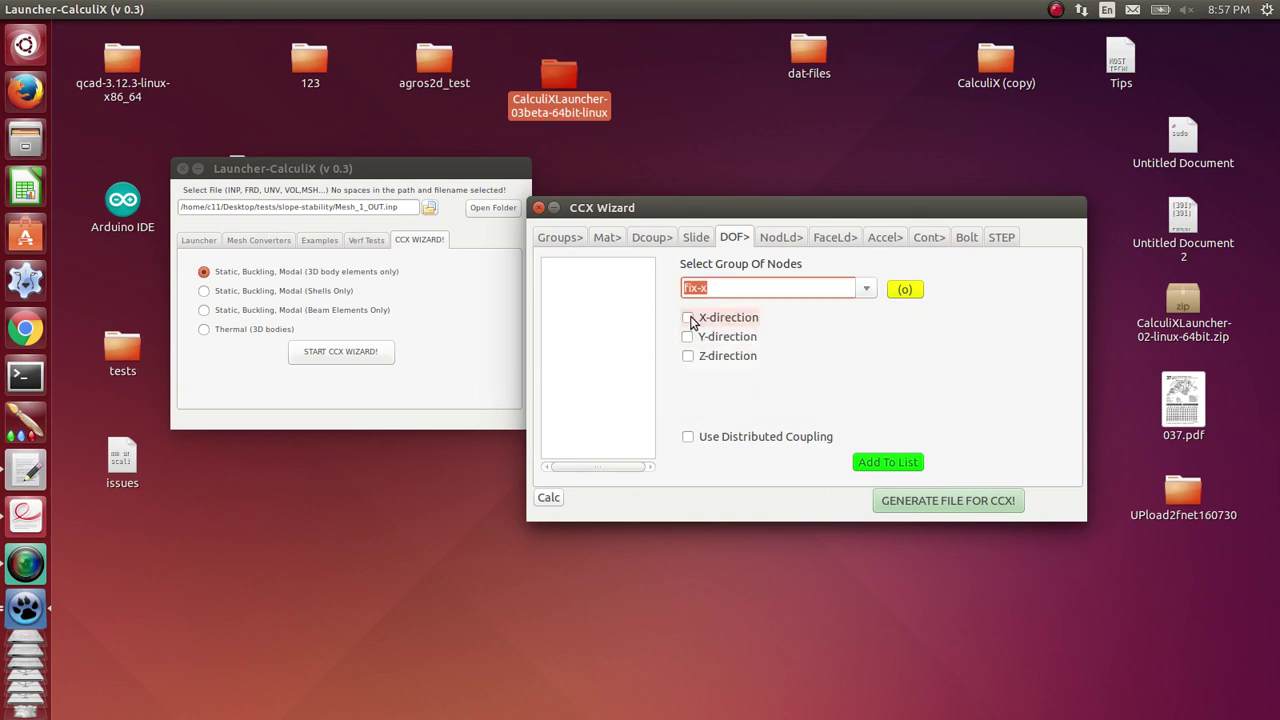
pyautogui.click(906, 291)
pyautogui.moveTo(471, 406)
pyautogui.mouseDown()
pyautogui.moveTo(494, 229)
pyautogui.moveTo(466, 366)
pyautogui.moveTo(423, 372)
pyautogui.moveTo(395, 415)
pyautogui.moveTo(211, 444)
pyautogui.mouseUp()
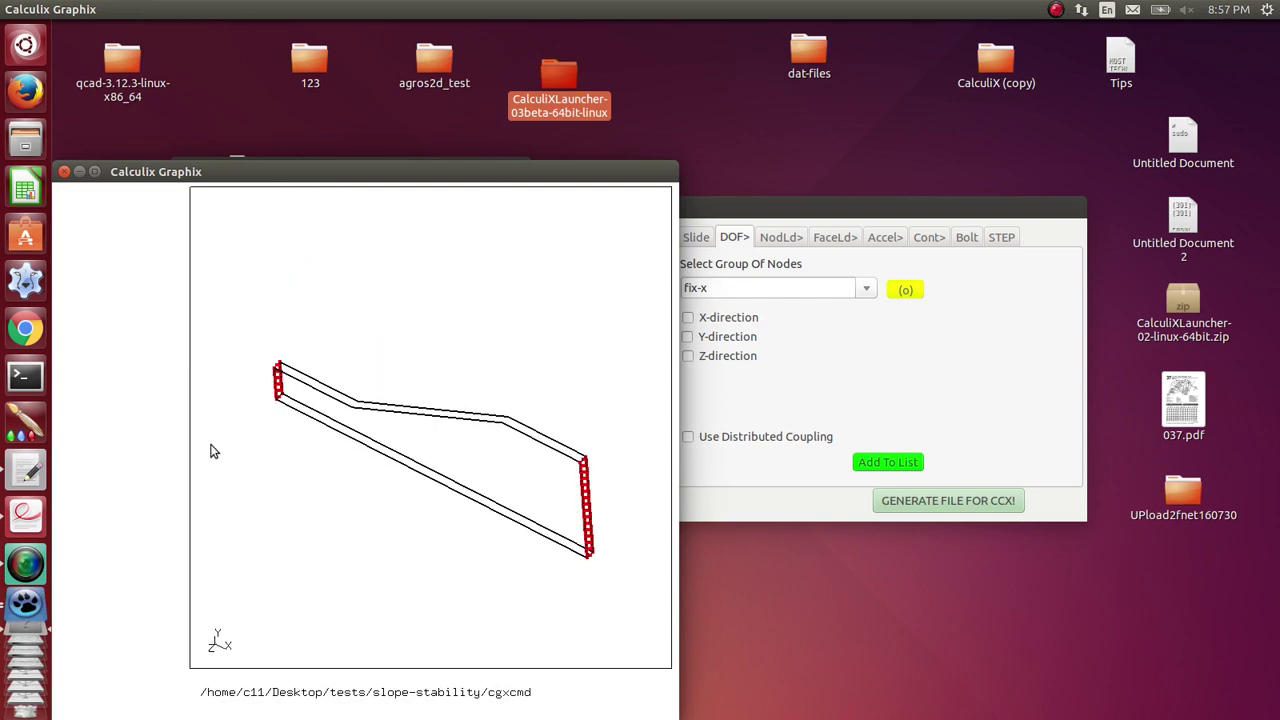
pyautogui.click(117, 395)
pyautogui.click(158, 517)
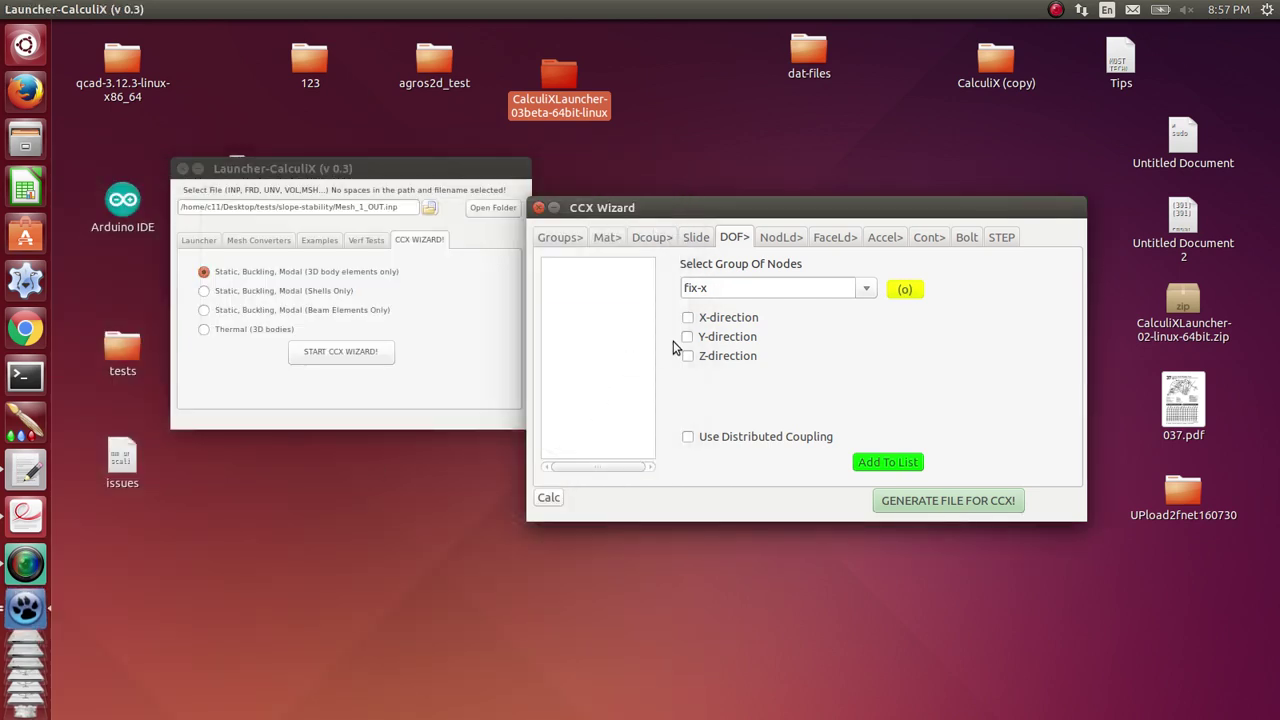
# Step: Constrain fix-x to 0 in the X and Z directions and add the constraint to the list
pyautogui.click(688, 318)
pyautogui.click(688, 356)
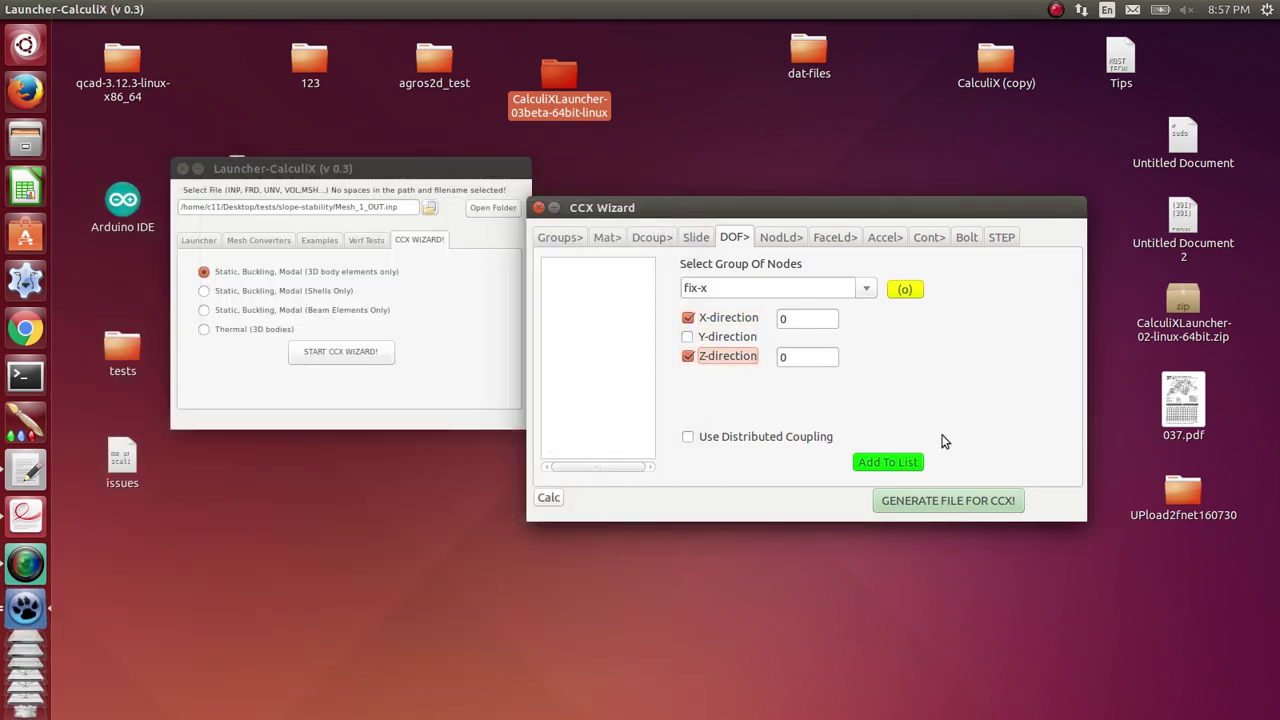
pyautogui.click(907, 462)
# Step: Constrain the fix-base node group to 0 in the X, Y and Z directions, preview its nodes, and add the constraint to the list
pyautogui.click(866, 291)
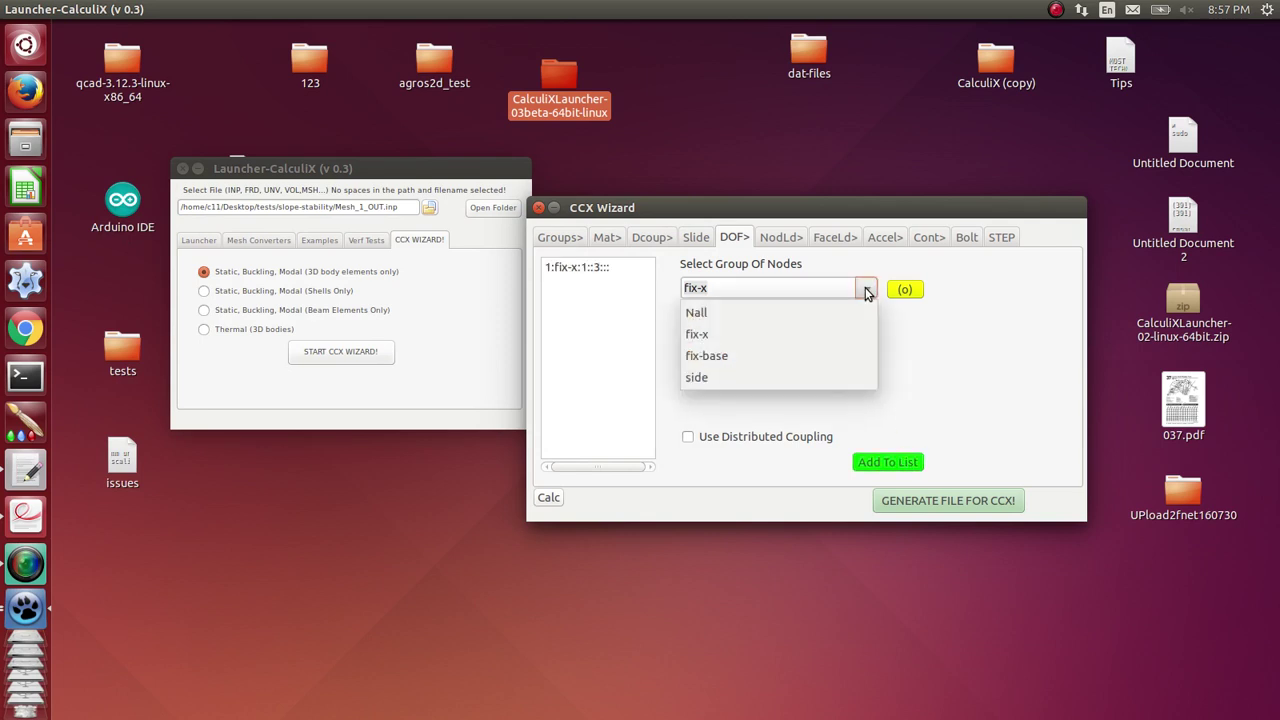
pyautogui.click(803, 357)
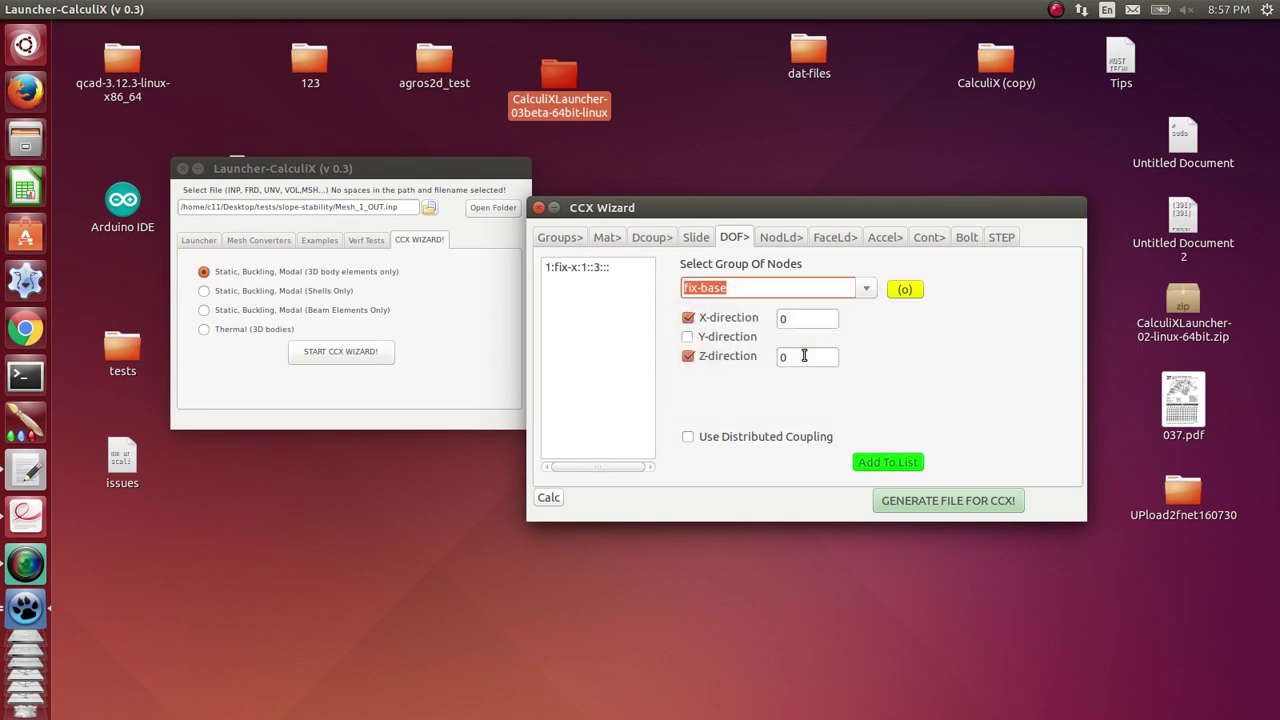
pyautogui.click(688, 337)
pyautogui.click(903, 290)
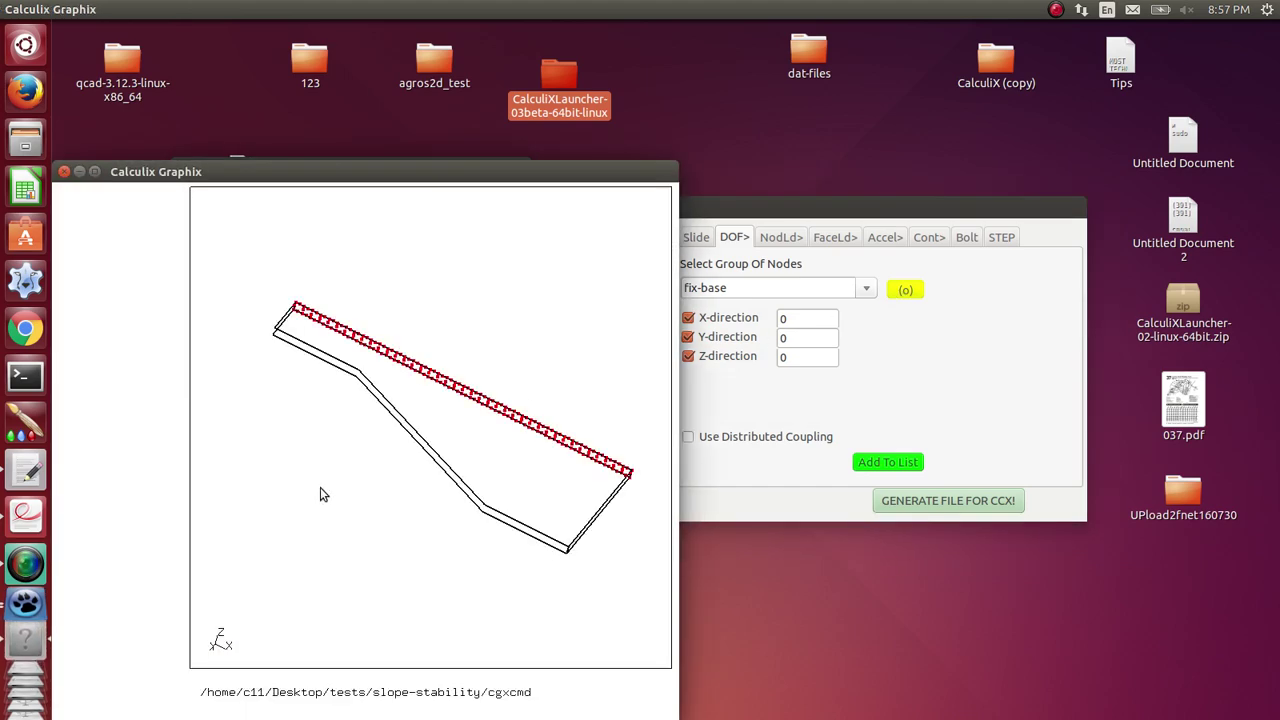
pyautogui.moveTo(323, 491); pyautogui.dragTo(534, 289)
pyautogui.click(160, 371)
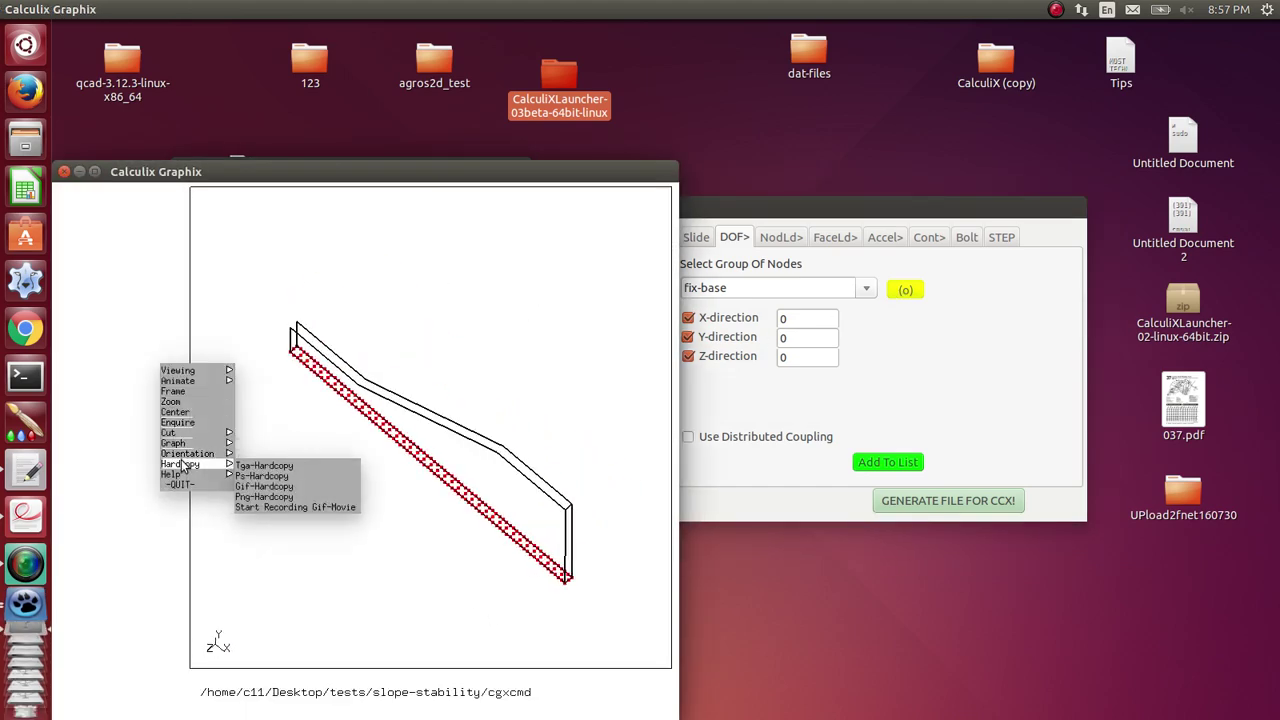
pyautogui.click(180, 489)
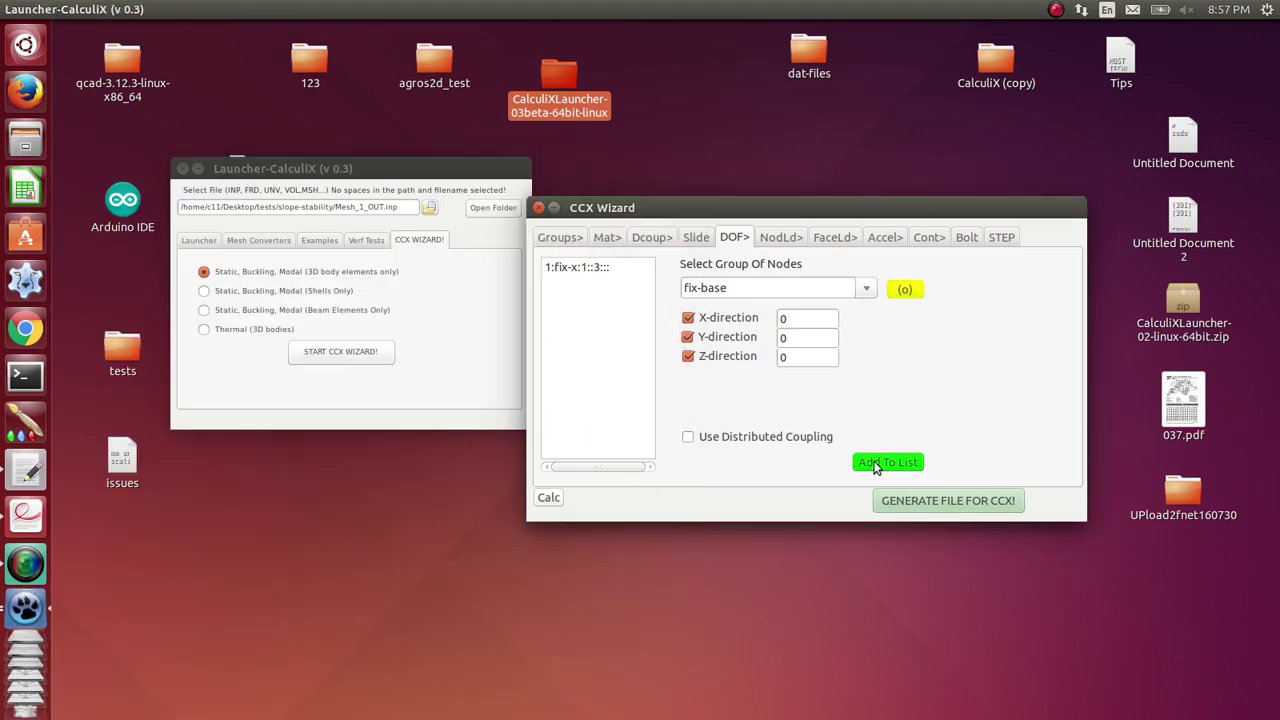
pyautogui.click(876, 463)
# Step: Choose the side node group, constrain it to 0 in the Z direction only, and preview its nodes in CalculiX Graphix
pyautogui.click(862, 294)
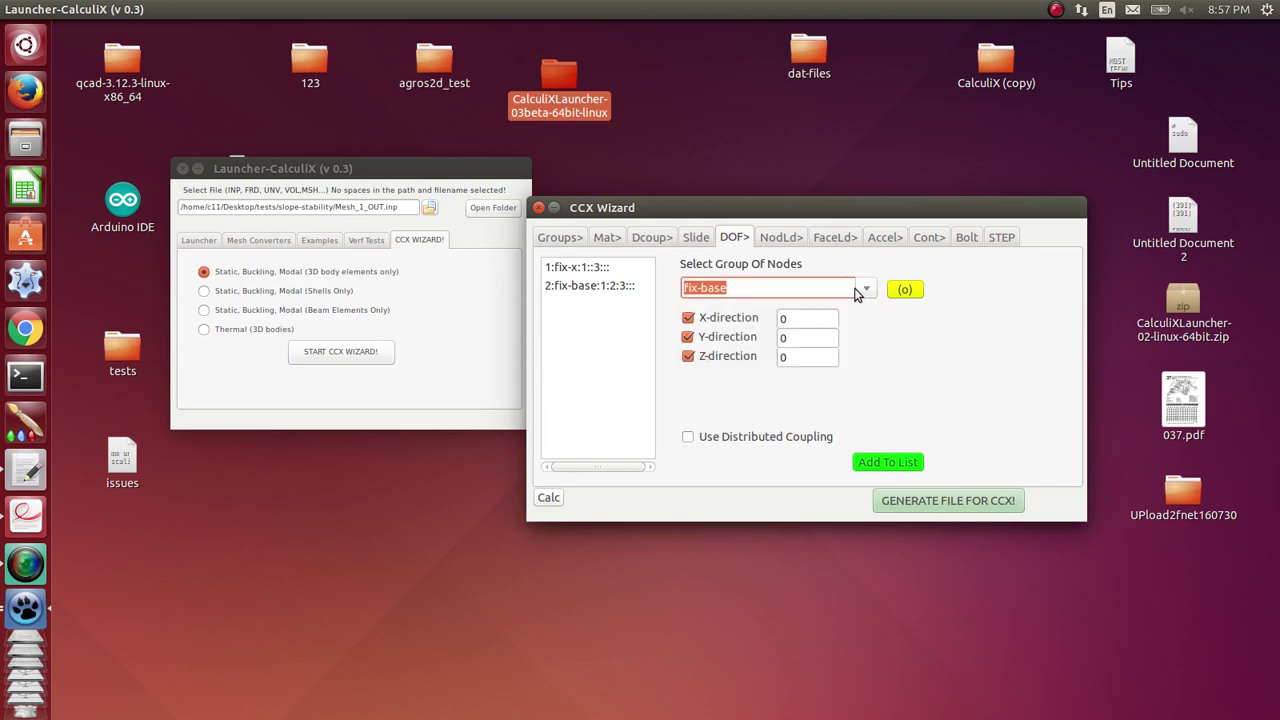
pyautogui.click(862, 290)
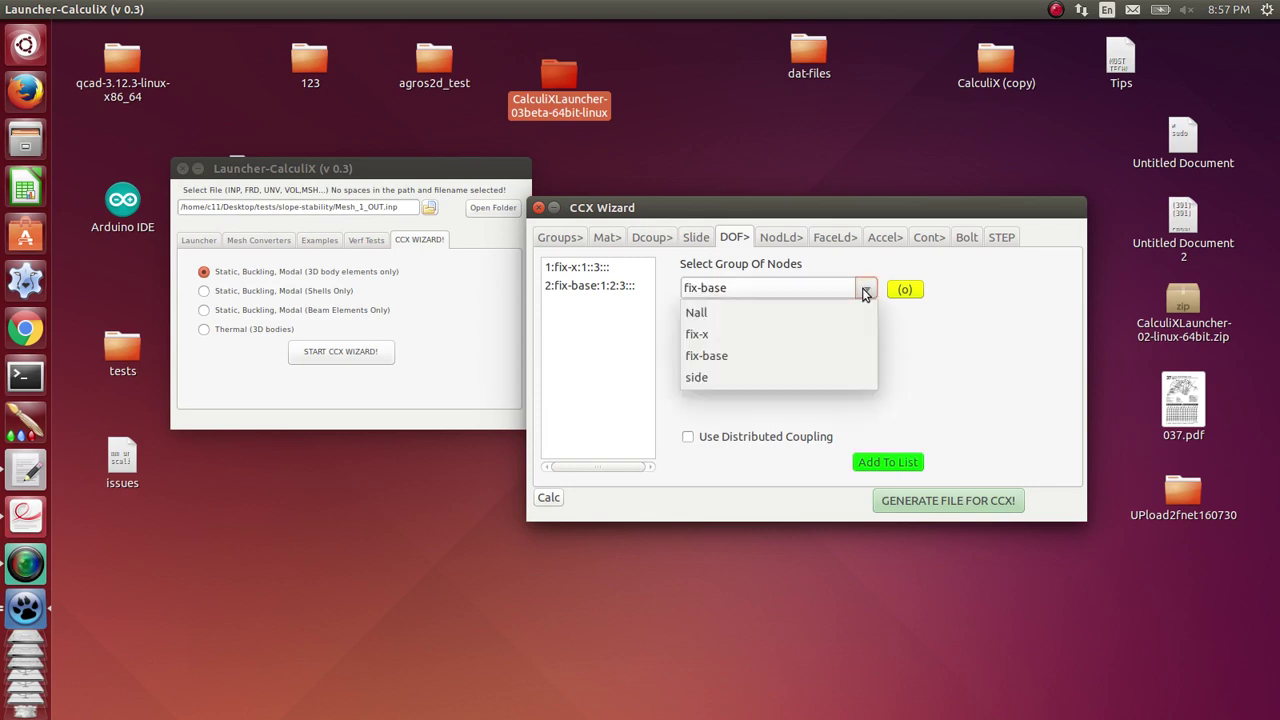
pyautogui.click(790, 373)
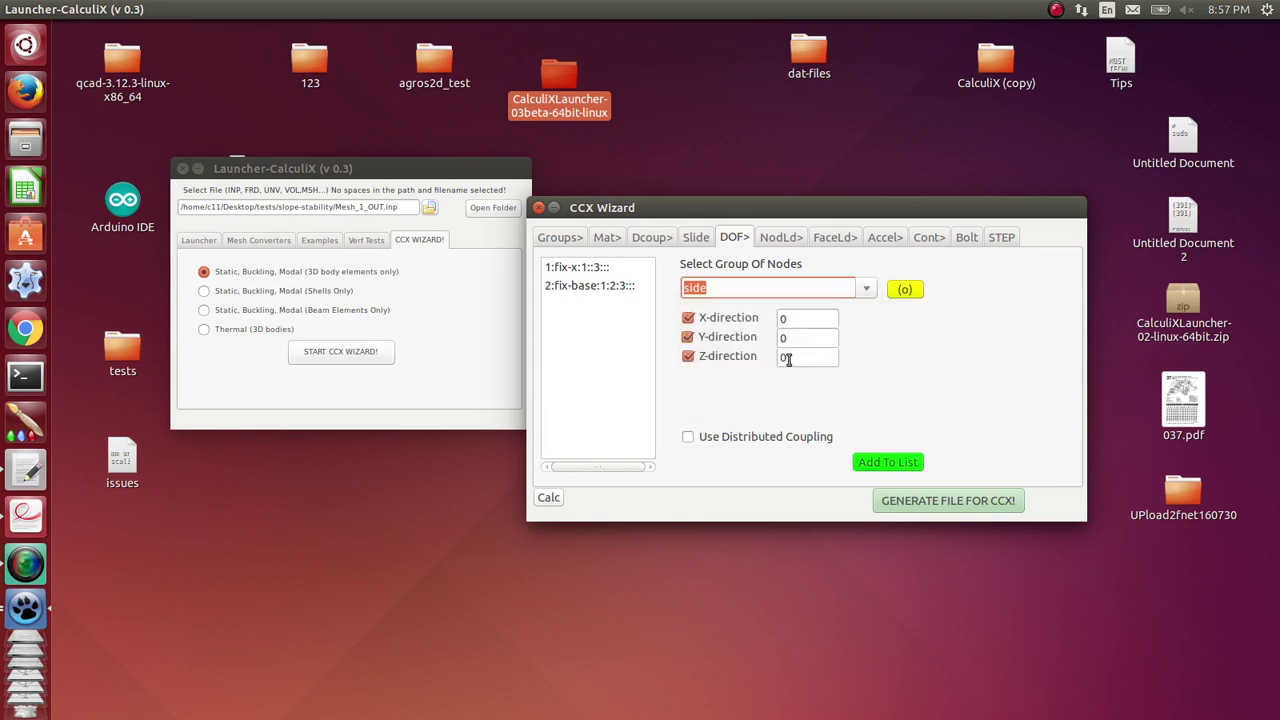
pyautogui.click(688, 337)
pyautogui.click(688, 318)
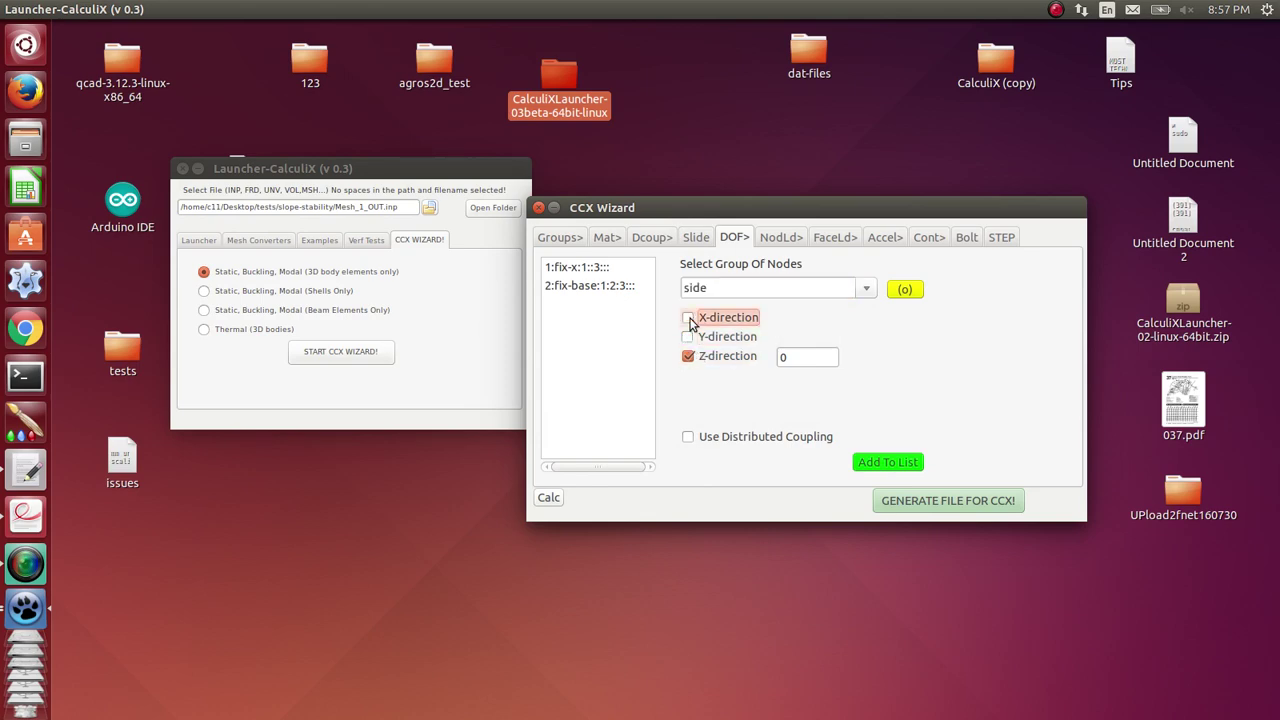
pyautogui.click(900, 296)
pyautogui.moveTo(394, 477); pyautogui.dragTo(473, 452)
pyautogui.moveTo(457, 540); pyautogui.dragTo(437, 543)
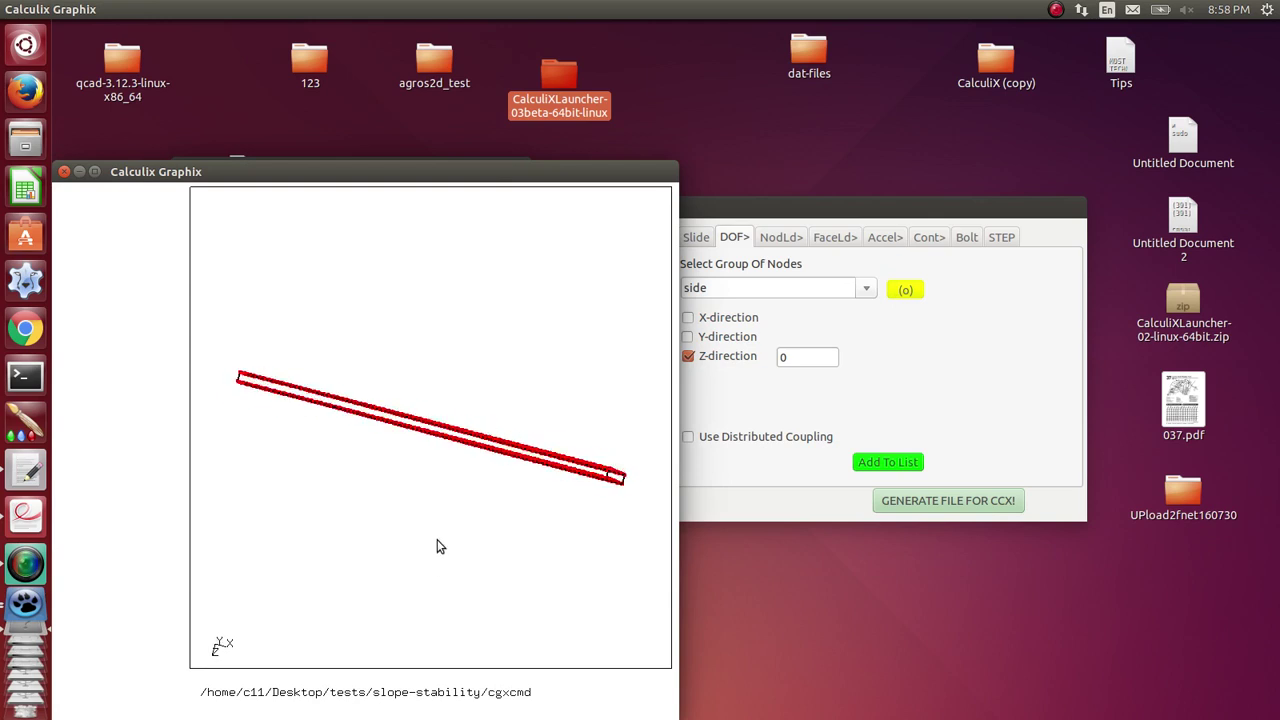
pyautogui.click(121, 397)
pyautogui.click(138, 514)
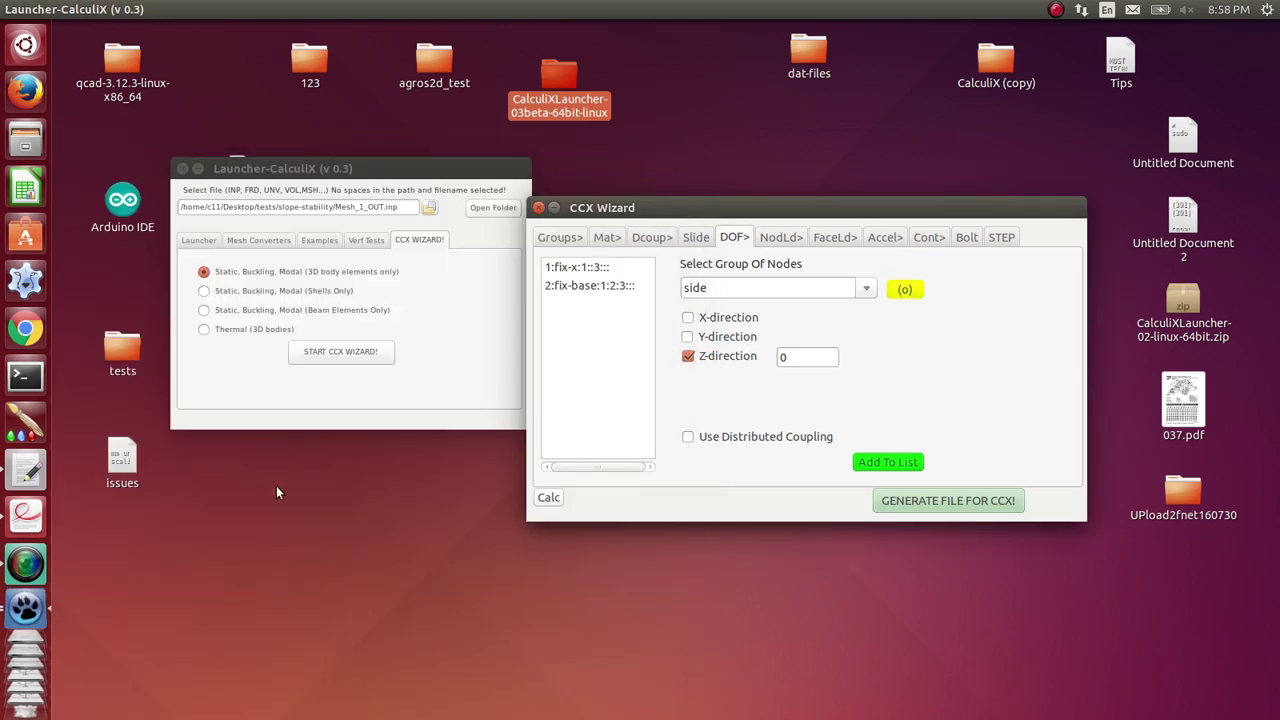
# Step: Add the side constraint to the list and delete its duplicate entries 4 and 5
pyautogui.click(884, 463)
pyautogui.click(884, 463)
pyautogui.click(884, 463)
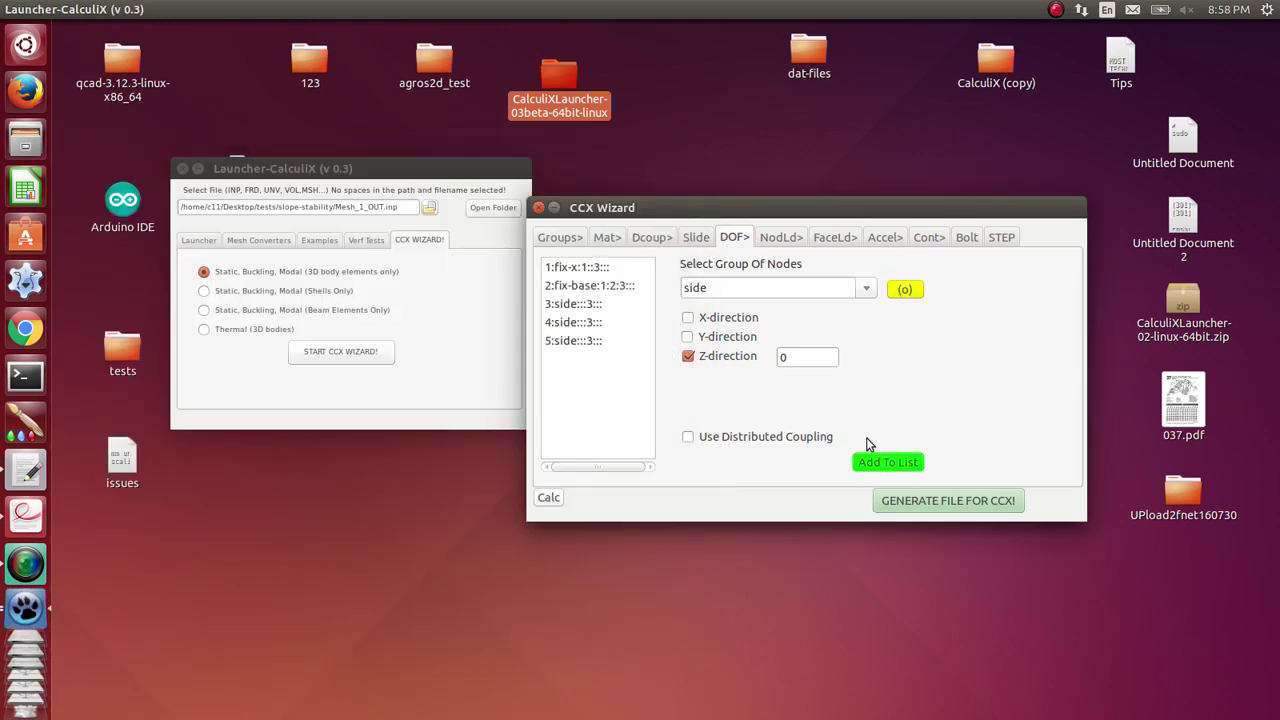
pyautogui.click(584, 342)
pyautogui.rightClick(584, 343)
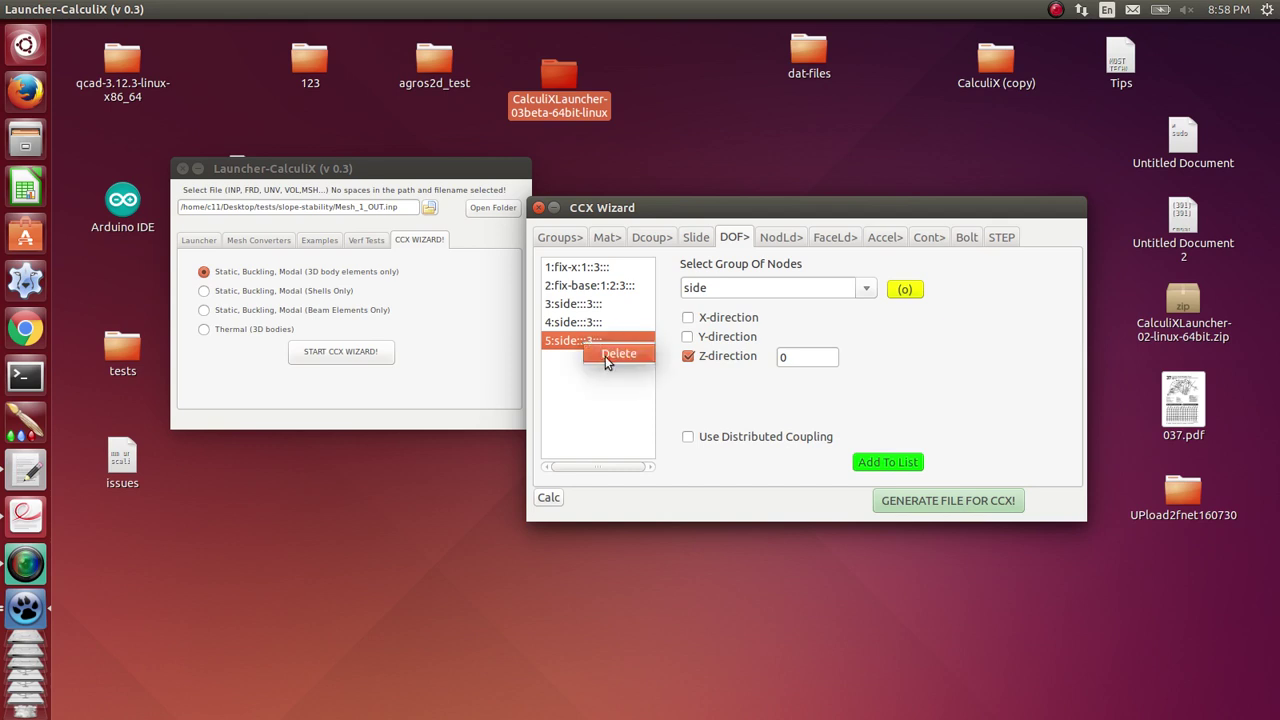
pyautogui.click(605, 355)
pyautogui.rightClick(596, 324)
pyautogui.click(604, 336)
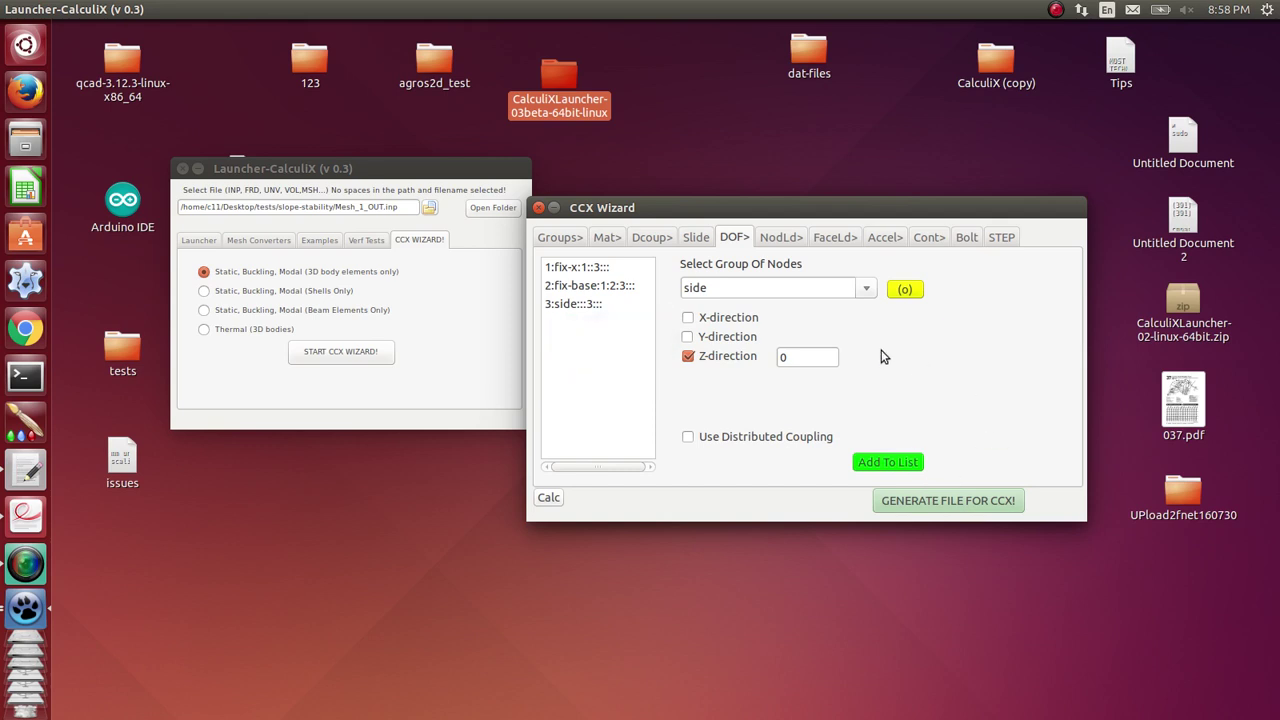
# Step: Preview the element group Eall, apply gravity of 9.81 to it with vector Y set to -1, and add the load to the list
pyautogui.click(884, 238)
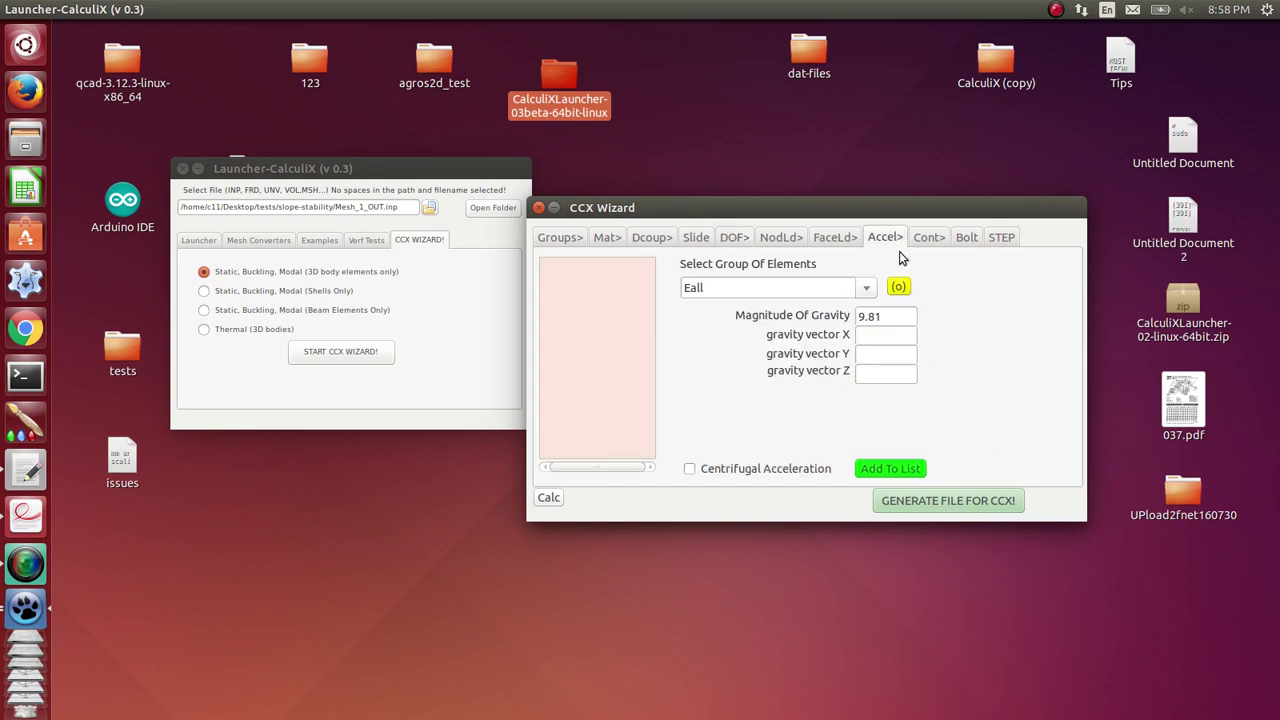
pyautogui.click(899, 288)
pyautogui.moveTo(542, 302); pyautogui.dragTo(517, 234)
pyautogui.click(167, 388)
pyautogui.moveTo(192, 465)
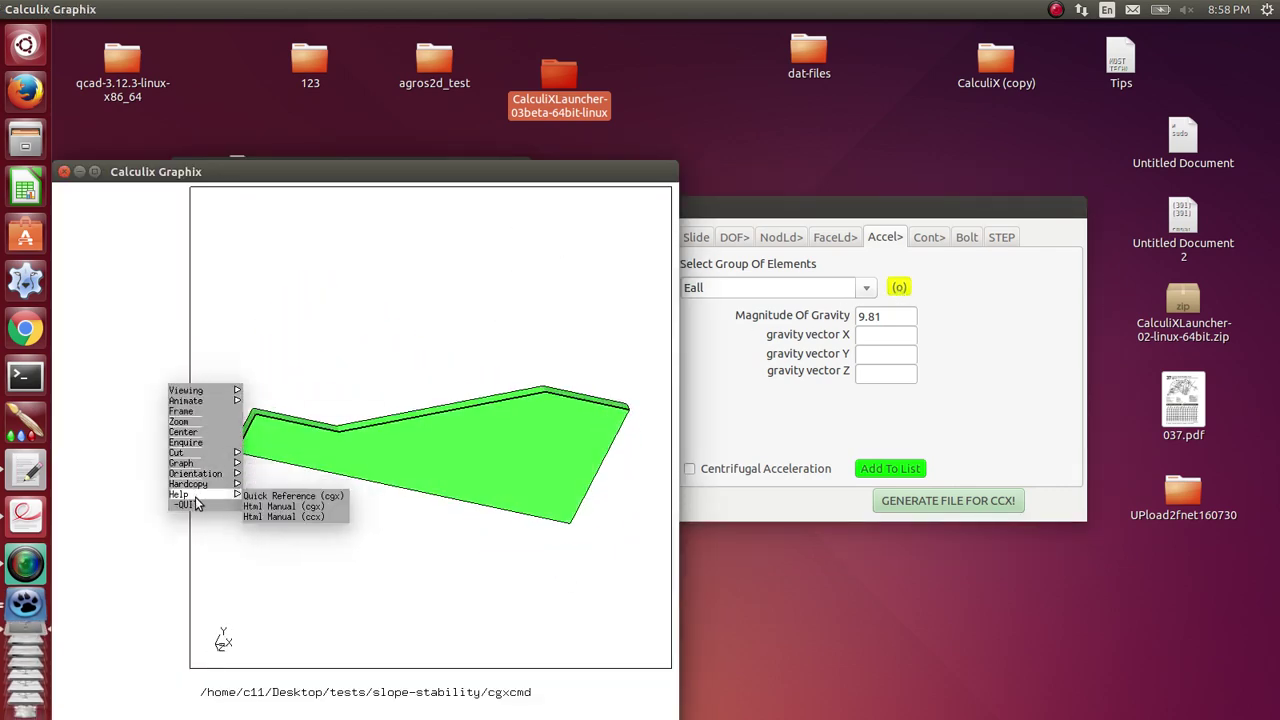
pyautogui.click(187, 504)
pyautogui.click(882, 359)
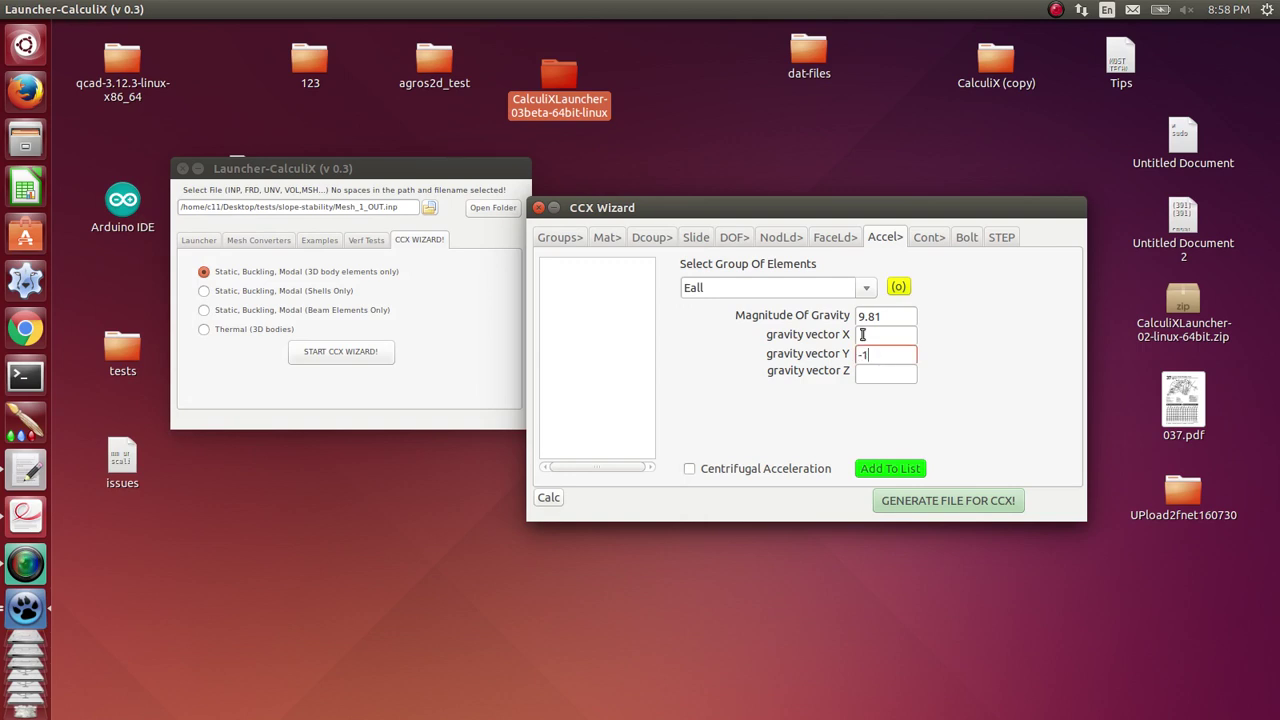
pyautogui.click(888, 469)
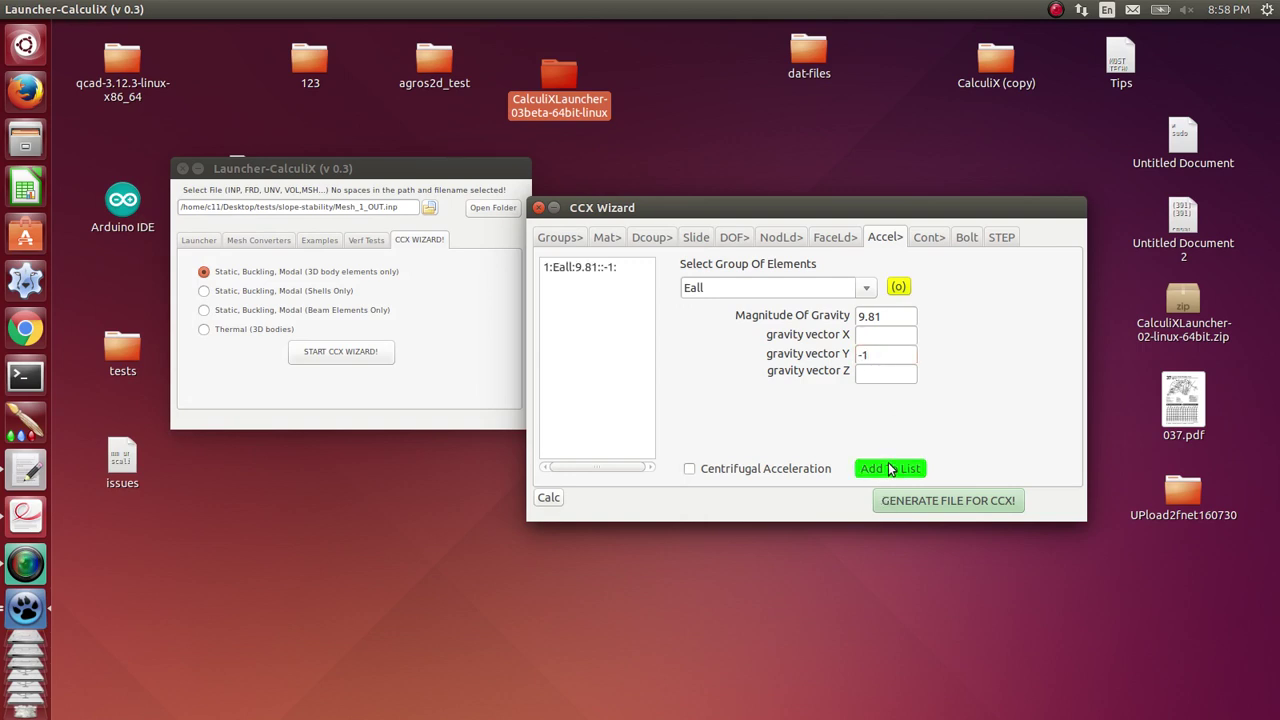
# Step: Turn on NLGEOM for the static analysis step and generate the input files for CCX
pyautogui.click(1001, 237)
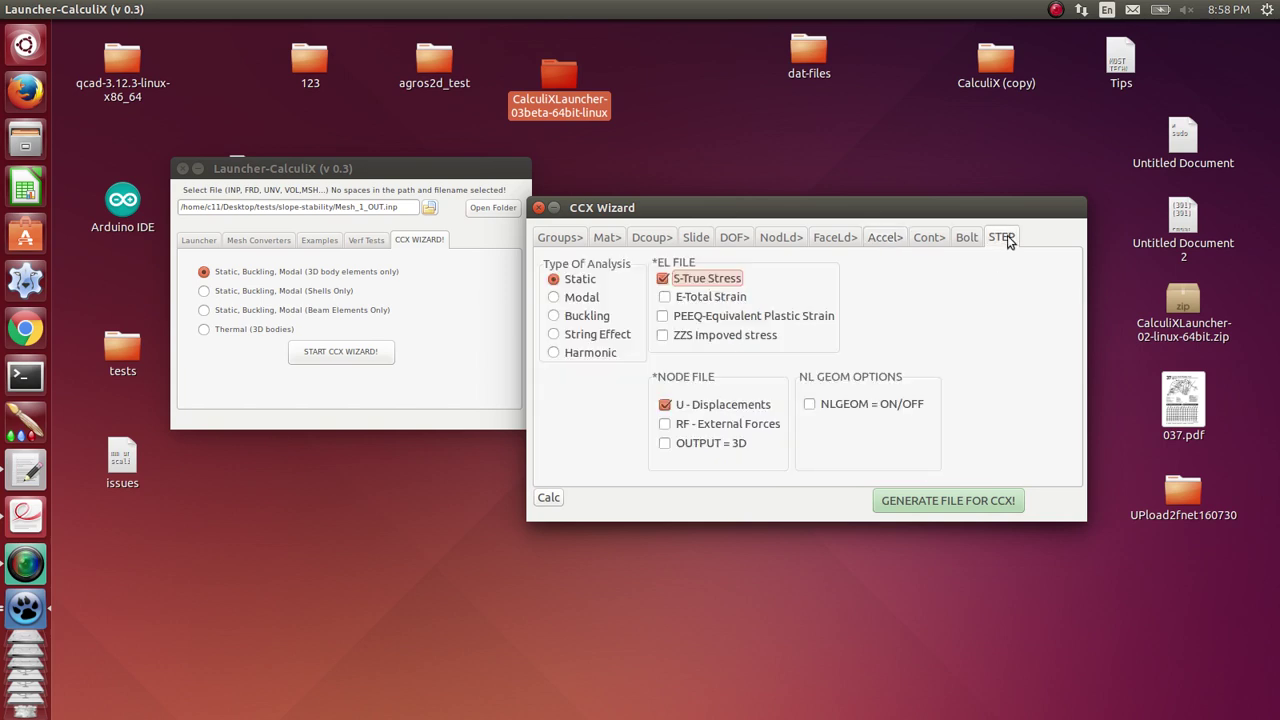
pyautogui.click(825, 404)
pyautogui.click(960, 500)
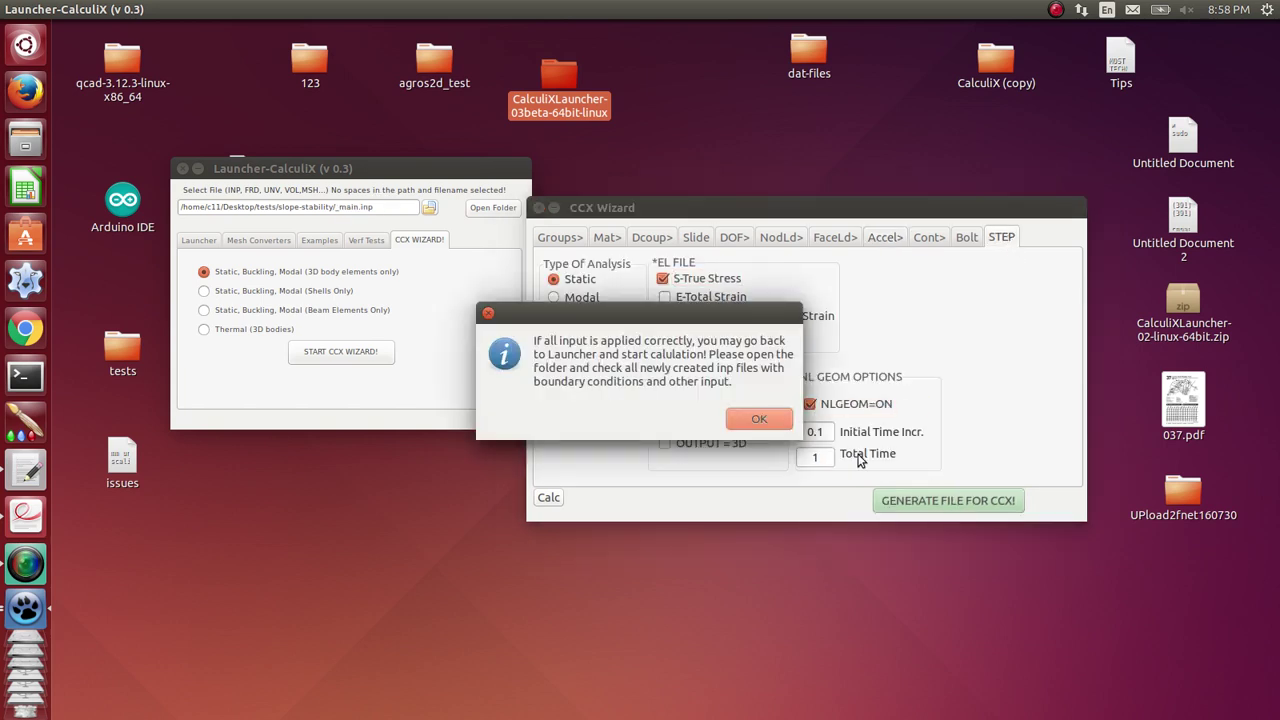
pyautogui.click(759, 419)
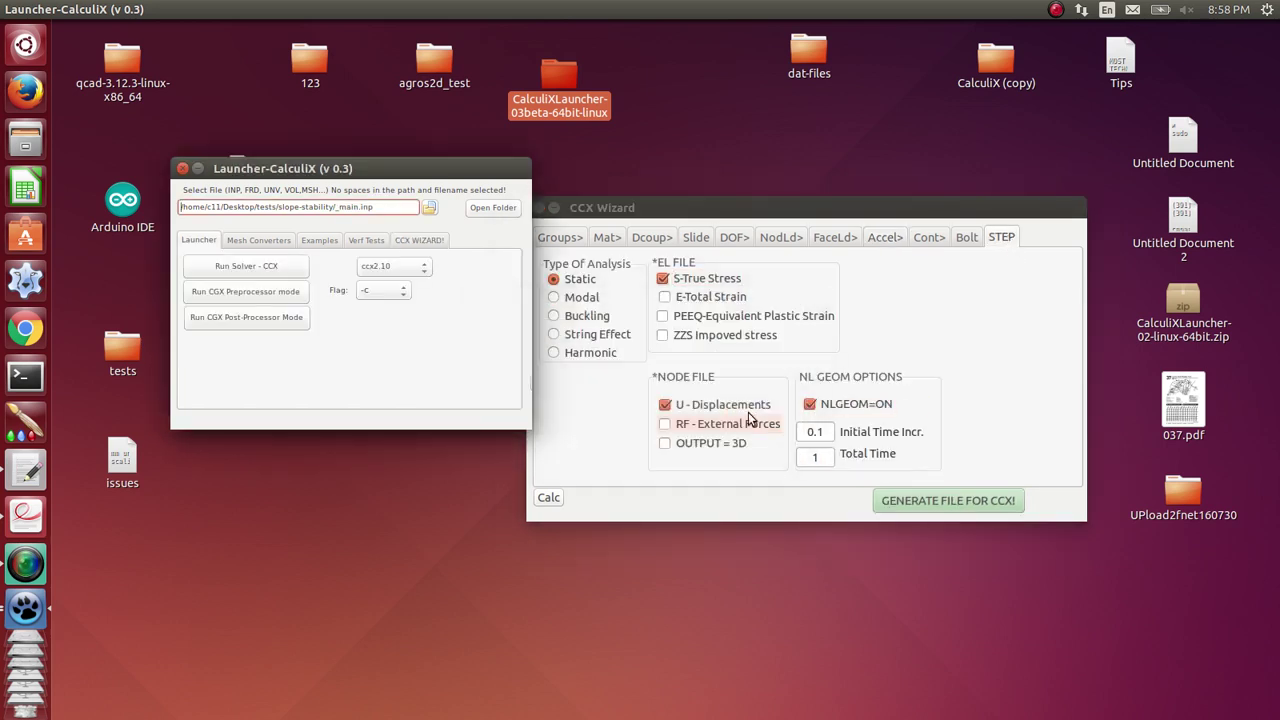
# Step: Show the slope-stability folder, open add_material.inp in the launcher's editor, and arrange the windows so that its text is unobstructed
pyautogui.click(500, 211)
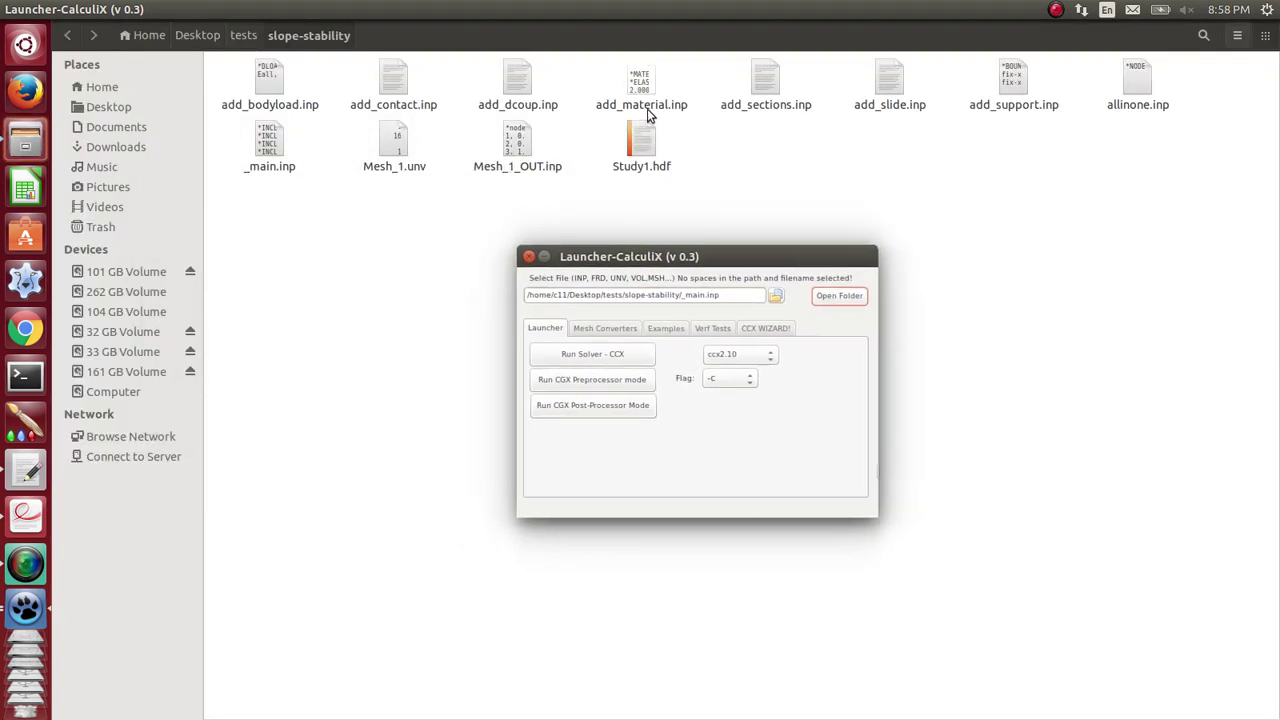
pyautogui.click(776, 296)
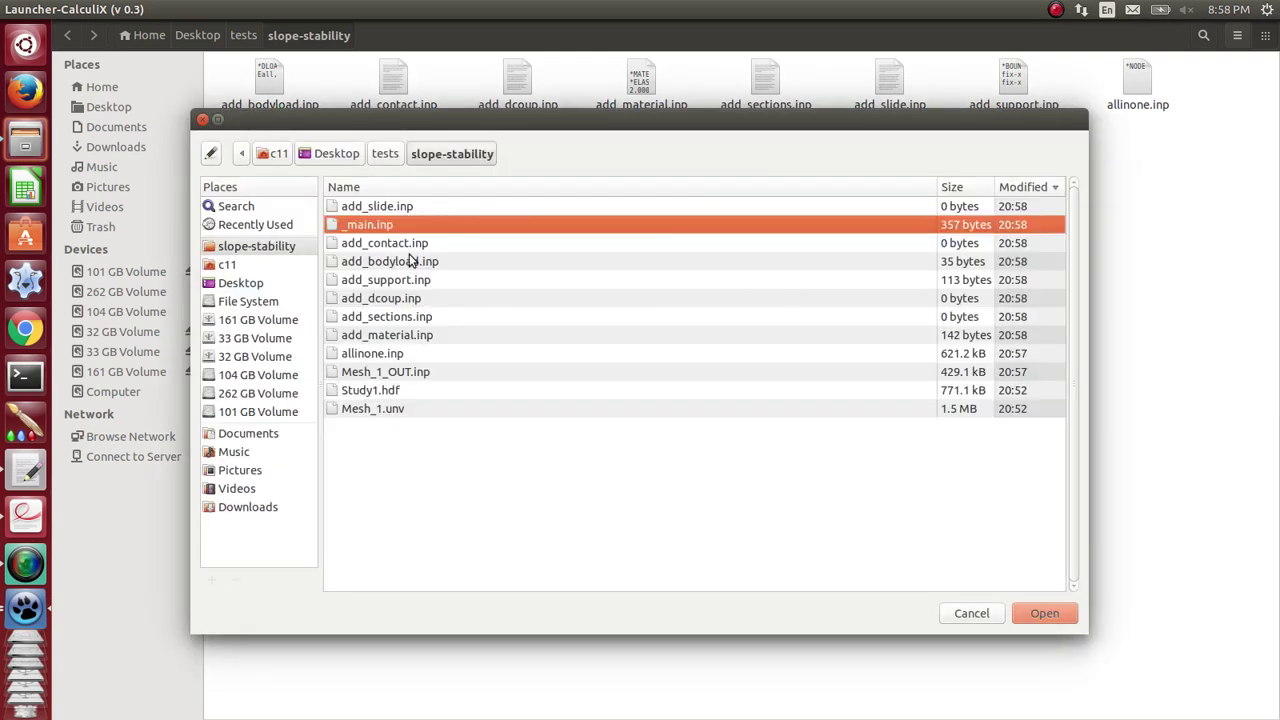
pyautogui.doubleClick(408, 339)
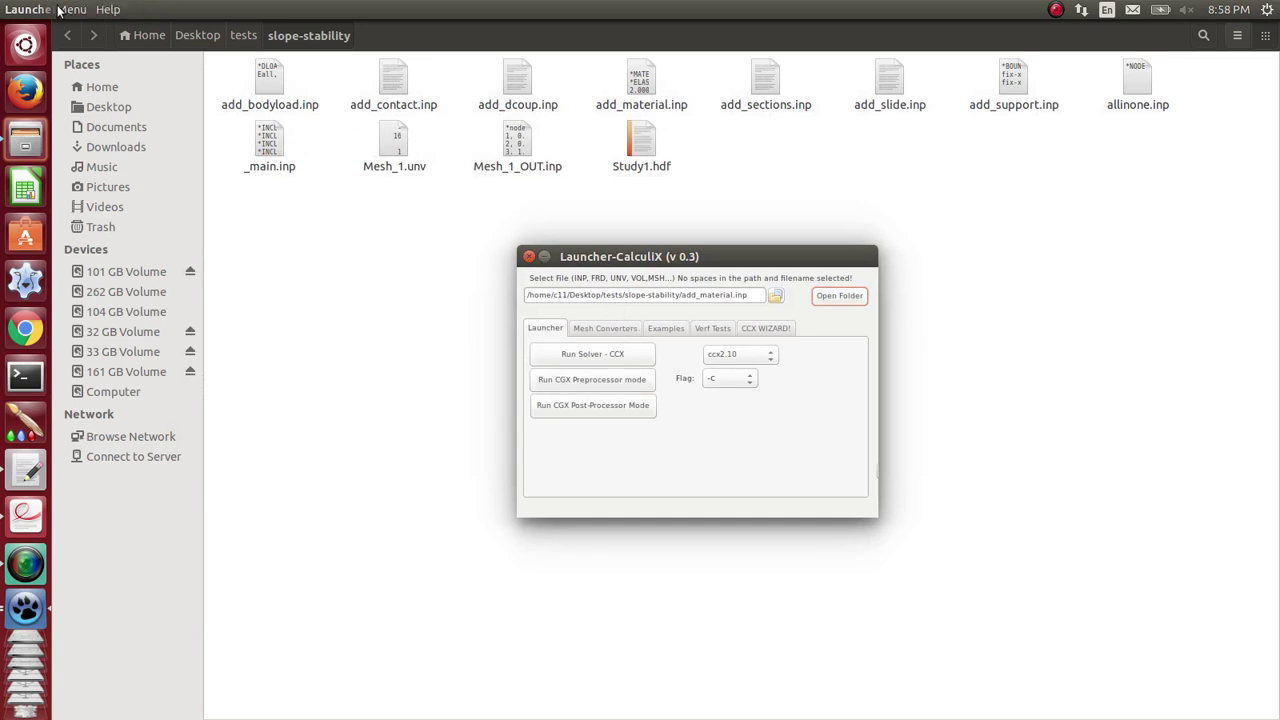
pyautogui.click(76, 10)
pyautogui.click(85, 30)
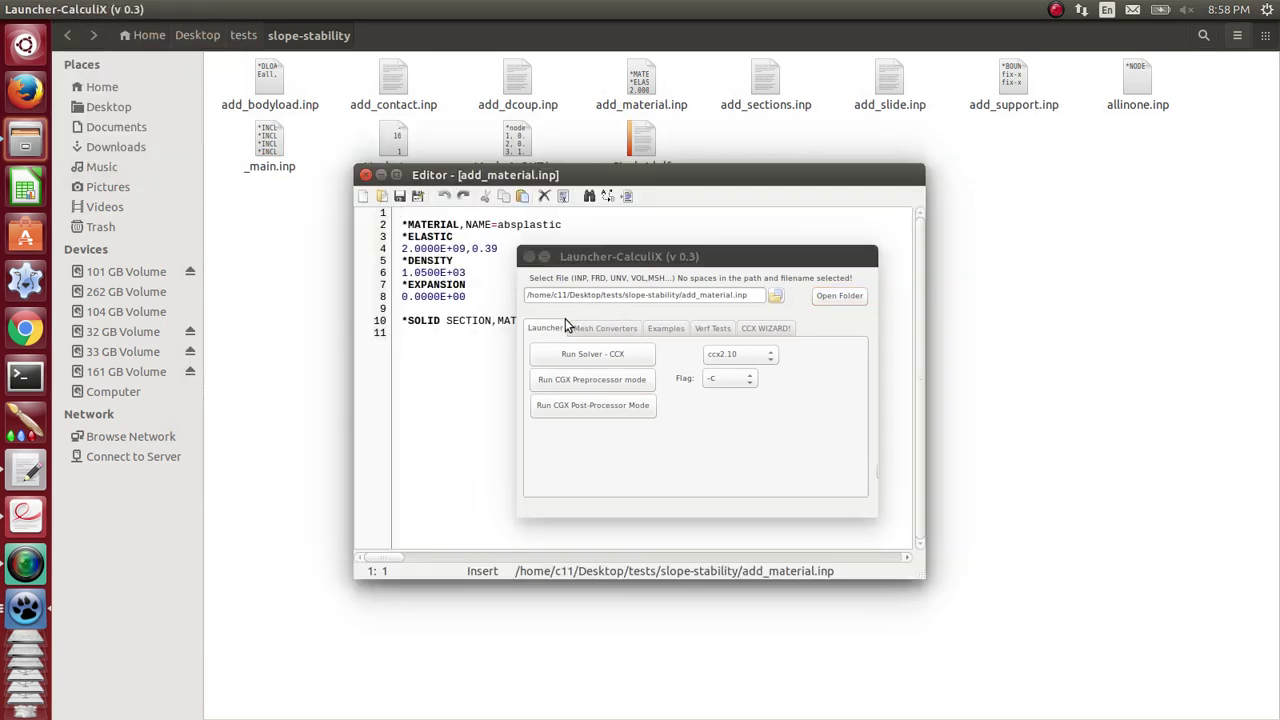
pyautogui.moveTo(708, 263); pyautogui.dragTo(1068, 348)
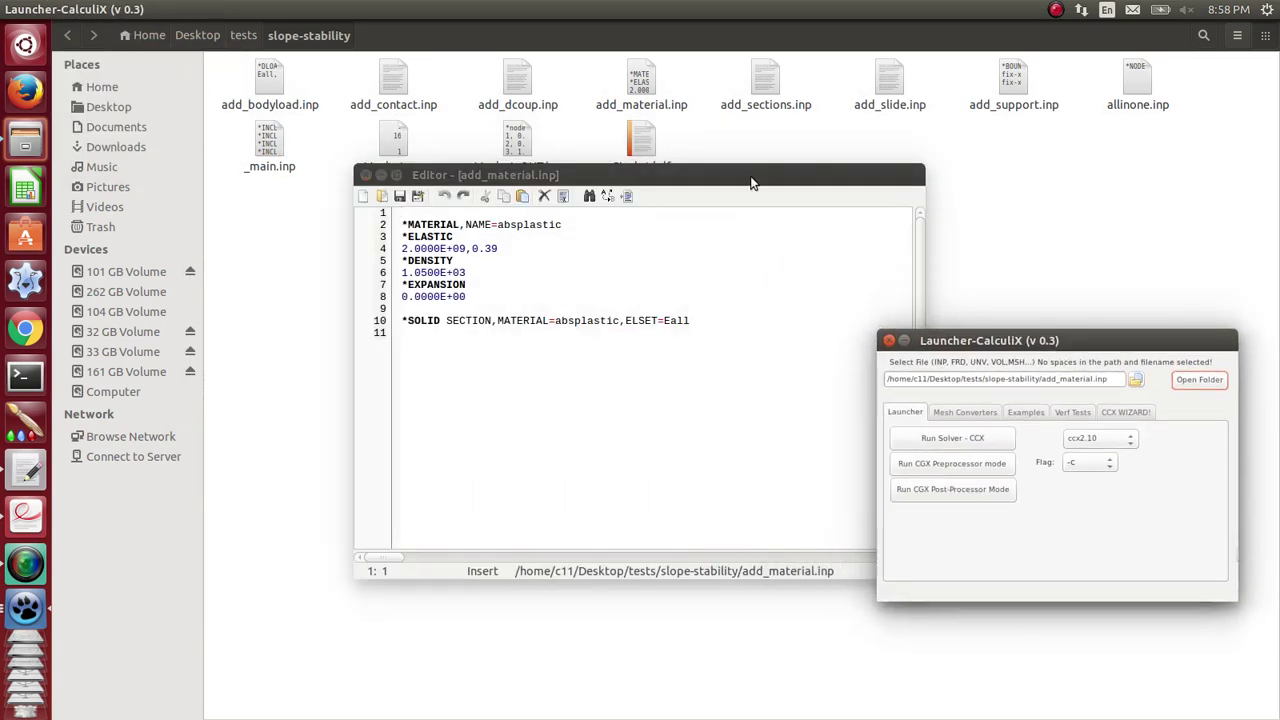
pyautogui.click(605, 236)
pyautogui.moveTo(697, 175); pyautogui.dragTo(599, 208)
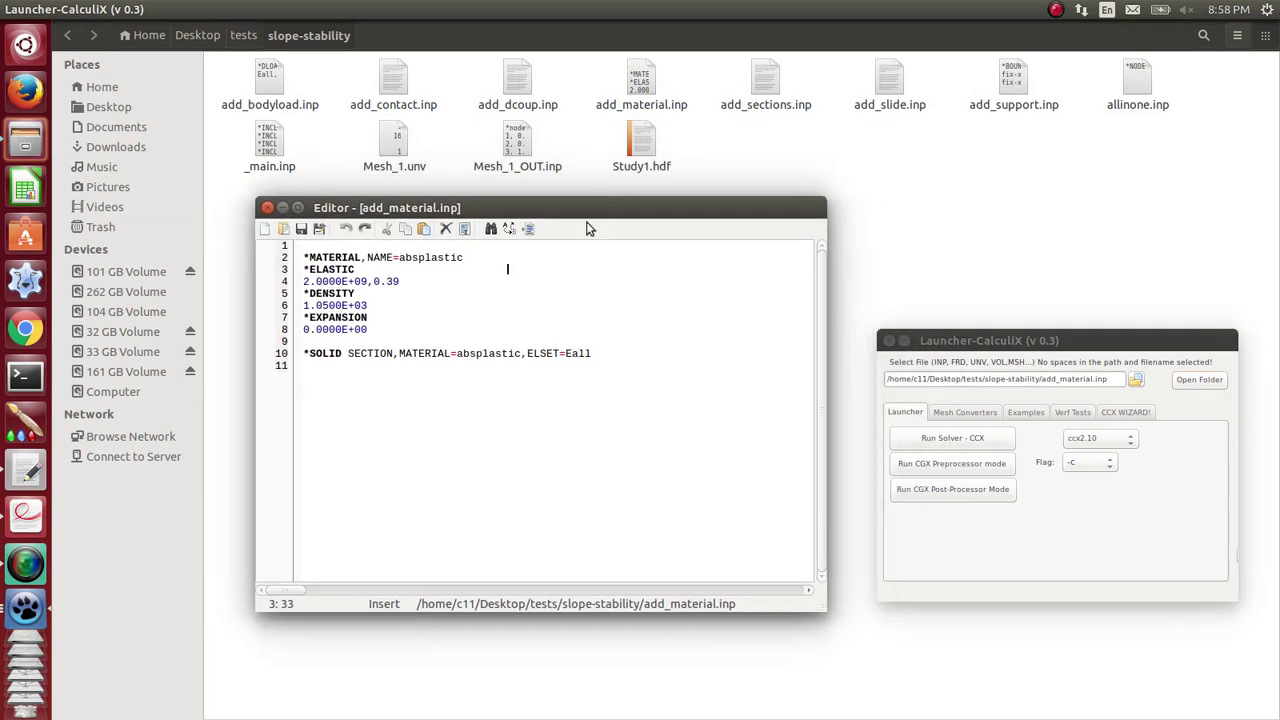
# Step: Insert blank lines after the elastic and density values in add_material.inp and delete the *EXPANSION block
pyautogui.click(408, 284)
pyautogui.press('Return')
pyautogui.press('Return')
pyautogui.click(372, 328)
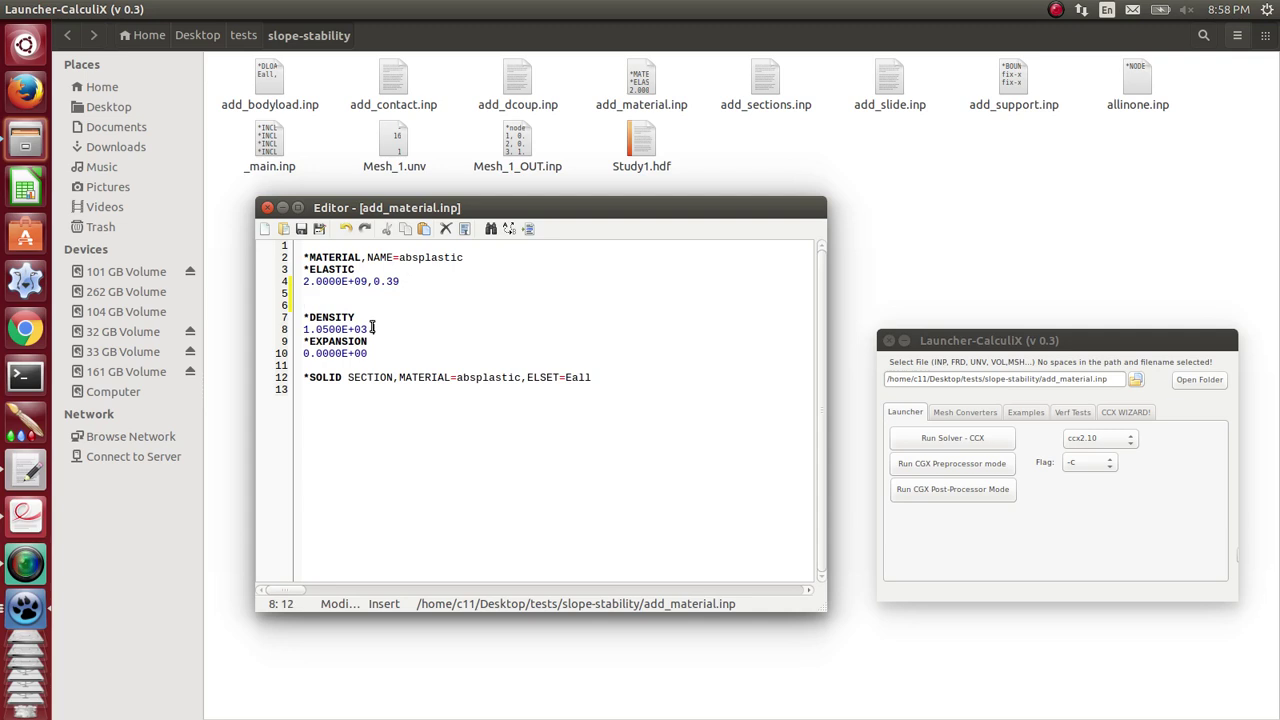
pyautogui.press('Return')
pyautogui.press('Return')
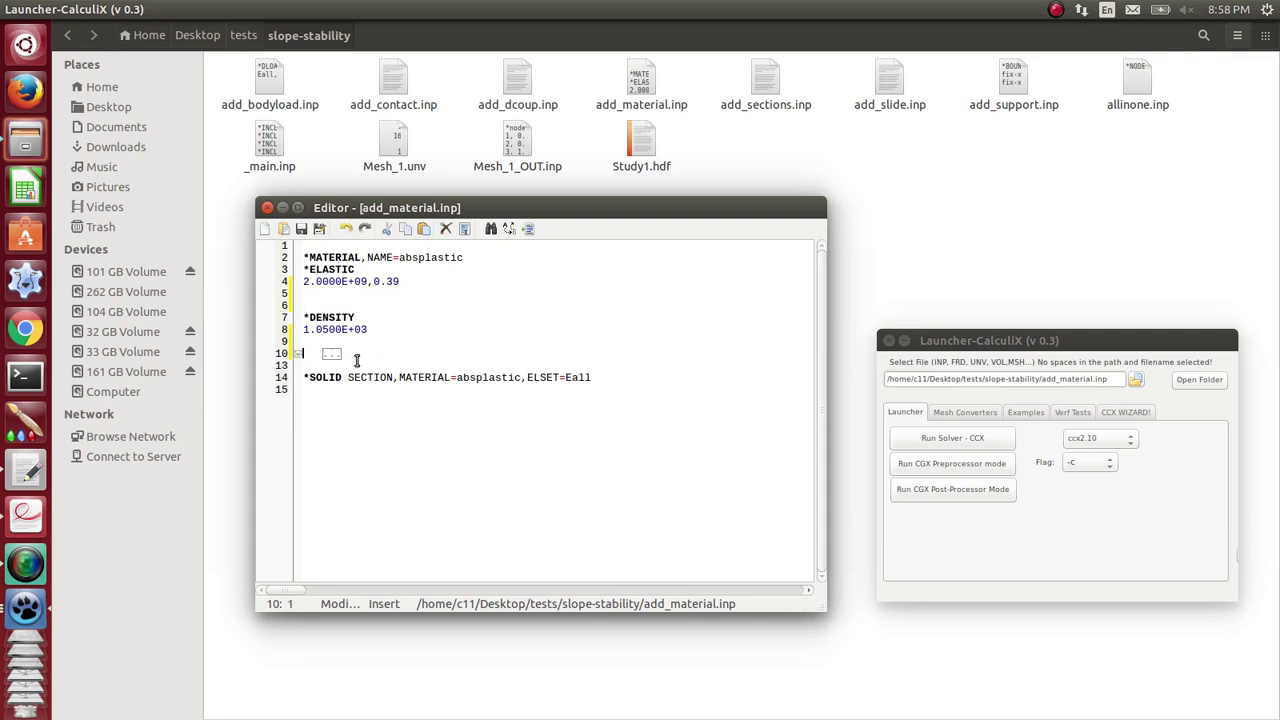
pyautogui.click(297, 353)
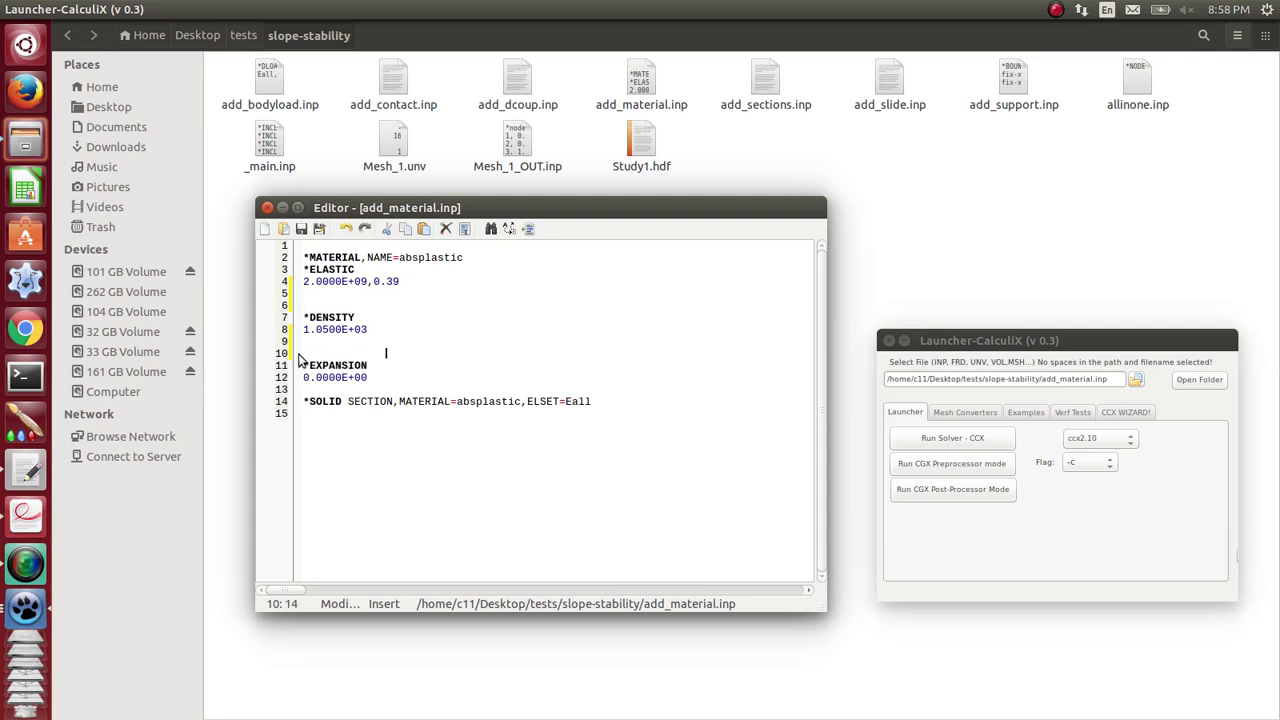
pyautogui.moveTo(369, 377); pyautogui.dragTo(299, 368)
pyautogui.press('Delete')
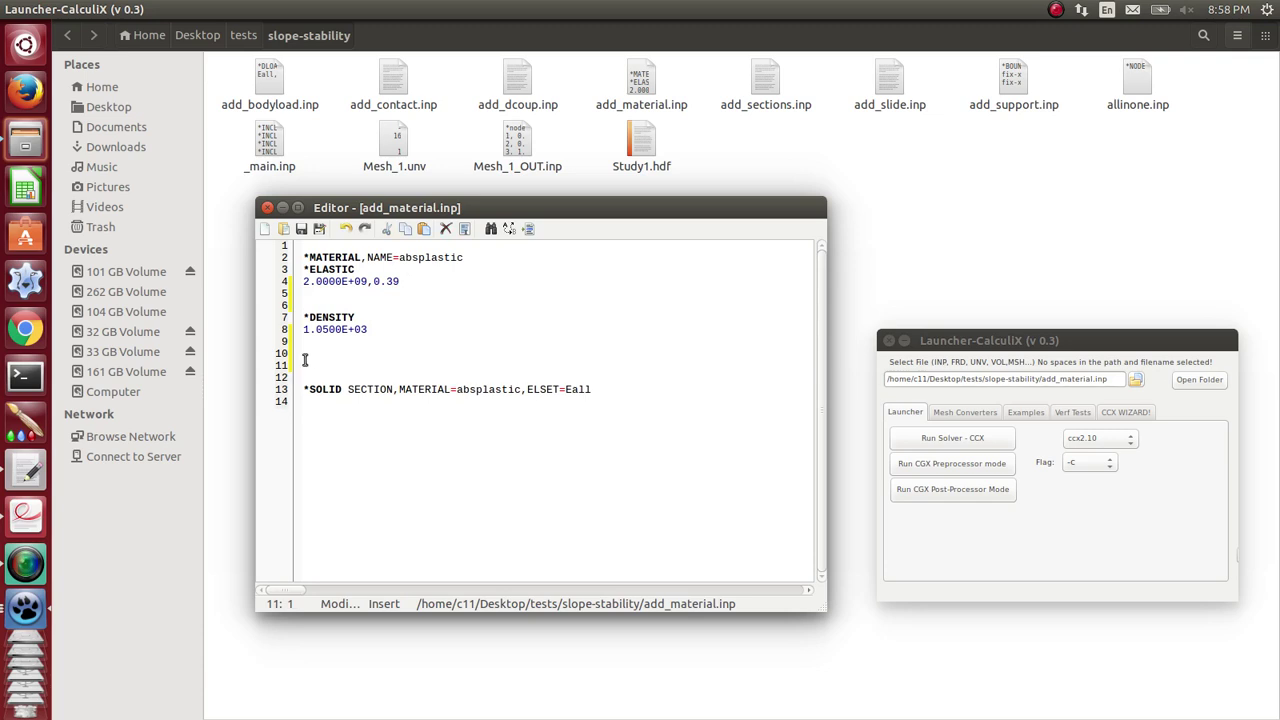
# Step: Insert the ABAQUSMCWD user material template with five constants above *DENSITY, making room for it with extra blank lines
pyautogui.click(303, 294)
pyautogui.press('Return')
pyautogui.press('Return')
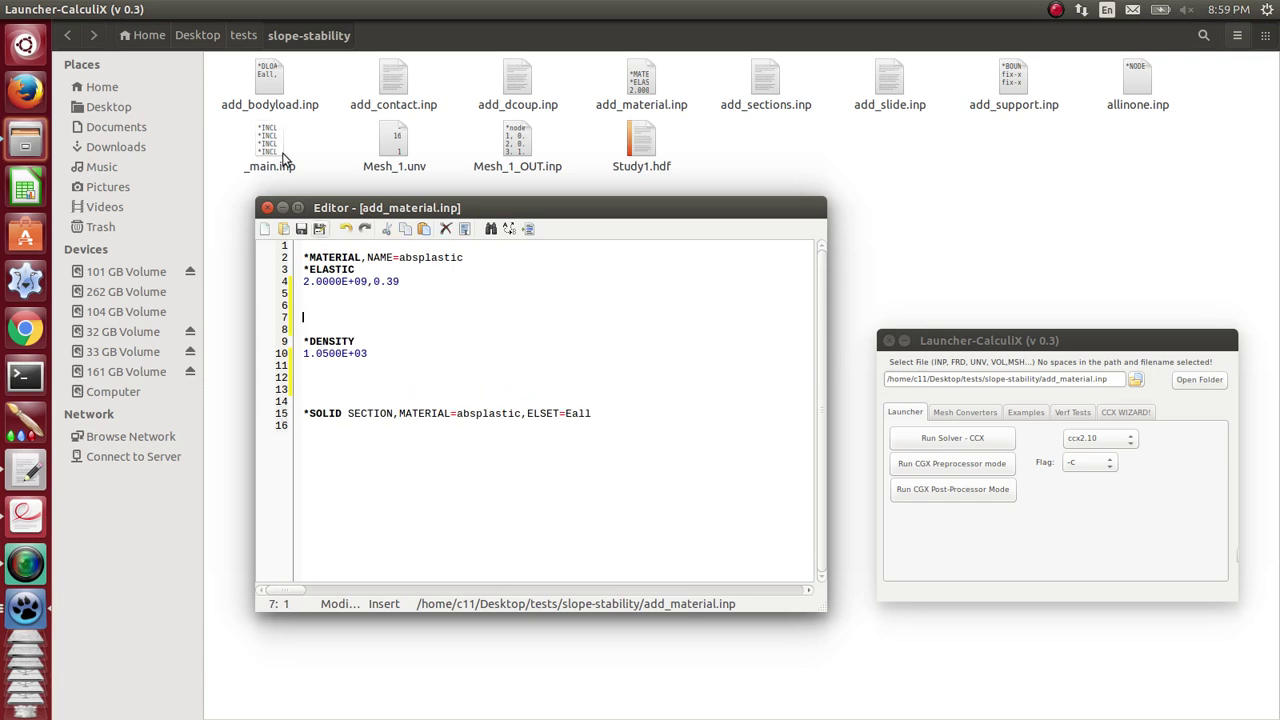
pyautogui.click(177, 9)
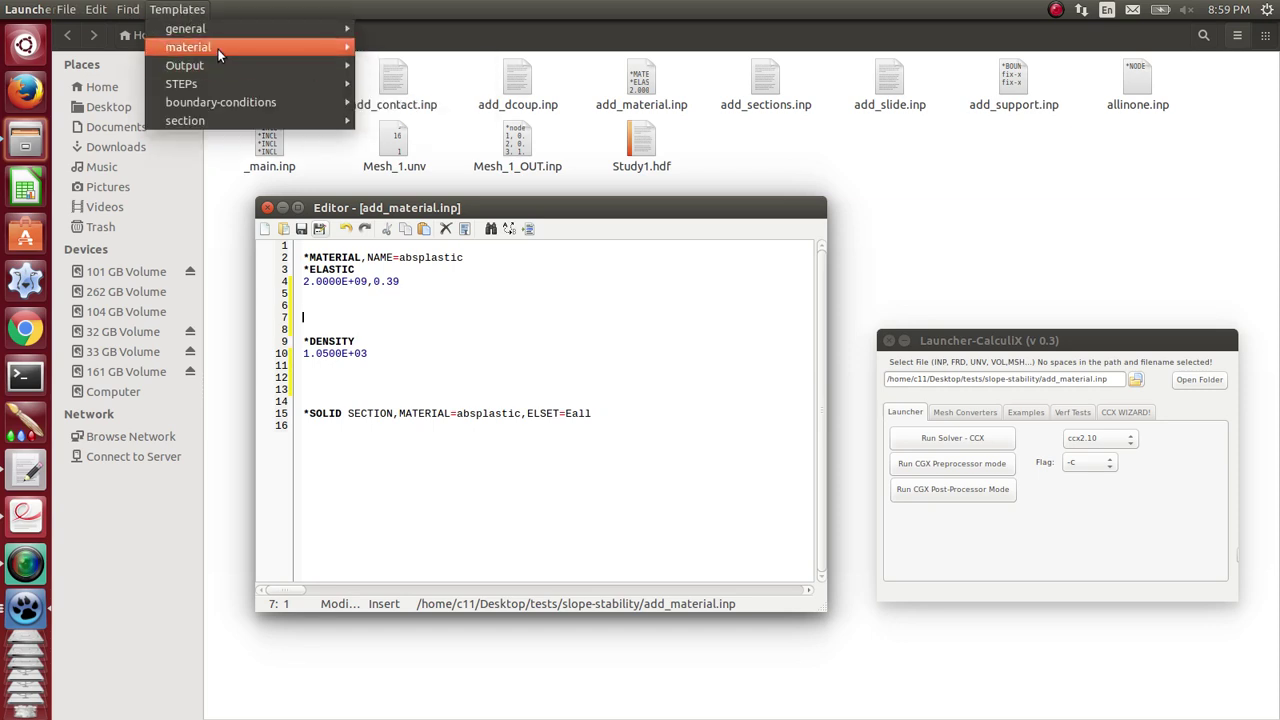
pyautogui.moveTo(218, 47)
pyautogui.click(424, 105)
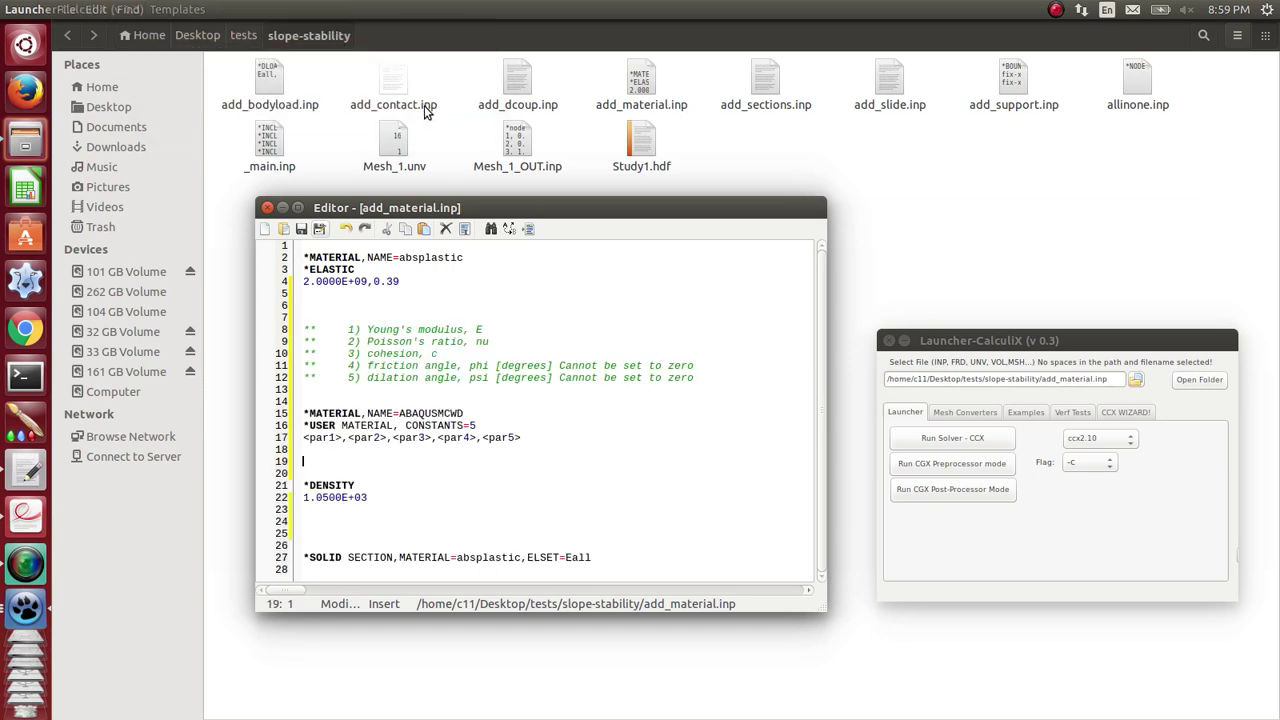
# Step: Delete the absplastic *MATERIAL and *ELASTIC block and make ABAQUSMCWD the material in the *SOLID SECTION line
pyautogui.moveTo(420, 294); pyautogui.dragTo(304, 257)
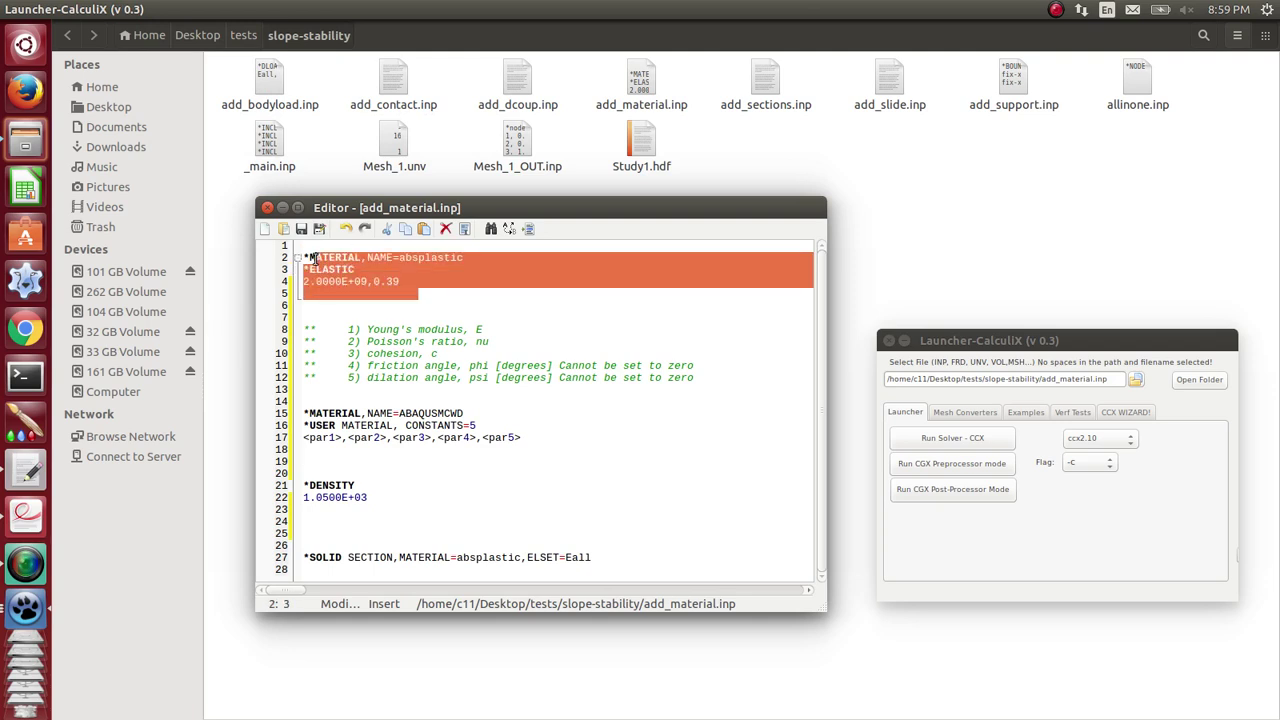
pyautogui.press('Delete')
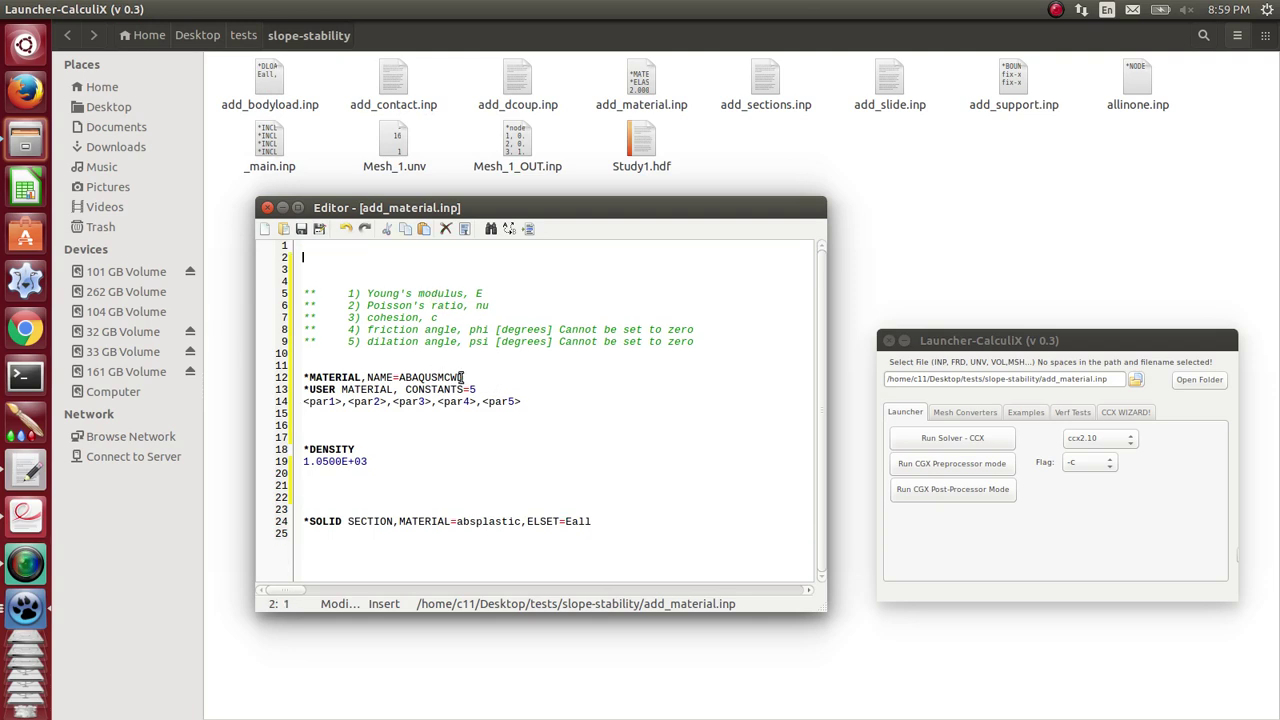
pyautogui.moveTo(468, 377); pyautogui.dragTo(399, 377)
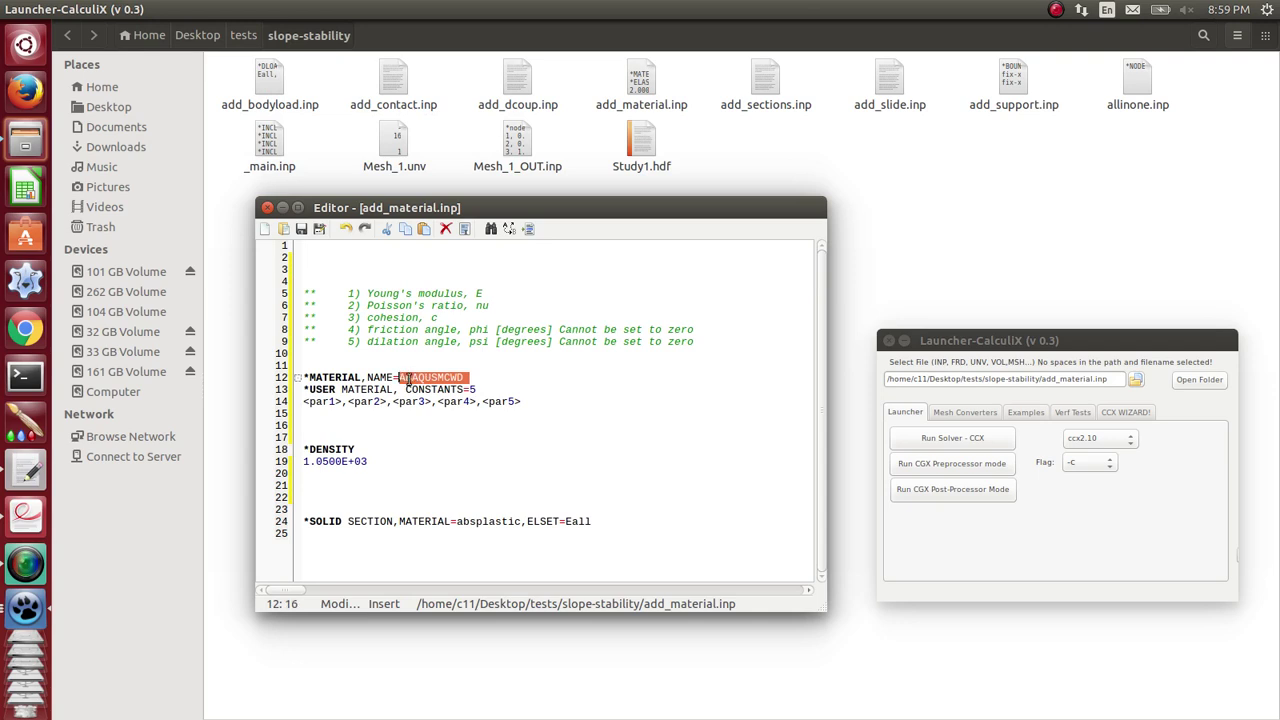
pyautogui.rightClick(405, 377)
pyautogui.click(441, 449)
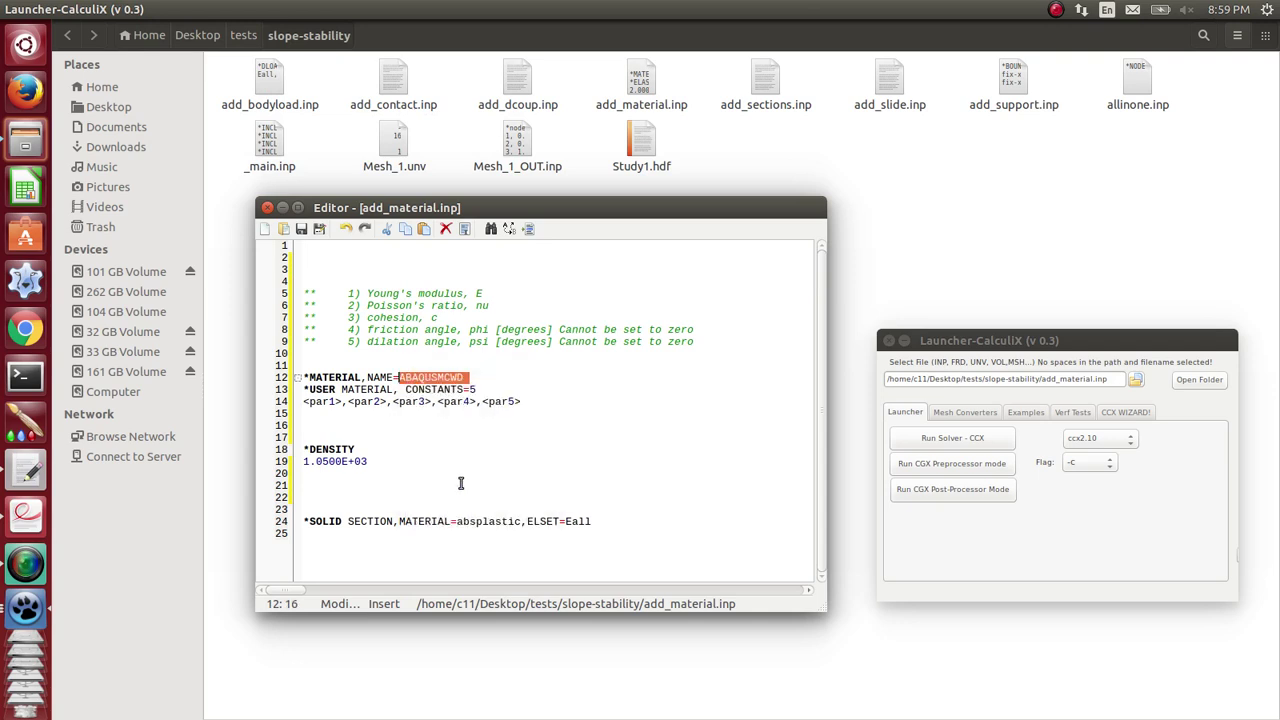
pyautogui.tripleClick(505, 521)
pyautogui.click(460, 521)
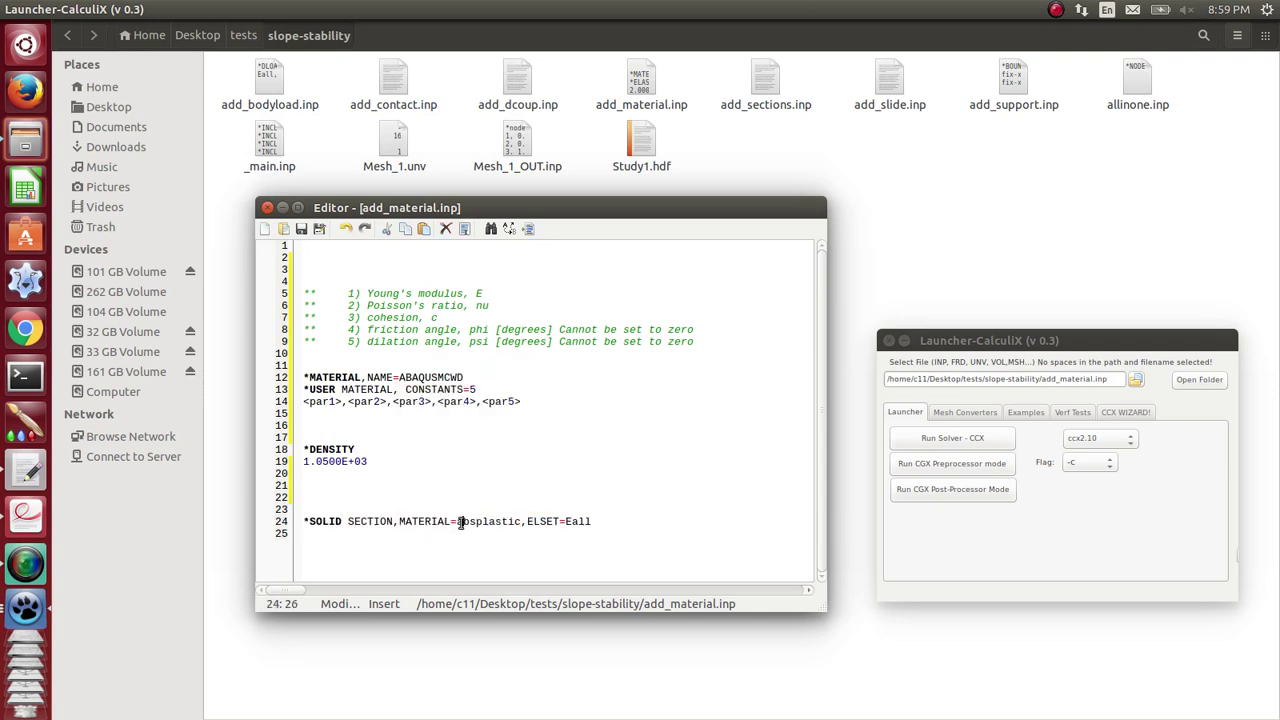
pyautogui.moveTo(521, 517); pyautogui.dragTo(470, 521)
pyautogui.rightClick(459, 524)
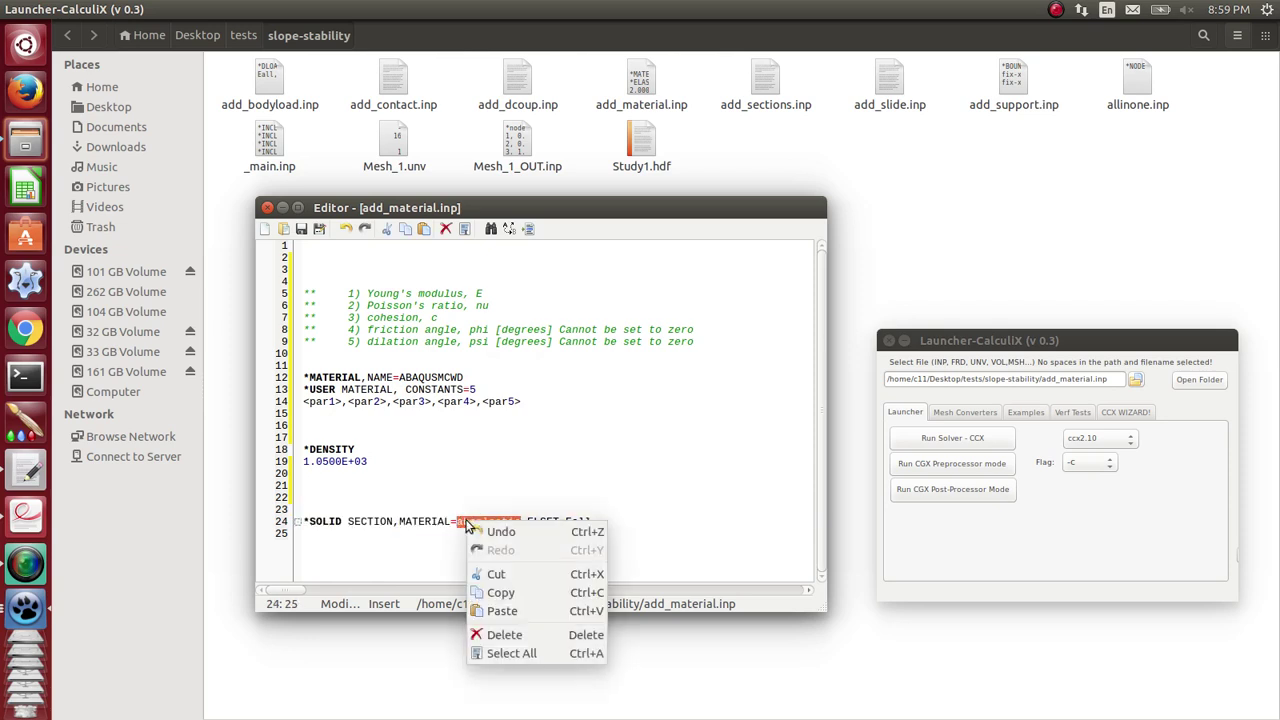
pyautogui.click(495, 609)
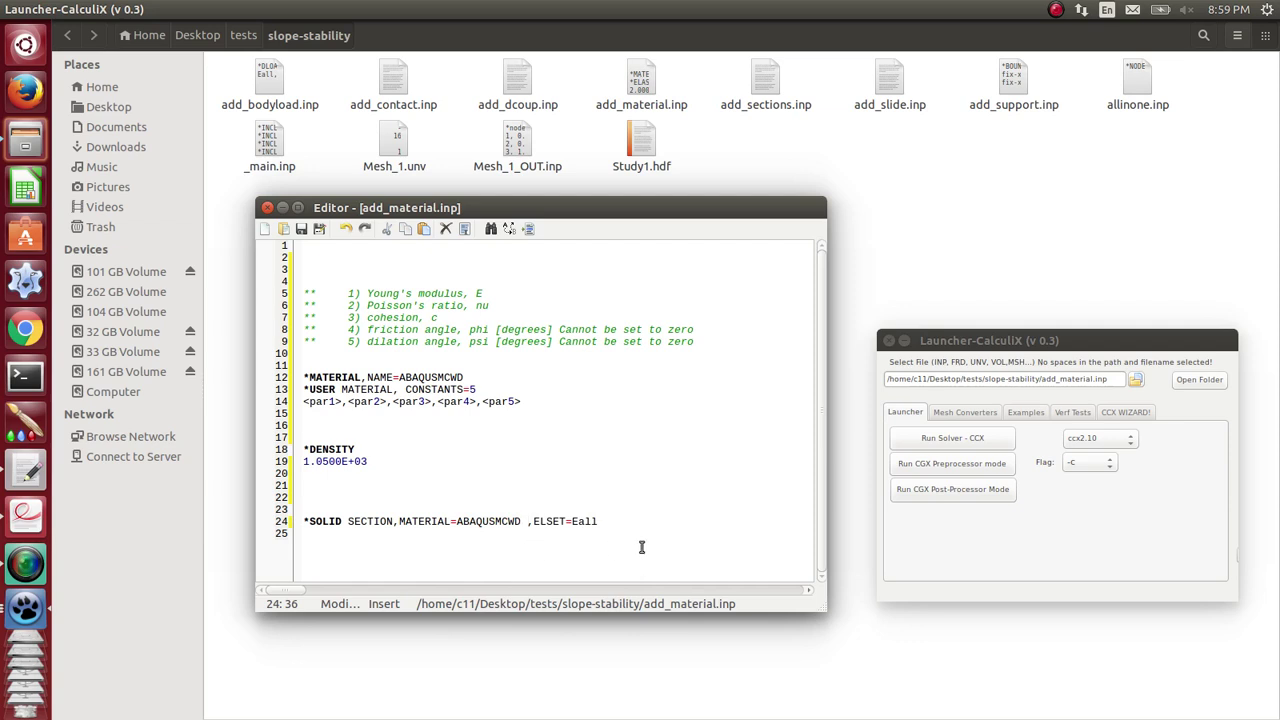
pyautogui.press('BackSpace')
# Step: Set the *DENSITY value to 1580 and replace <par1>, the Young's modulus of the user material, with 2e7
pyautogui.moveTo(373, 466); pyautogui.dragTo(309, 465)
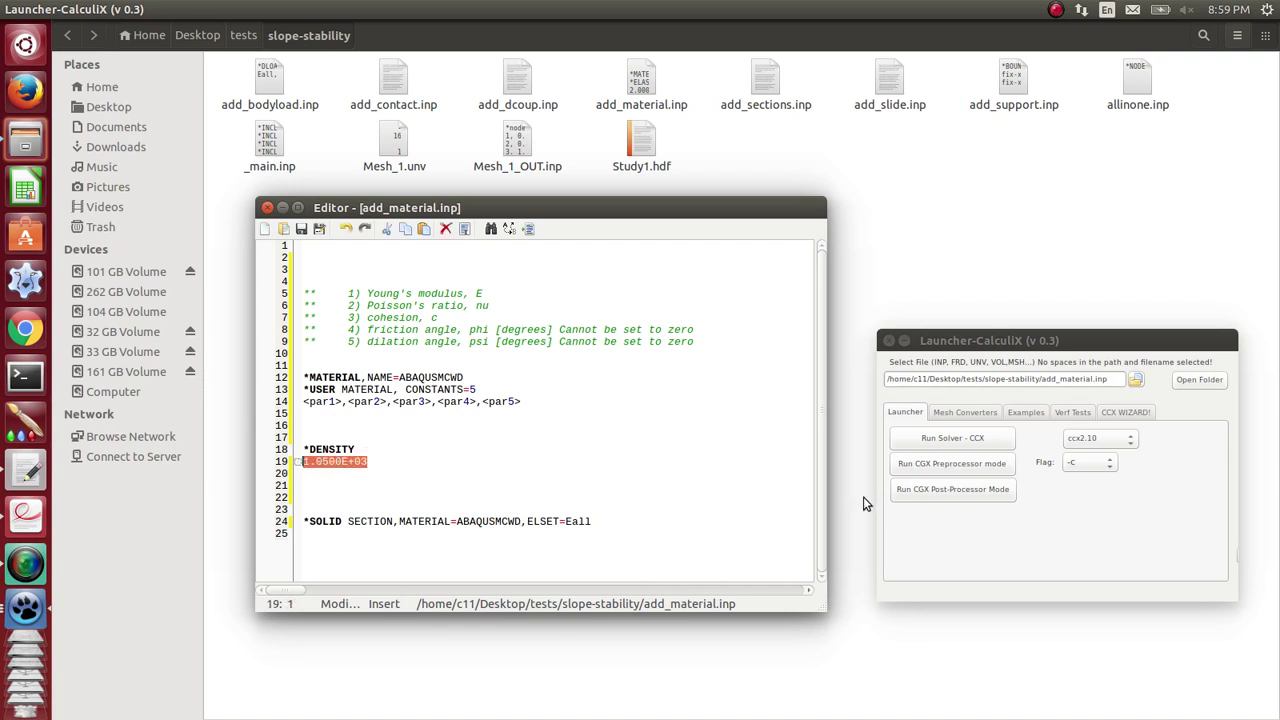
pyautogui.write('1580')
pyautogui.click(341, 401)
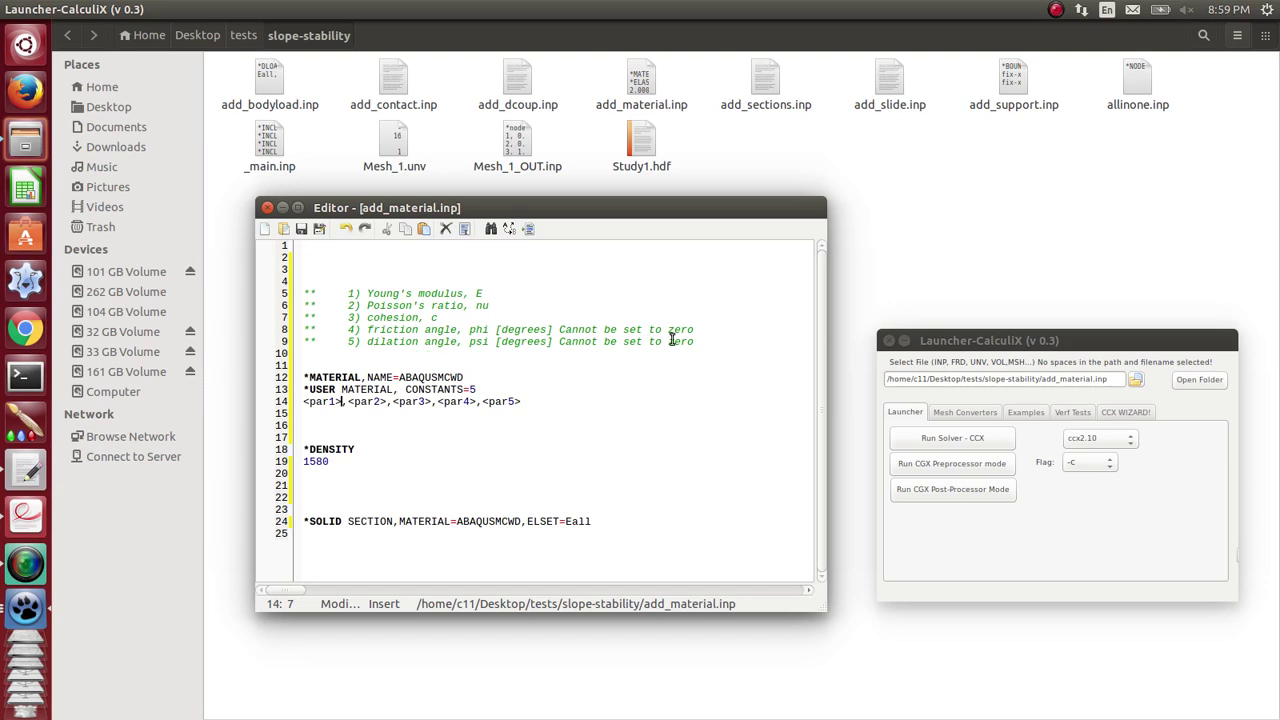
pyautogui.moveTo(706, 341); pyautogui.dragTo(286, 300)
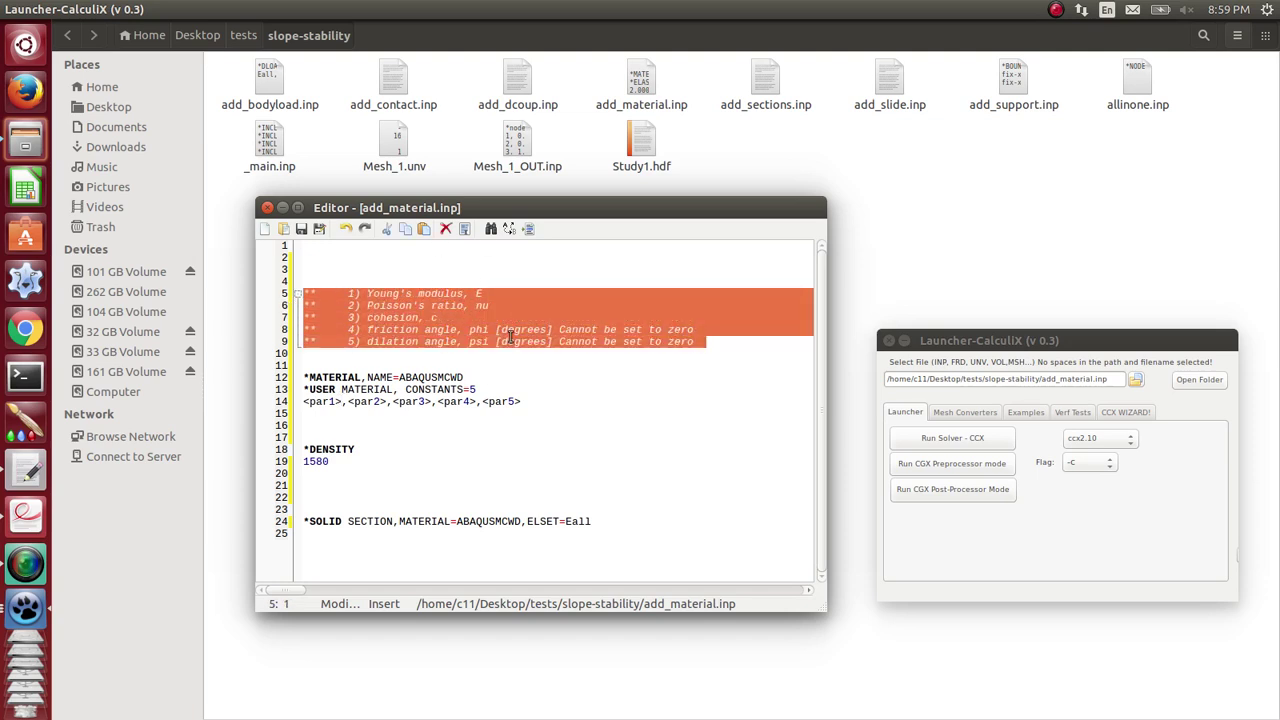
pyautogui.moveTo(342, 401); pyautogui.dragTo(310, 391)
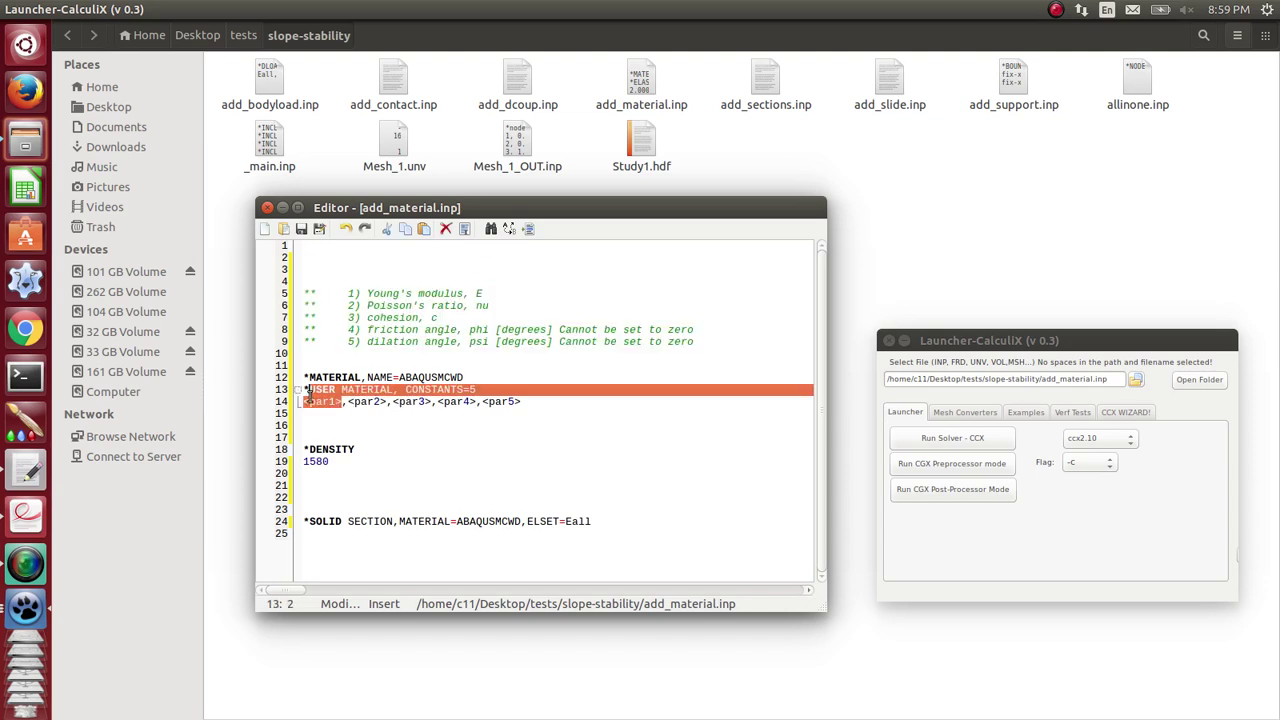
pyautogui.click(305, 391)
pyautogui.click(298, 389)
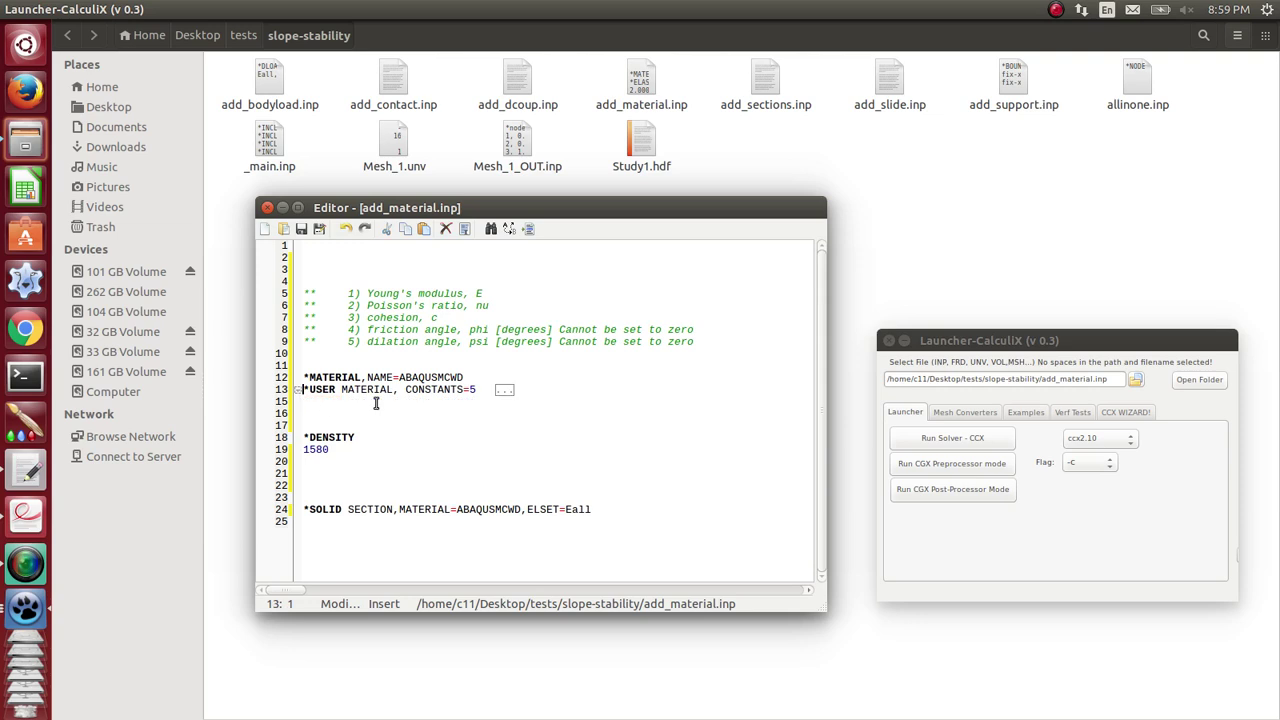
pyautogui.click(299, 389)
pyautogui.doubleClick(331, 401)
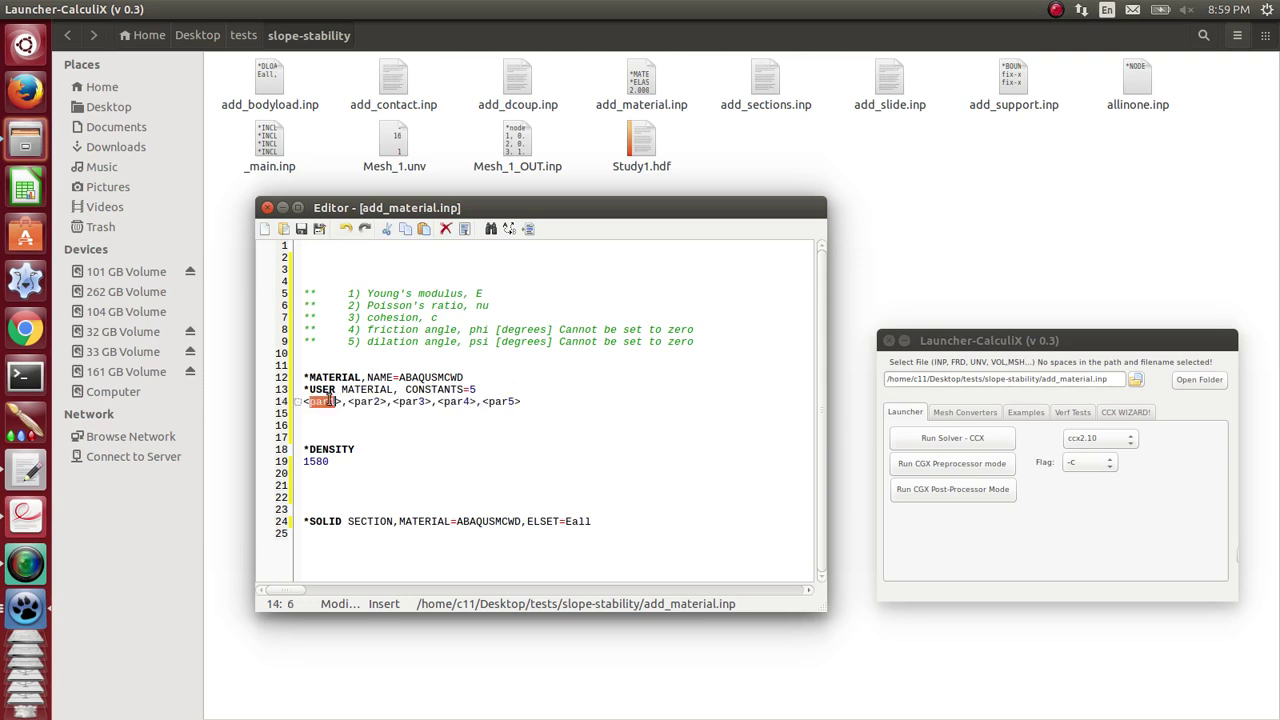
pyautogui.moveTo(343, 401); pyautogui.dragTo(303, 401)
pyautogui.write('2e')
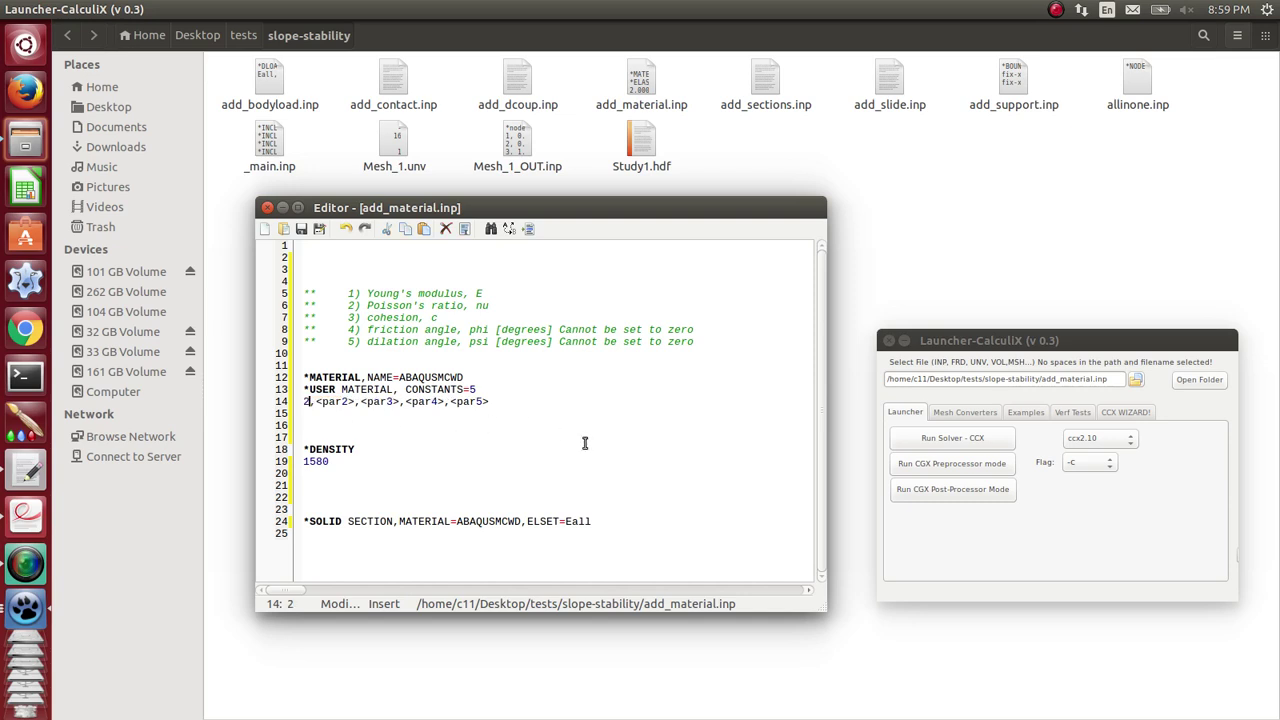
pyautogui.write('7')
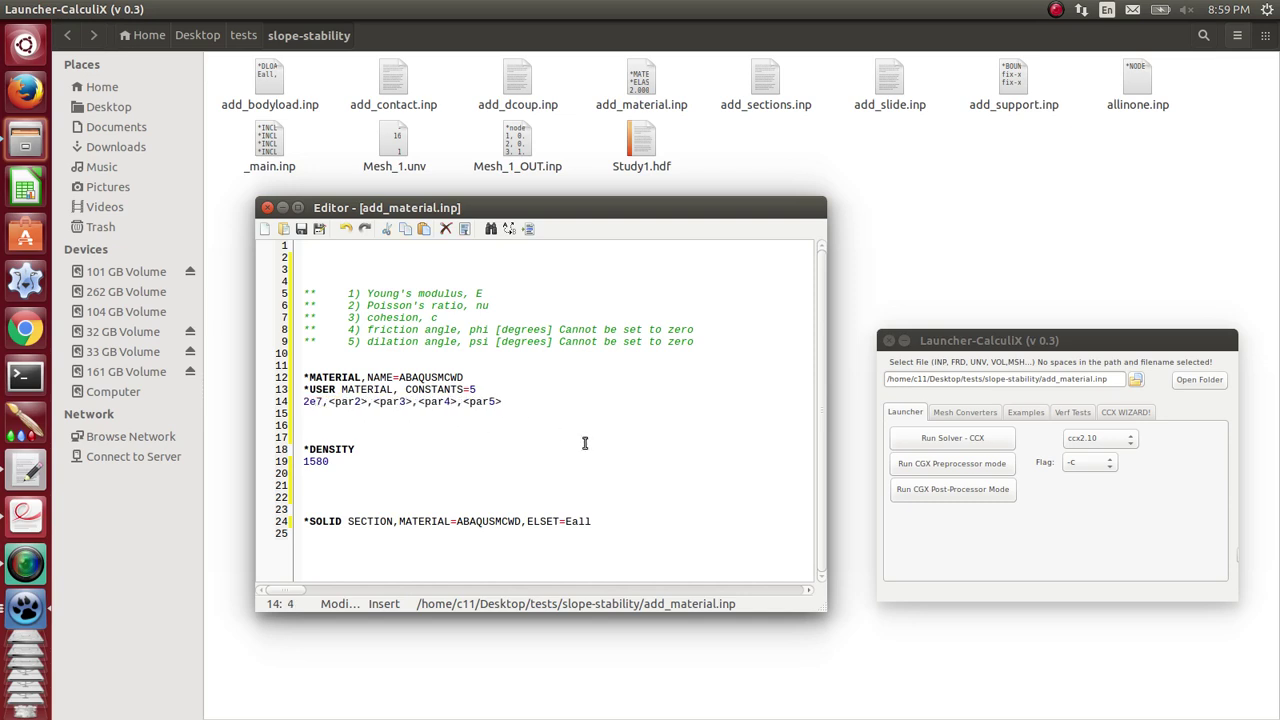
# Step: Replace <par2> in the user material constants with a Poisson's ratio of 0.26
pyautogui.click(368, 404)
pyautogui.press('BackSpace')
pyautogui.press('BackSpace')
pyautogui.press('BackSpace')
pyautogui.press('BackSpace')
pyautogui.press('BackSpace')
pyautogui.press('BackSpace')
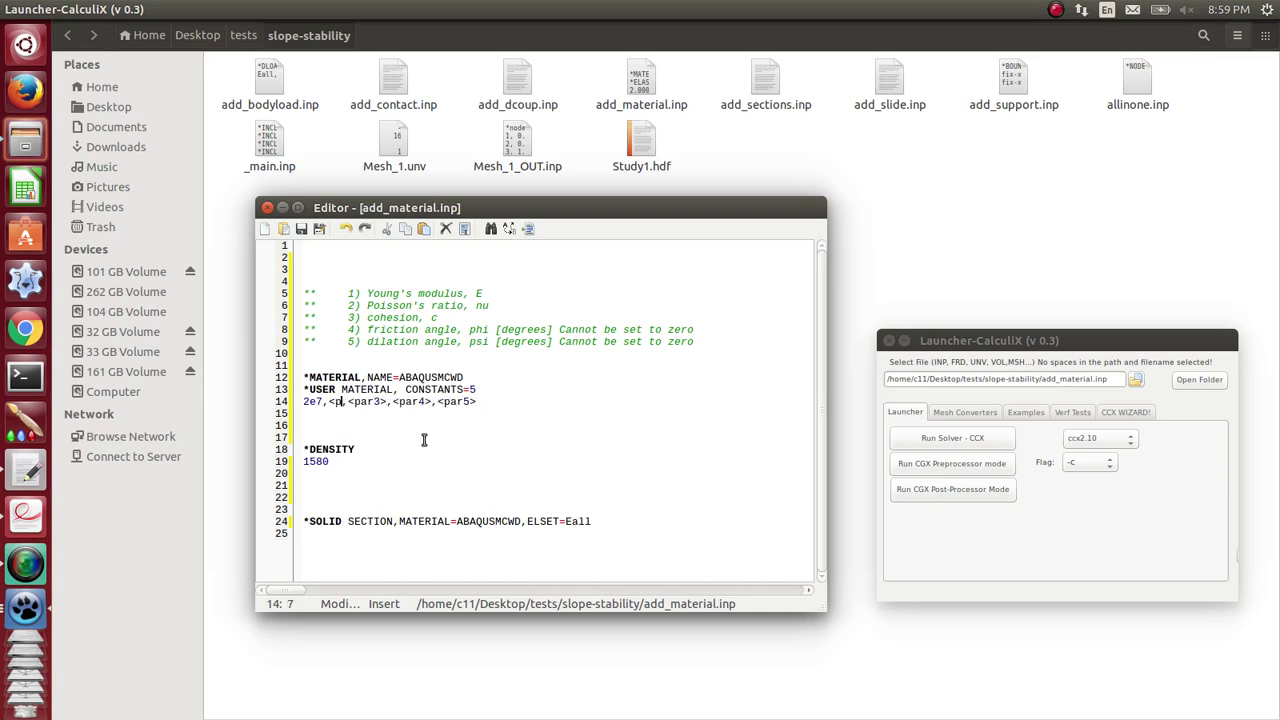
pyautogui.write('0.26')
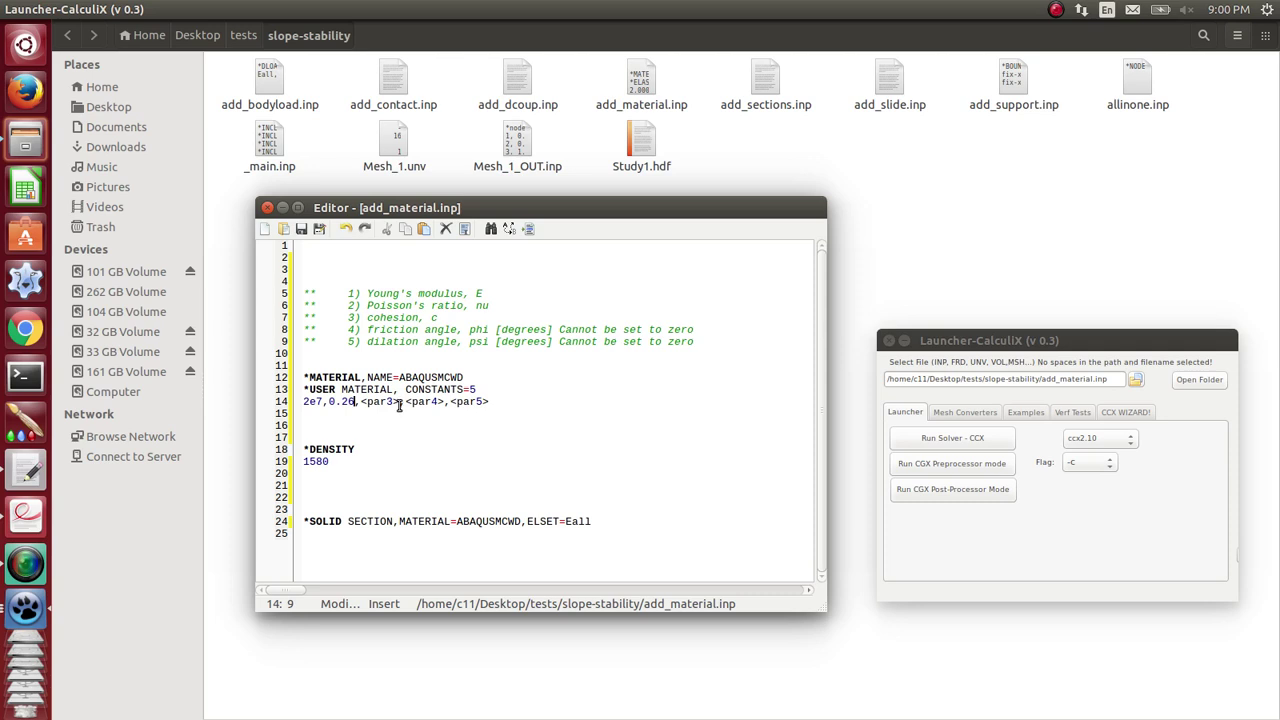
# Step: Replace <par3> in the user material constants with a cohesion of 8700
pyautogui.click(400, 402)
pyautogui.press('BackSpace')
pyautogui.press('BackSpace')
pyautogui.press('BackSpace')
pyautogui.press('BackSpace')
pyautogui.press('BackSpace')
pyautogui.press('BackSpace')
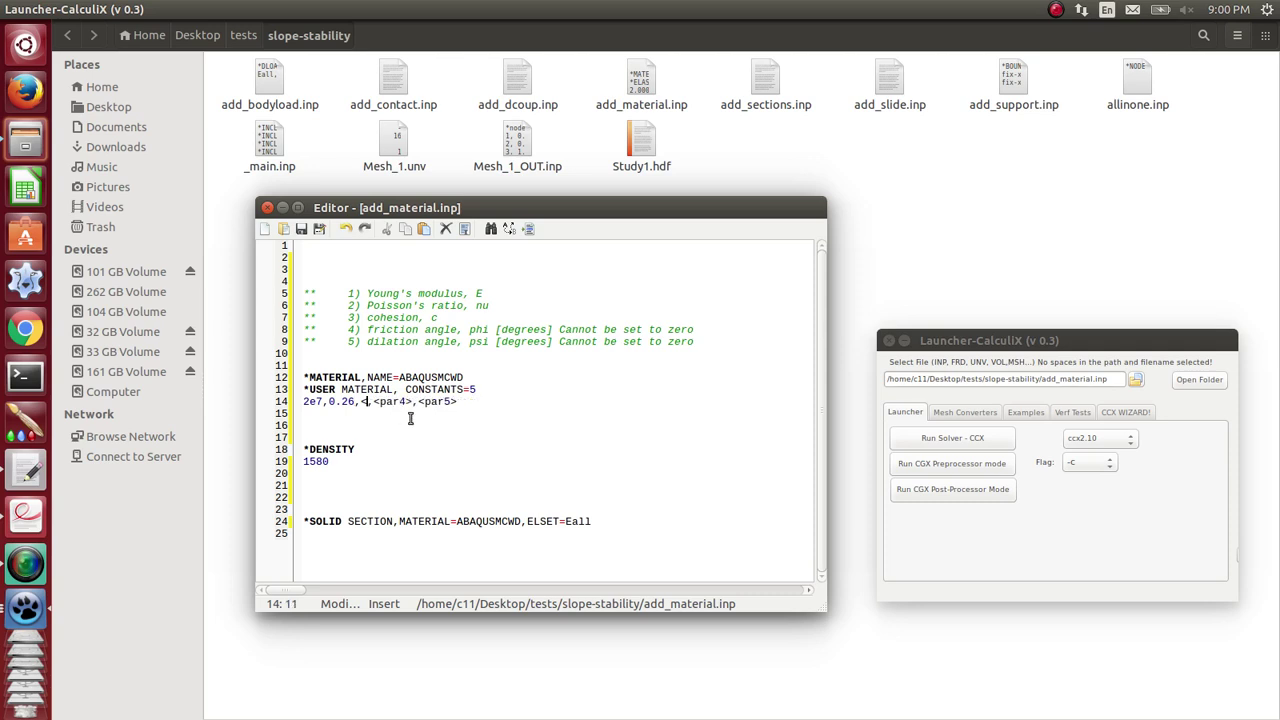
pyautogui.write('8700')
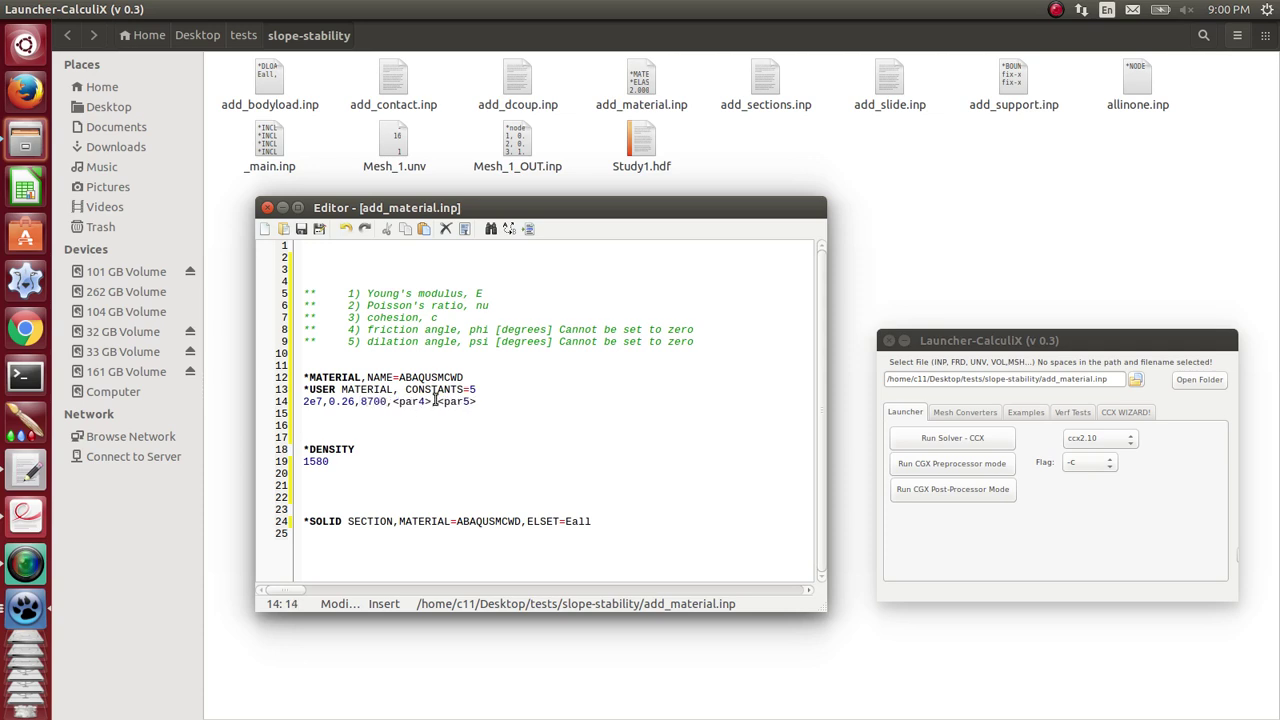
# Step: Replace <par4> and <par5>, the friction and dilation angles of the user material, with 10.35 each
pyautogui.click(432, 401)
pyautogui.press('BackSpace')
pyautogui.press('BackSpace')
pyautogui.press('BackSpace')
pyautogui.press('BackSpace')
pyautogui.press('BackSpace')
pyautogui.press('BackSpace')
pyautogui.write('10.35')
pyautogui.doubleClick(465, 401)
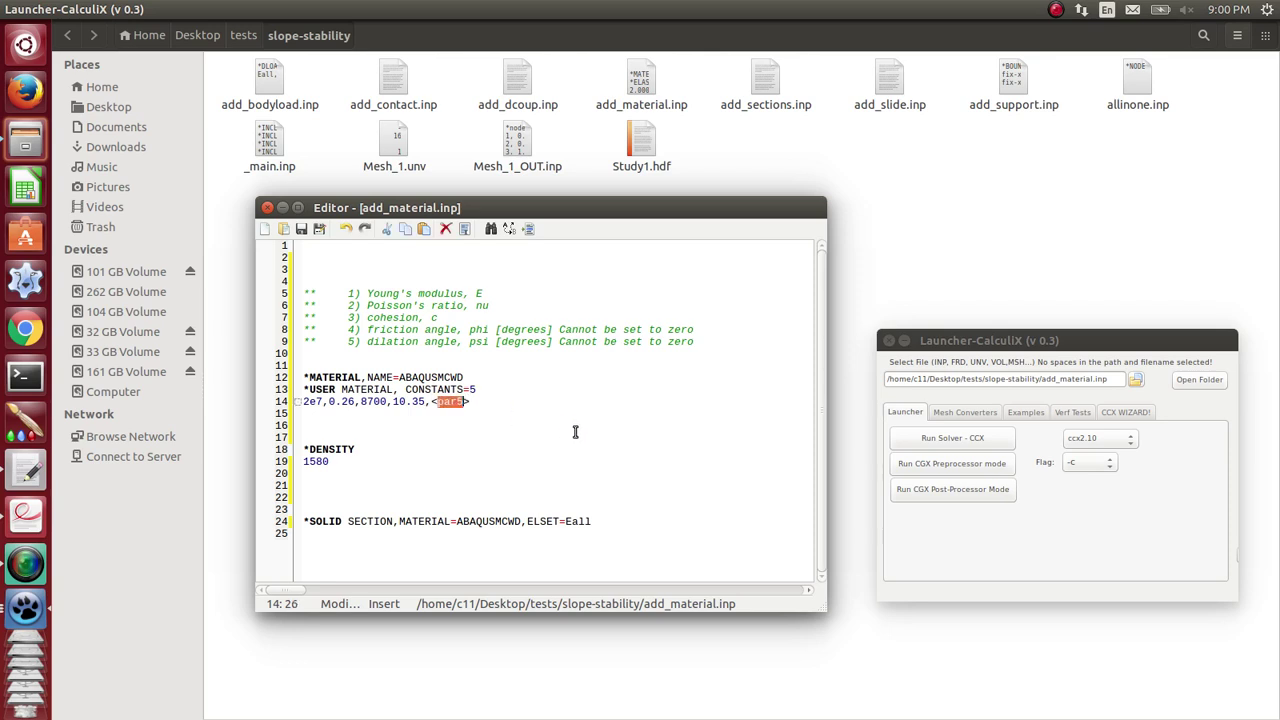
pyautogui.click(486, 402)
# Step: Save add_material.inp, then close the editor and the slope-stability folder window
pyautogui.click(301, 228)
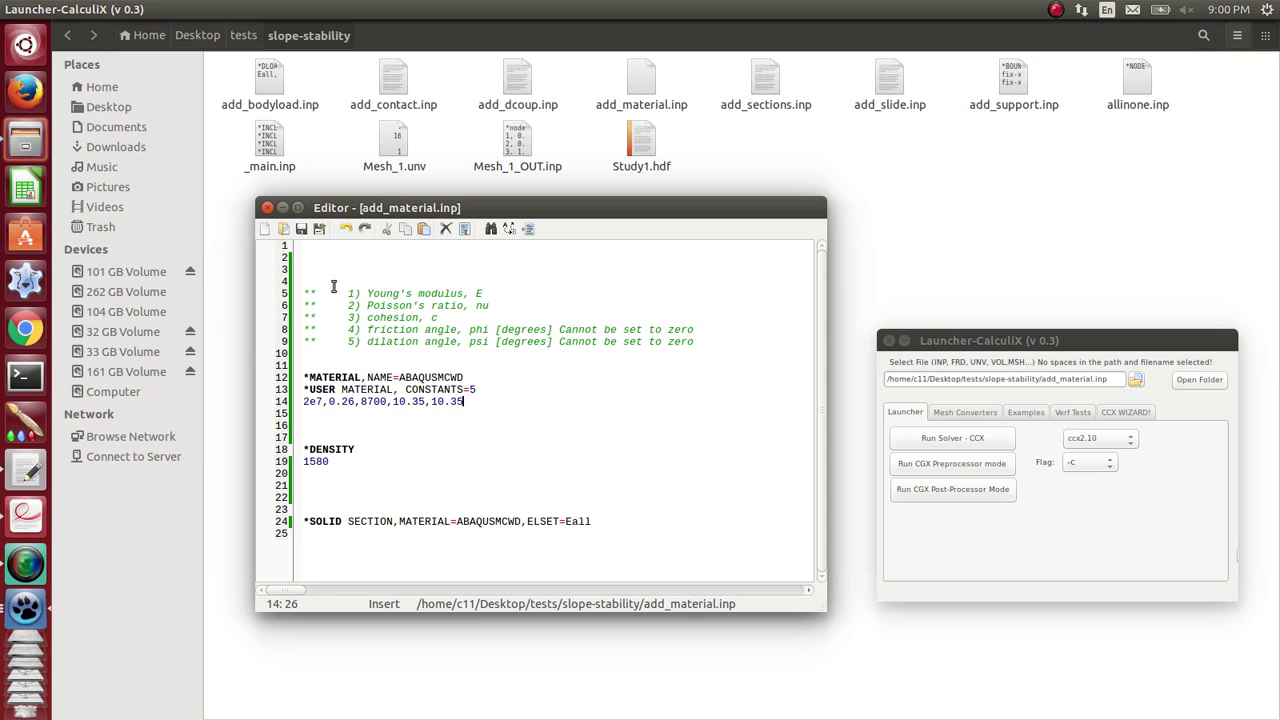
pyautogui.click(267, 207)
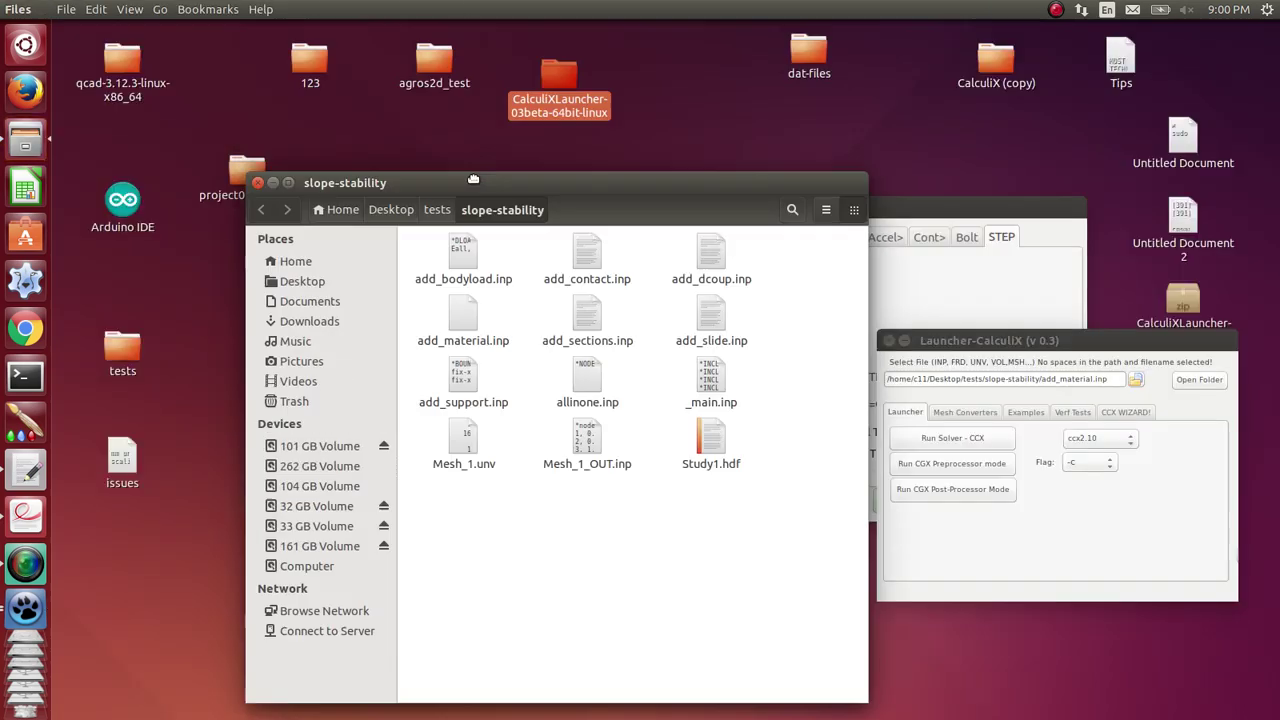
pyautogui.doubleClick(460, 7)
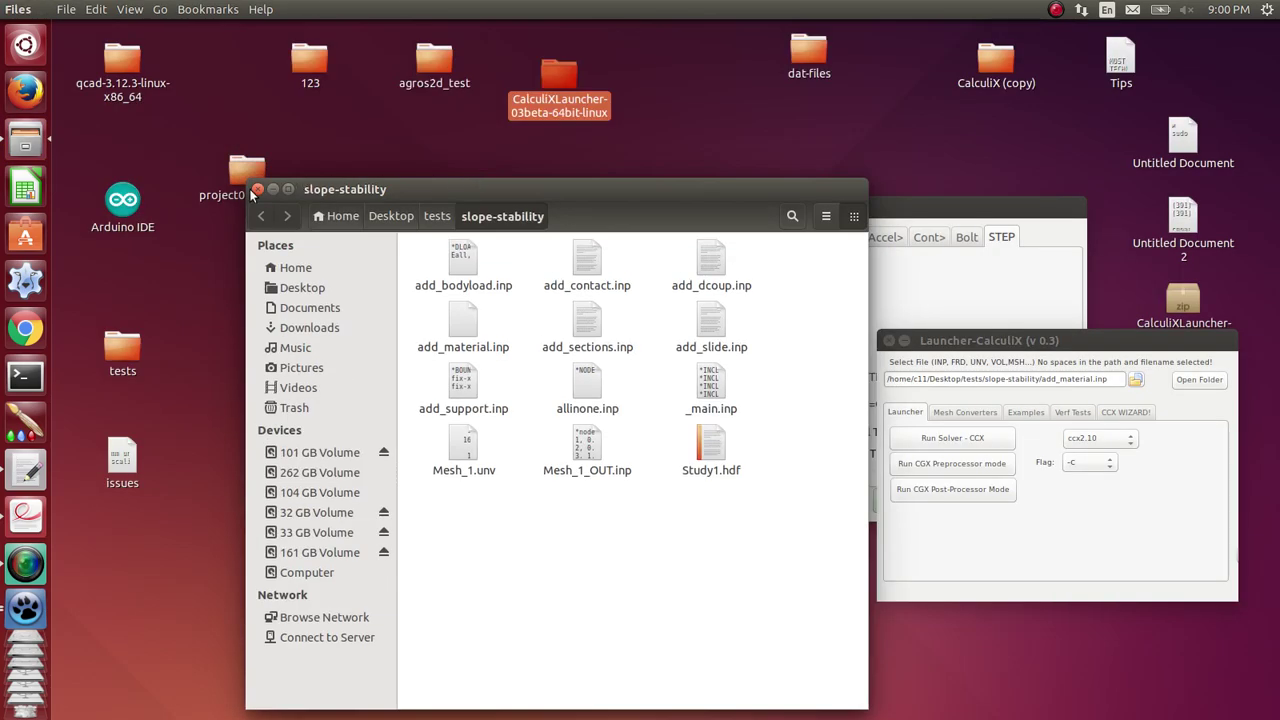
pyautogui.click(257, 189)
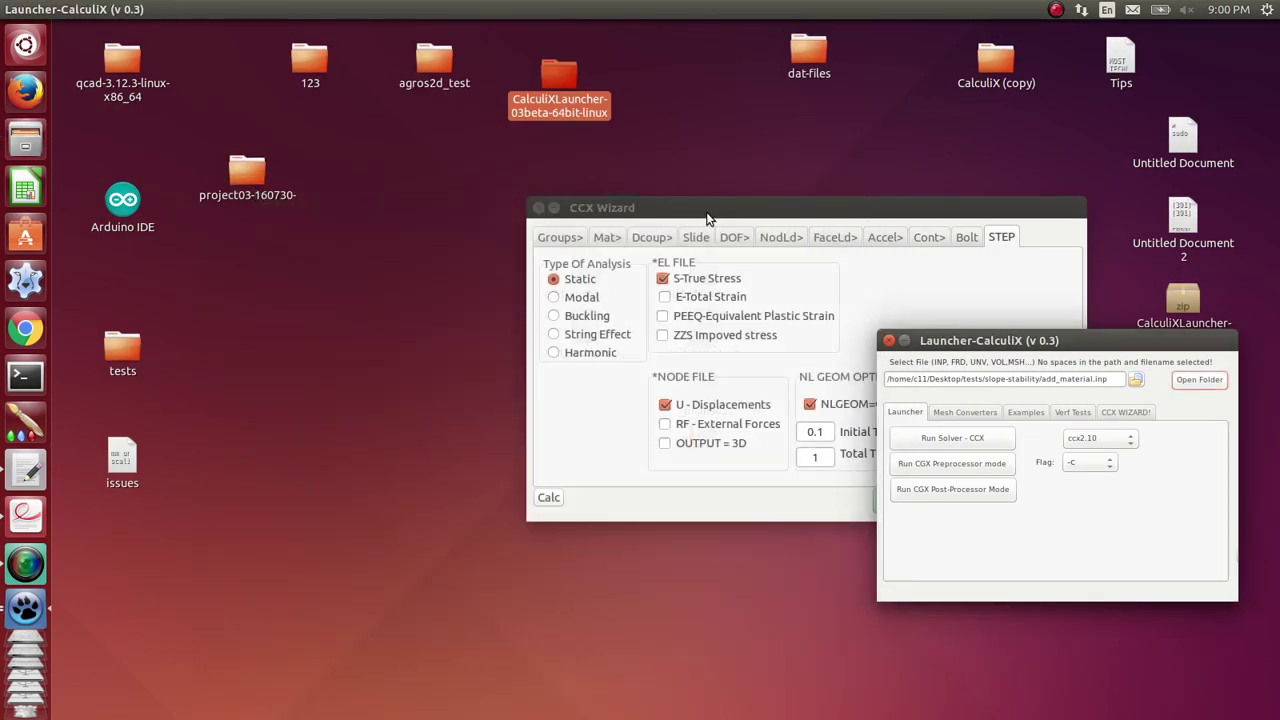
# Step: Move the CCX Wizard and the CalculiX launcher windows toward the middle of the desktop, with the launcher in front
pyautogui.moveTo(758, 218); pyautogui.dragTo(547, 183)
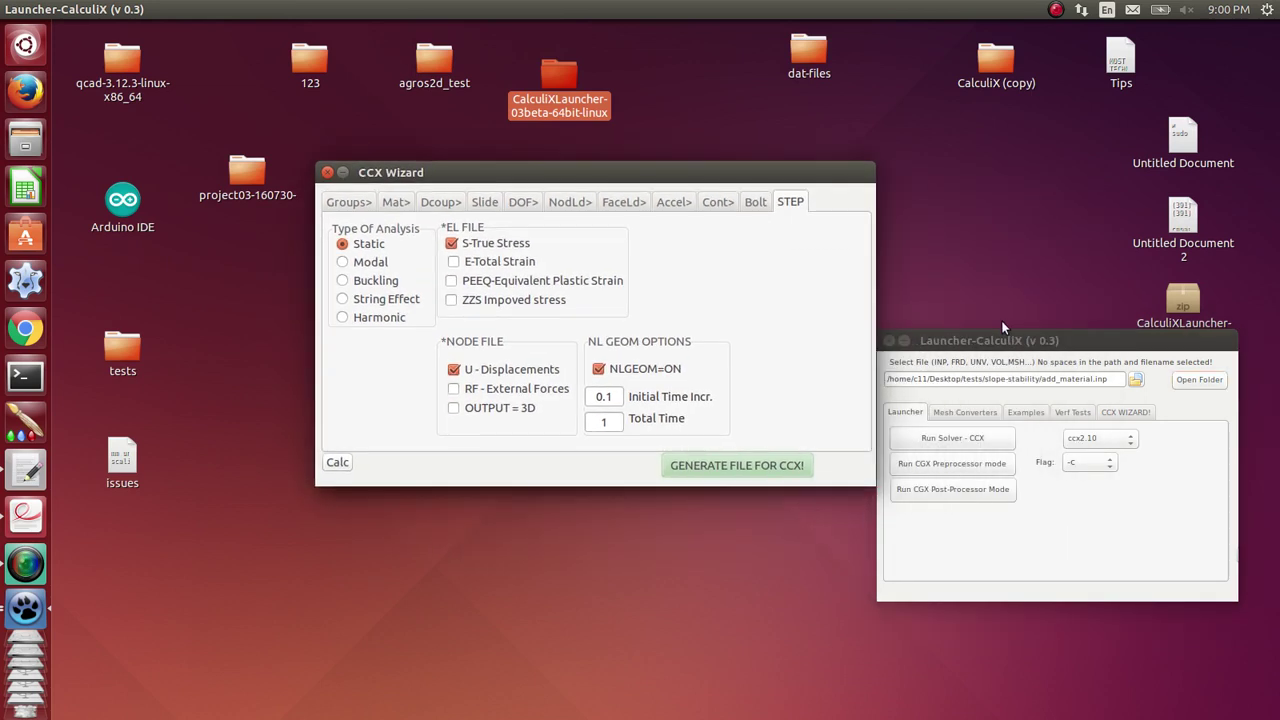
pyautogui.moveTo(1050, 341); pyautogui.dragTo(503, 320)
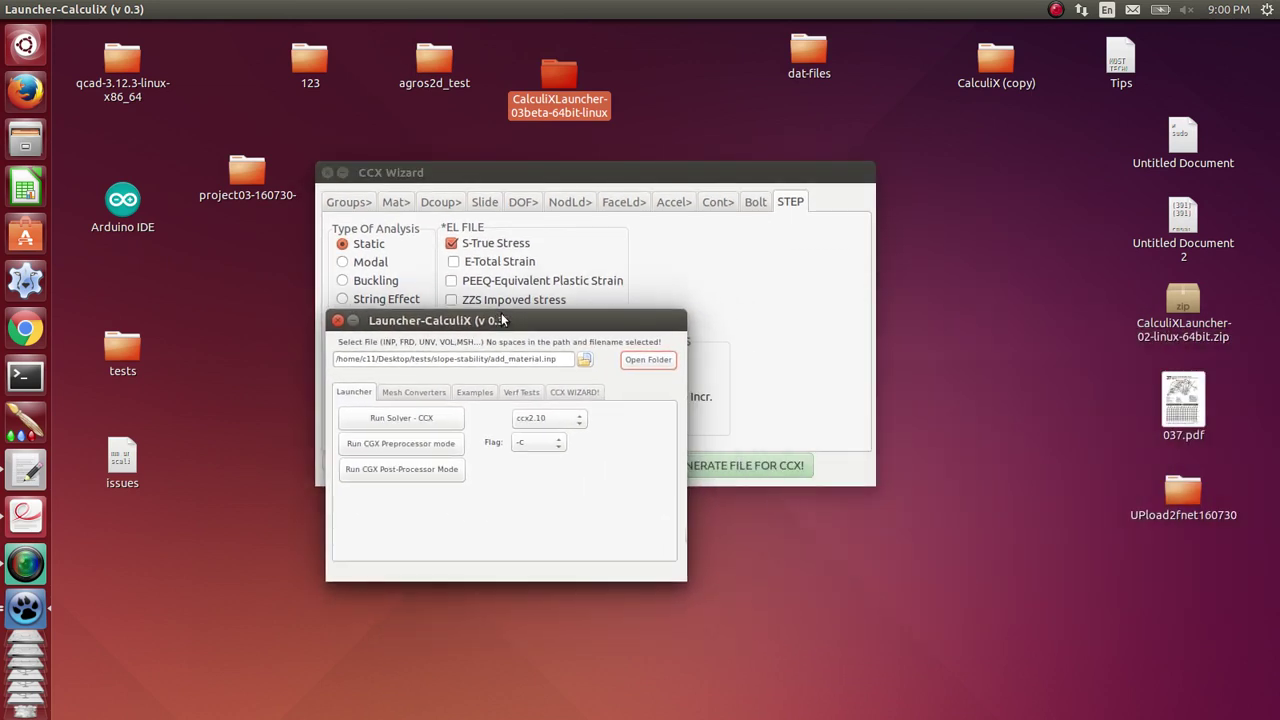
pyautogui.moveTo(623, 322); pyautogui.dragTo(534, 291)
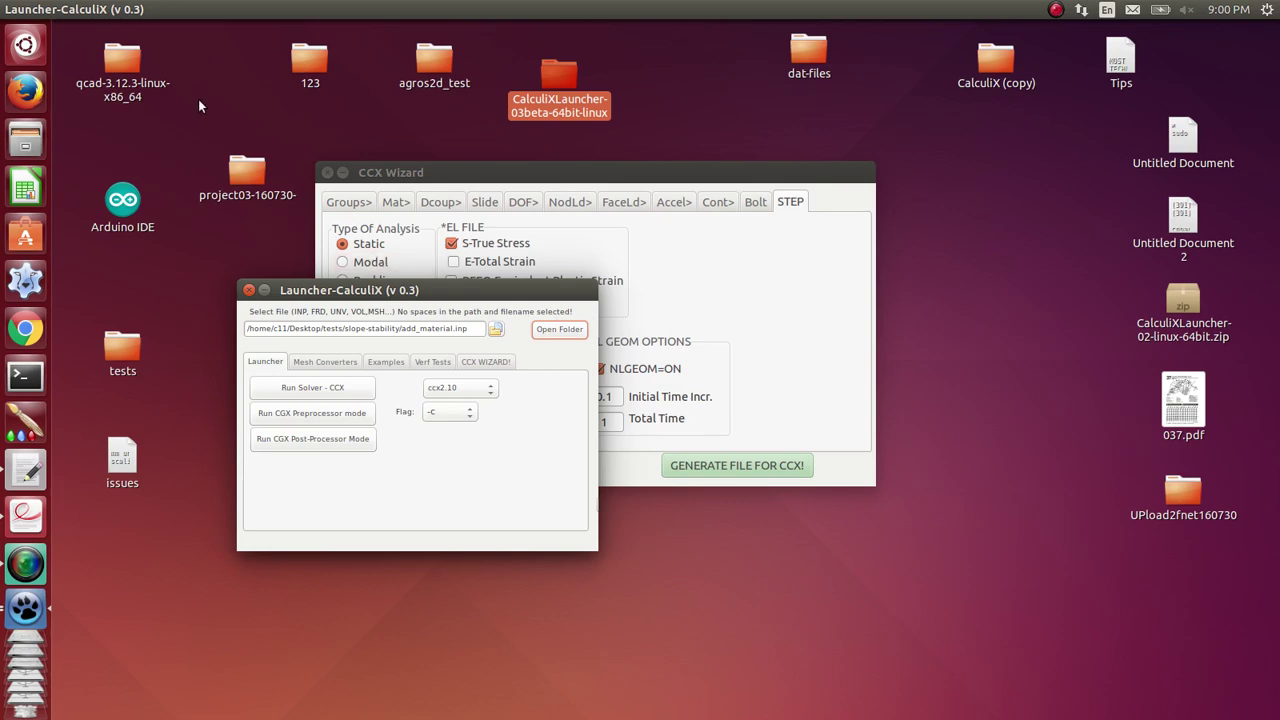
# Step: Reopen add_material.inp in the launcher's editor to check the saved material data, and close it again
pyautogui.click(65, 9)
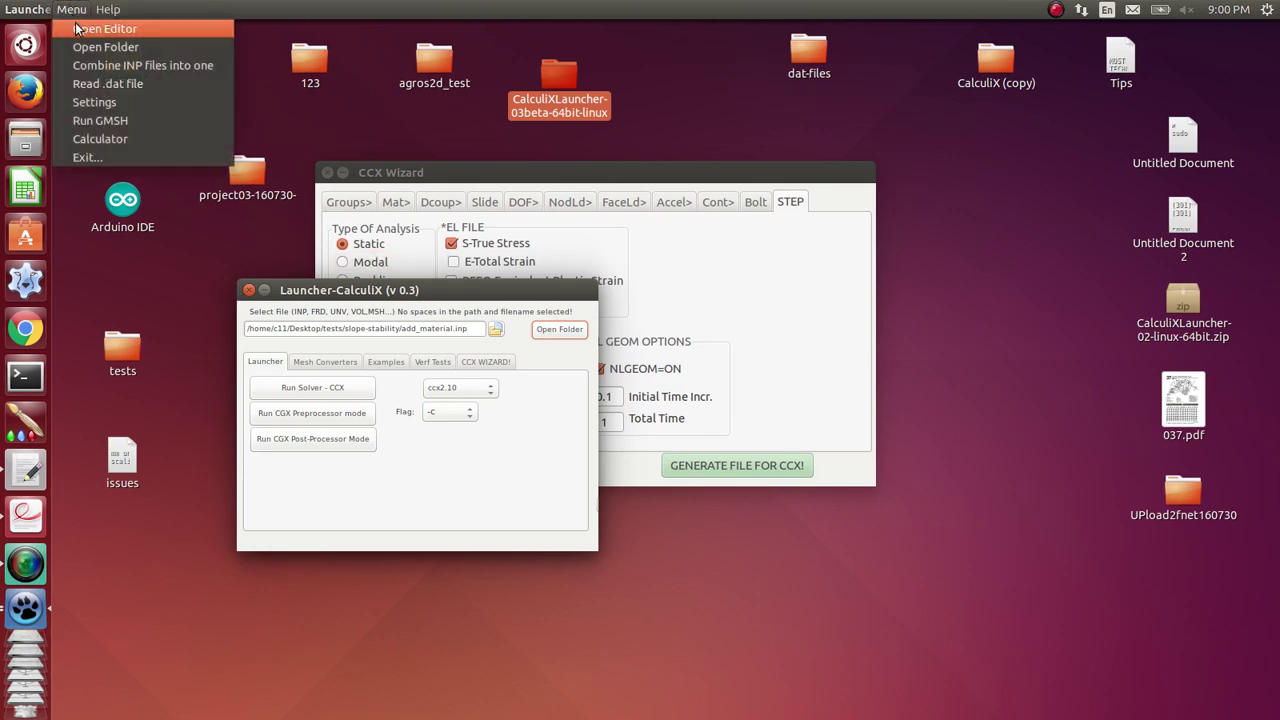
pyautogui.click(90, 27)
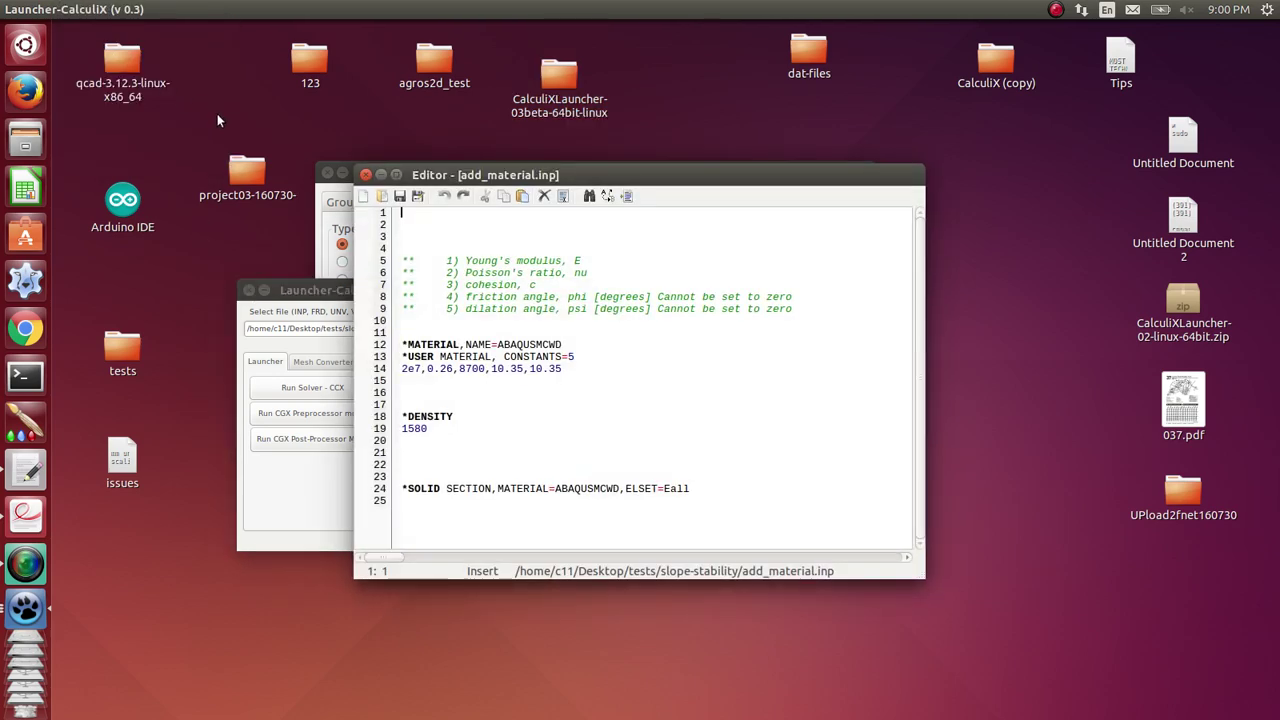
pyautogui.click(365, 174)
# Step: Select _main.inp from the slope-stability folder as the launcher's input file and run the ccx2.10 solver on it
pyautogui.click(497, 329)
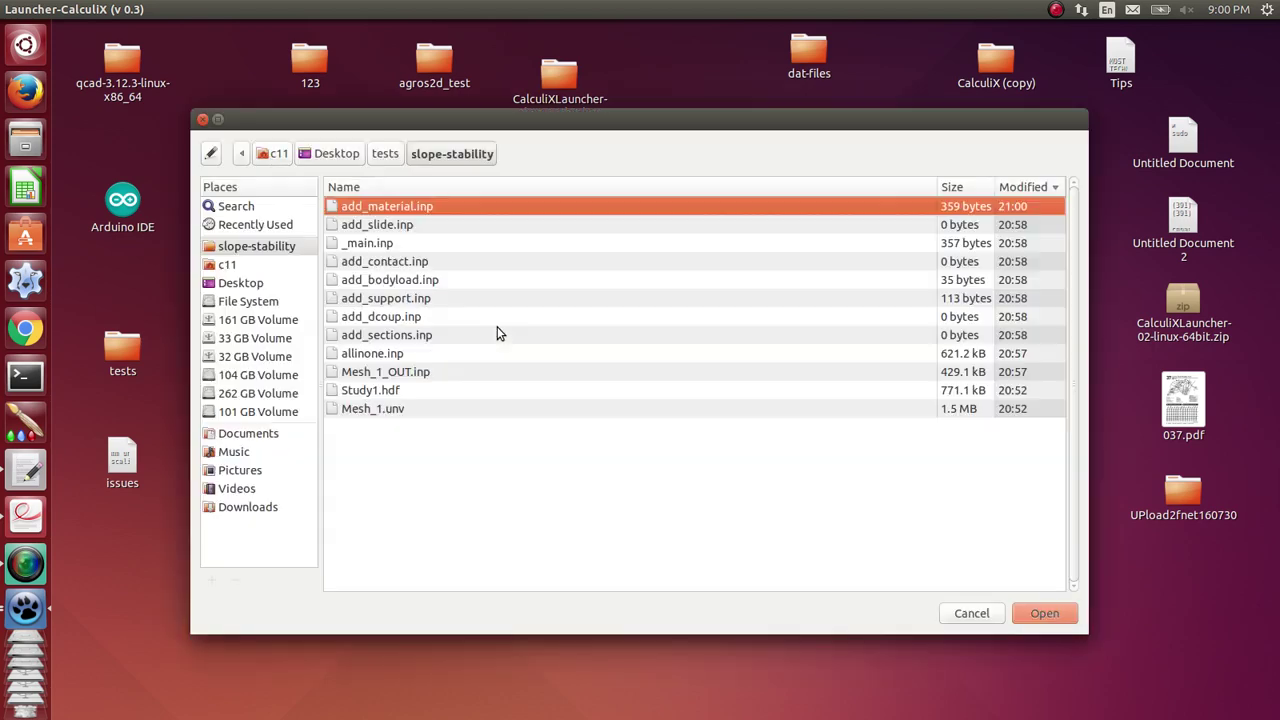
pyautogui.click(397, 246)
pyautogui.doubleClick(397, 244)
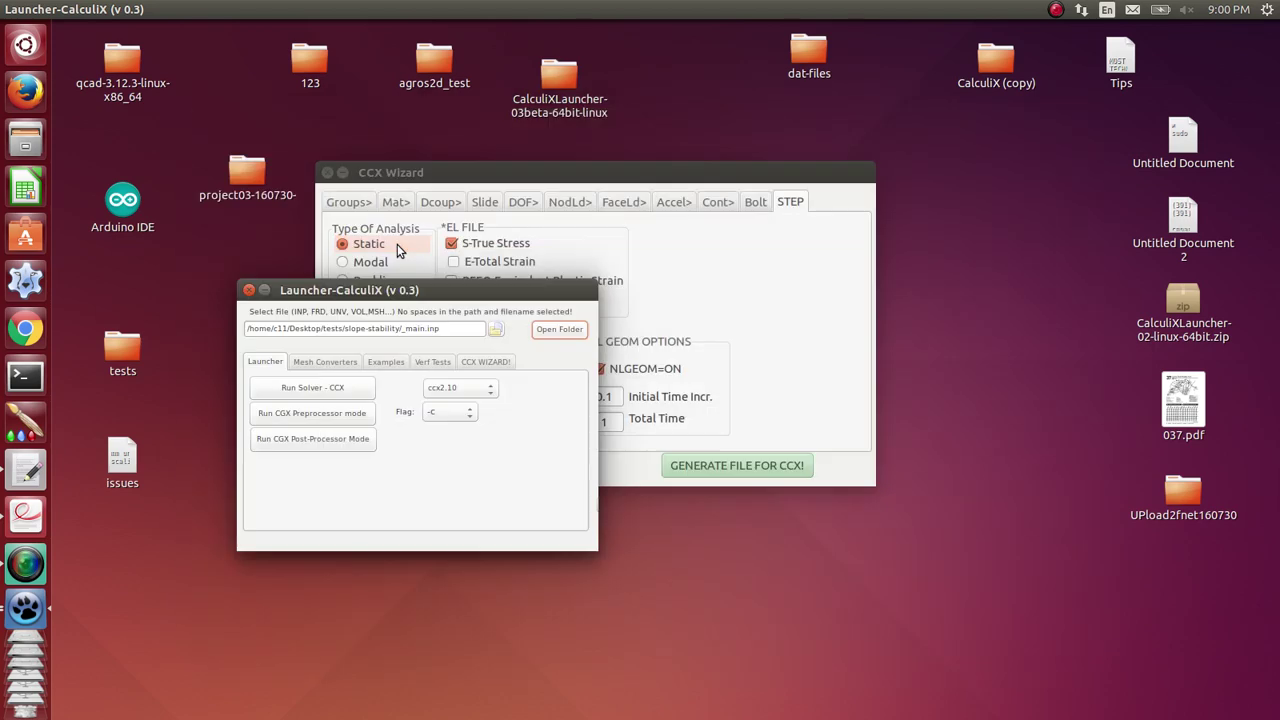
pyautogui.click(338, 388)
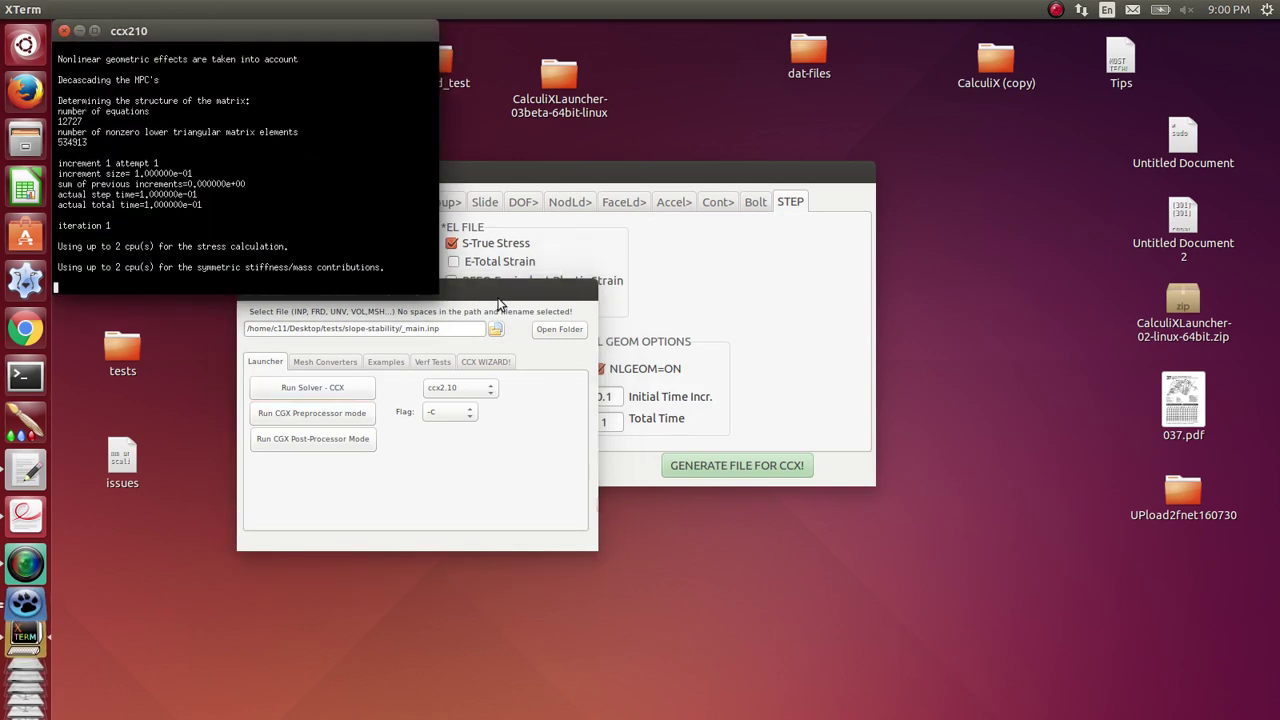
# Step: Arrange the ccx210 solver terminal and CCX Wizard windows so that the running solver output is unobstructed and the launcher's run commands are accessible
pyautogui.moveTo(284, 32); pyautogui.dragTo(489, 160)
pyautogui.click(727, 355)
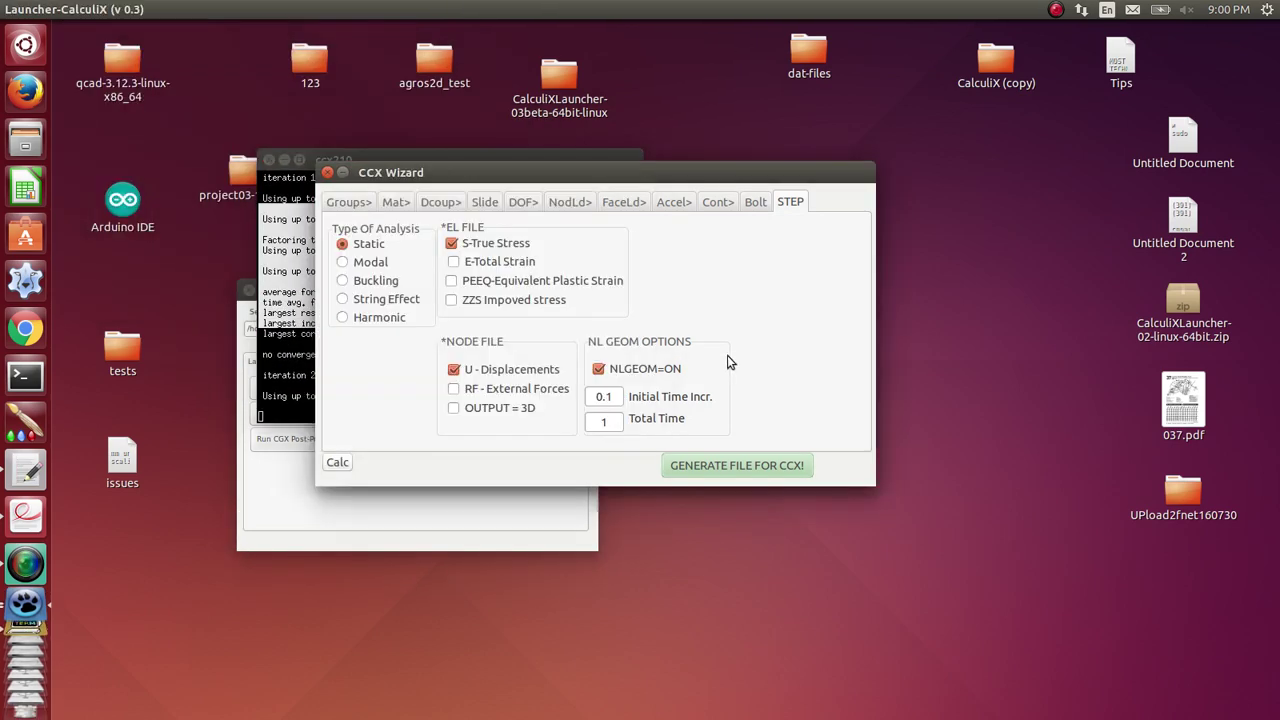
pyautogui.moveTo(590, 167); pyautogui.dragTo(821, 255)
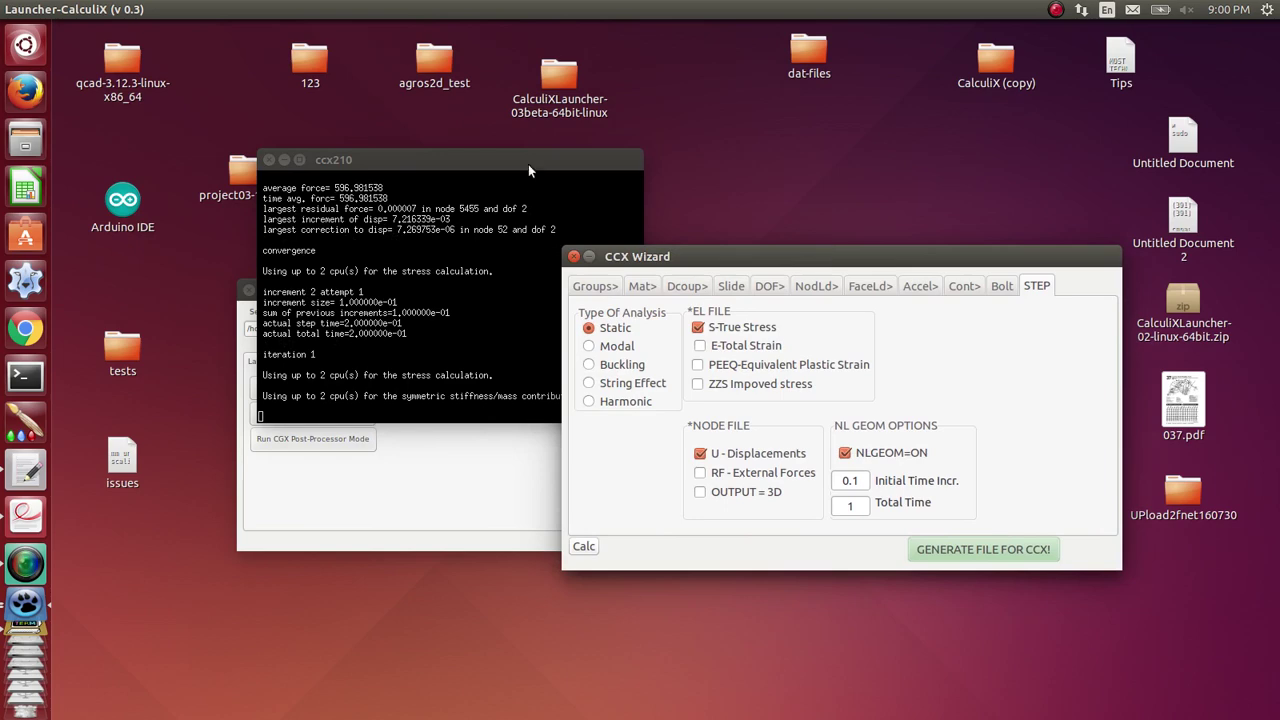
pyautogui.moveTo(528, 157); pyautogui.dragTo(727, 349)
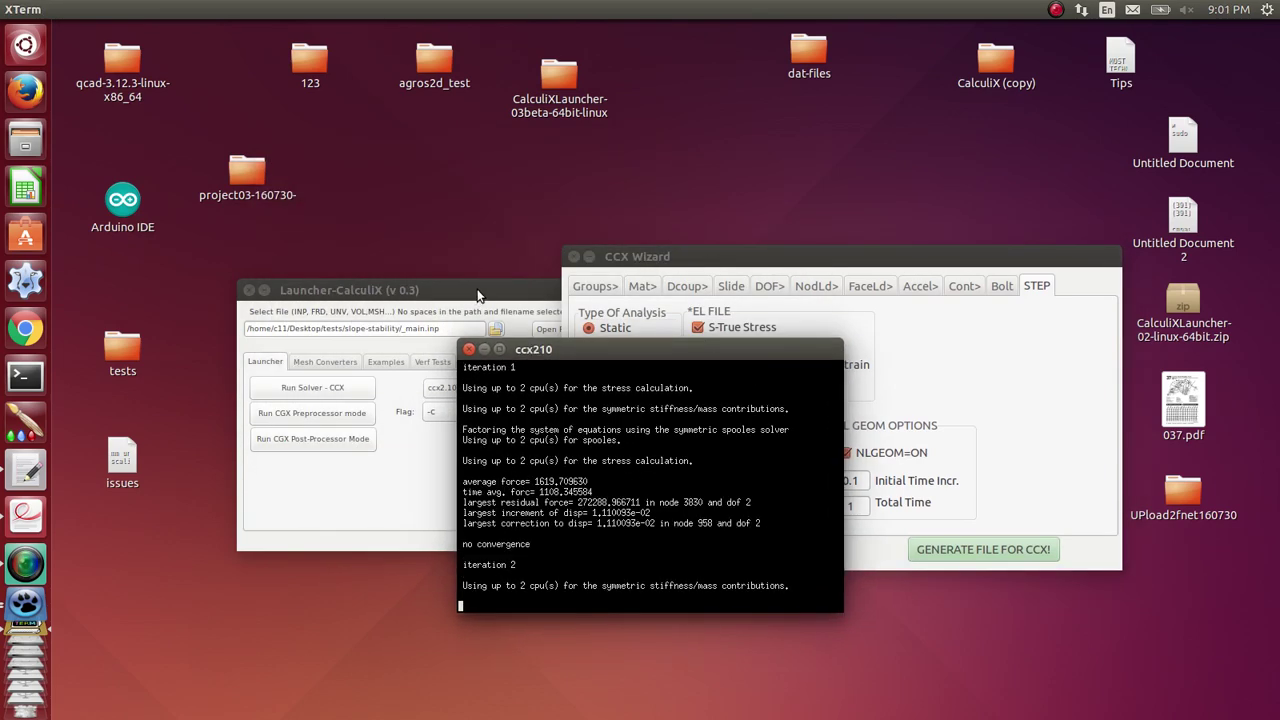
# Step: Move the launcher window clear of the ccx210 terminal and bring the running solver output to the front
pyautogui.moveTo(477, 296); pyautogui.dragTo(428, 145)
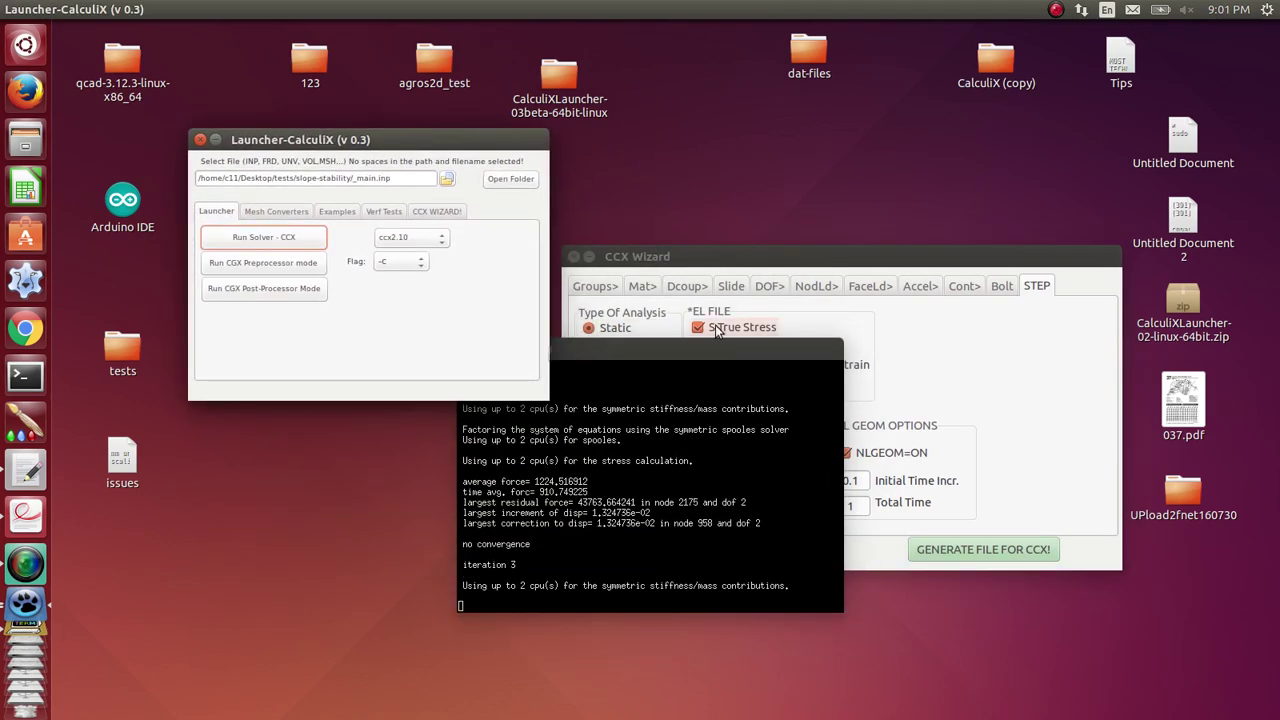
pyautogui.click(824, 266)
pyautogui.click(501, 474)
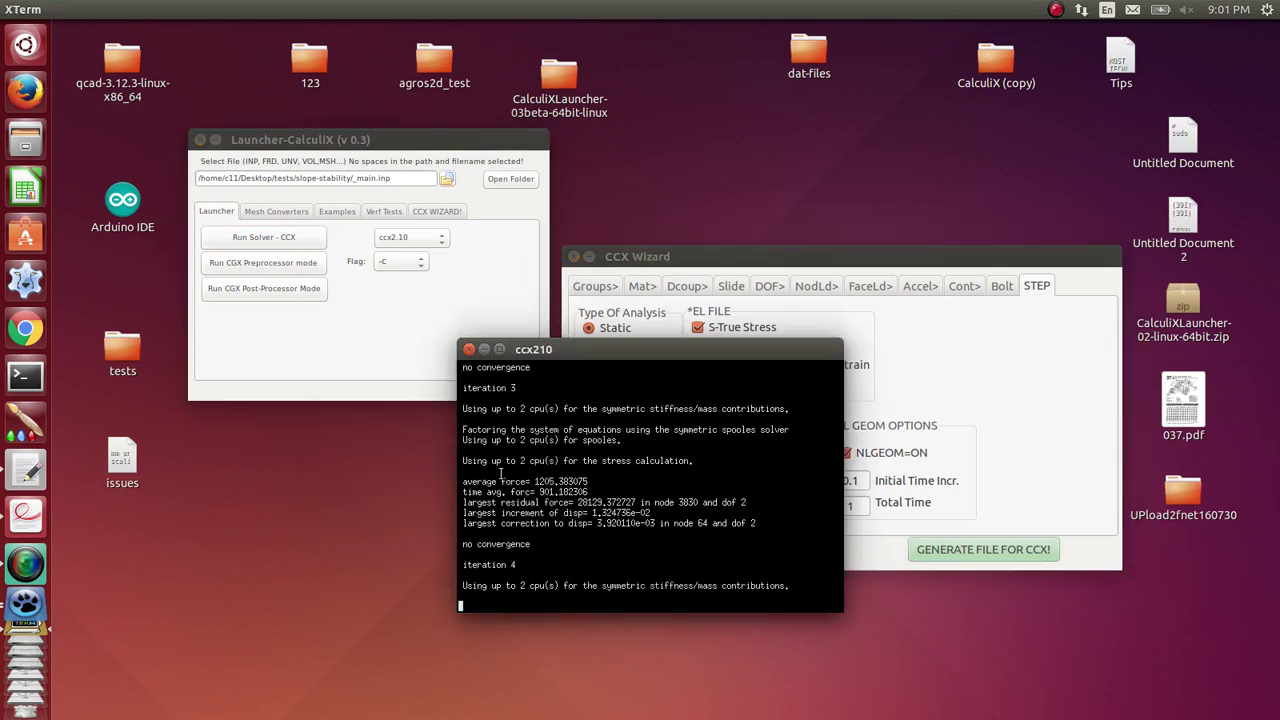
pyautogui.click(1055, 10)
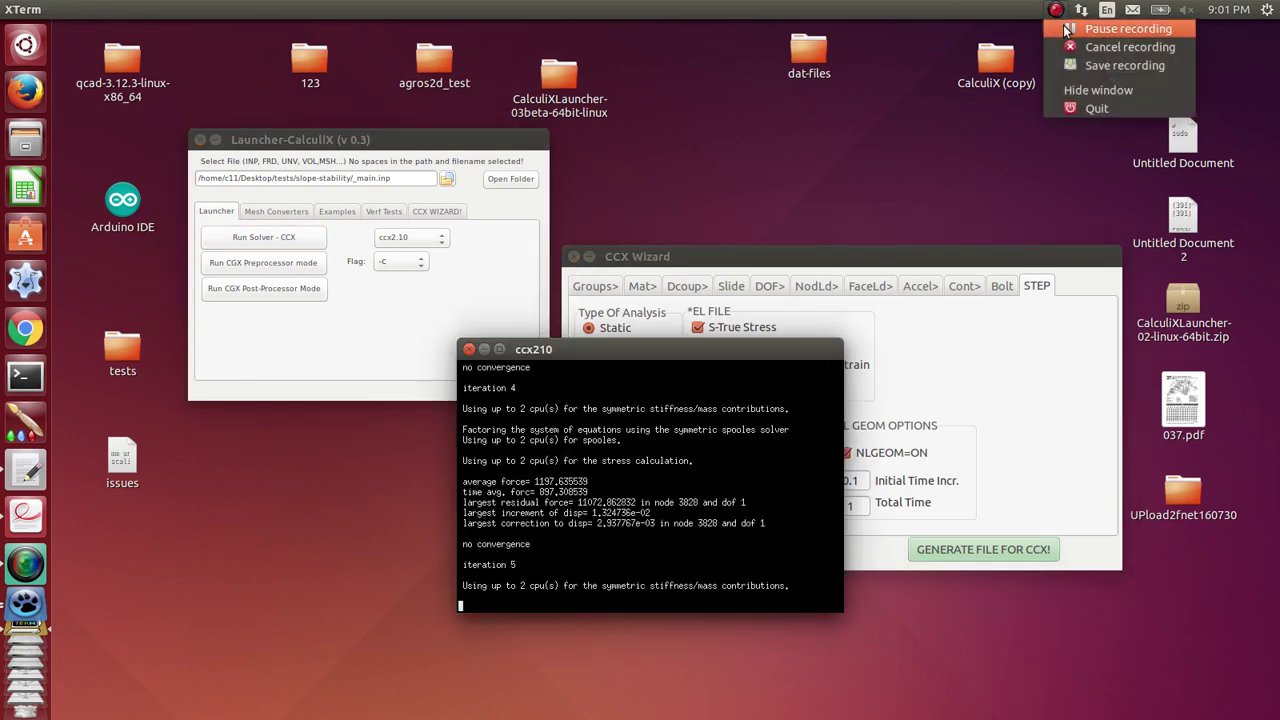
pyautogui.click(1100, 34)
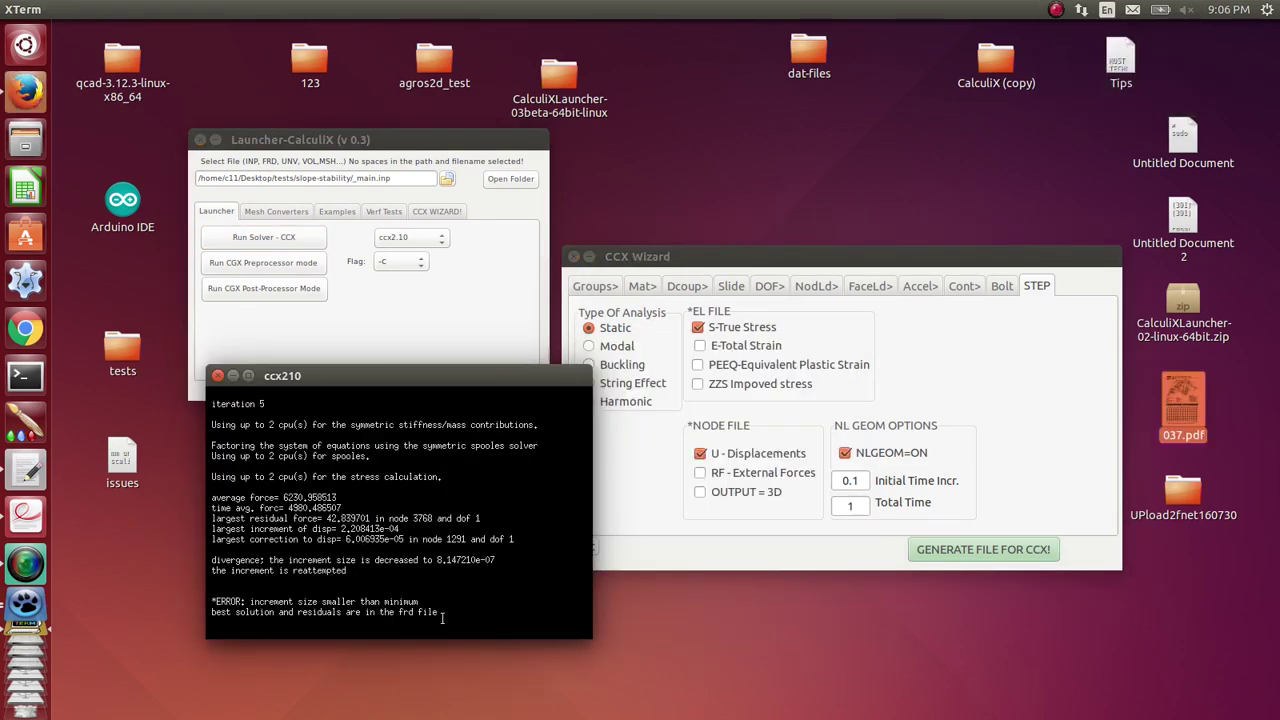
# Step: Check the solver's final messages at the end of the ccx210 output and close the terminal
pyautogui.moveTo(442, 617); pyautogui.dragTo(198, 587)
pyautogui.click(355, 607)
pyautogui.click(218, 376)
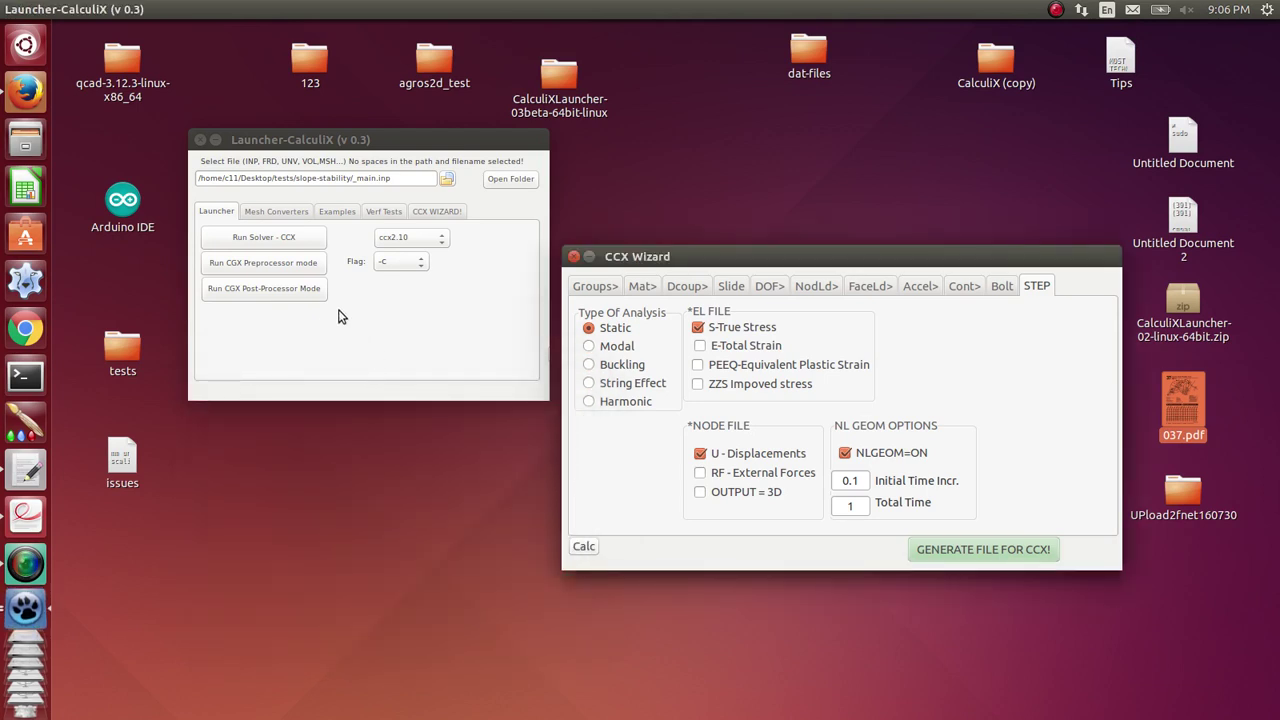
# Step: Open the _main.frd results in the CGX post-processor, maximize its window and turn the slope's face to the front
pyautogui.click(297, 296)
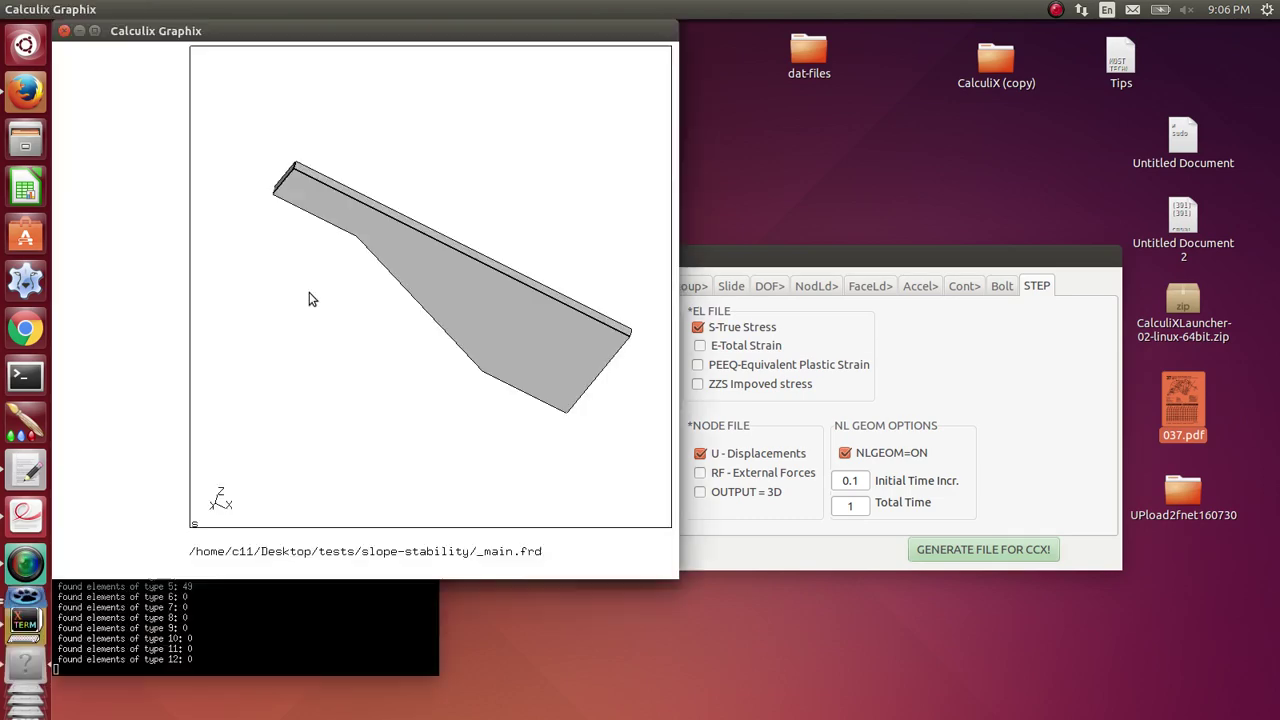
pyautogui.doubleClick(94, 32)
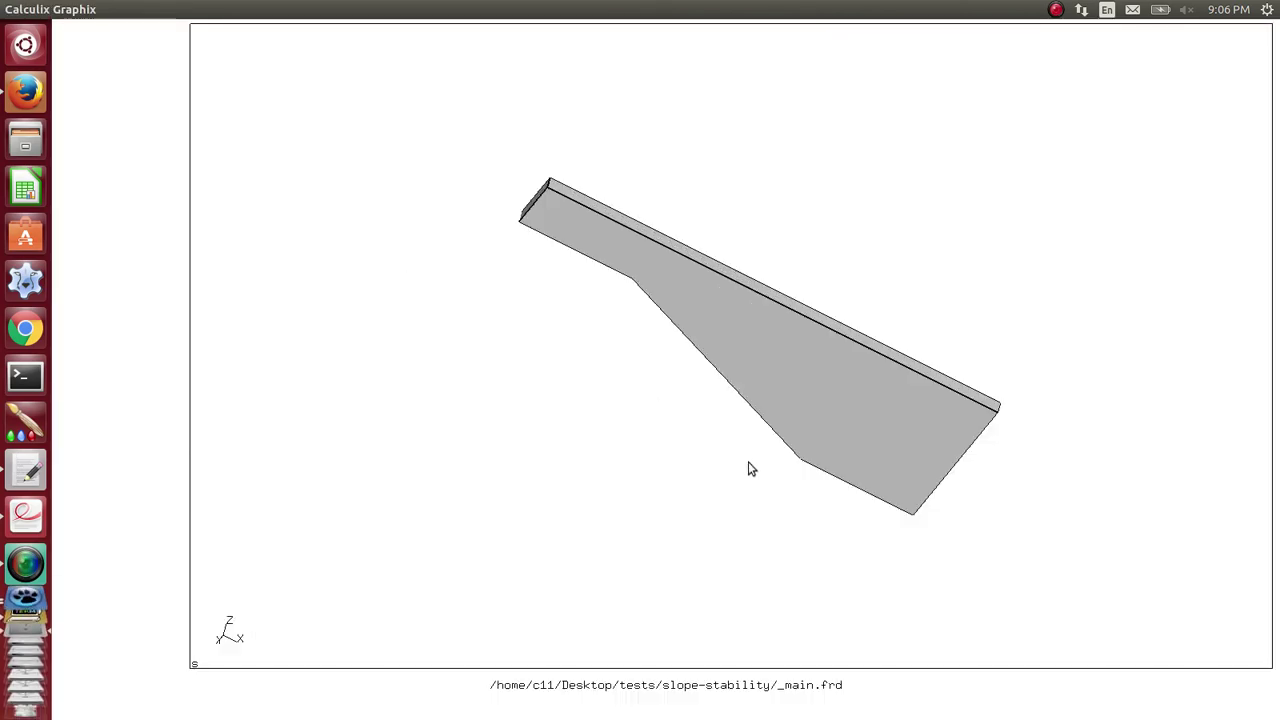
pyautogui.moveTo(749, 466); pyautogui.dragTo(560, 393)
# Step: Plot the total displacement (DISP, entity ALL) of the slope for the result set at time 0.810375
pyautogui.click(149, 107)
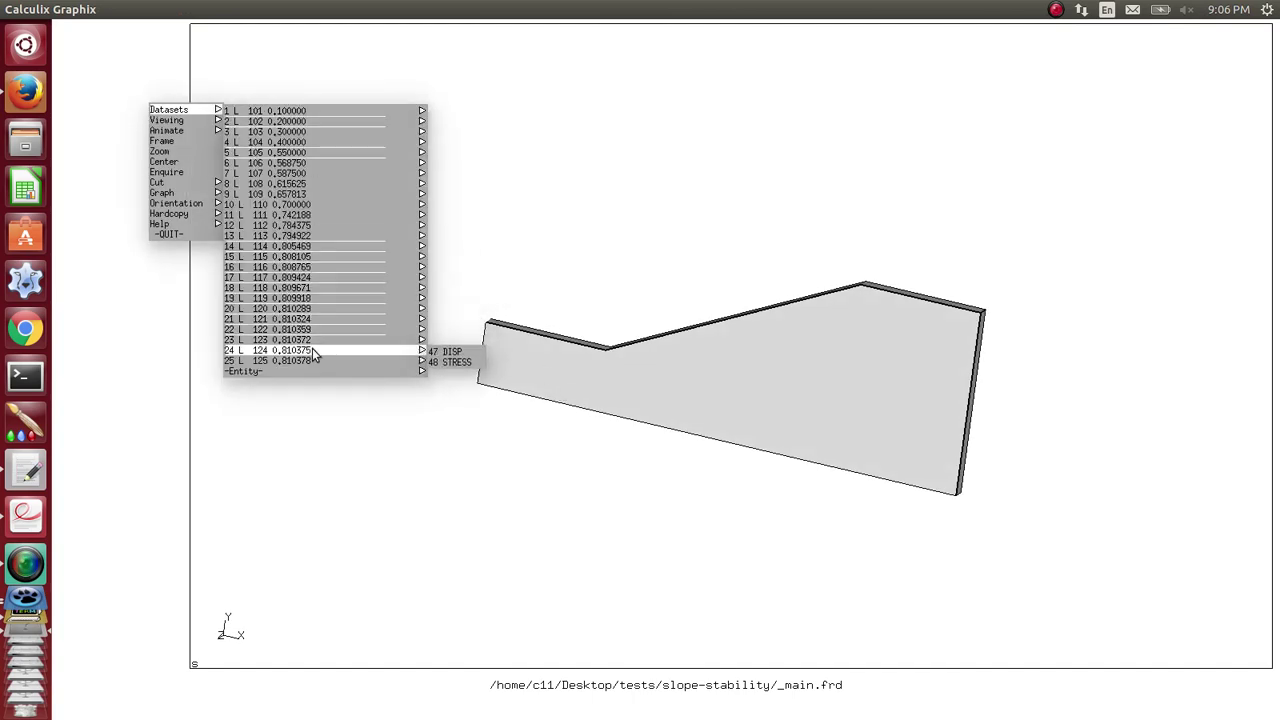
pyautogui.click(452, 352)
pyautogui.click(167, 128)
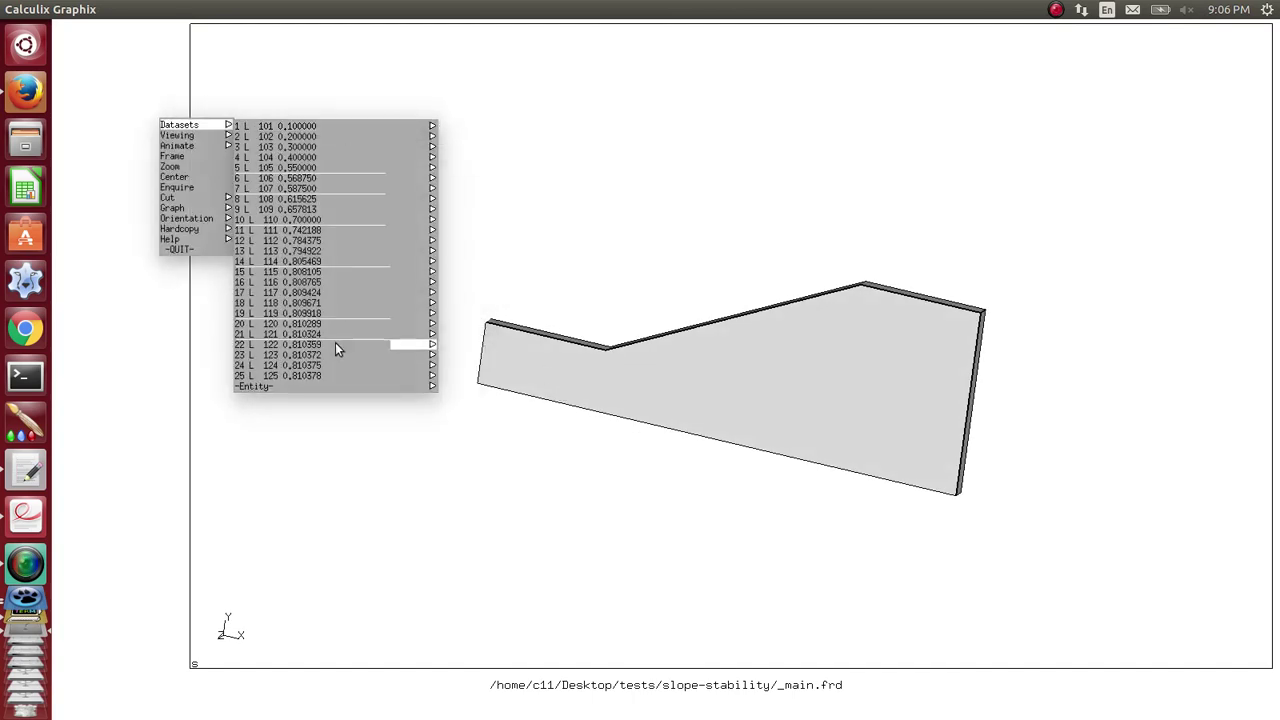
pyautogui.moveTo(337, 386)
pyautogui.click(477, 419)
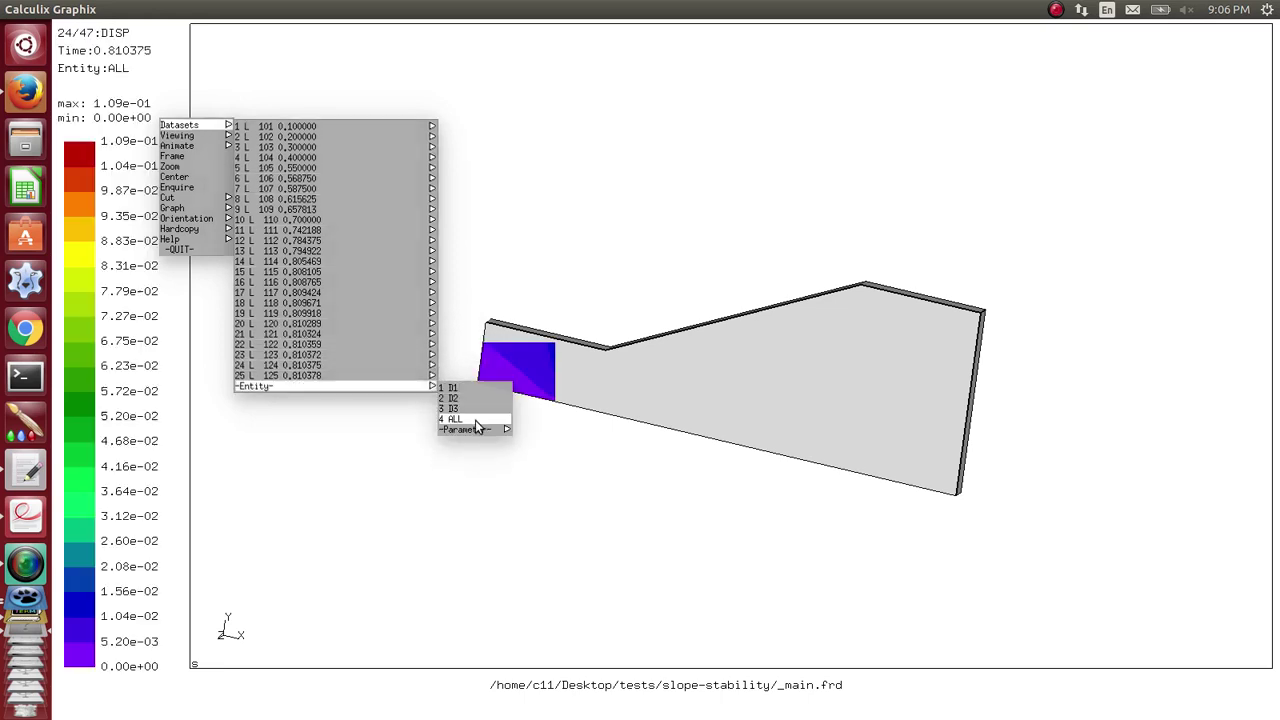
pyautogui.moveTo(897, 437); pyautogui.dragTo(900, 392)
# Step: Animate the slope's displacement for the result set at time 0.810375
pyautogui.click(175, 360)
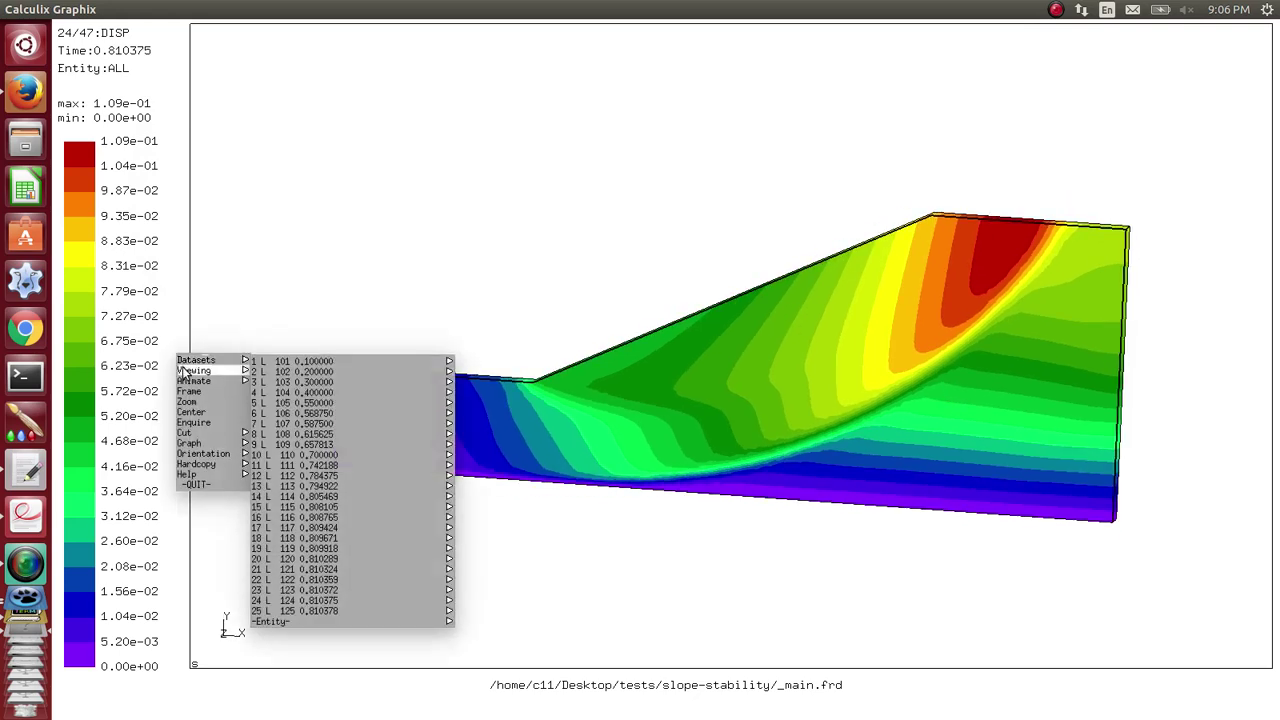
pyautogui.moveTo(210, 381)
pyautogui.click(291, 384)
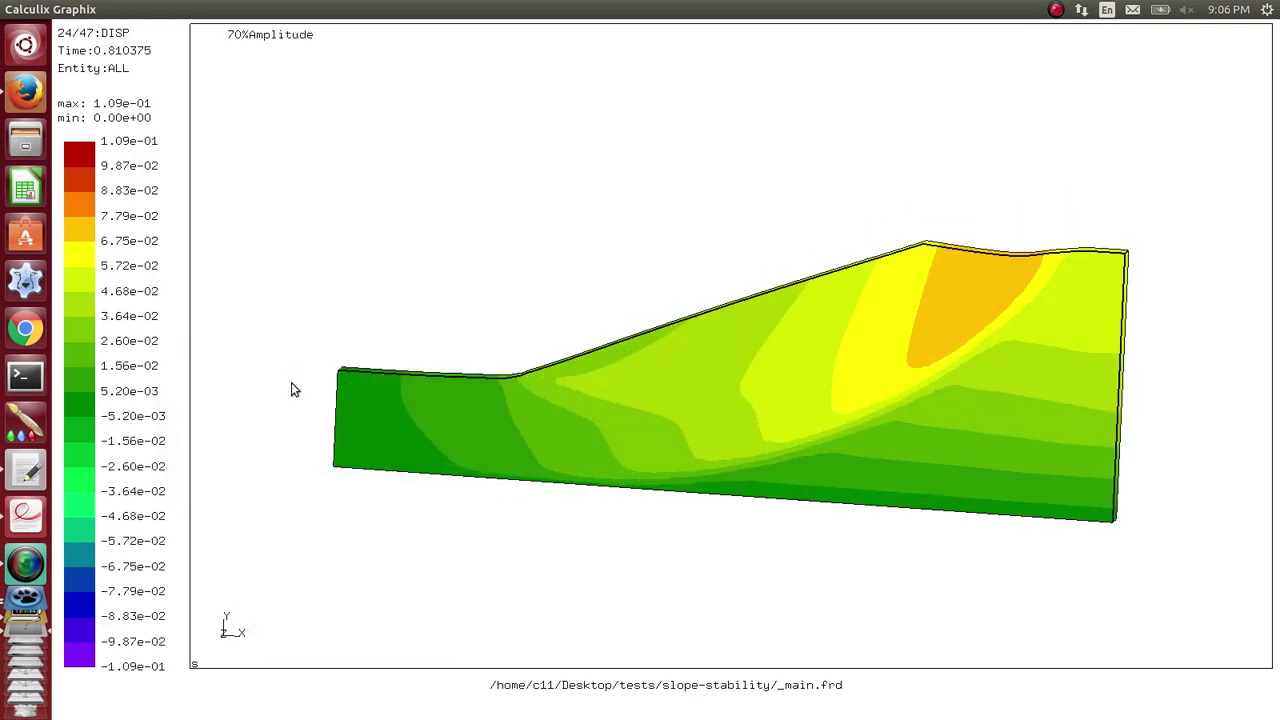
# Step: Replace the animation with the total displacement plot (DISP, entity ALL) for the result set at time 0.550000
pyautogui.click(178, 242)
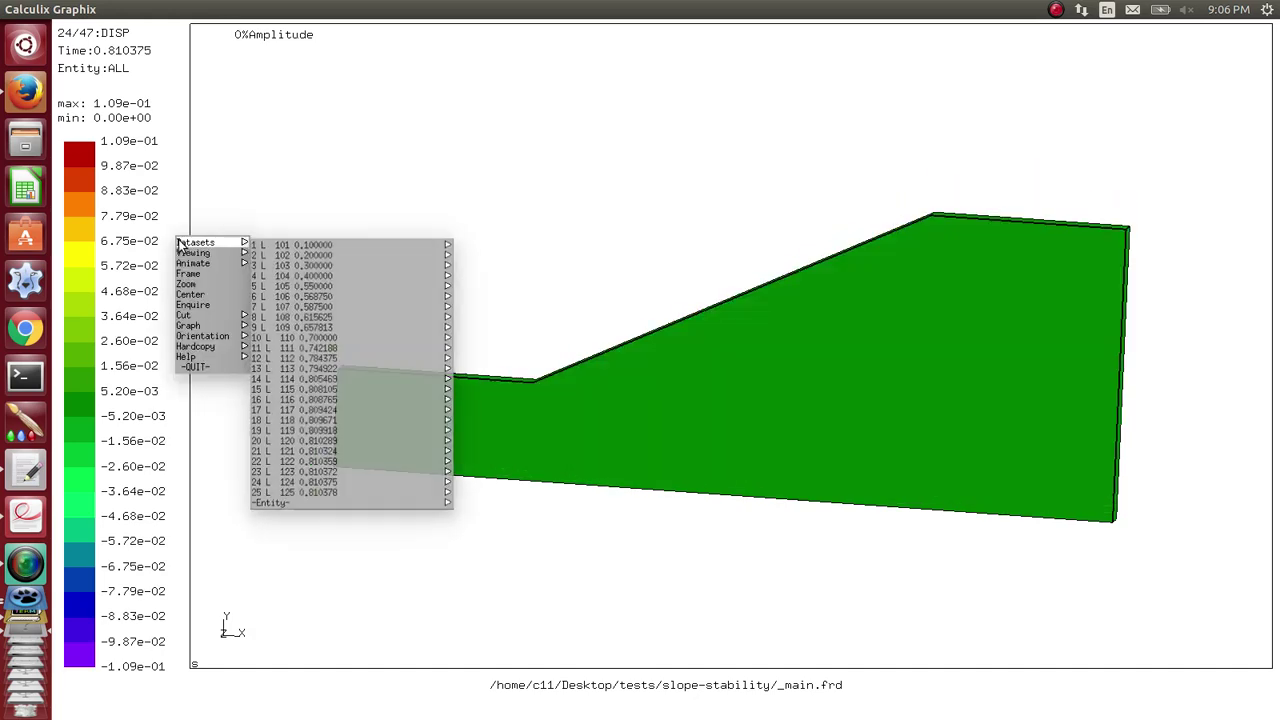
pyautogui.moveTo(333, 288)
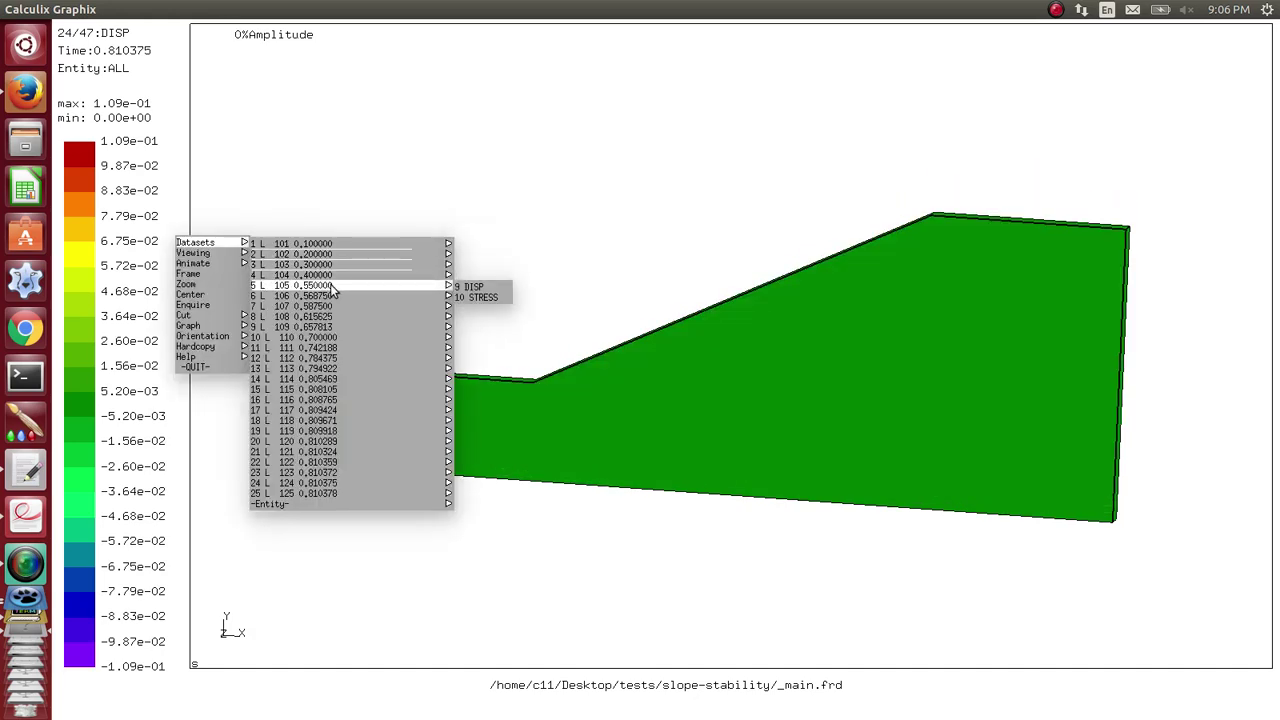
pyautogui.click(470, 287)
pyautogui.click(158, 207)
pyautogui.moveTo(180, 207)
pyautogui.moveTo(291, 469)
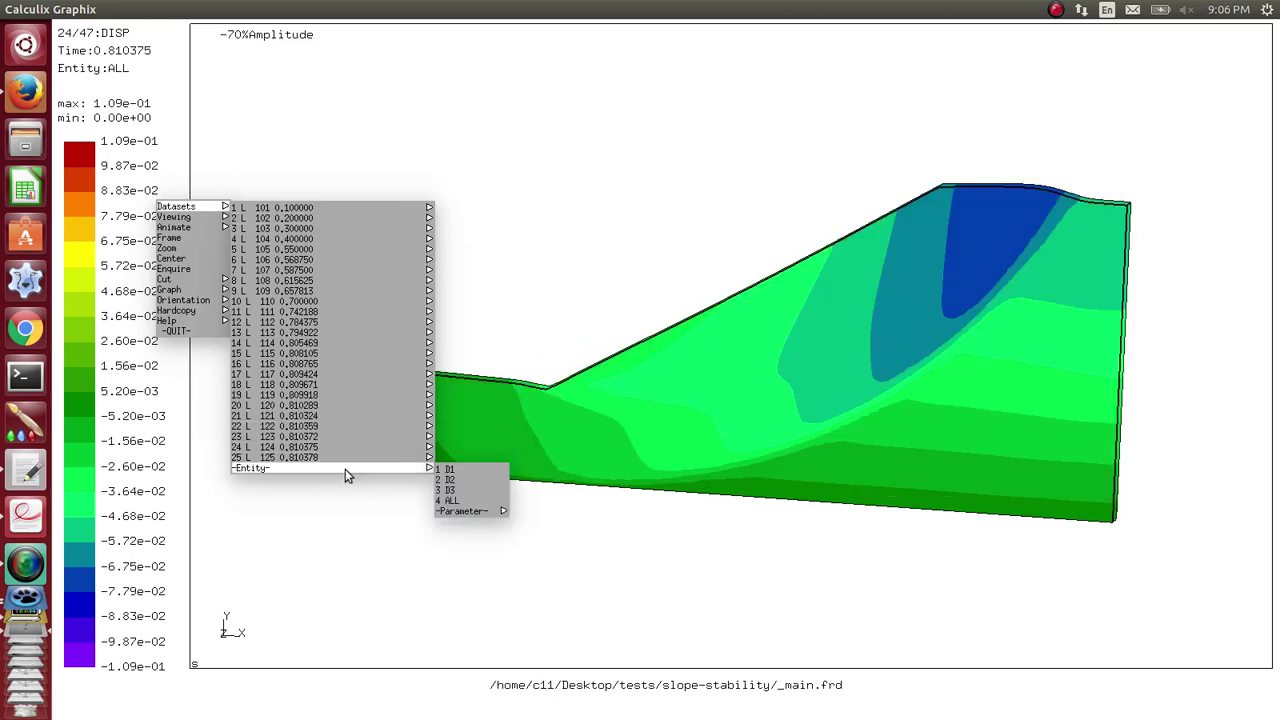
pyautogui.click(447, 500)
pyautogui.moveTo(771, 404); pyautogui.dragTo(791, 426)
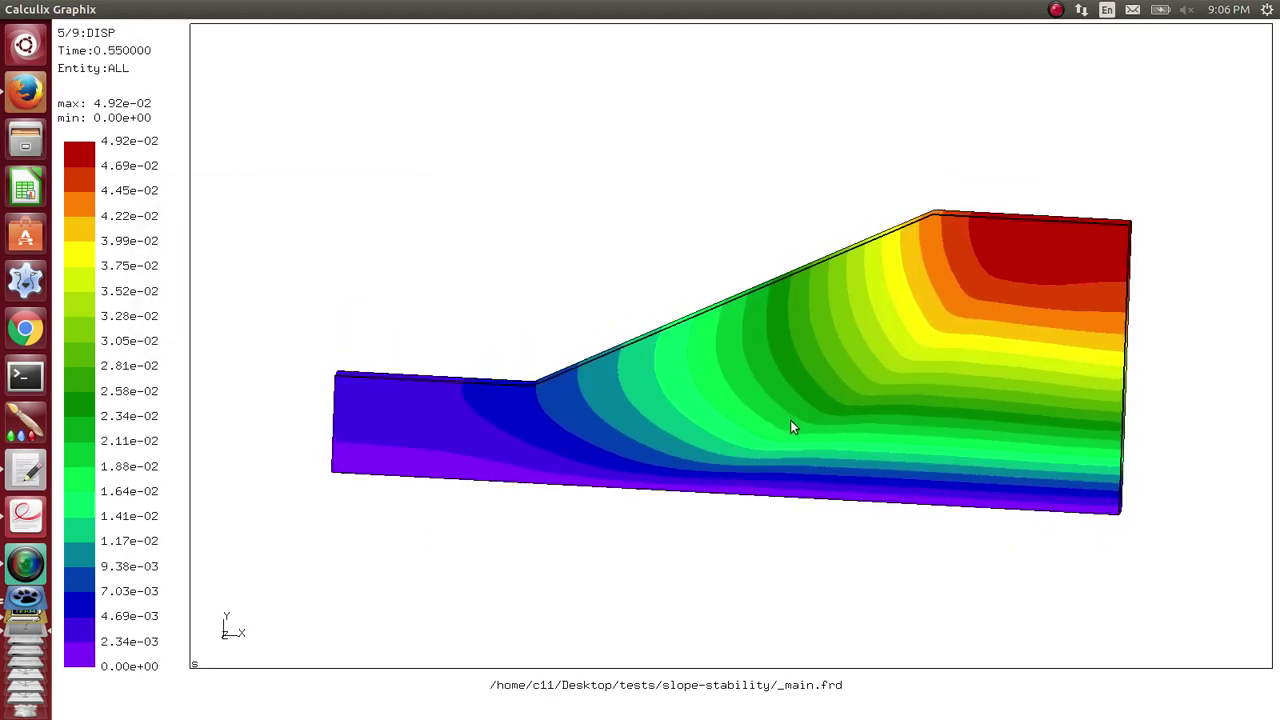
# Step: Plot the principal stress PS3 from the STRESS dataset at time 0.550000 and inspect its distribution in the slope
pyautogui.click(171, 196)
pyautogui.moveTo(179, 201)
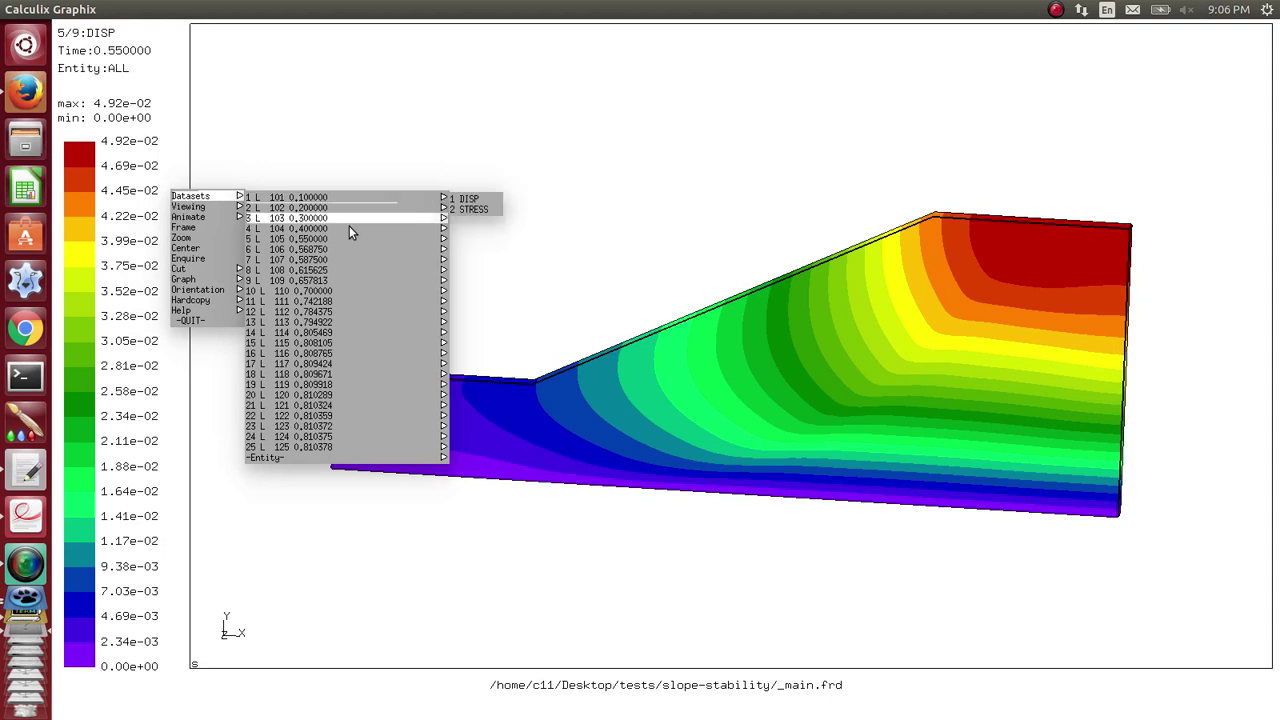
pyautogui.moveTo(349, 235)
pyautogui.click(499, 253)
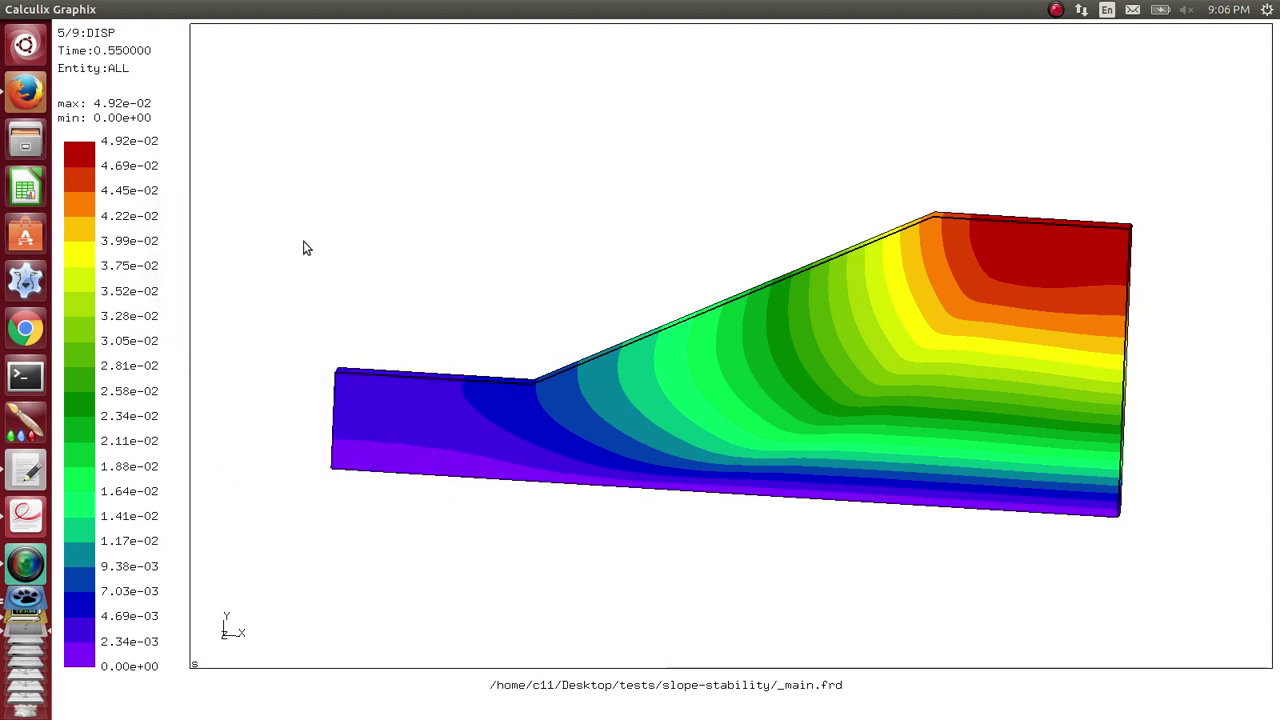
pyautogui.click(171, 196)
pyautogui.moveTo(179, 201)
pyautogui.moveTo(304, 459)
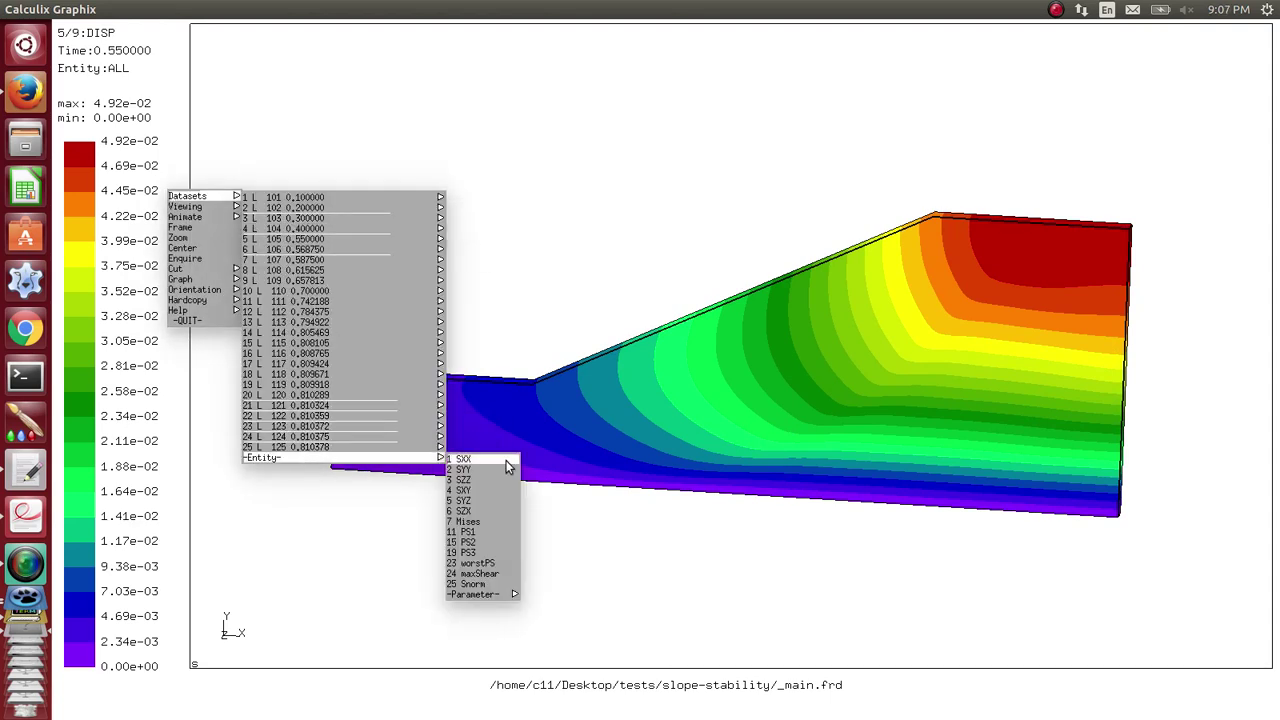
pyautogui.click(499, 551)
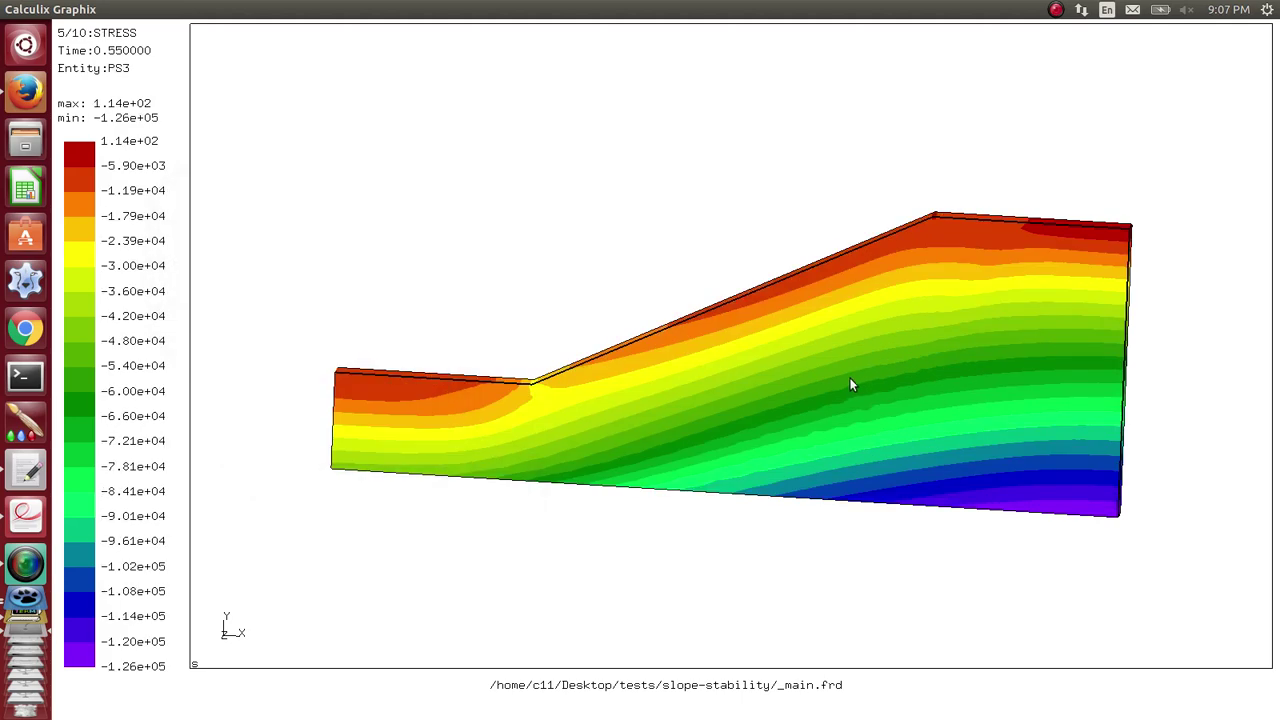
pyautogui.scroll(-1, 850, 384)
pyautogui.scroll(3, 823, 371)
pyautogui.scroll(-3, 760, 360)
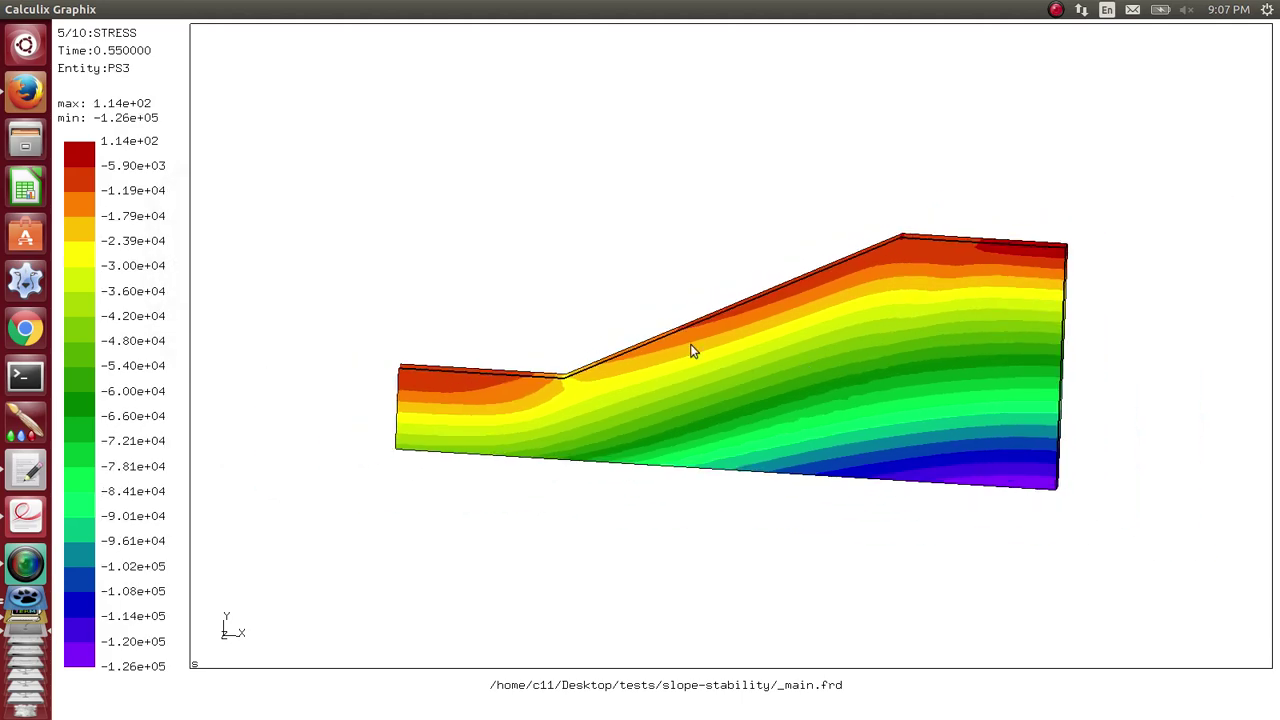
# Step: Plot the principal stress PS3 from the STRESS dataset at time 0.810375 and inspect its distribution in the slope
pyautogui.click(168, 193)
pyautogui.moveTo(175, 196)
pyautogui.moveTo(335, 440)
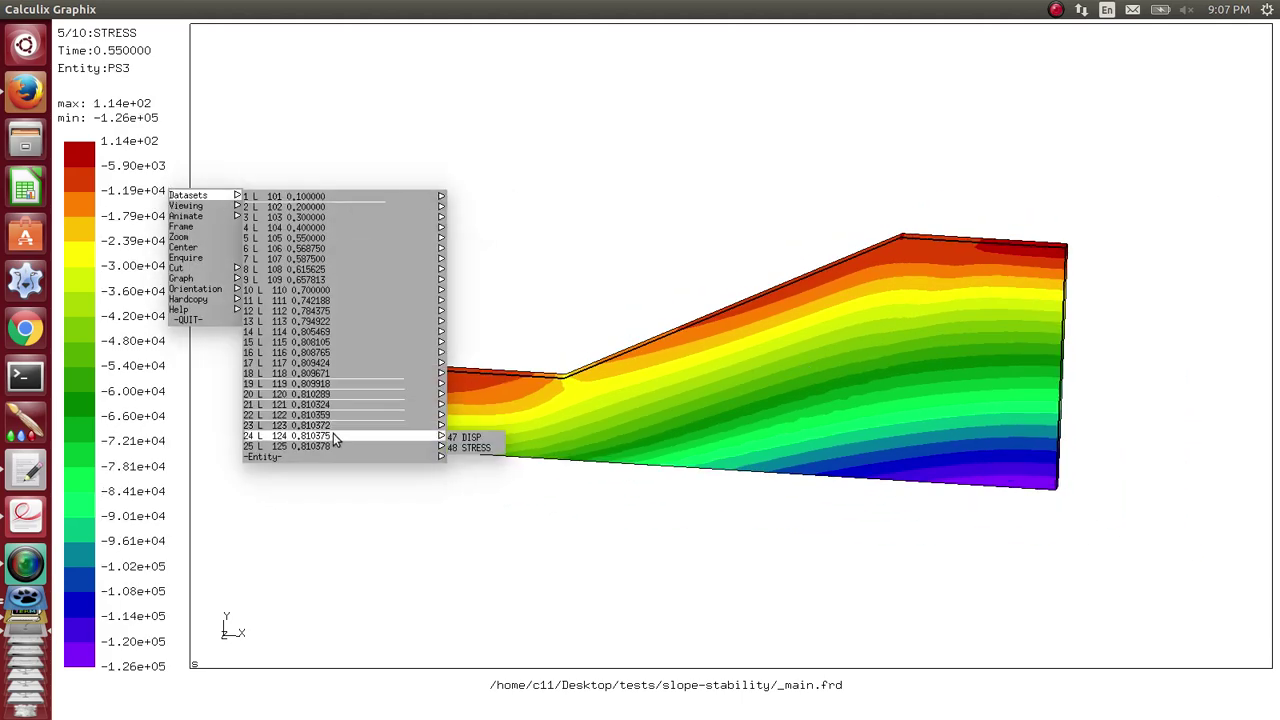
pyautogui.click(491, 448)
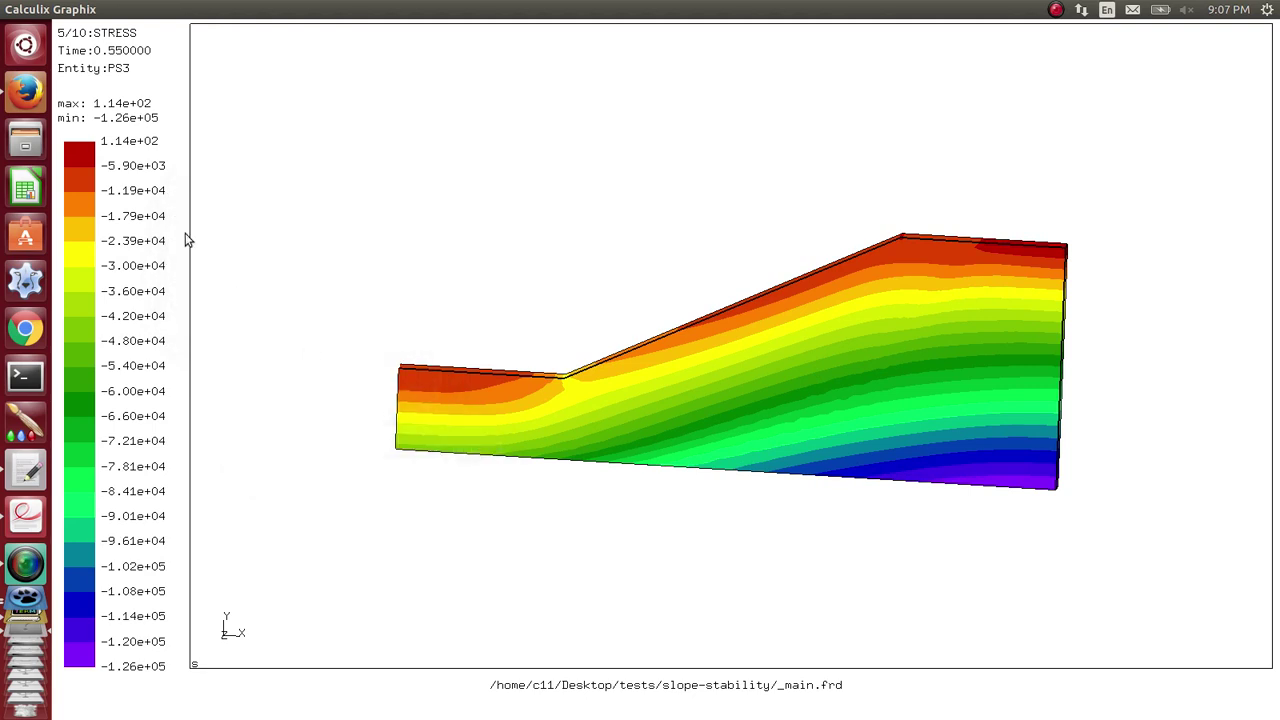
pyautogui.click(162, 194)
pyautogui.moveTo(172, 195)
pyautogui.moveTo(420, 446)
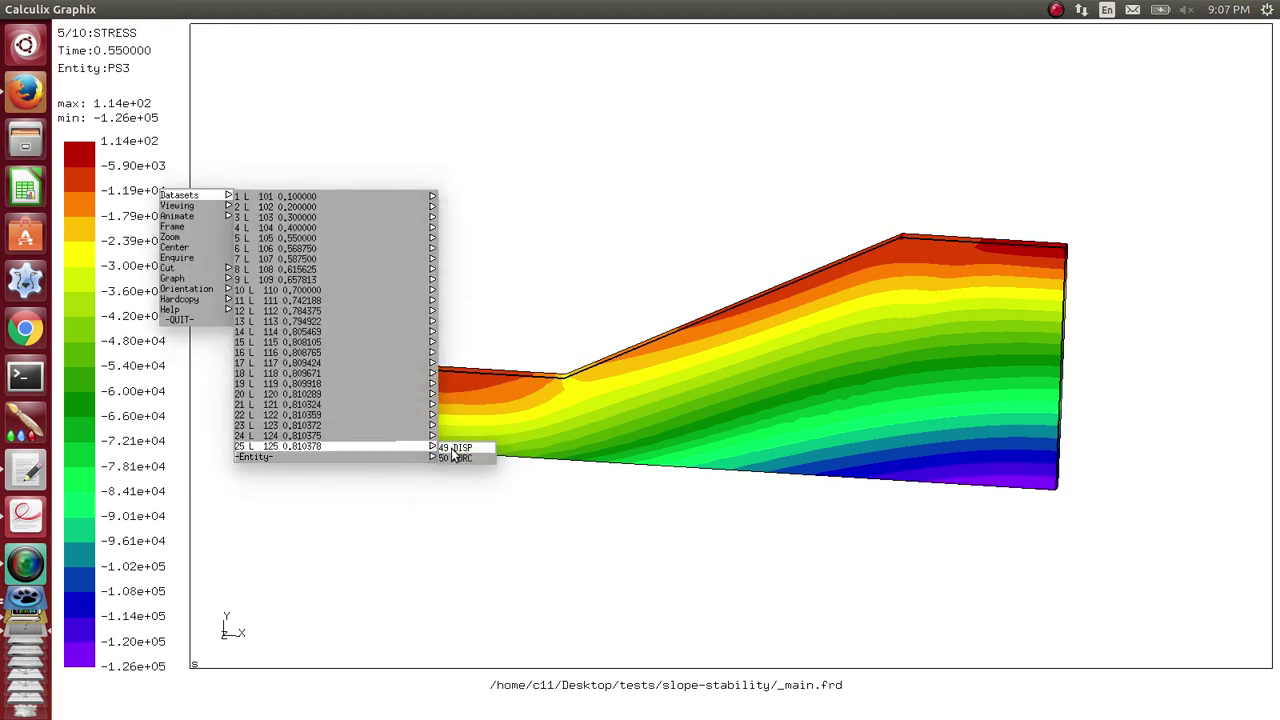
pyautogui.moveTo(388, 458)
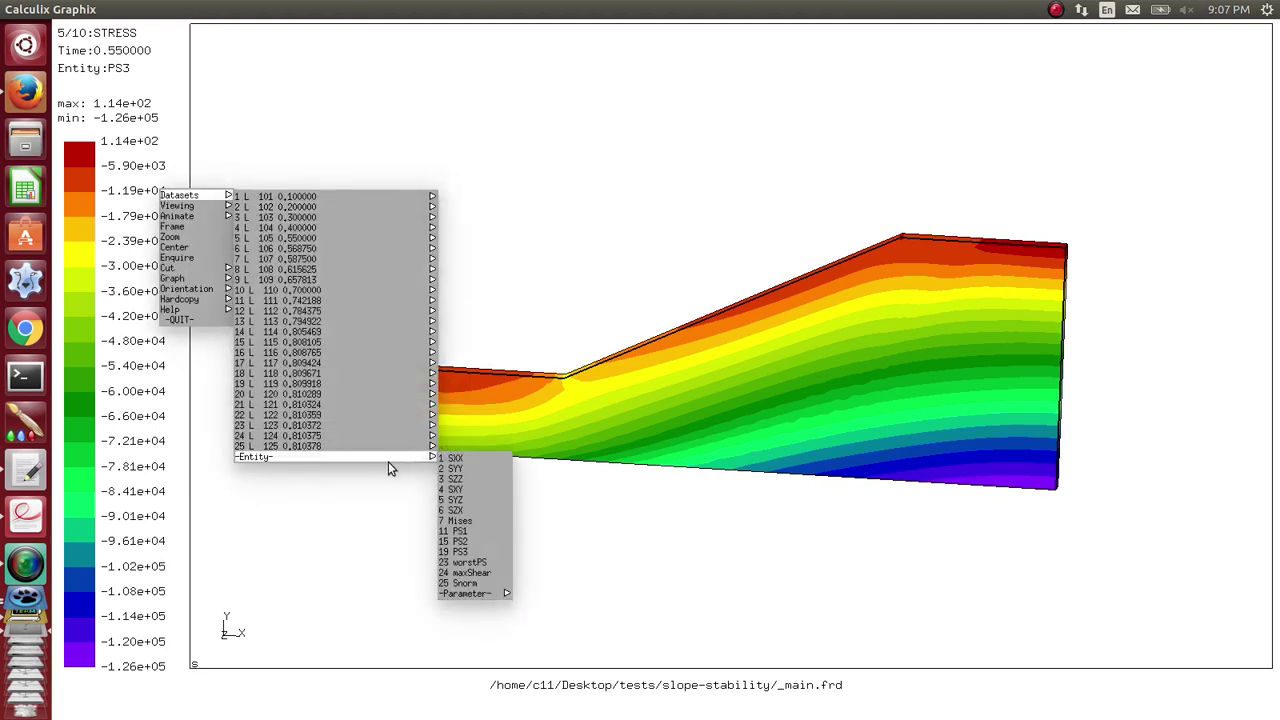
pyautogui.click(468, 550)
pyautogui.moveTo(560, 500); pyautogui.dragTo(918, 380)
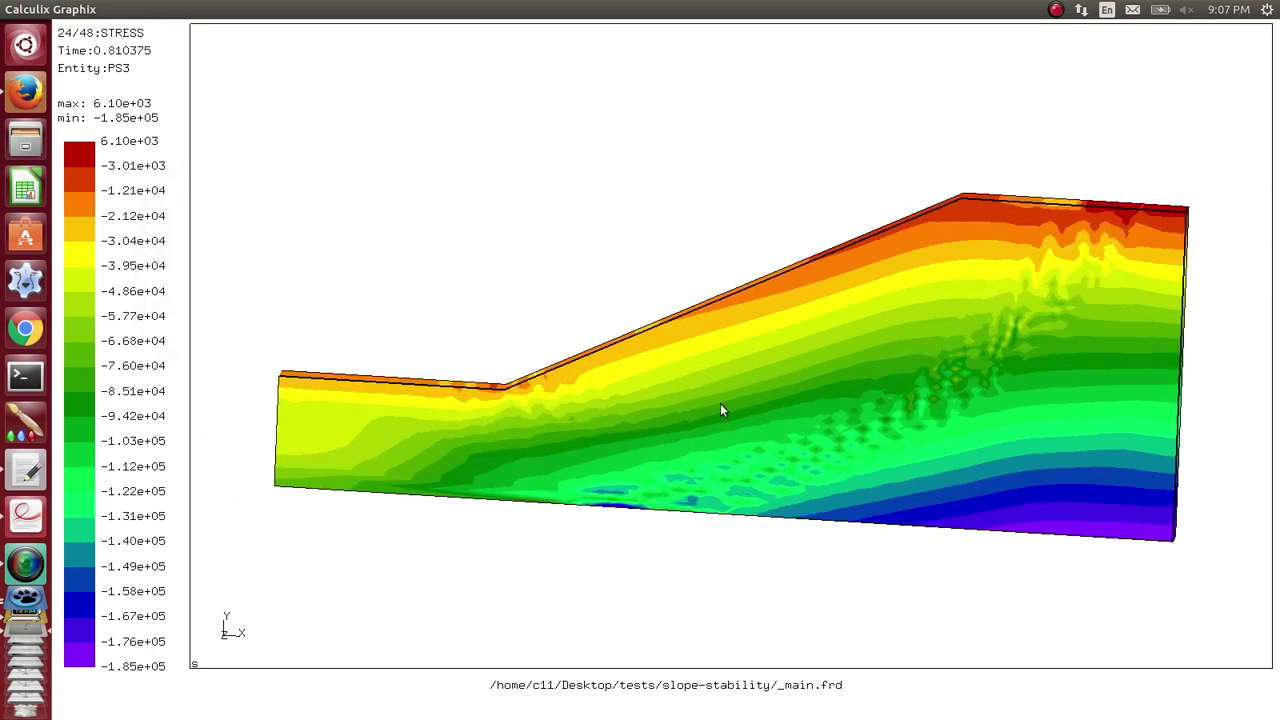
pyautogui.moveTo(720, 403); pyautogui.dragTo(750, 351)
# Step: Turn on the element edges over the PS3 stress plot to inspect the mesh
pyautogui.click(165, 240)
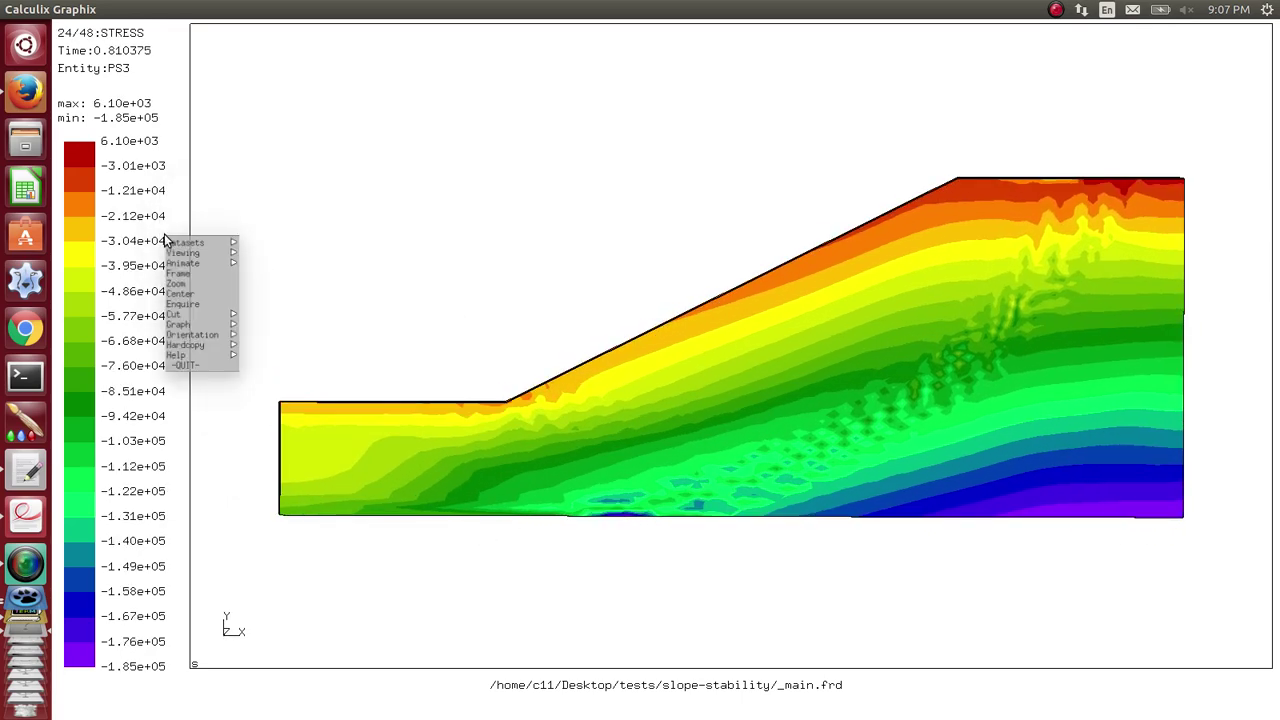
pyautogui.moveTo(178, 254)
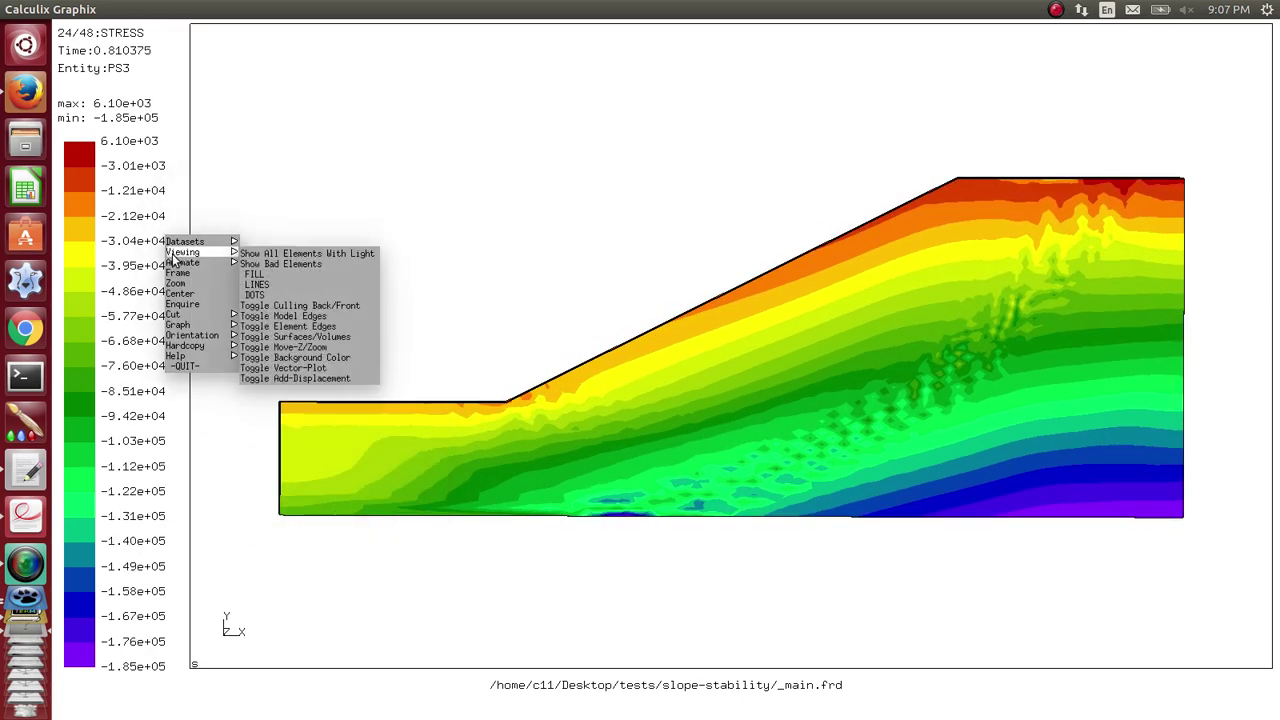
pyautogui.click(336, 330)
pyautogui.moveTo(742, 376); pyautogui.dragTo(946, 417)
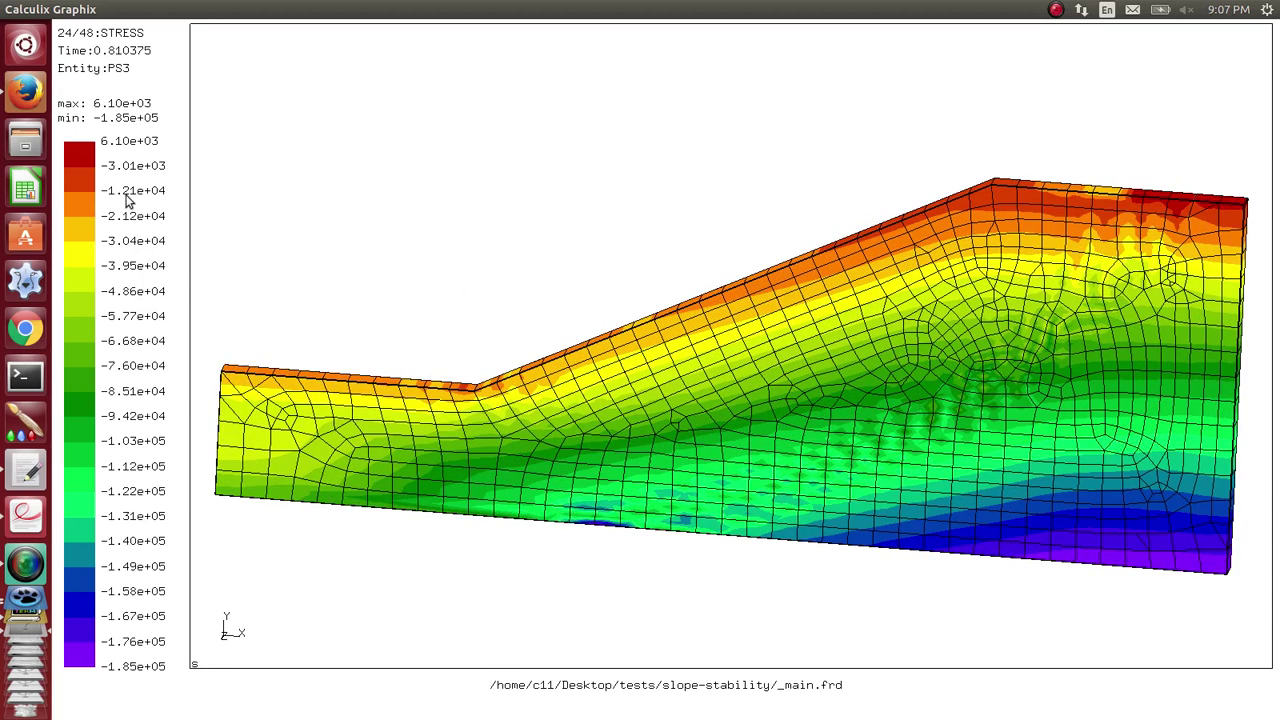
# Step: Switch the meshed plot to the displacement dataset (DISP) at time 0.810375
pyautogui.click(170, 203)
pyautogui.moveTo(190, 204)
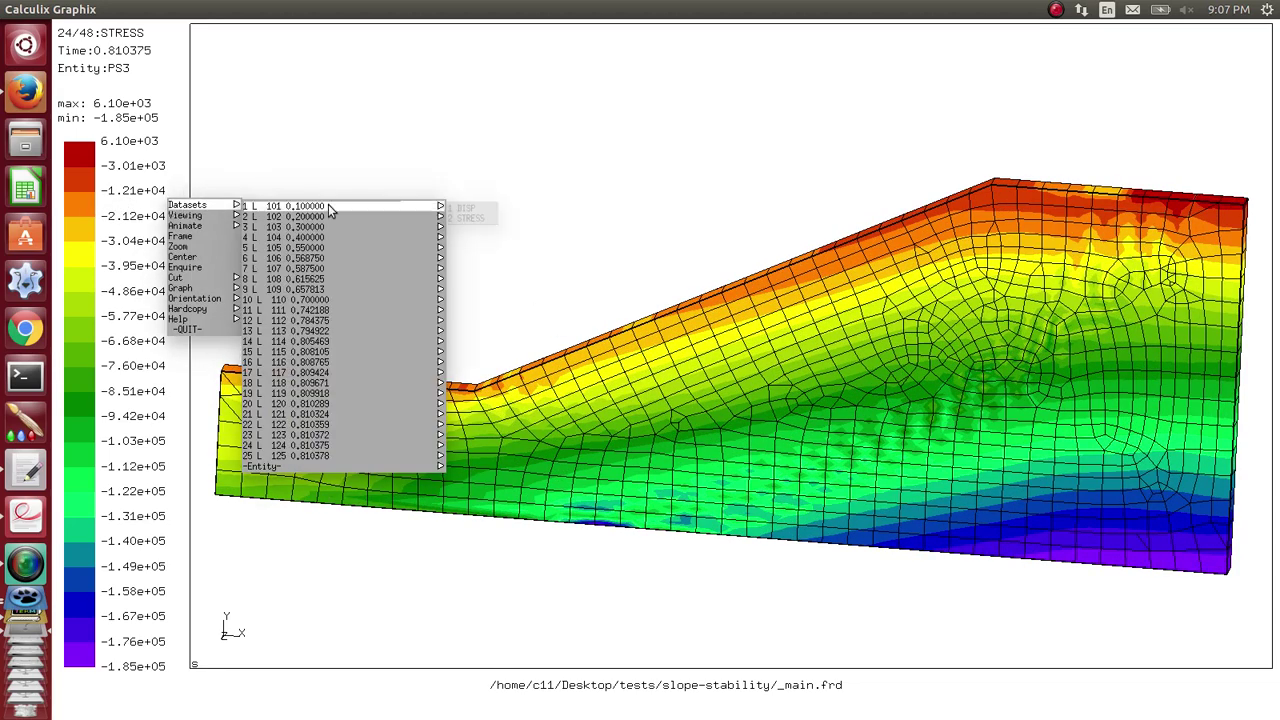
pyautogui.moveTo(356, 456)
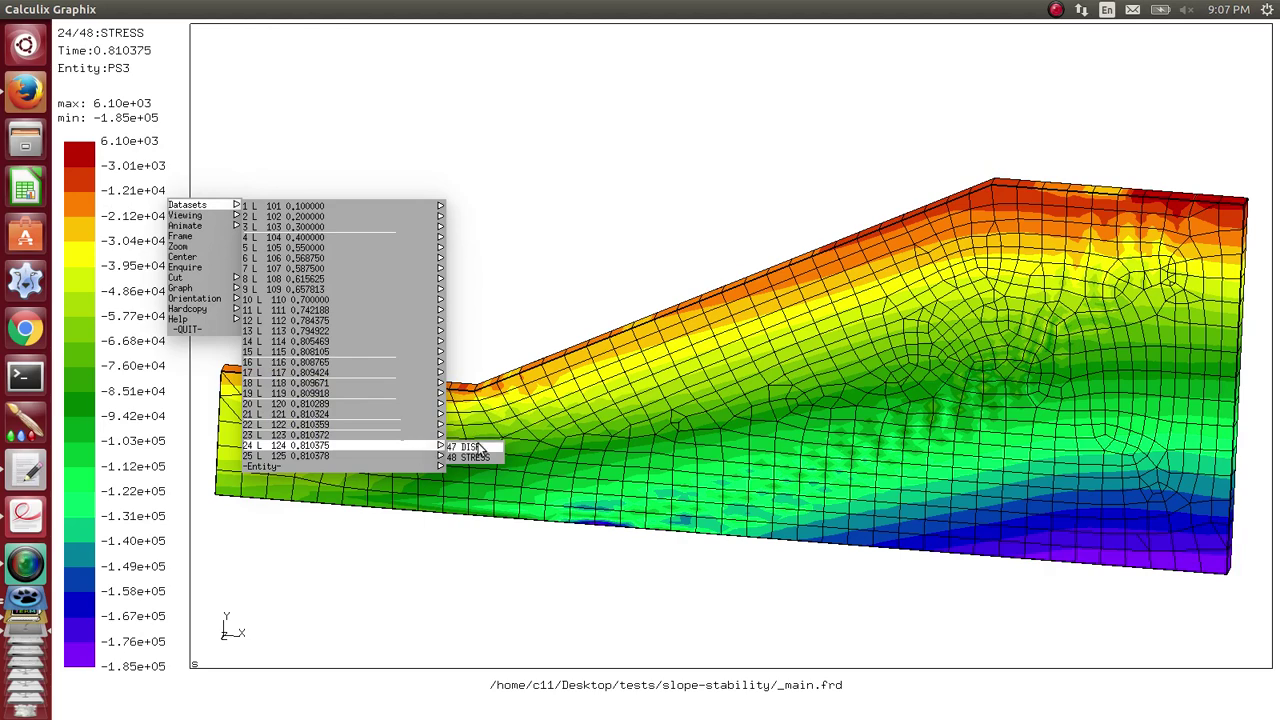
pyautogui.click(192, 240)
pyautogui.click(174, 218)
pyautogui.moveTo(342, 475)
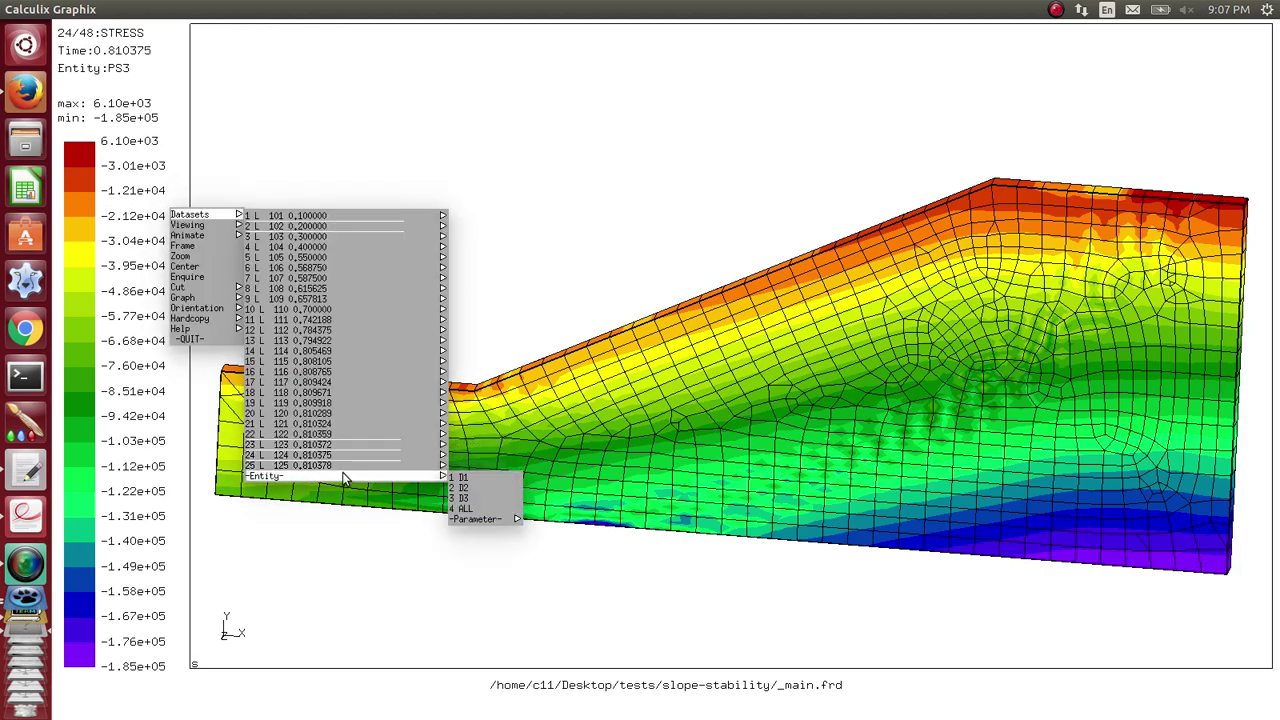